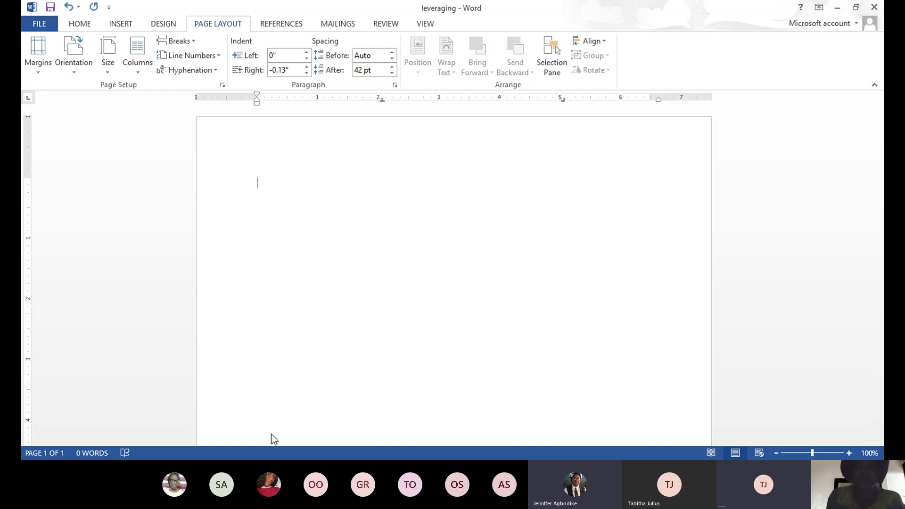
# Step: Lower the paragraph's left indent to -0.3" after first trying positive indent values
pyautogui.click(83, 25)
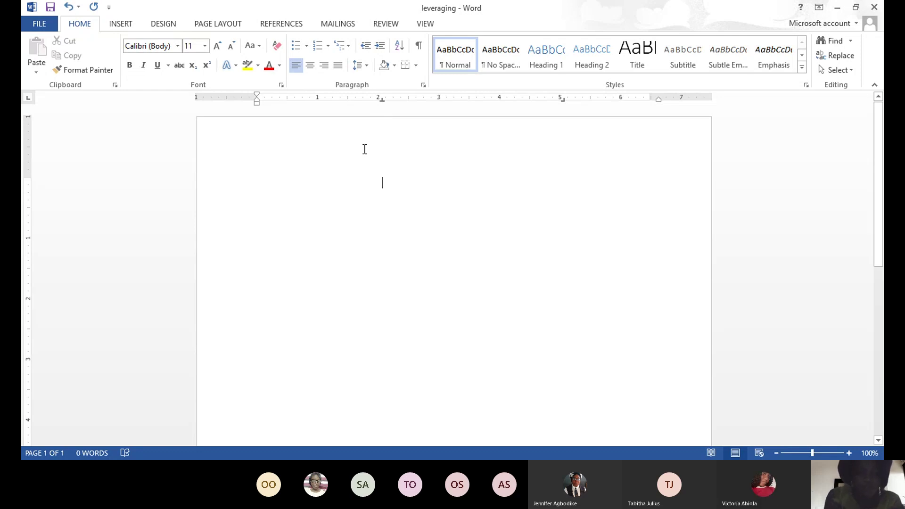
pyautogui.click(231, 31)
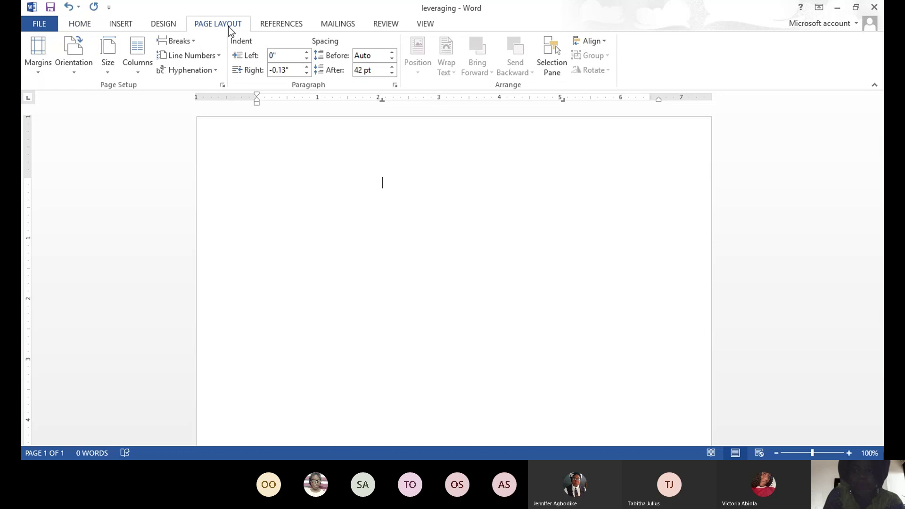
pyautogui.click(307, 53)
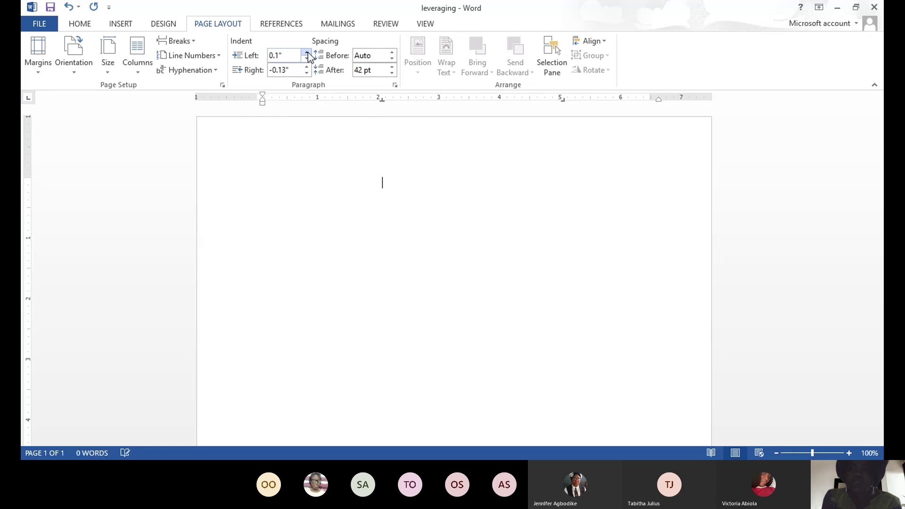
pyautogui.doubleClick(307, 52)
pyautogui.click(306, 53)
pyautogui.click(307, 59)
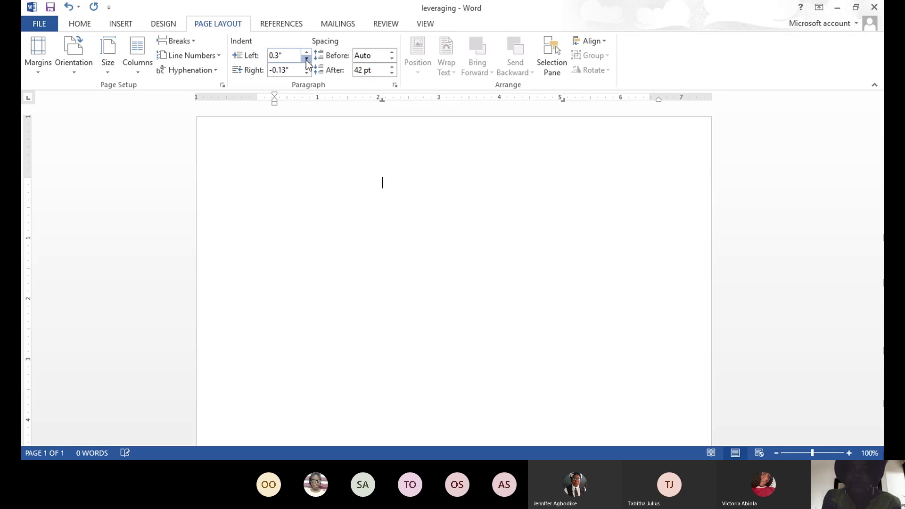
pyautogui.doubleClick(306, 59)
pyautogui.click(307, 59)
pyautogui.click(307, 59)
pyautogui.click(306, 59)
pyautogui.click(306, 59)
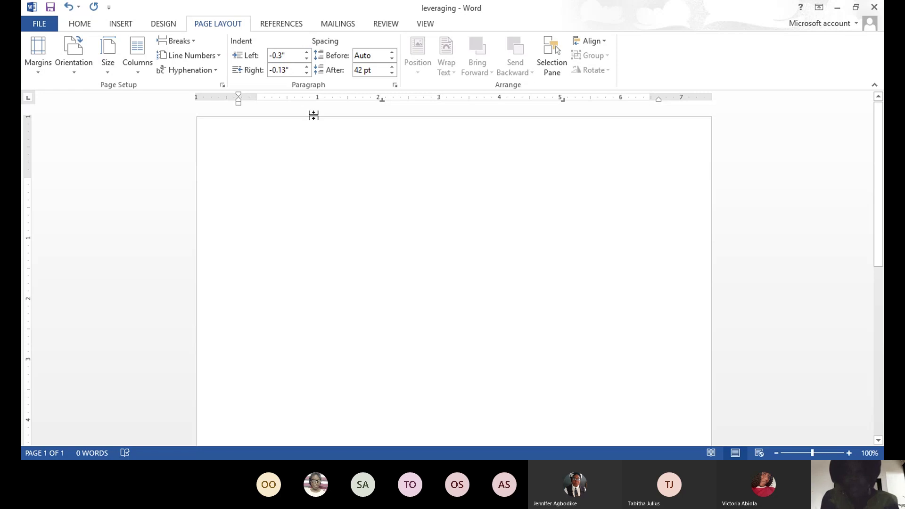
# Step: Raise the paragraph's left indent to 0.5"
pyautogui.click(307, 52)
pyautogui.click(306, 53)
pyautogui.click(307, 53)
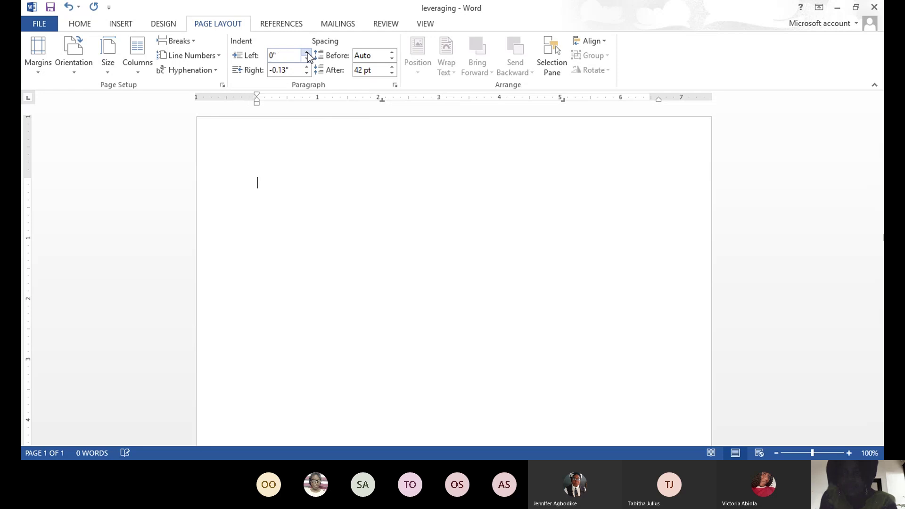
pyautogui.click(307, 53)
pyautogui.click(307, 54)
pyautogui.click(307, 54)
pyautogui.click(306, 53)
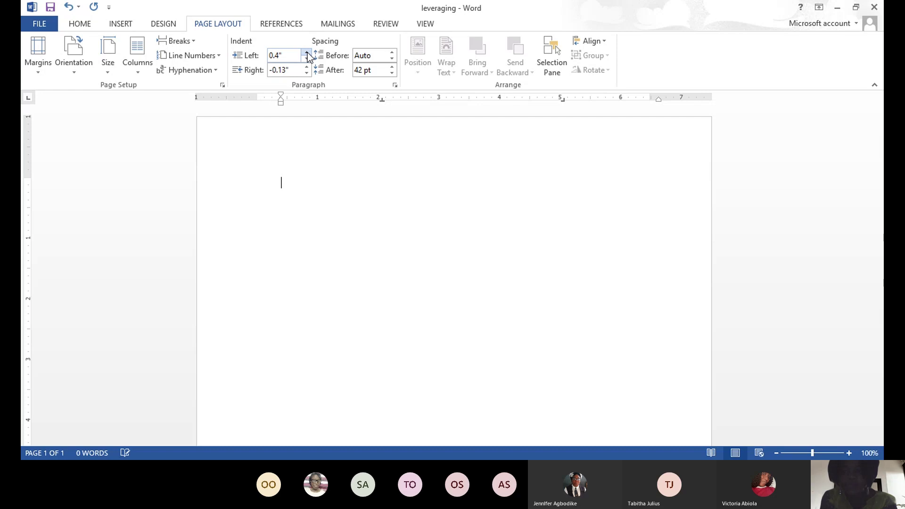
pyautogui.click(307, 53)
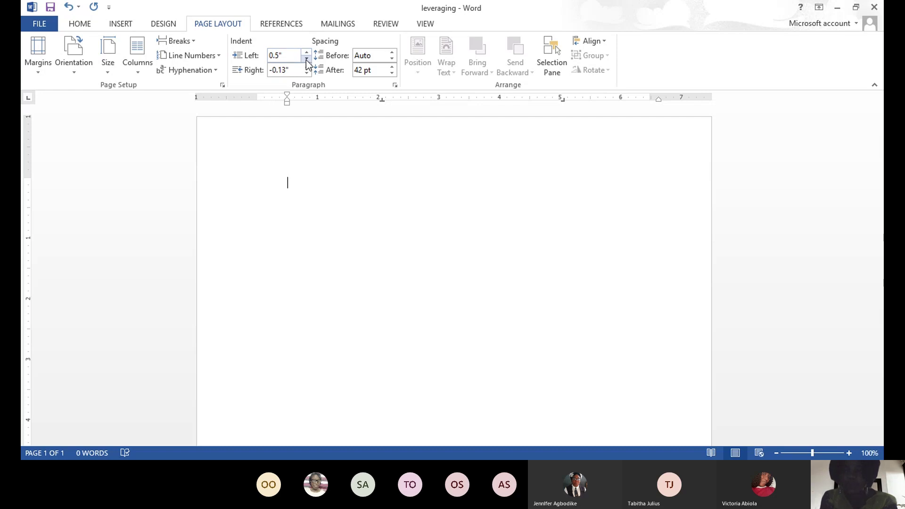
# Step: Lower the paragraph's left indent to -0.1", and return it to 0"
pyautogui.click(307, 58)
pyautogui.click(307, 59)
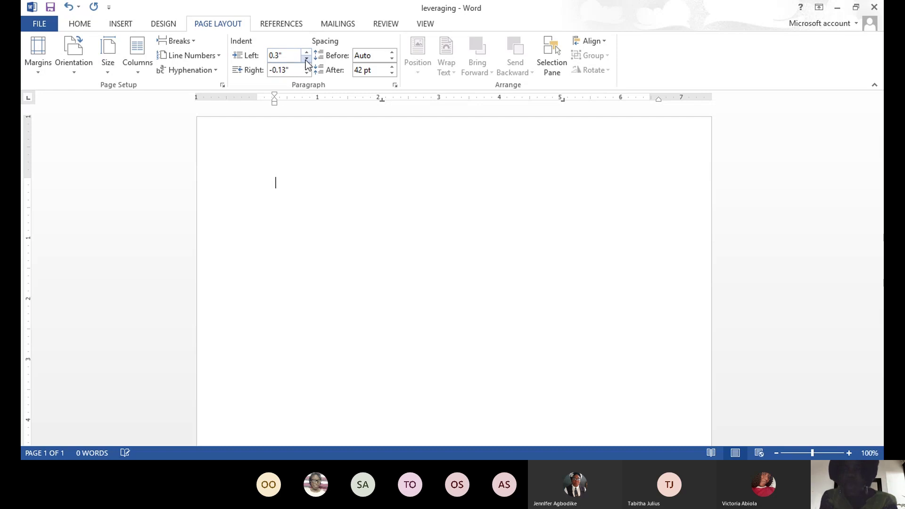
pyautogui.click(307, 58)
pyautogui.click(307, 59)
pyautogui.click(307, 59)
pyautogui.click(306, 60)
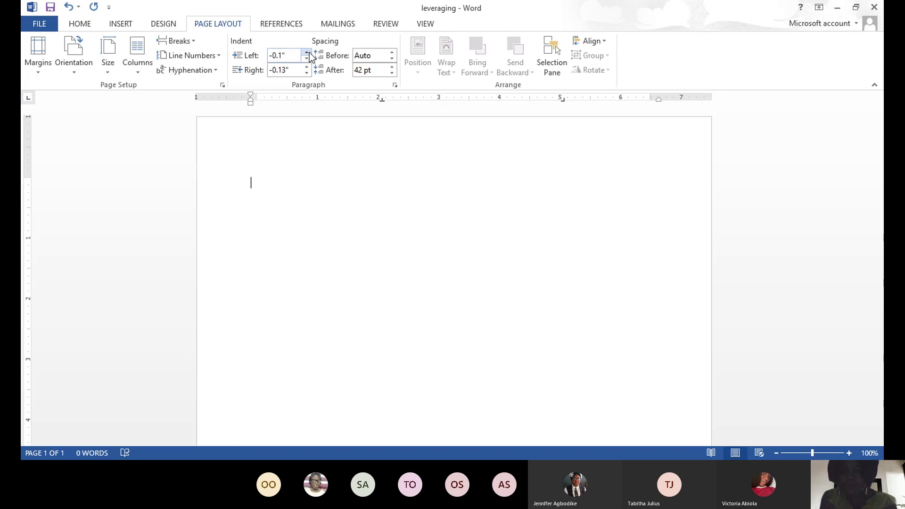
pyautogui.click(307, 53)
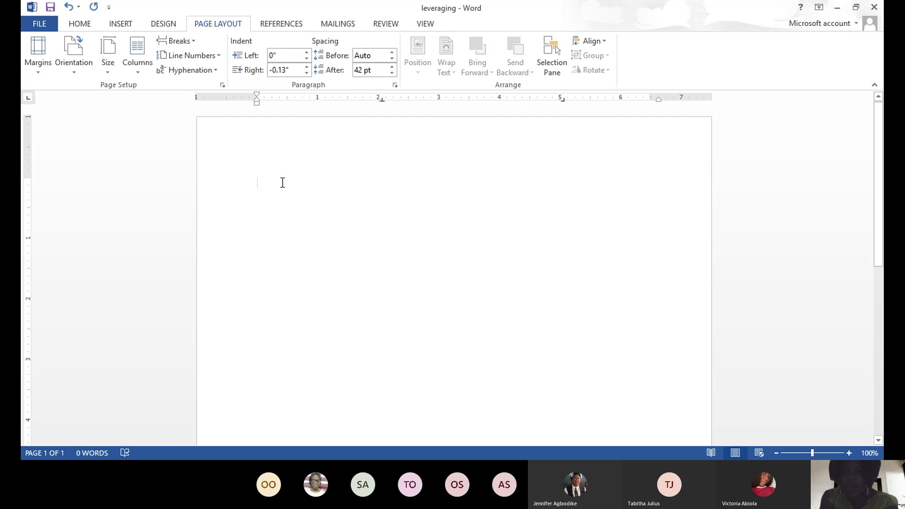
# Step: Lower the paragraph's right indent to -0.5"
pyautogui.click(307, 68)
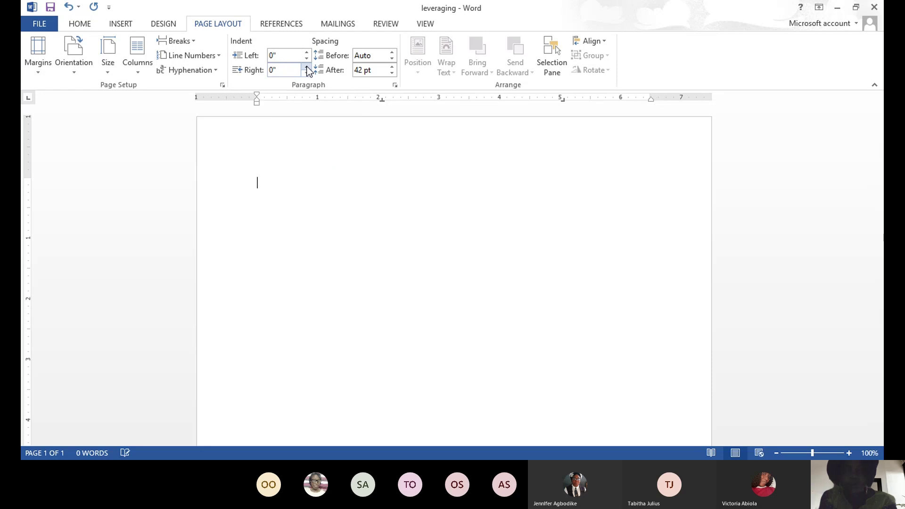
pyautogui.click(307, 73)
pyautogui.click(307, 73)
pyautogui.click(306, 73)
pyautogui.click(307, 73)
pyautogui.click(308, 73)
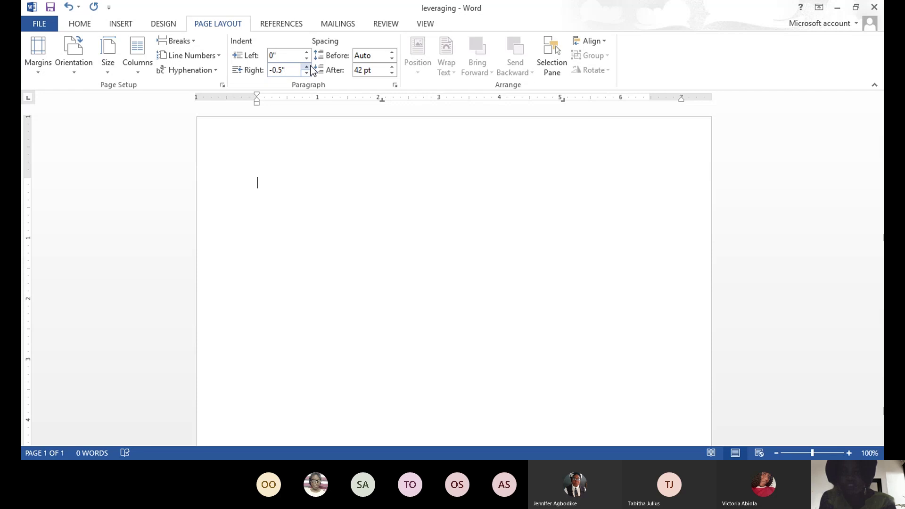
# Step: Set the paragraph's right indent to 0"
pyautogui.click(310, 67)
pyautogui.click(310, 67)
pyautogui.click(310, 67)
pyautogui.click(310, 67)
pyautogui.click(310, 67)
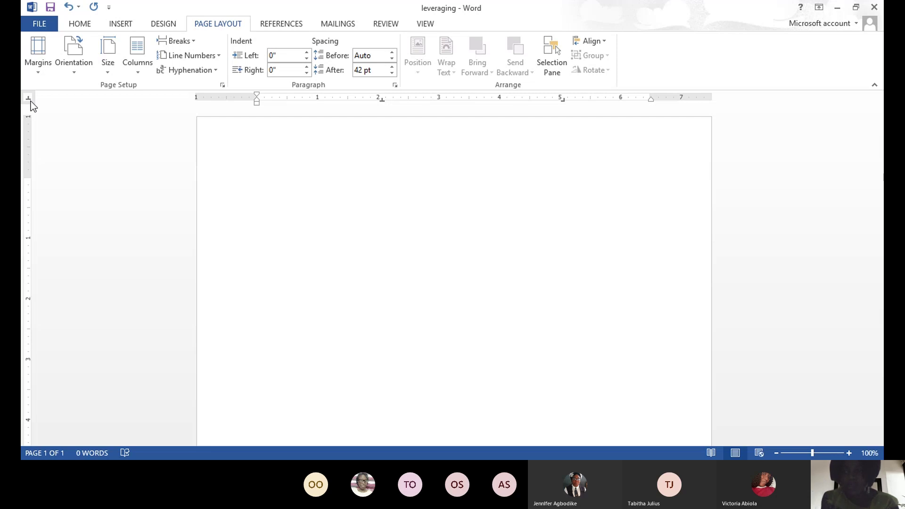
# Step: Move the centre tab stop from the 2-inch mark to the left margin and remove the right tab stop at 5 inches
pyautogui.click(383, 100)
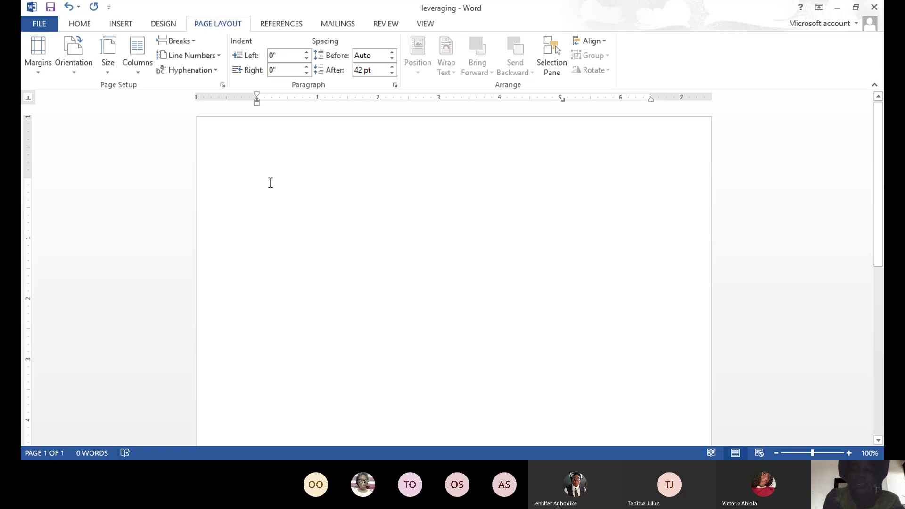
pyautogui.press('Tab')
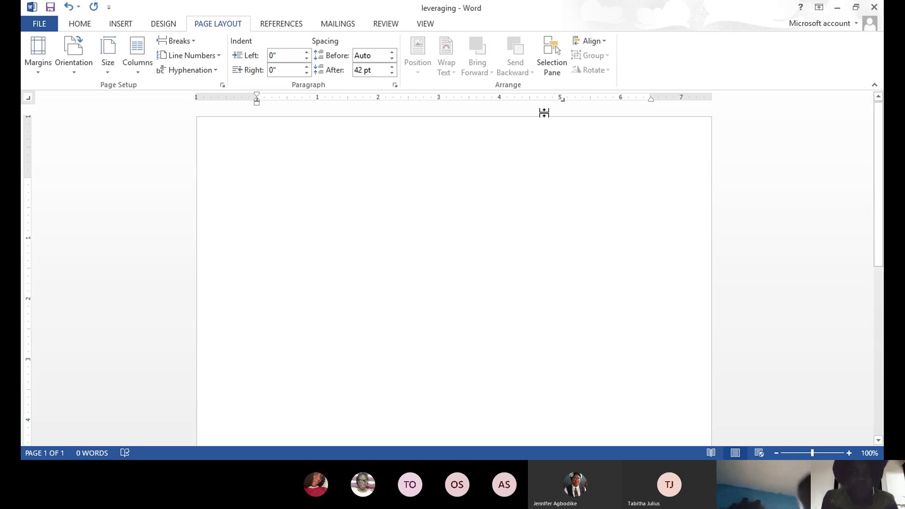
pyautogui.moveTo(565, 100); pyautogui.dragTo(637, 105)
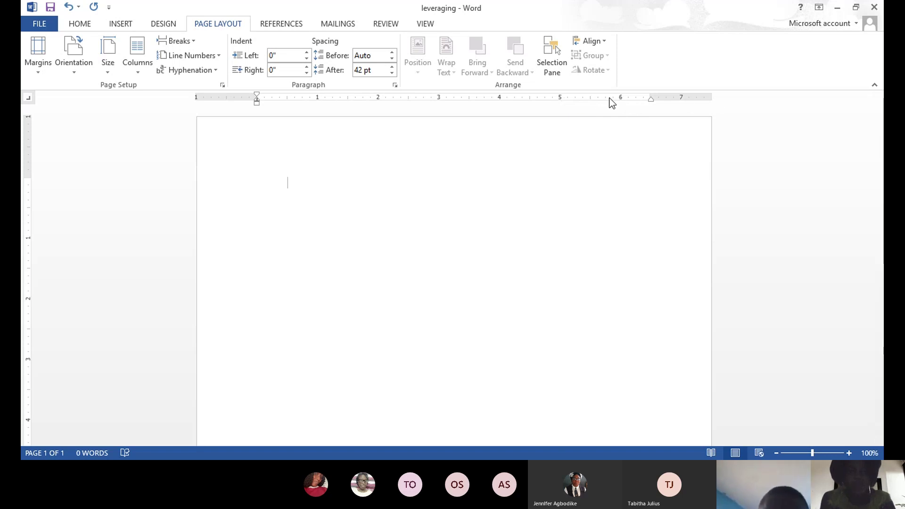
# Step: Add a right-aligned tab stop near the 6-inch mark and align it with the right indent at 6.5 inches
pyautogui.click(28, 99)
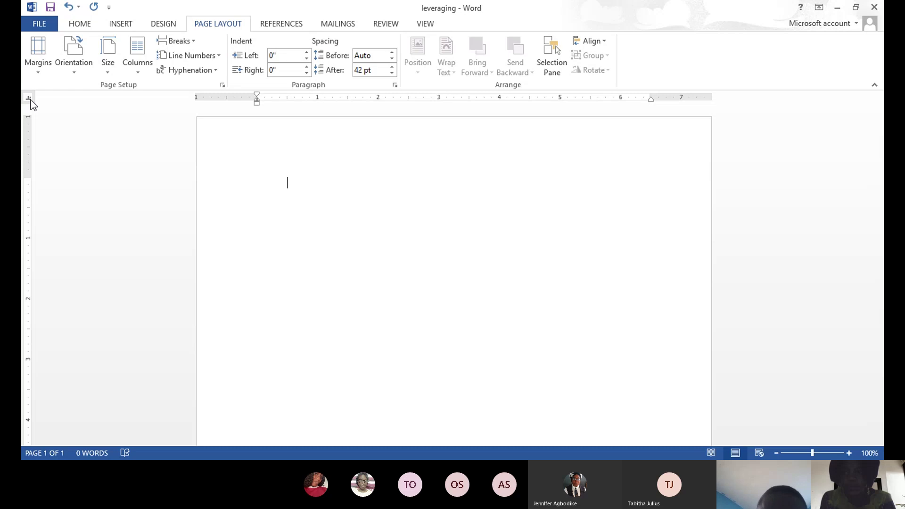
pyautogui.click(28, 99)
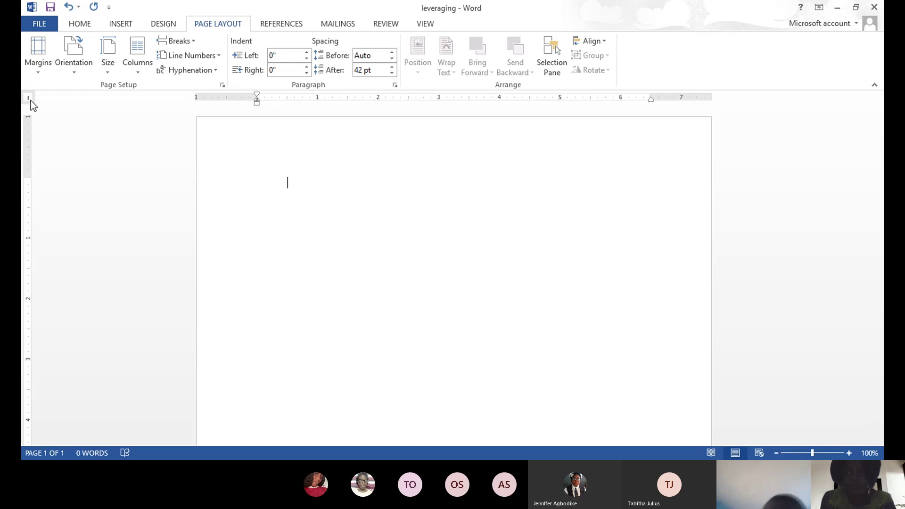
pyautogui.click(29, 99)
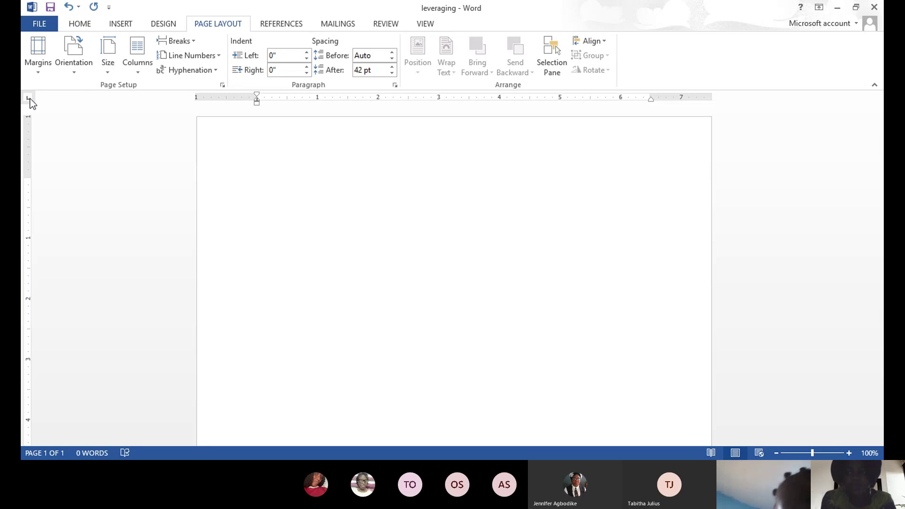
pyautogui.click(28, 98)
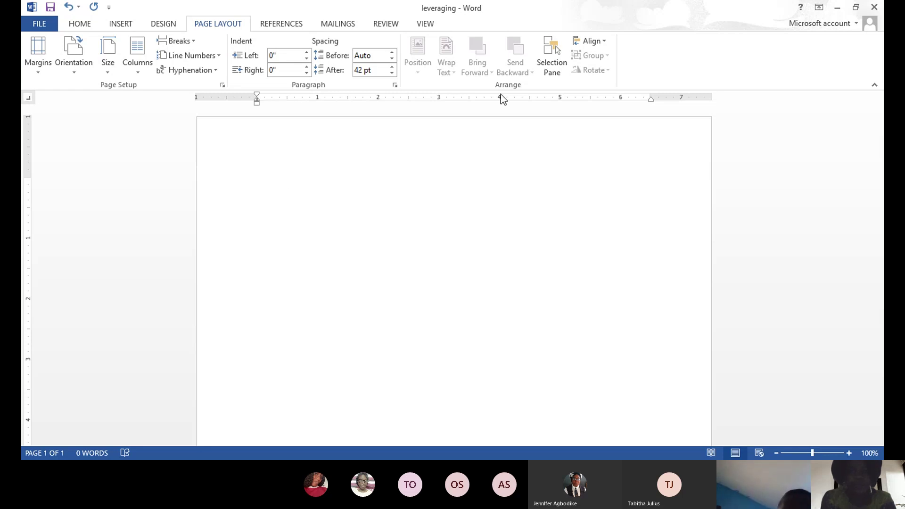
pyautogui.click(624, 100)
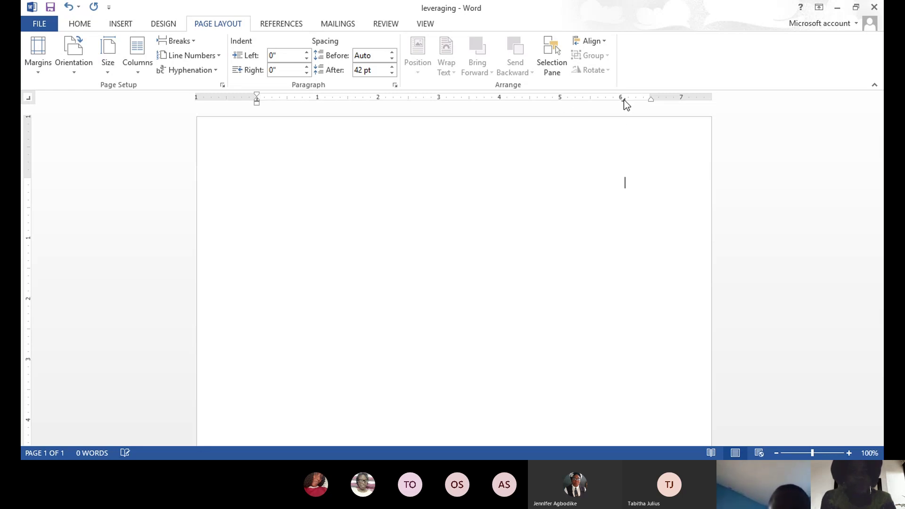
pyautogui.click(642, 100)
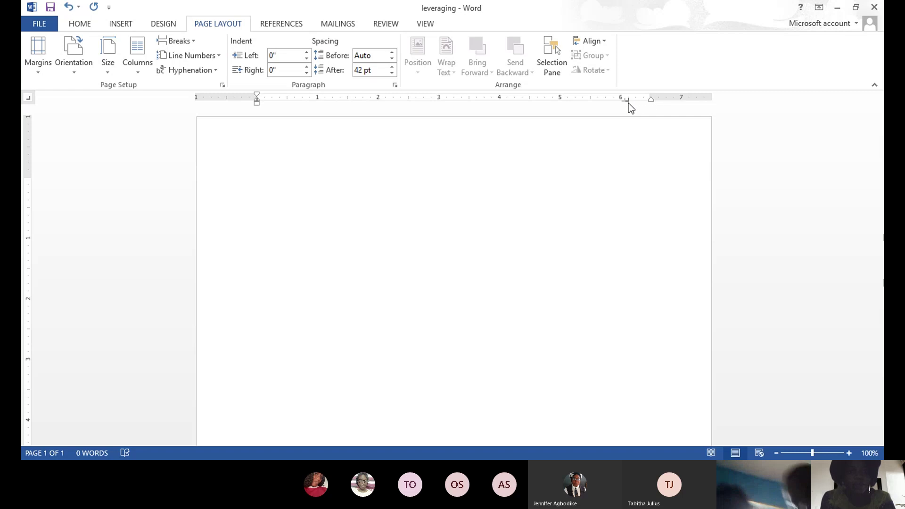
pyautogui.moveTo(651, 99); pyautogui.dragTo(651, 100)
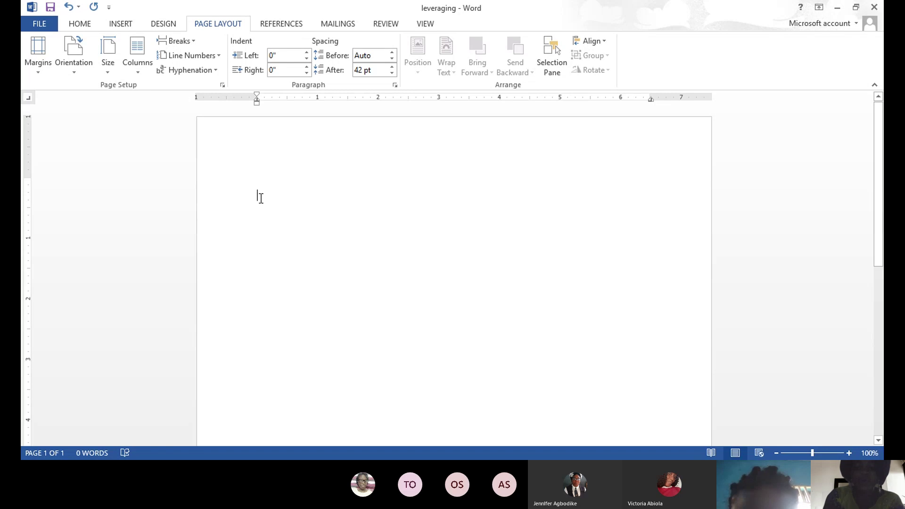
# Step: Enter the word DATE at the start of the document's first line
pyautogui.press('Return')
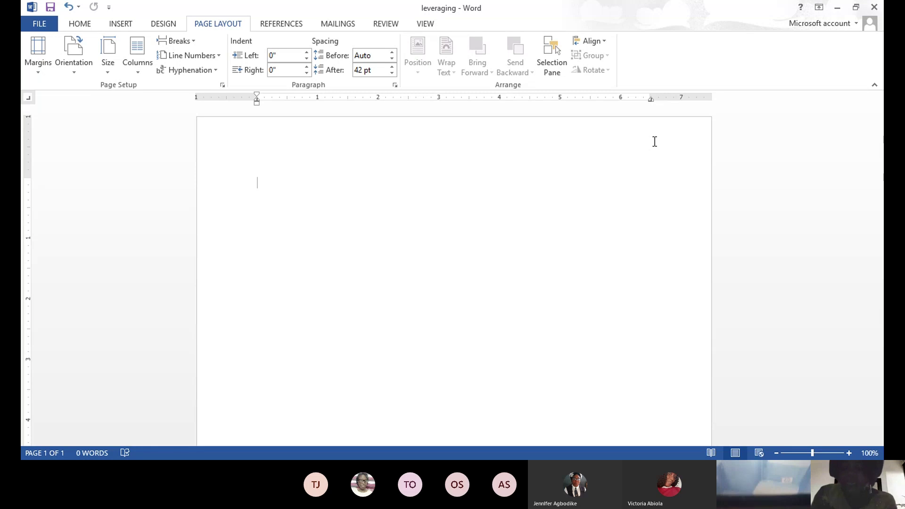
pyautogui.write('DAT')
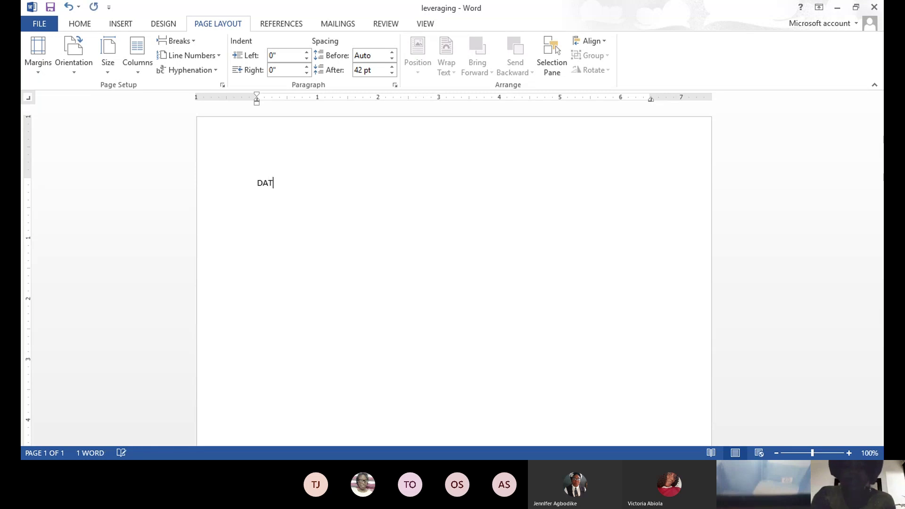
pyautogui.write('E')
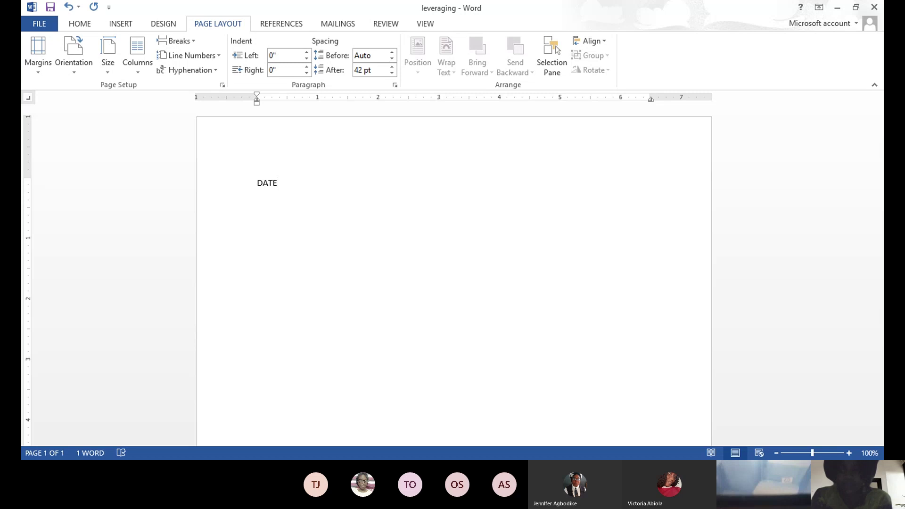
# Step: Dismiss the font choices without picking one and delete the word DATE
pyautogui.click(72, 26)
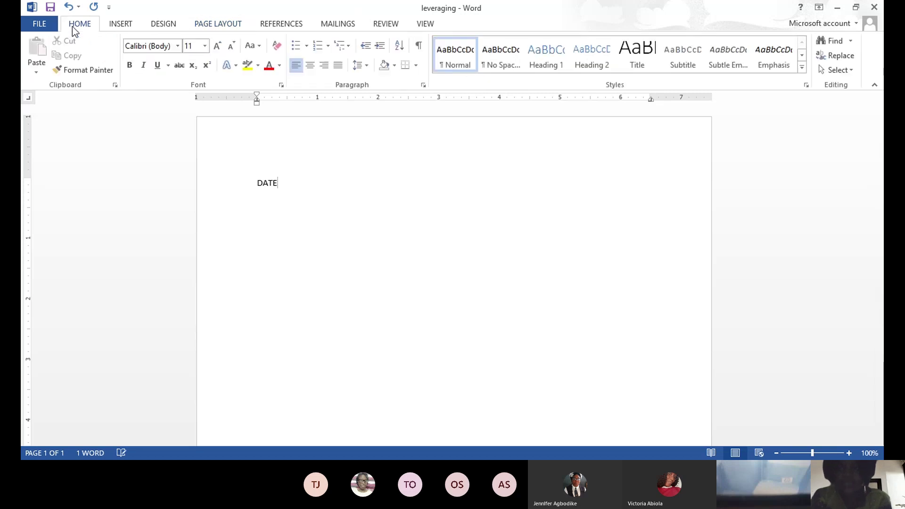
pyautogui.click(176, 48)
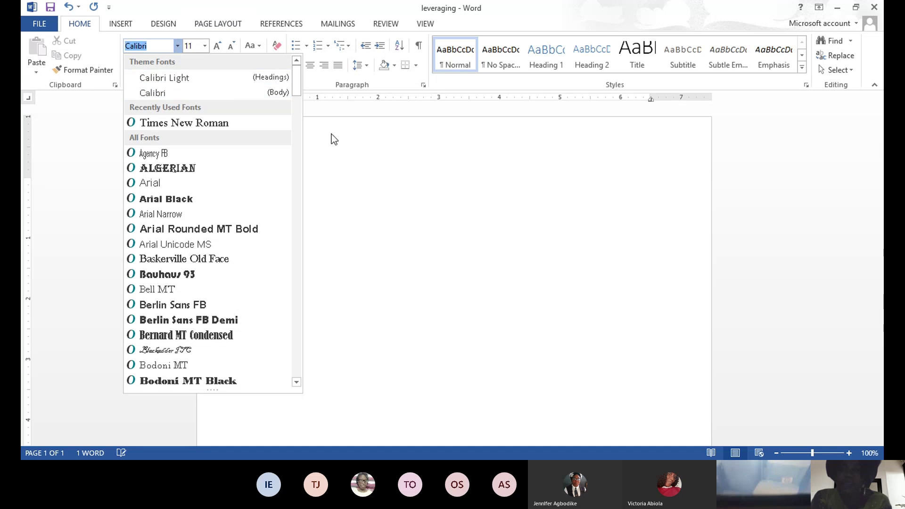
pyautogui.press('Escape')
pyautogui.press('BackSpace')
pyautogui.press('BackSpace')
pyautogui.press('BackSpace')
pyautogui.press('BackSpace')
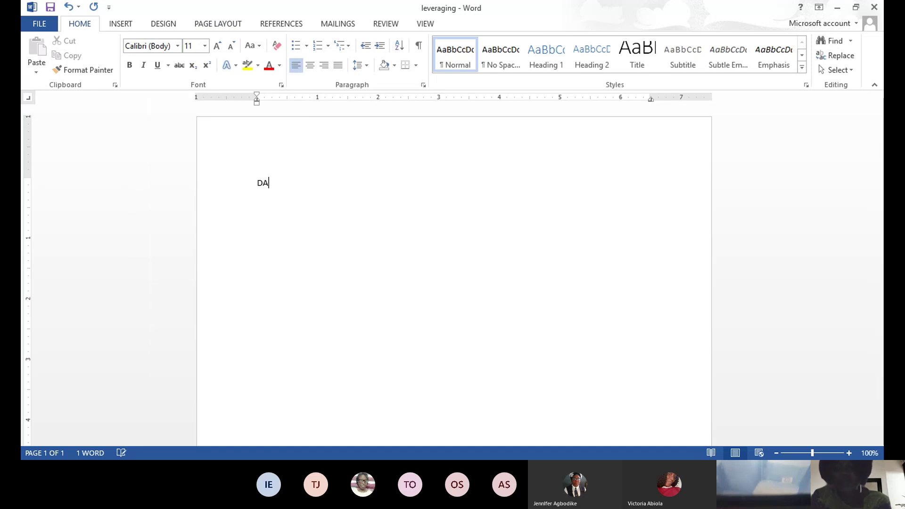
# Step: Try to set the font for new text on the first line to Times New Roman, size 18
pyautogui.click(178, 46)
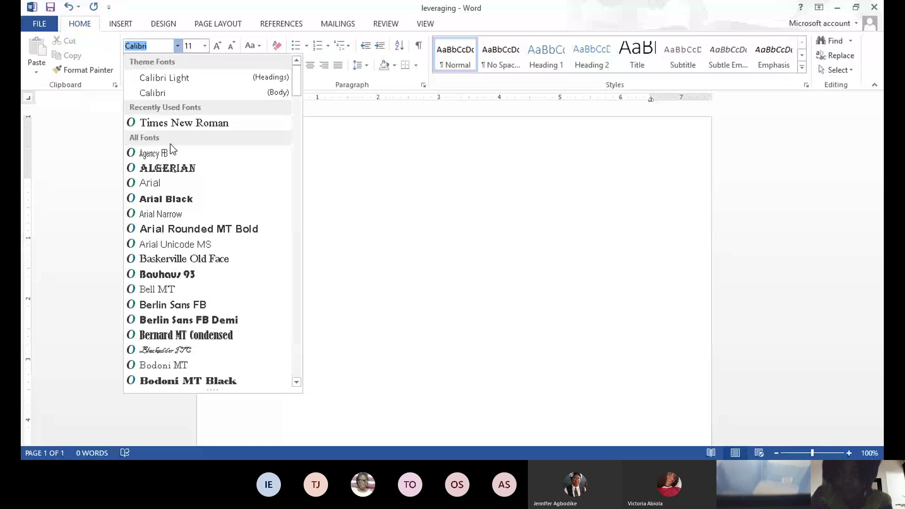
pyautogui.click(193, 124)
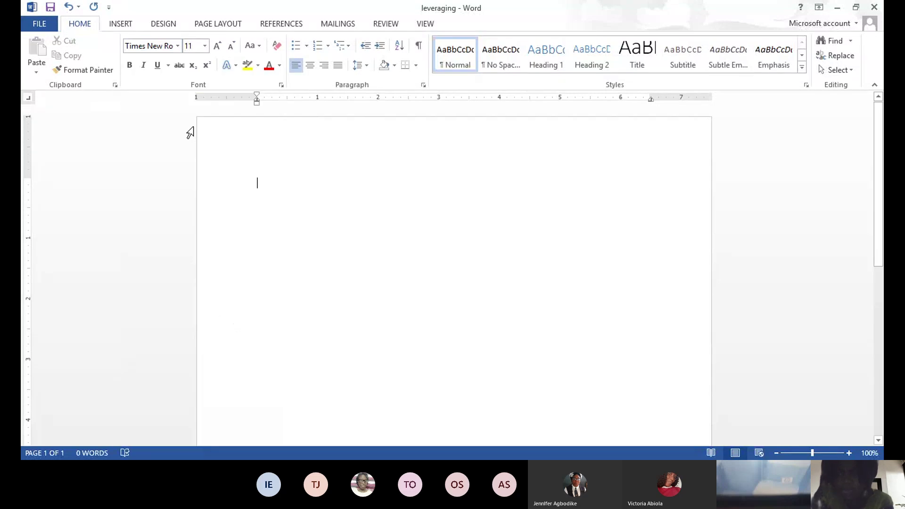
pyautogui.click(205, 46)
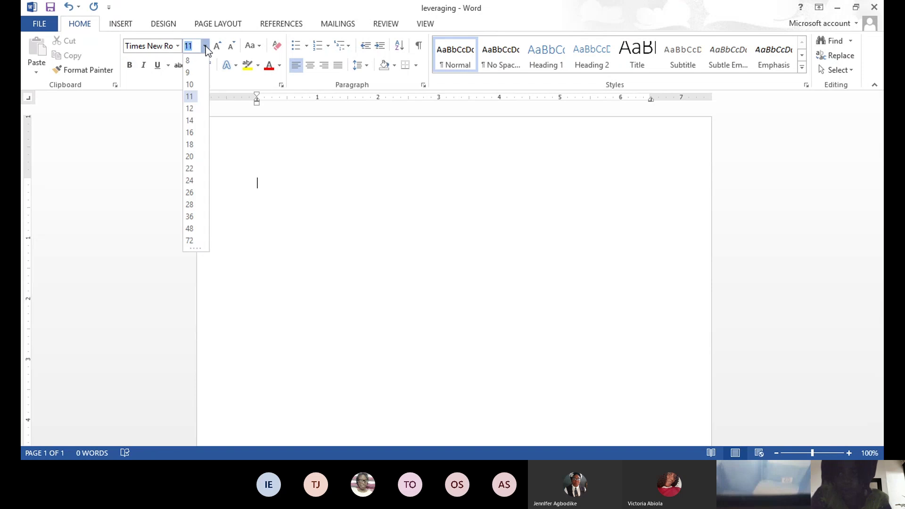
pyautogui.click(189, 145)
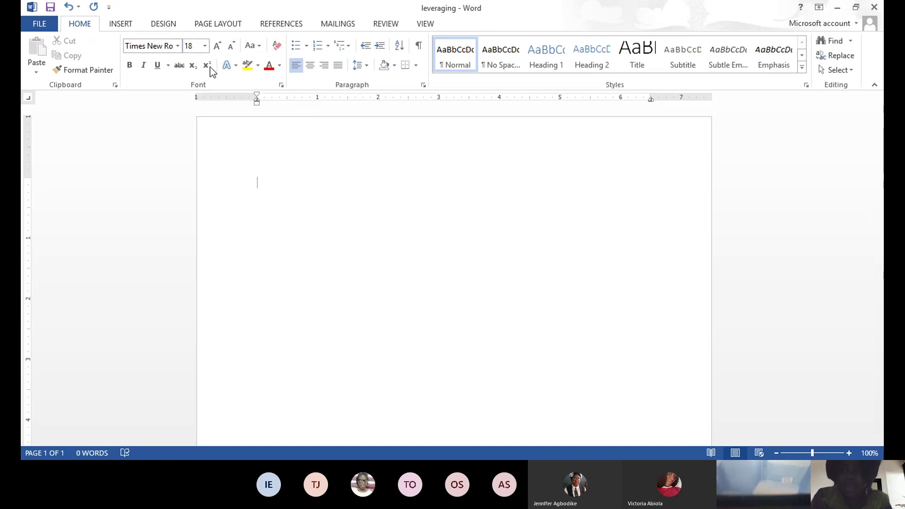
pyautogui.click(259, 182)
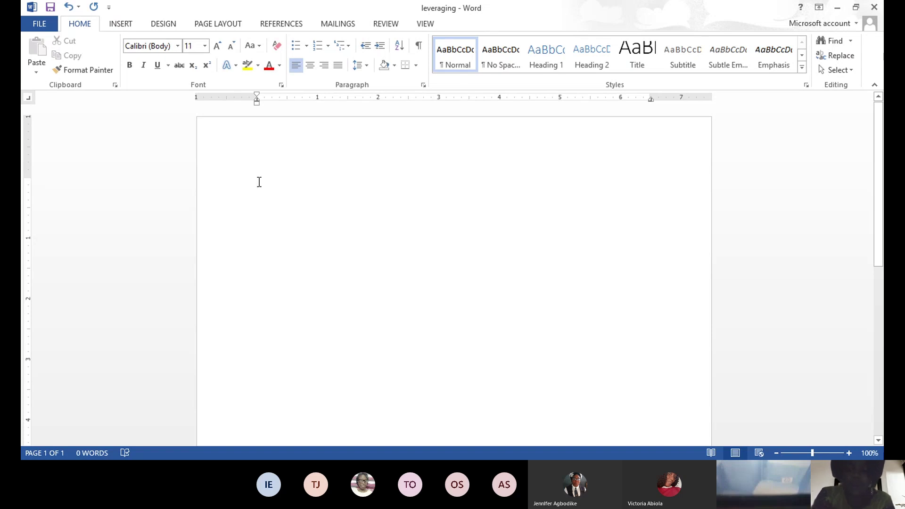
pyautogui.write('D')
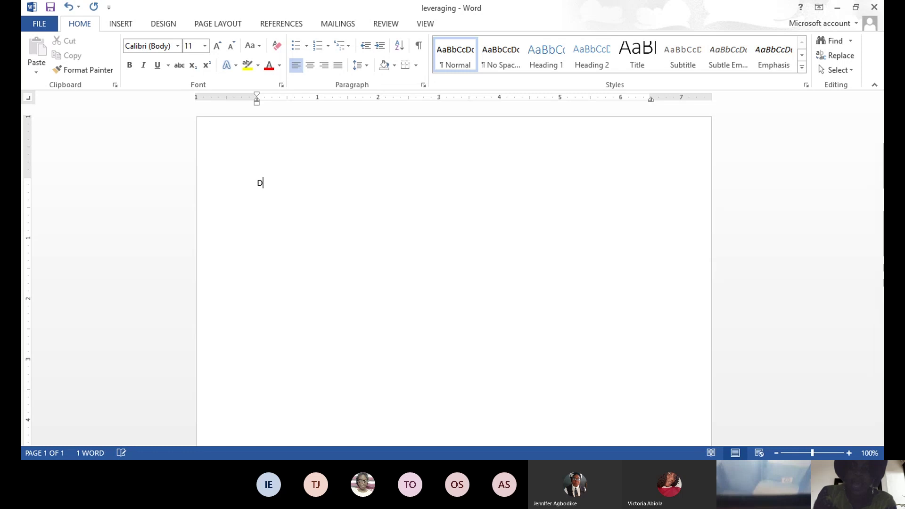
pyautogui.write('ATE')
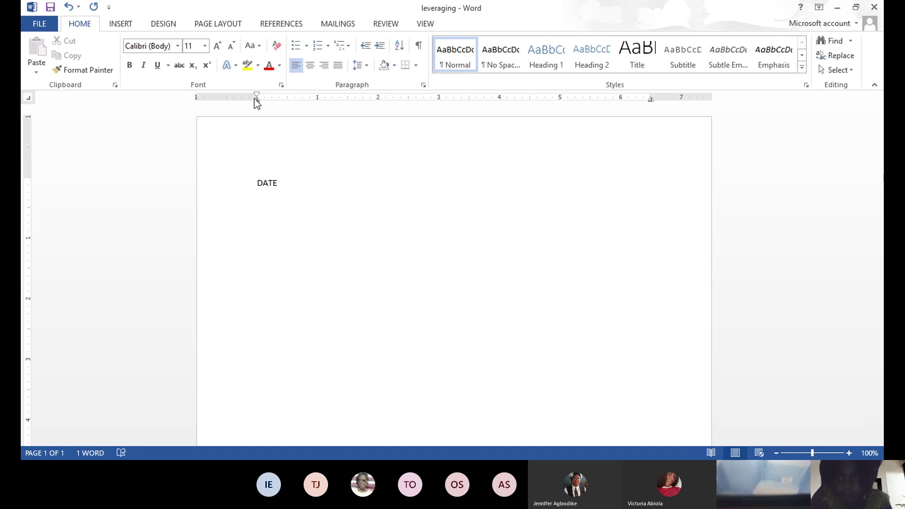
pyautogui.press('BackSpace')
pyautogui.press('BackSpace')
pyautogui.press('BackSpace')
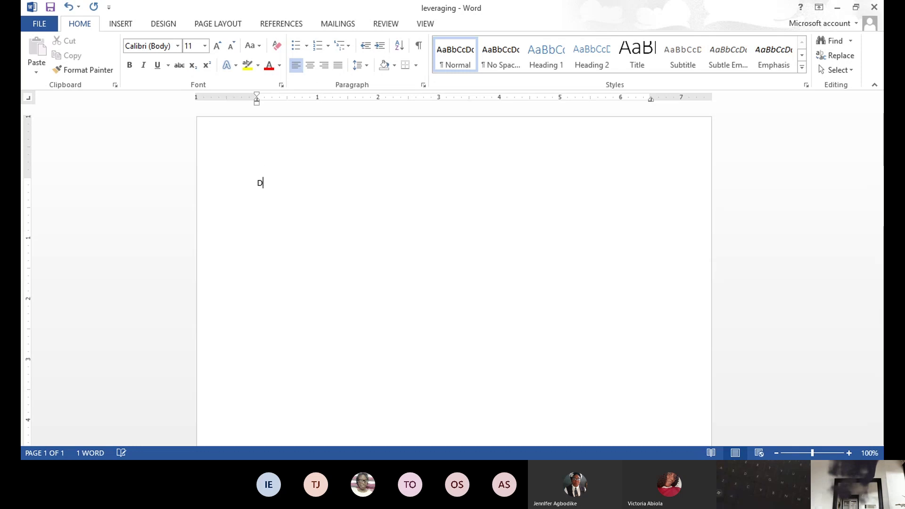
pyautogui.press('BackSpace')
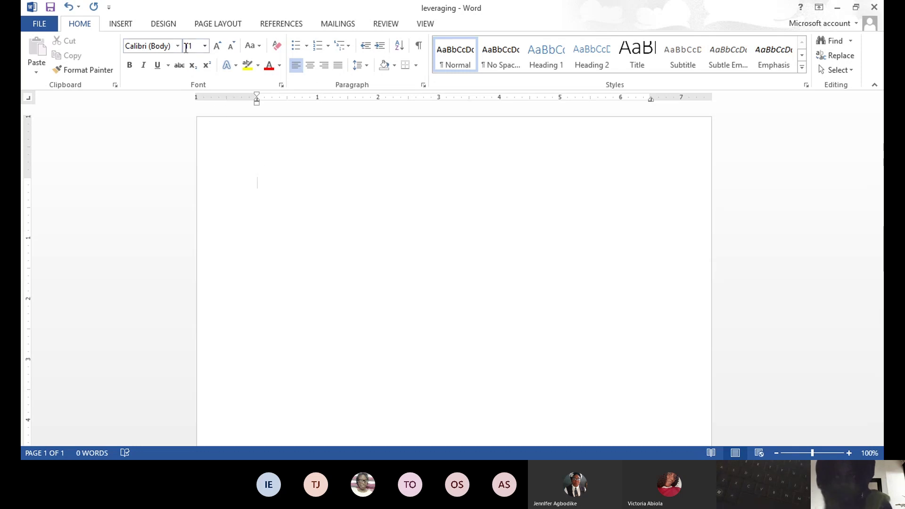
pyautogui.click(232, 24)
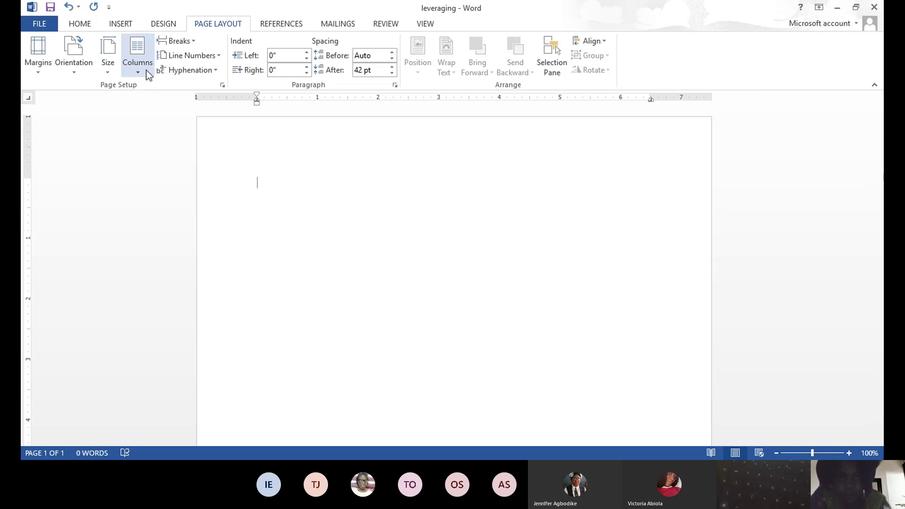
pyautogui.click(81, 23)
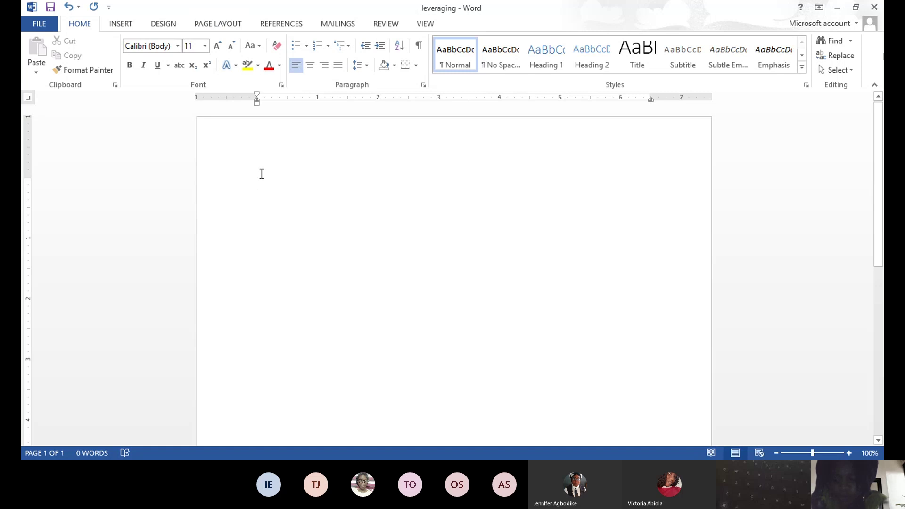
# Step: Enter the label "DATE:" at the start of the document's first line
pyautogui.write('DA')
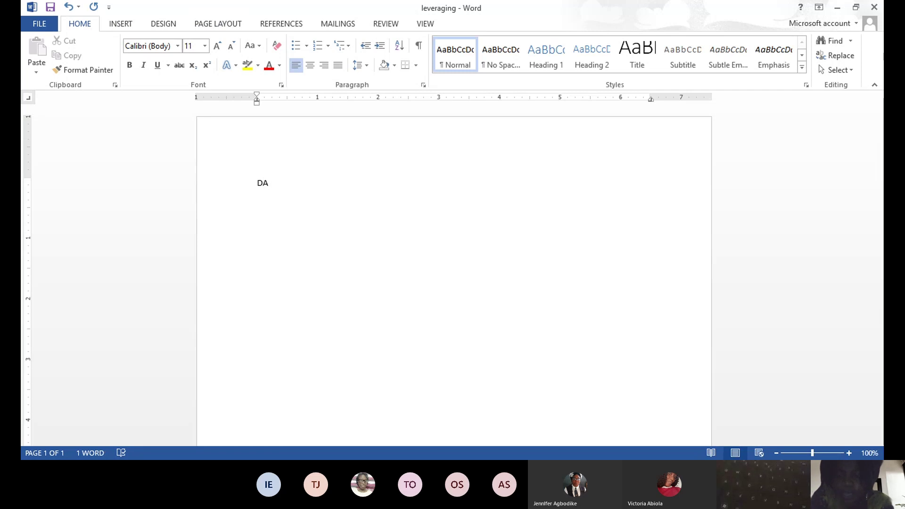
pyautogui.write('TE')
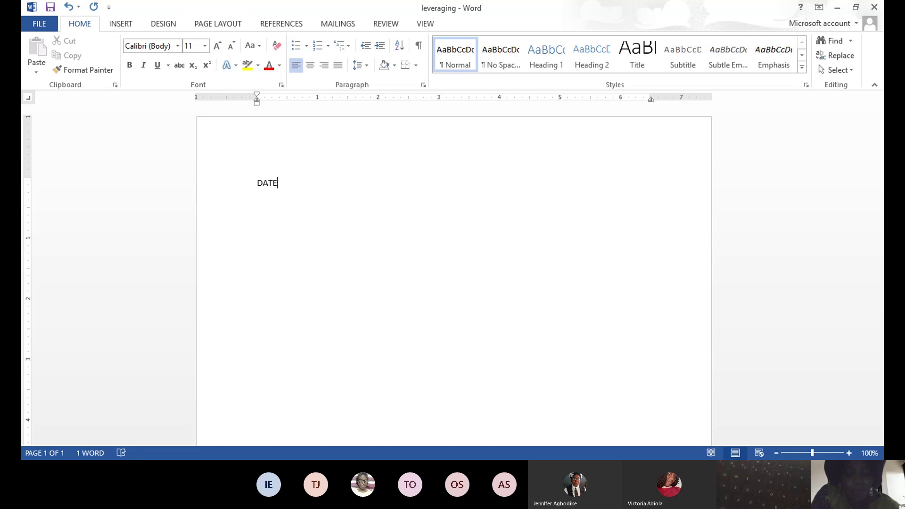
pyautogui.write(':')
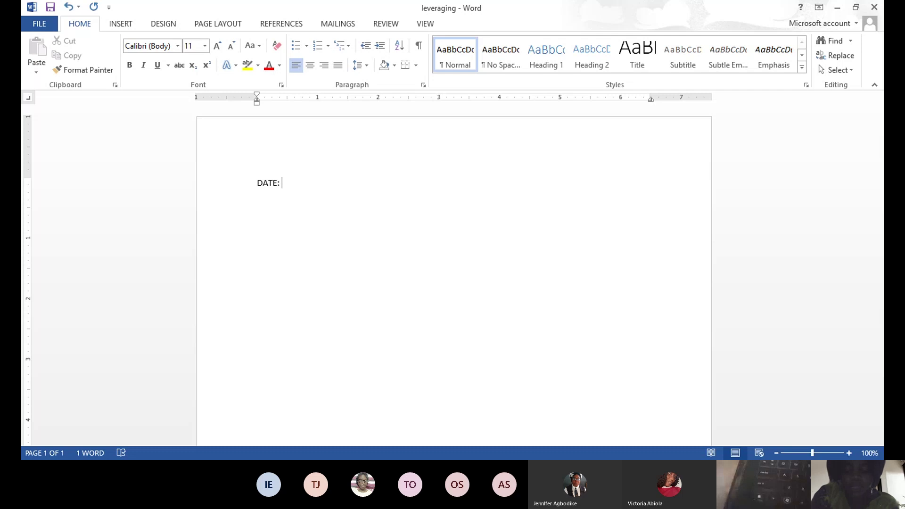
pyautogui.write(' MON')
pyautogui.press('BackSpace')
pyautogui.press('BackSpace')
pyautogui.press('BackSpace')
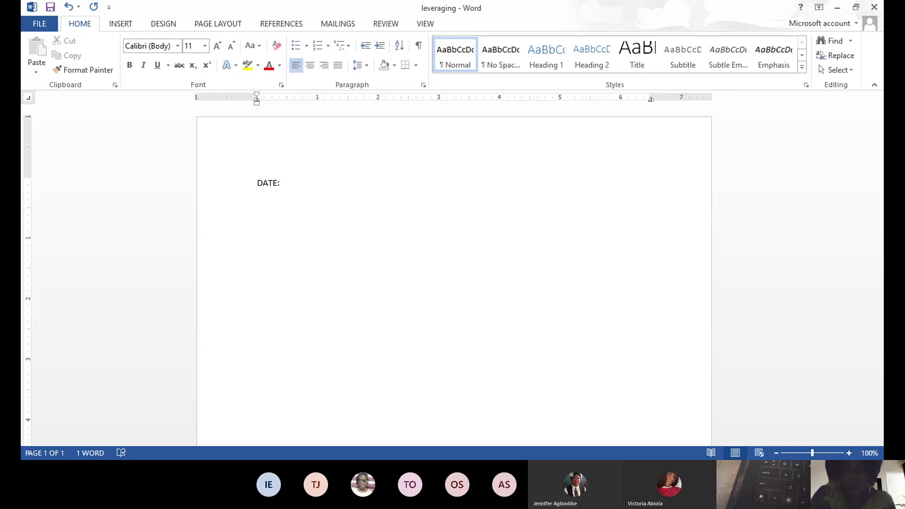
pyautogui.write('m')
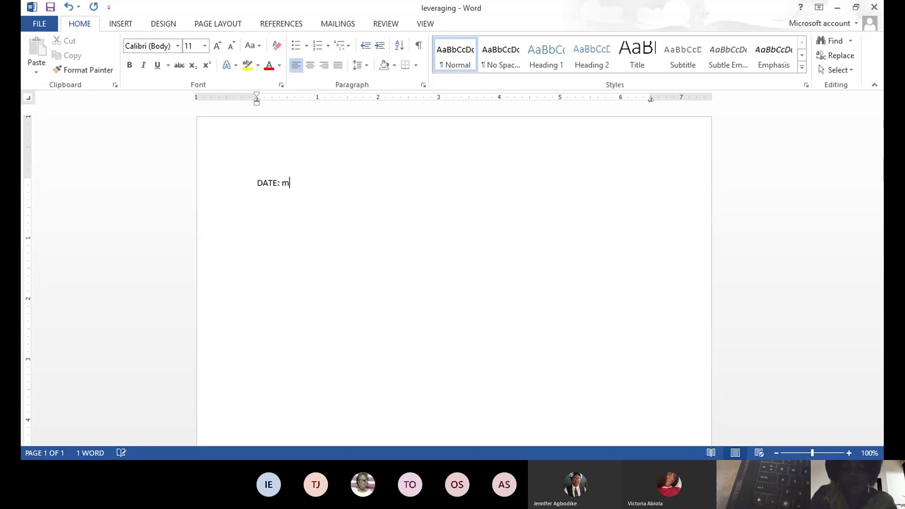
pyautogui.write('hhdjkf')
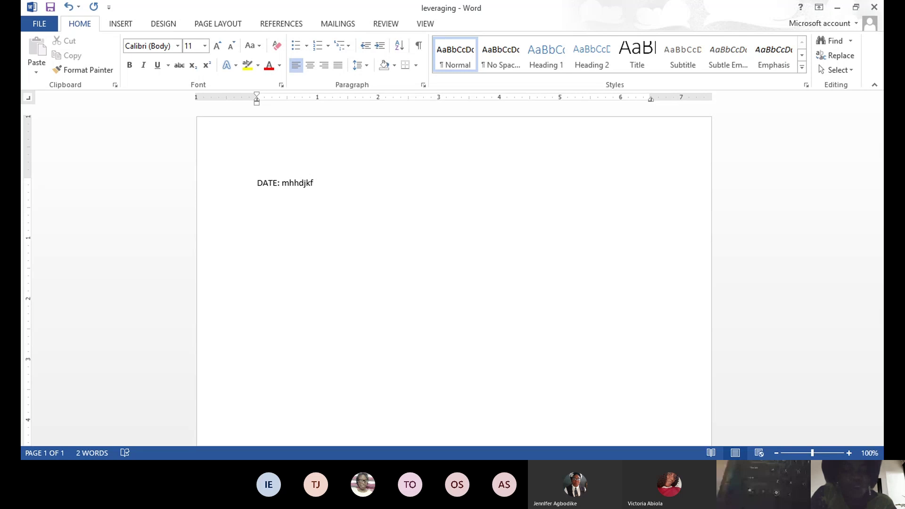
pyautogui.press('BackSpace')
pyautogui.press('BackSpace')
pyautogui.press('BackSpace')
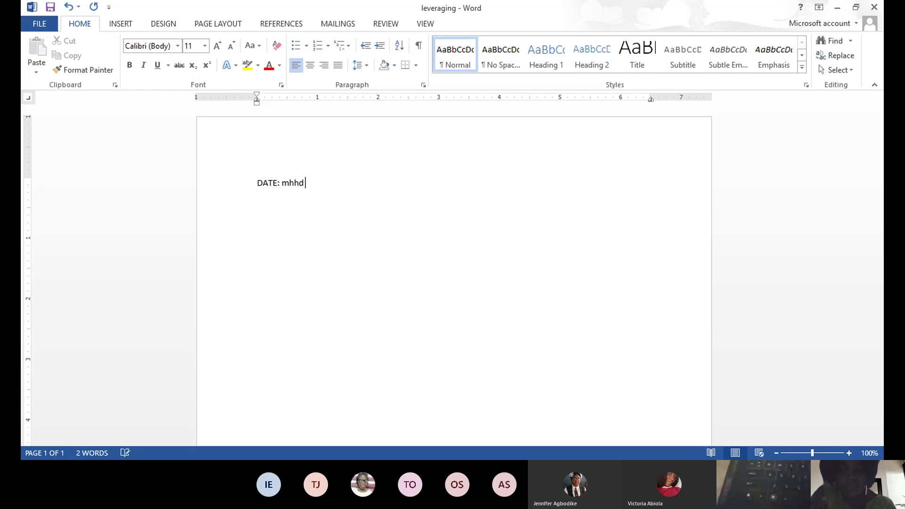
pyautogui.press('BackSpace')
pyautogui.press('BackSpace')
pyautogui.press('BackSpace')
pyautogui.press('BackSpace')
pyautogui.press('BackSpace')
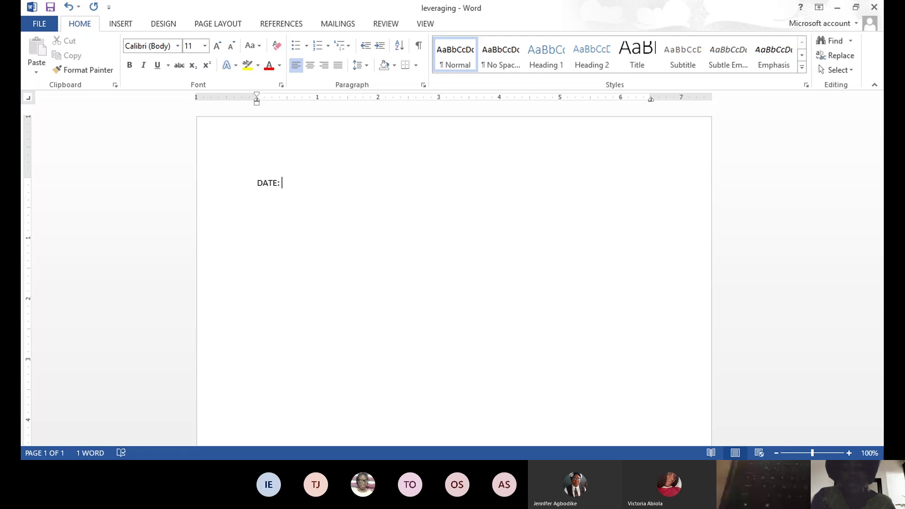
# Step: Add "Monday 20th September" after the DATE label on the first line
pyautogui.write('Mondsy')
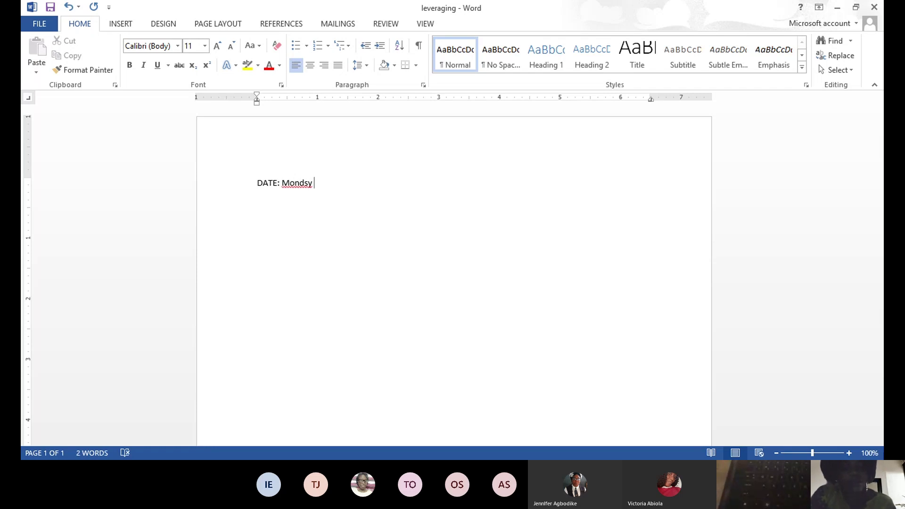
pyautogui.press('BackSpace')
pyautogui.press('BackSpace')
pyautogui.press('BackSpace')
pyautogui.write('ay')
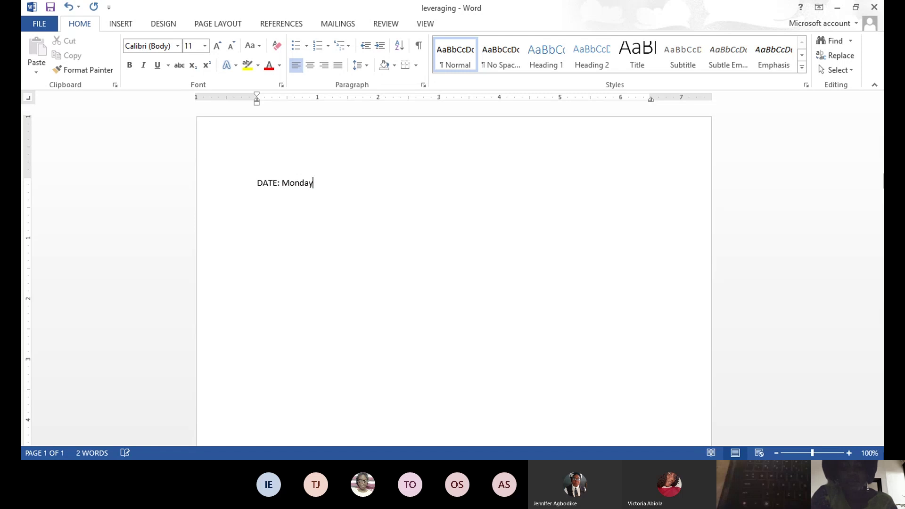
pyautogui.write(' 2')
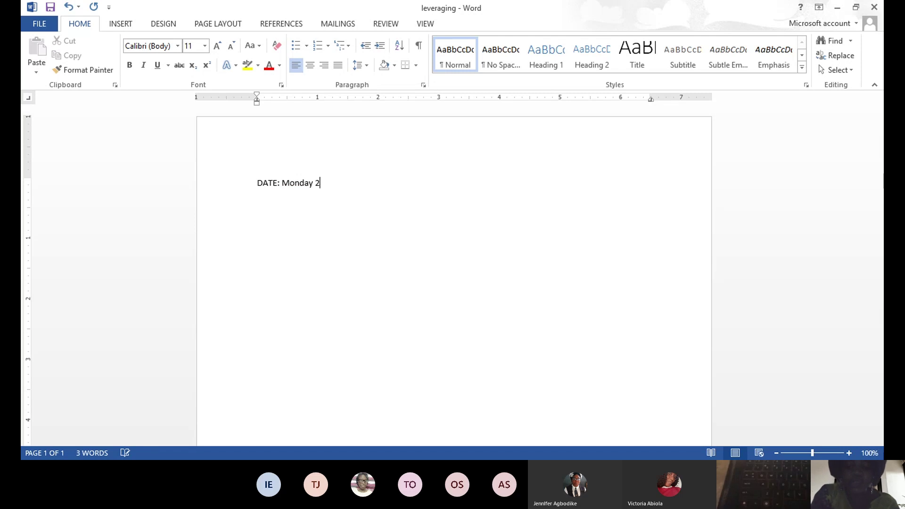
pyautogui.write('0th ')
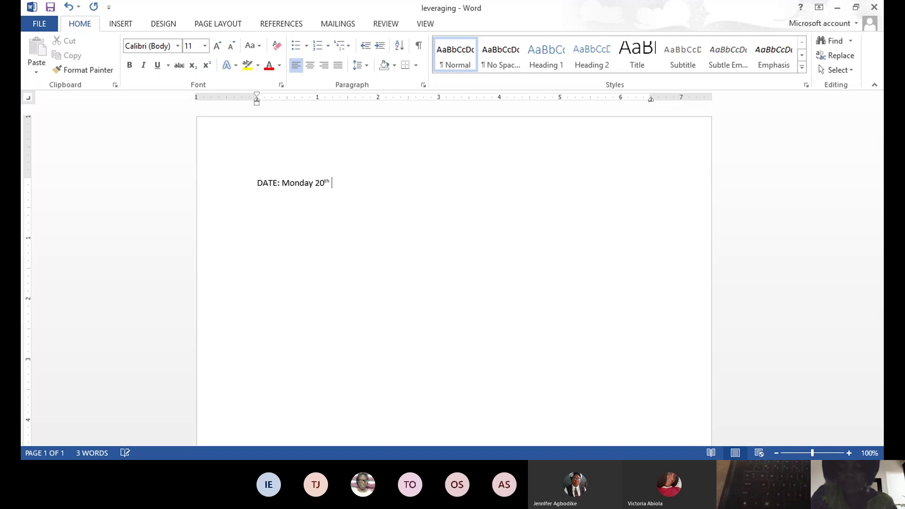
pyautogui.write('Se')
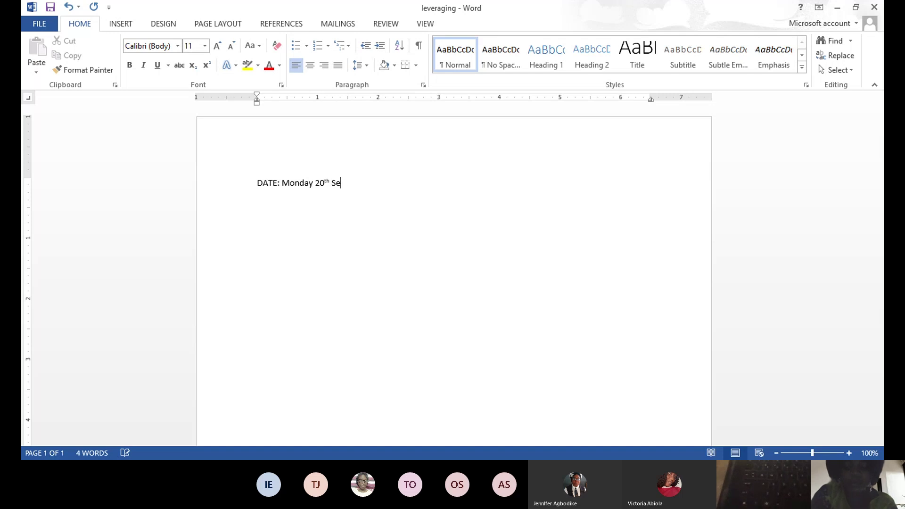
pyautogui.write('ptem')
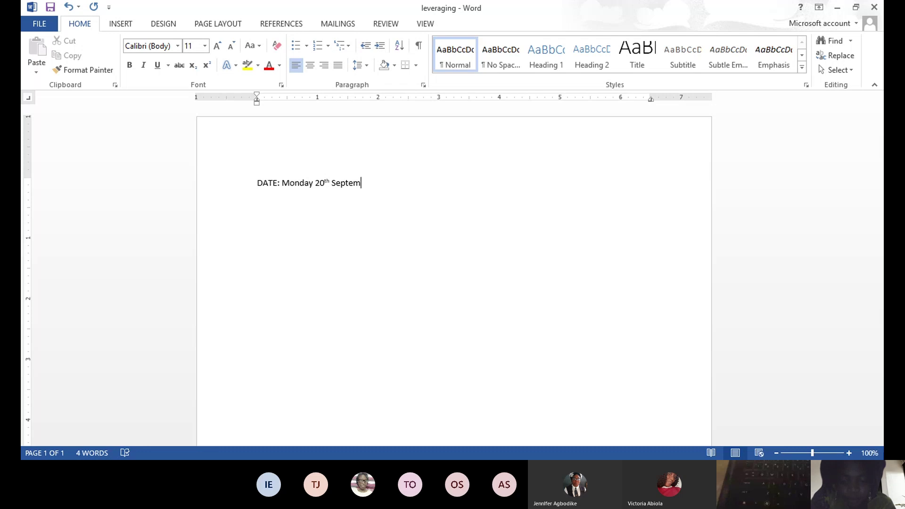
pyautogui.write('ber ')
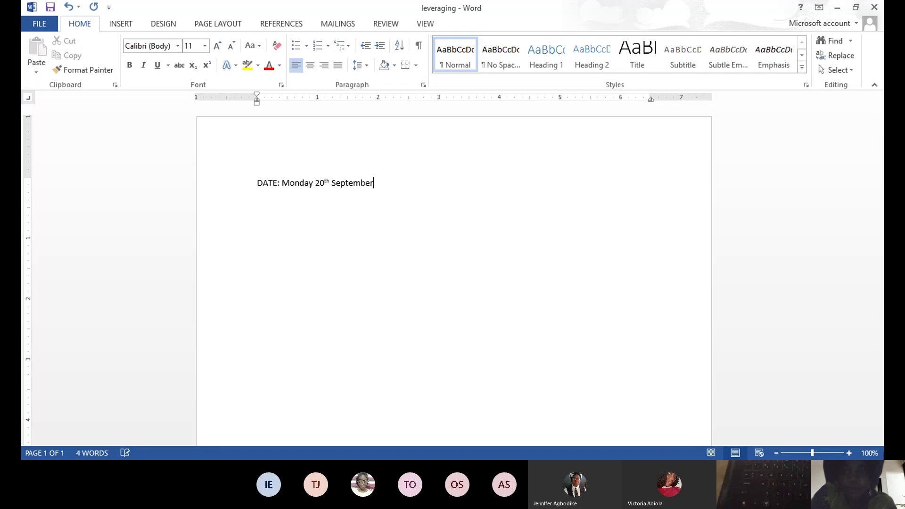
# Step: Extend the date line with "through Thursday 24th" and the month name September
pyautogui.write('throuh')
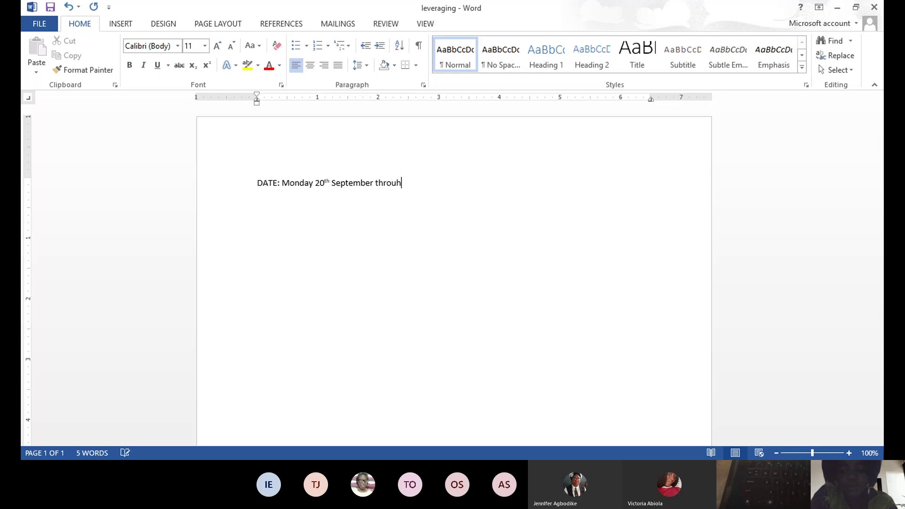
pyautogui.press('BackSpace')
pyautogui.write('gh ')
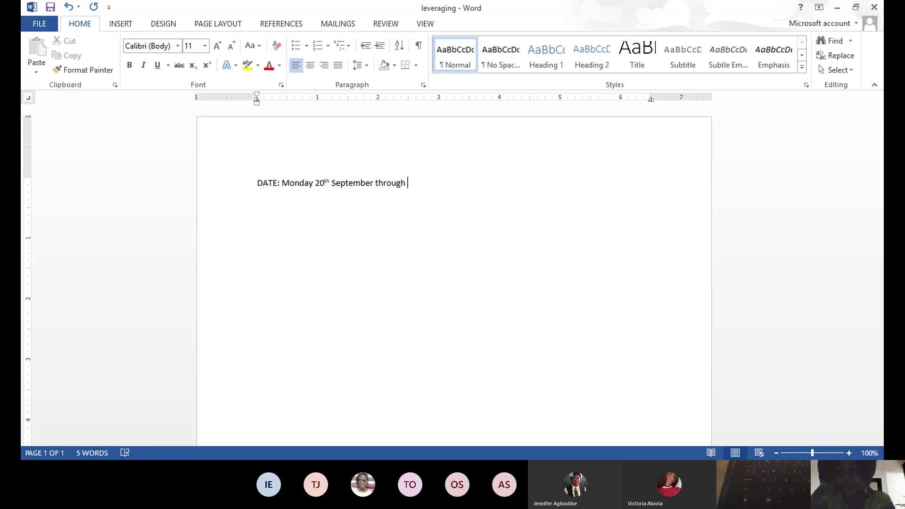
pyautogui.write('Thu')
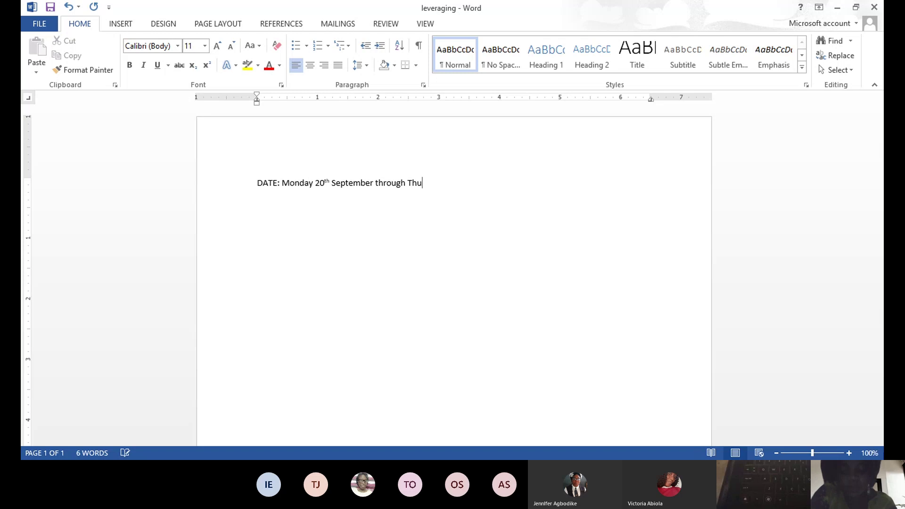
pyautogui.write('rsday @4th')
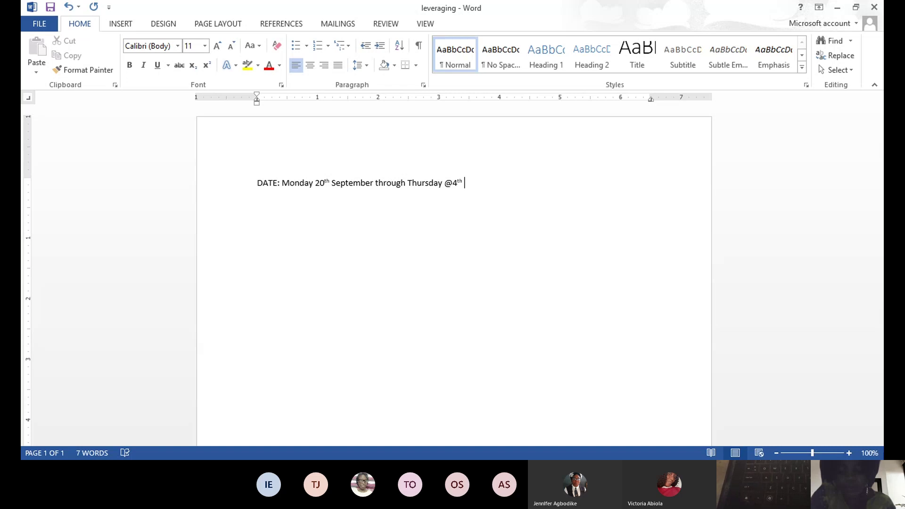
pyautogui.press('BackSpace')
pyautogui.press('BackSpace')
pyautogui.press('BackSpace')
pyautogui.press('BackSpace')
pyautogui.press('BackSpace')
pyautogui.write('2')
pyautogui.write('th ')
pyautogui.write('Srp')
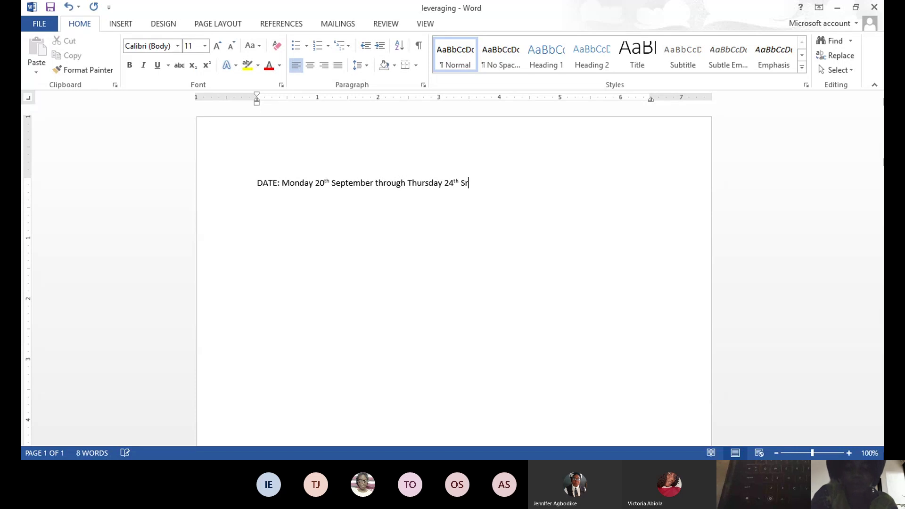
pyautogui.press('BackSpace')
pyautogui.press('BackSpace')
pyautogui.write('eoptember')
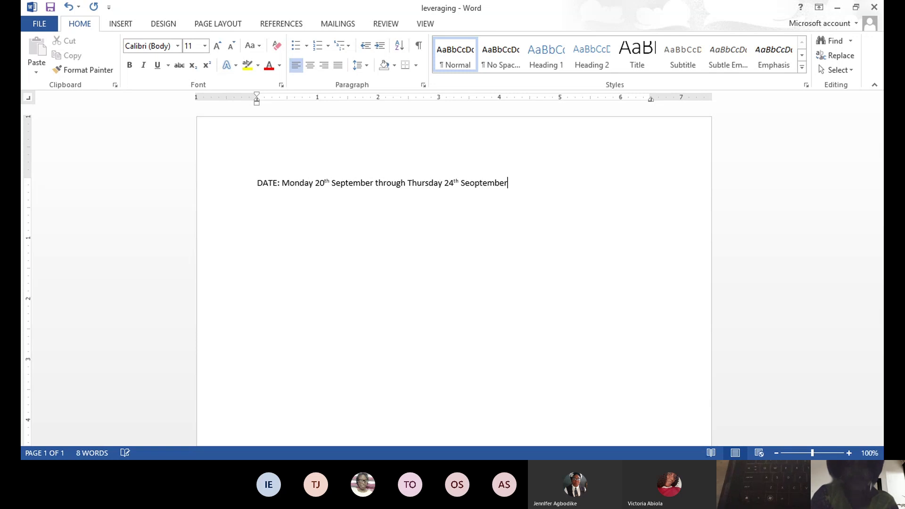
# Step: Start a new paragraph below the date line and replace the misspelled "Seoptember" with the suggested spelling "September"
pyautogui.press('Return')
pyautogui.press('Return')
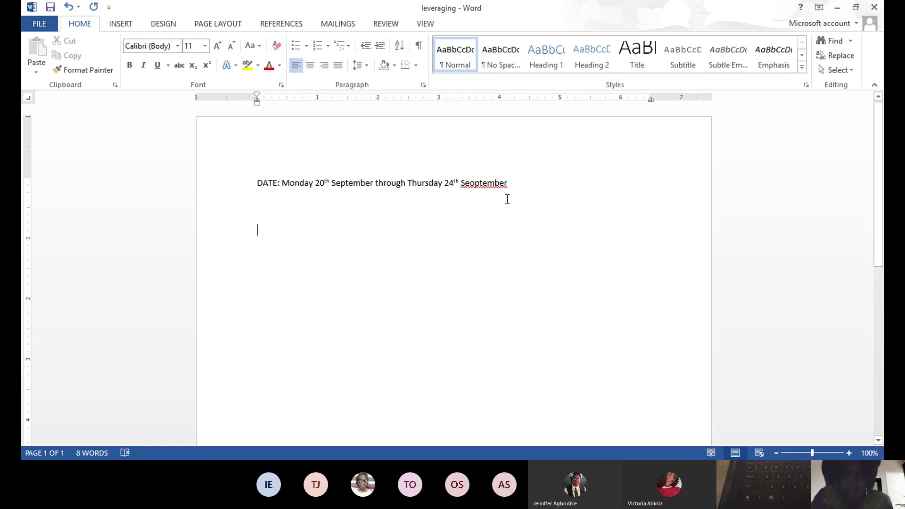
pyautogui.rightClick(487, 184)
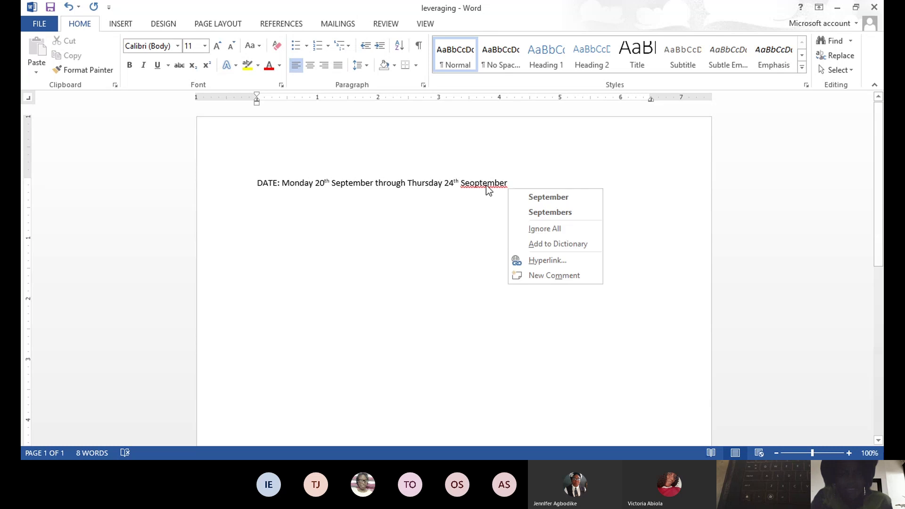
pyautogui.click(545, 197)
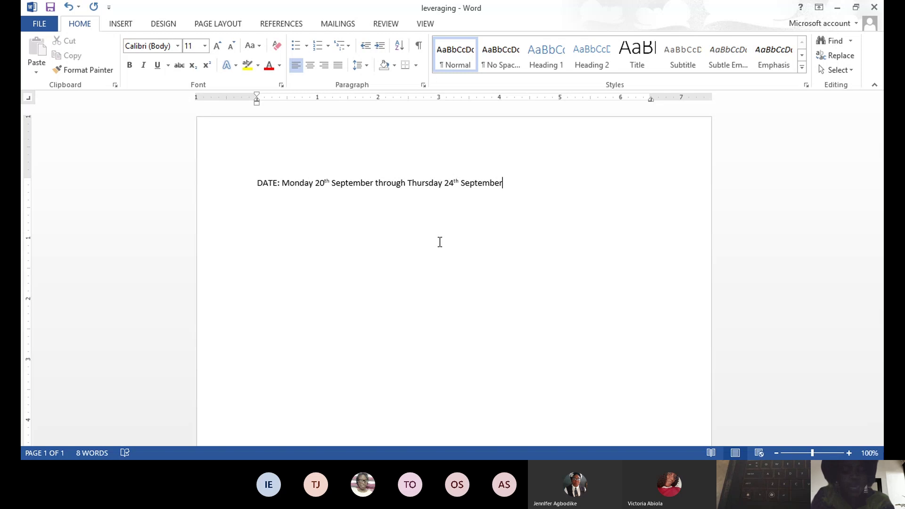
pyautogui.press('Return')
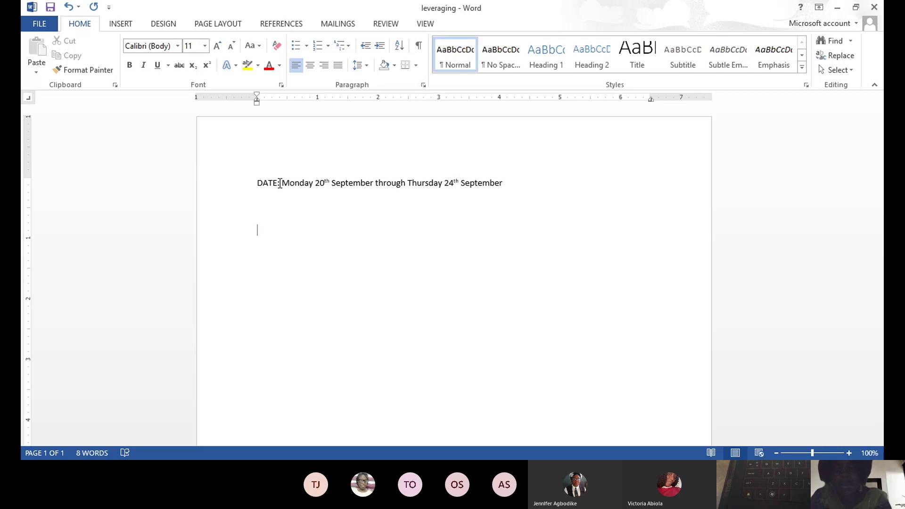
# Step: Make the word DATE at the start of the first line bold
pyautogui.click(279, 183)
pyautogui.doubleClick(278, 183)
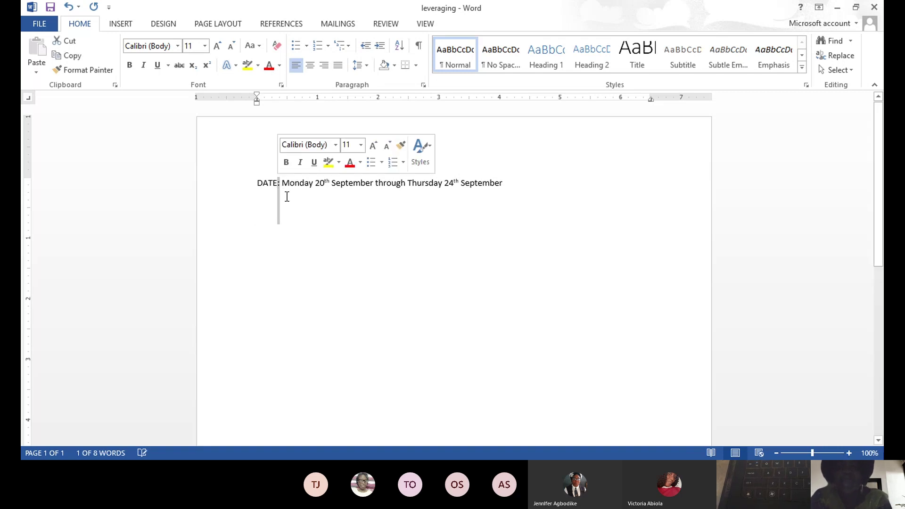
pyautogui.click(285, 195)
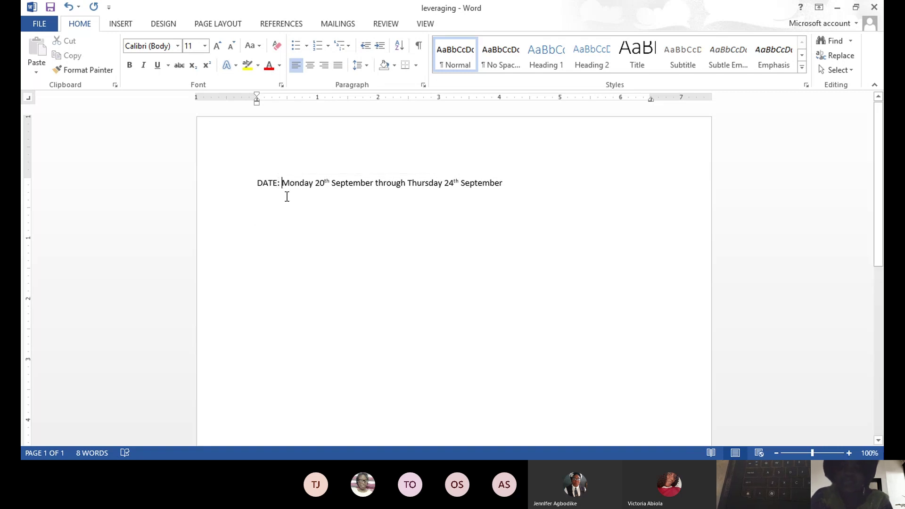
pyautogui.doubleClick(257, 183)
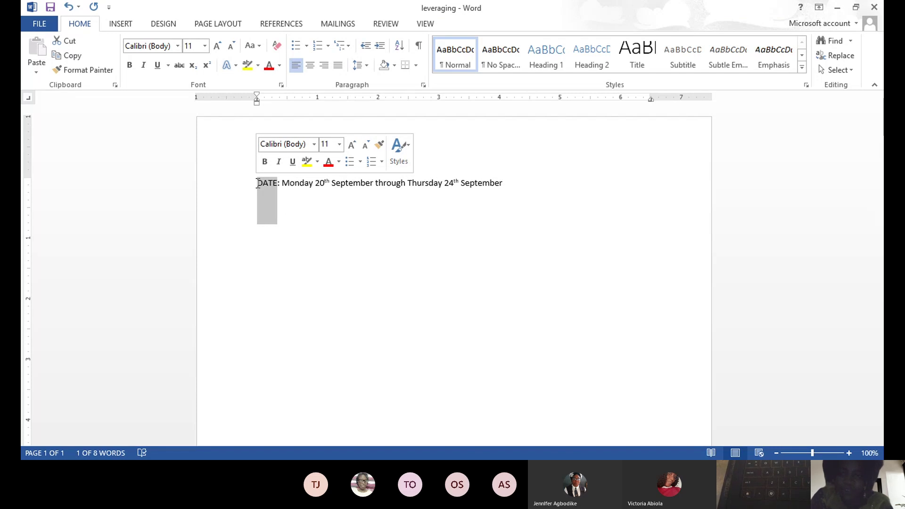
pyautogui.click(265, 164)
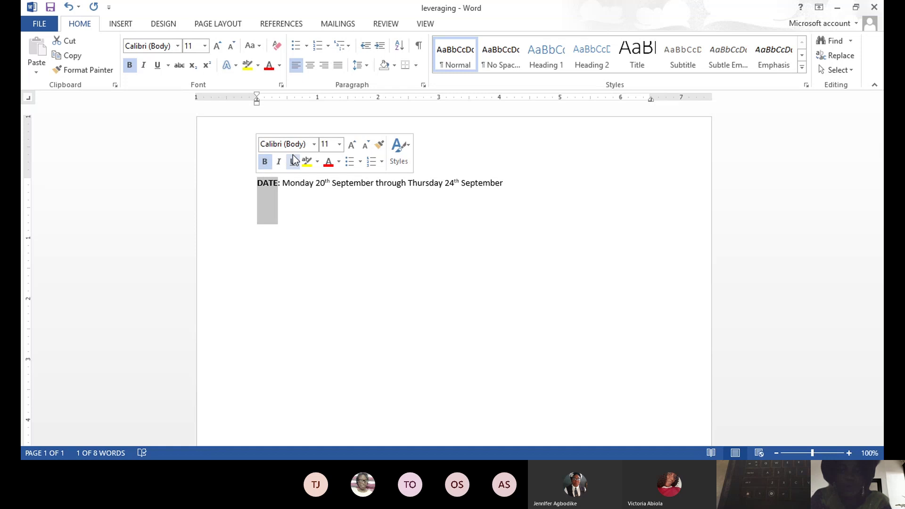
# Step: Set the word DATE in the Algerian font at size 16 and insert a space before its colon
pyautogui.click(314, 145)
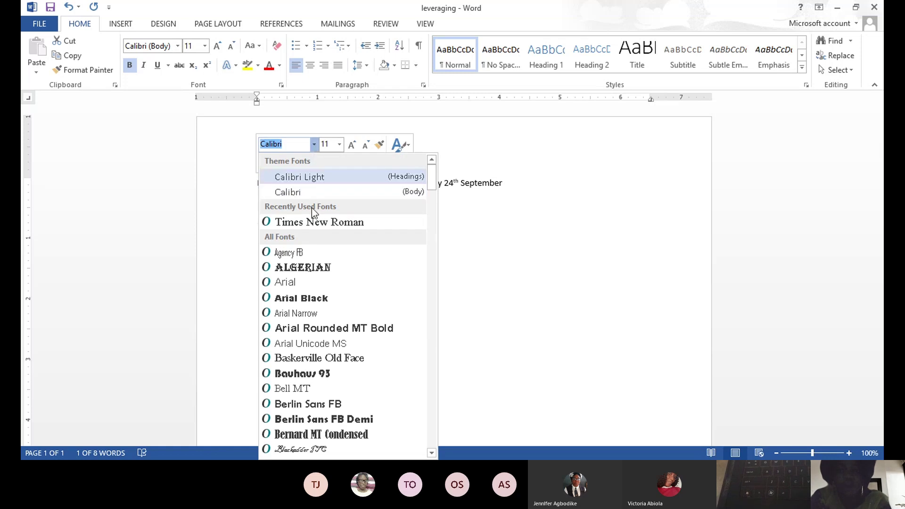
pyautogui.click(312, 267)
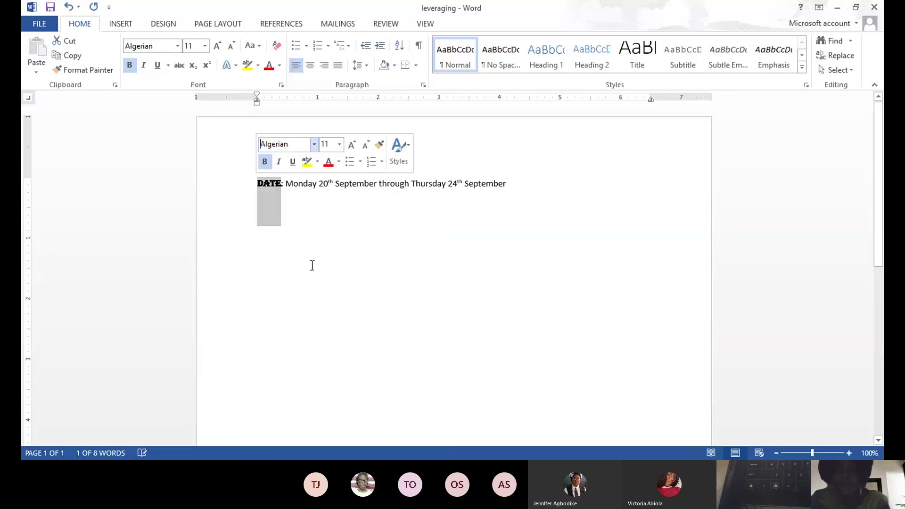
pyautogui.click(339, 145)
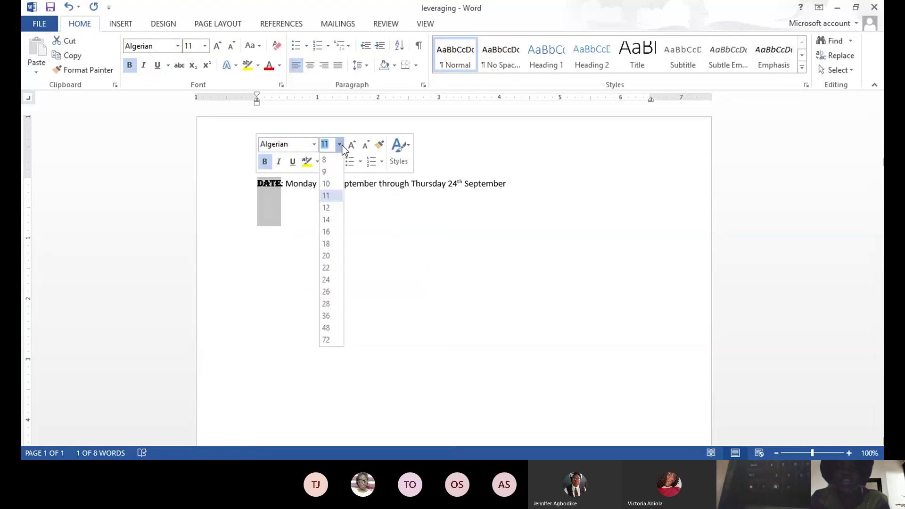
pyautogui.click(334, 233)
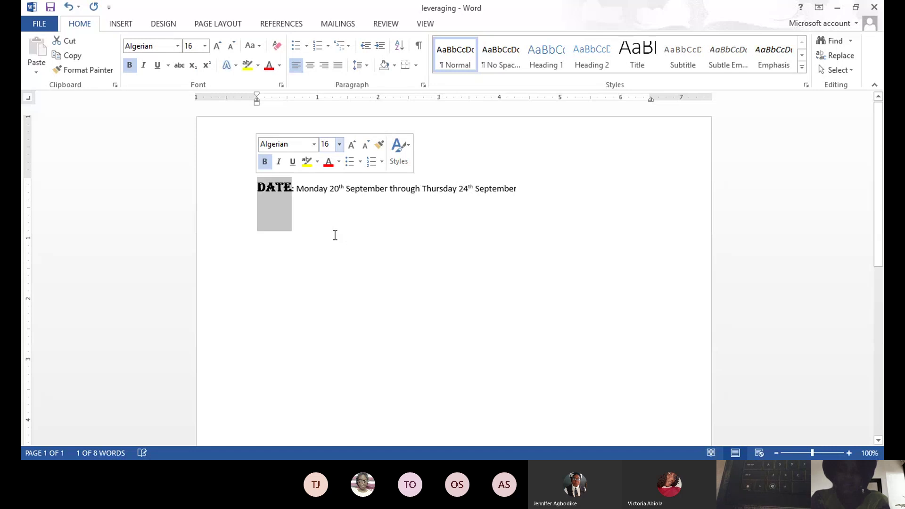
pyautogui.click(335, 235)
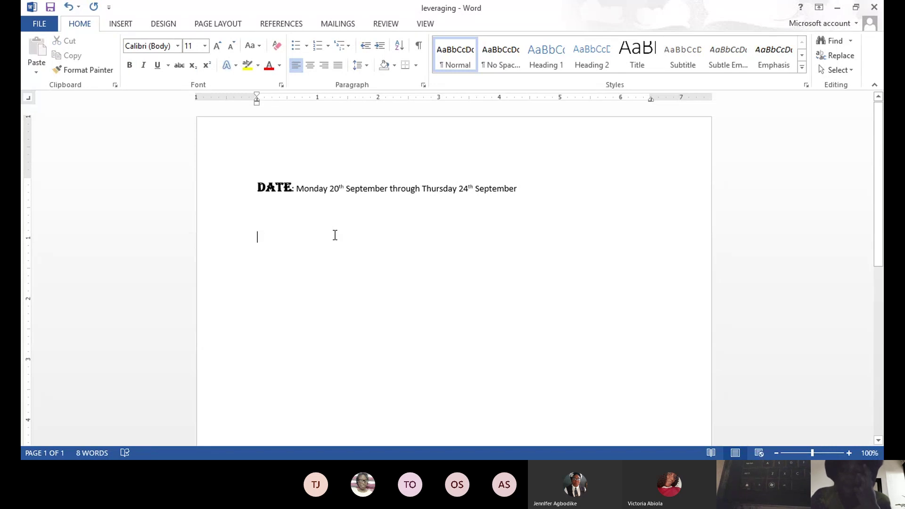
pyautogui.click(291, 188)
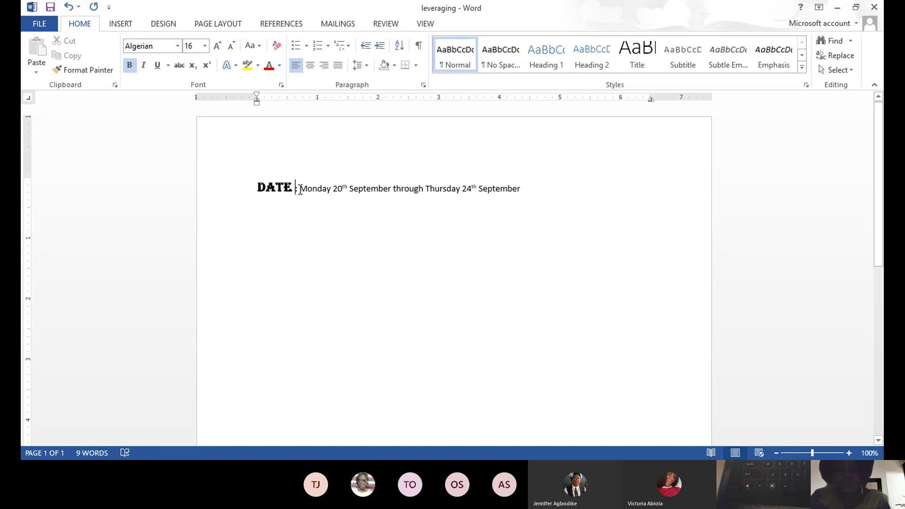
pyautogui.moveTo(299, 189); pyautogui.dragTo(495, 188)
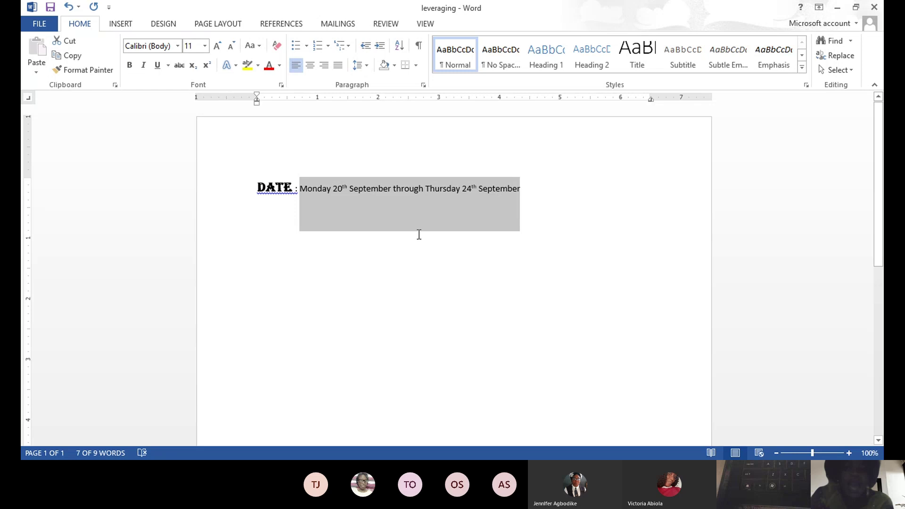
pyautogui.click(390, 280)
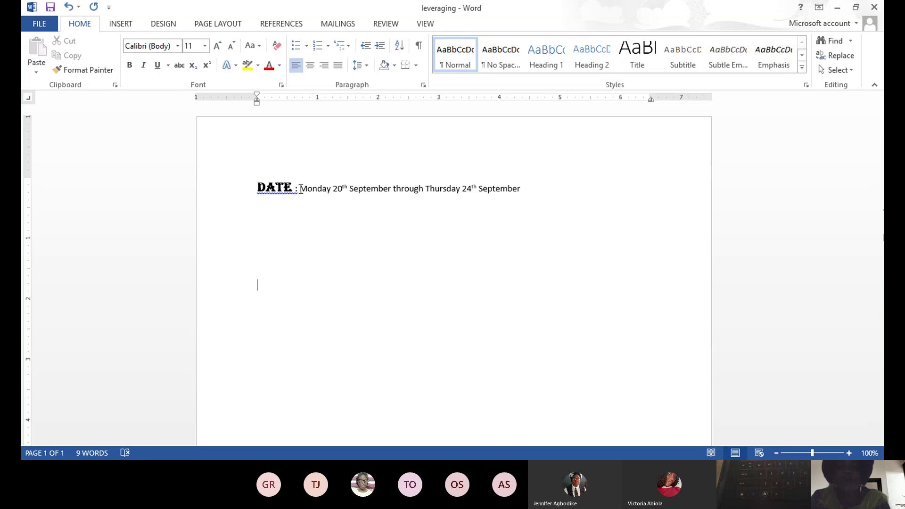
pyautogui.moveTo(300, 189); pyautogui.dragTo(483, 160)
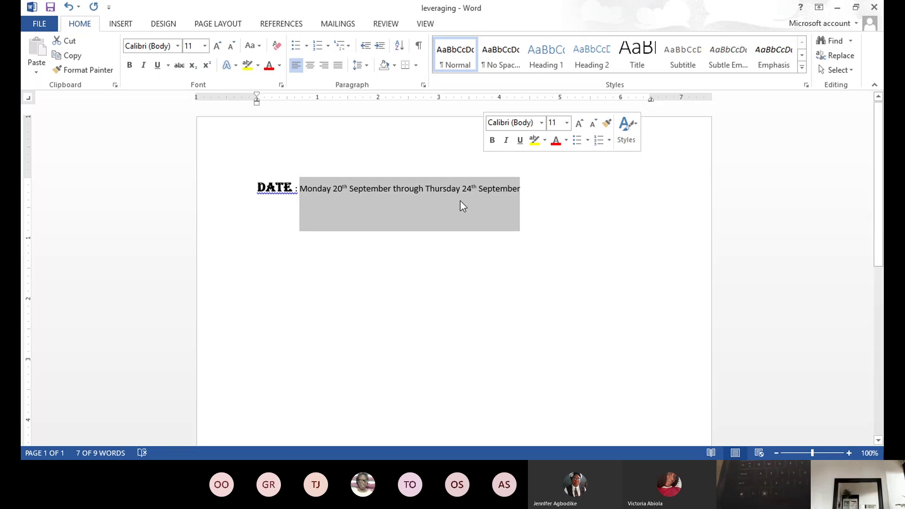
pyautogui.click(430, 258)
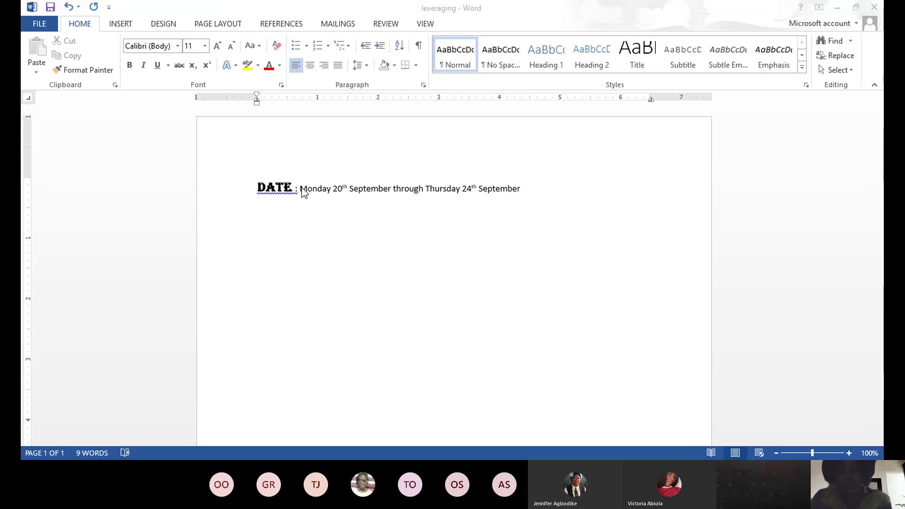
pyautogui.click(311, 232)
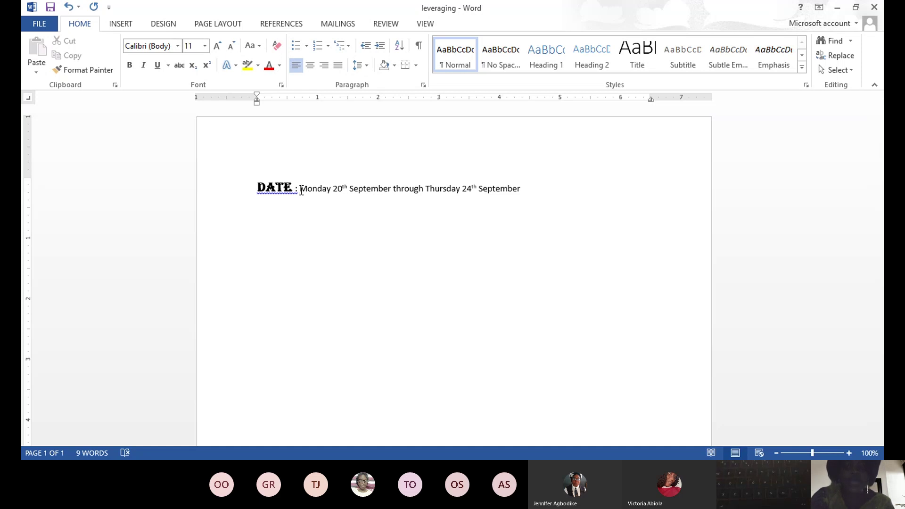
# Step: Set the date text after the DATE label to font size 16 and colour it theme blue
pyautogui.moveTo(301, 191); pyautogui.dragTo(520, 231)
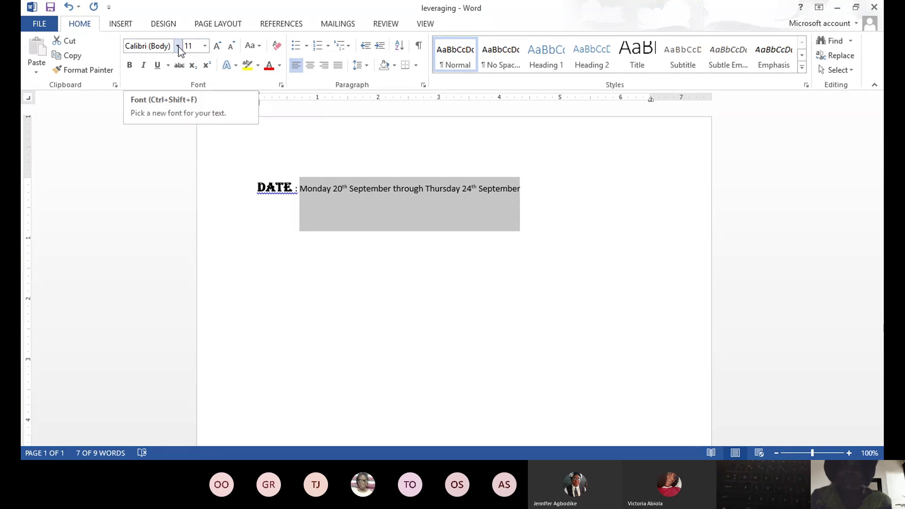
pyautogui.click(205, 49)
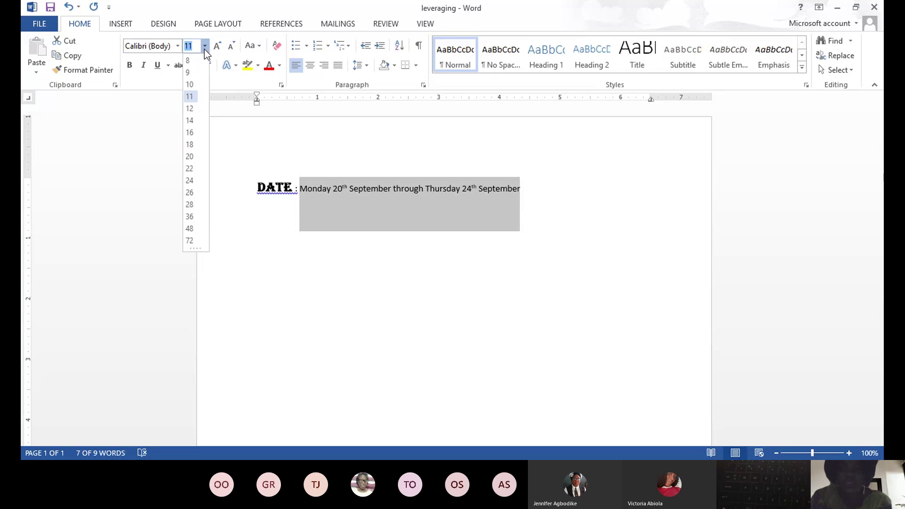
pyautogui.click(194, 132)
pyautogui.click(280, 66)
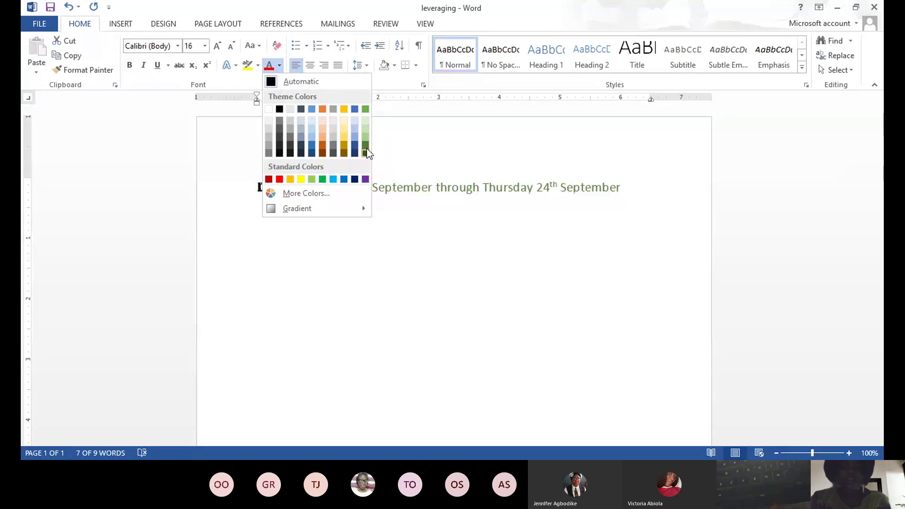
pyautogui.click(354, 109)
pyautogui.click(339, 267)
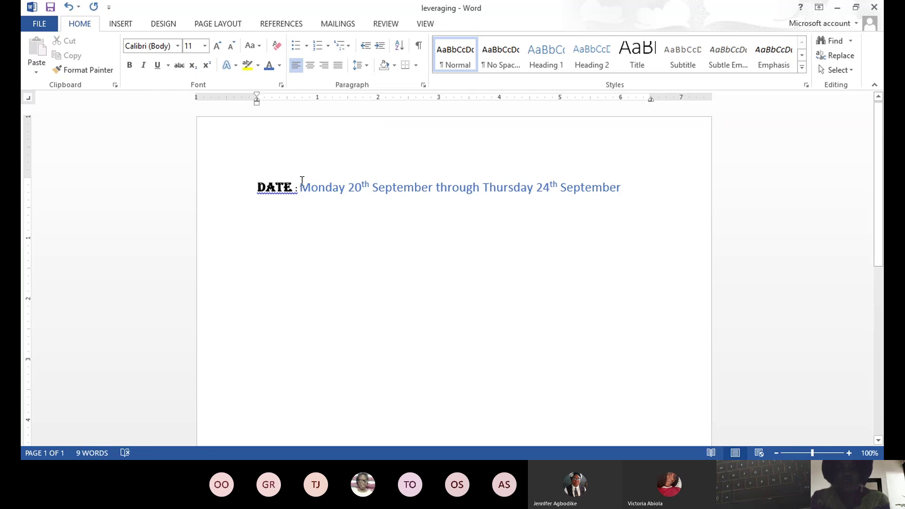
# Step: Italicize the date text "Monday 20th September through Thursday 24th September"
pyautogui.moveTo(303, 188); pyautogui.dragTo(619, 160)
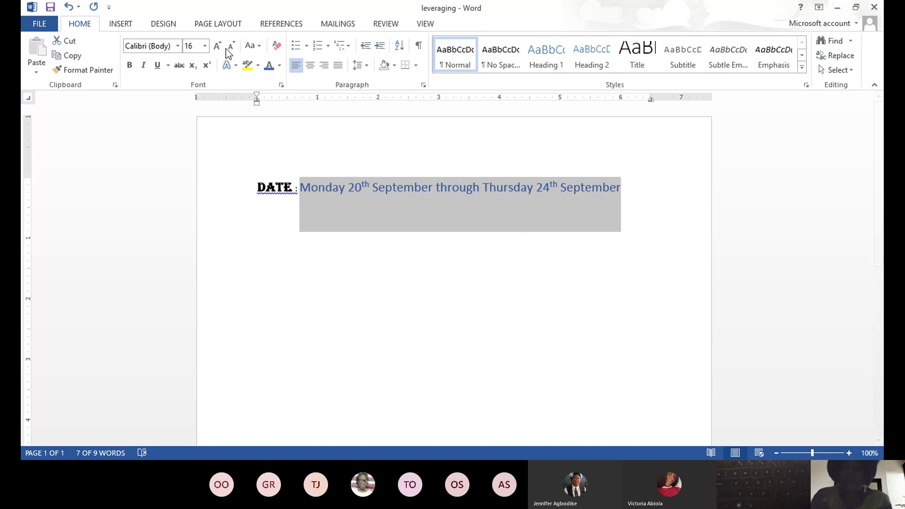
pyautogui.click(147, 67)
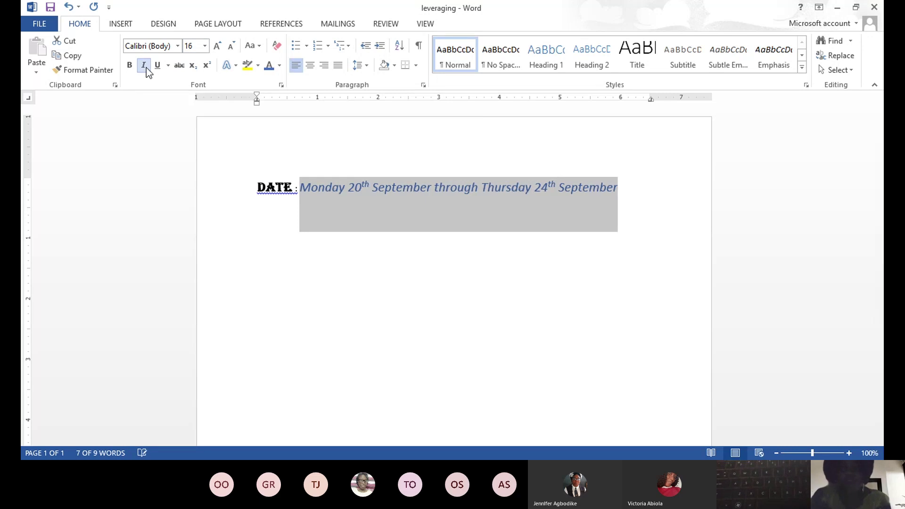
pyautogui.click(345, 288)
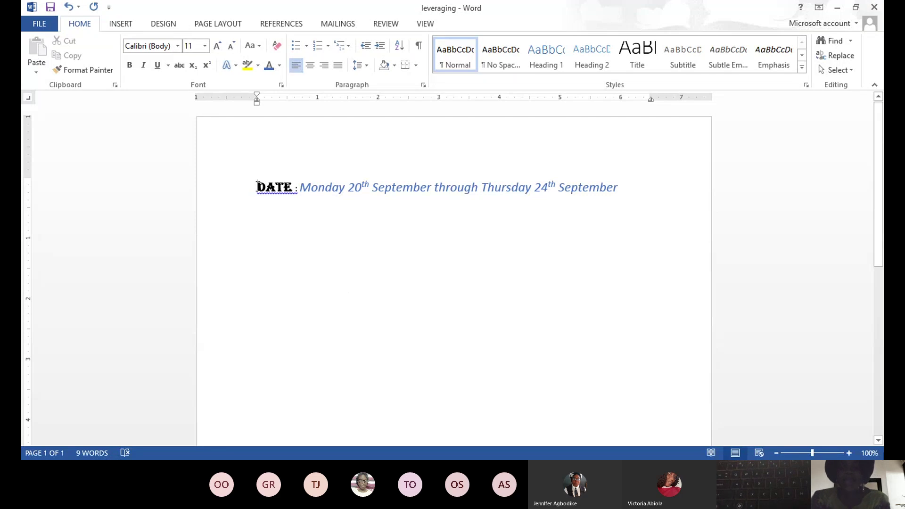
# Step: Underline the word DATE at the start of the first line
pyautogui.moveTo(257, 187); pyautogui.dragTo(292, 187)
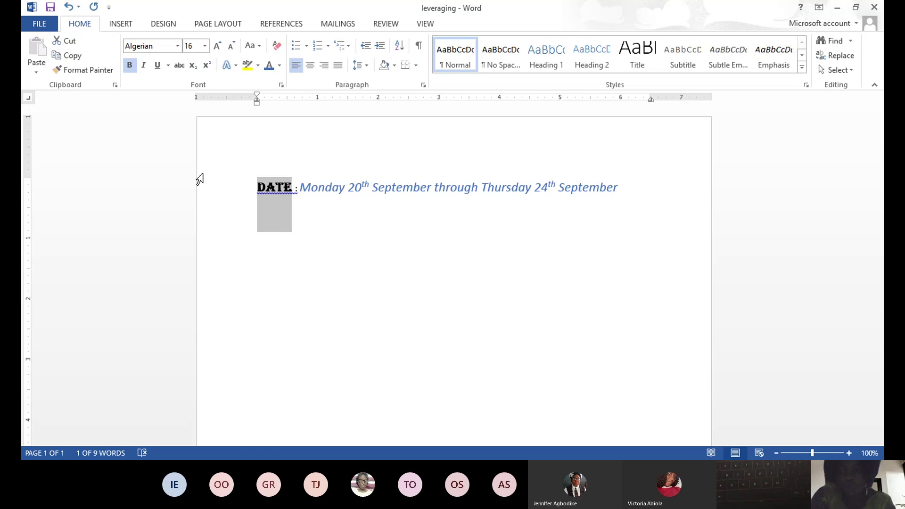
pyautogui.click(159, 69)
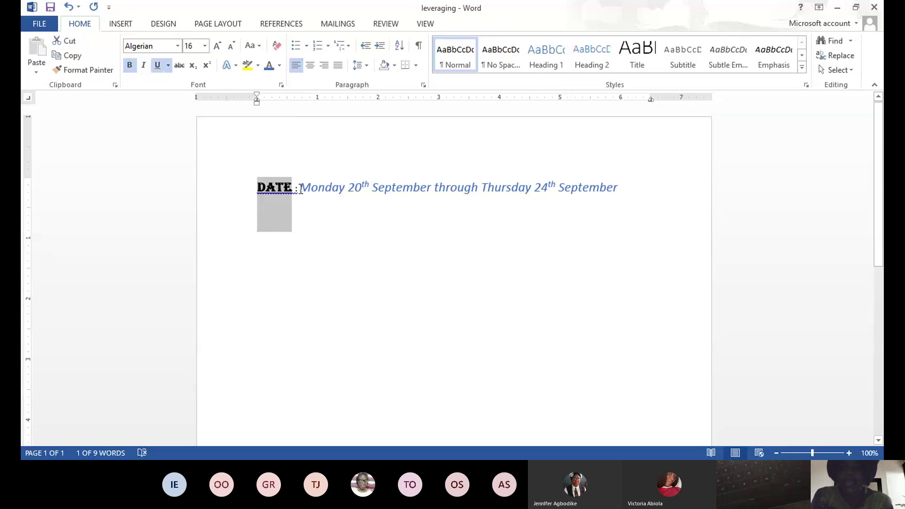
pyautogui.click(342, 231)
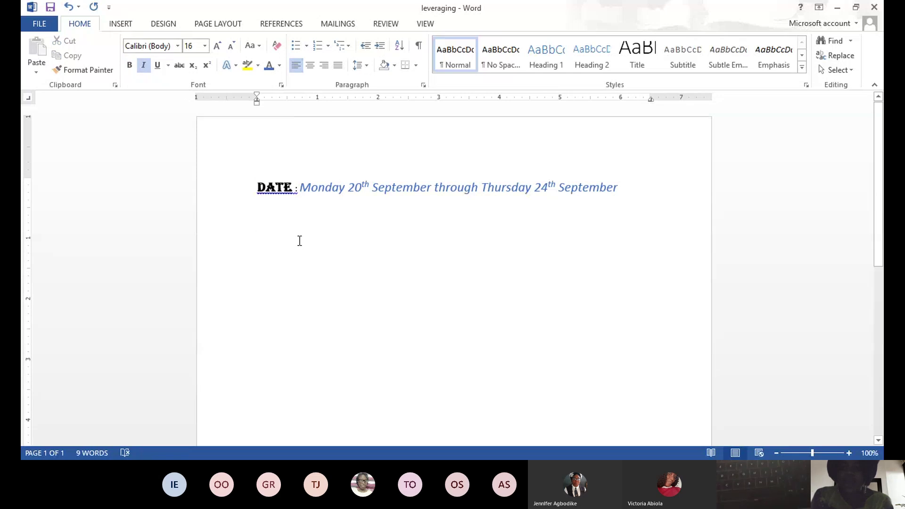
# Step: Ignore once the grammar flag on the DATE label
pyautogui.click(295, 193)
pyautogui.doubleClick(292, 193)
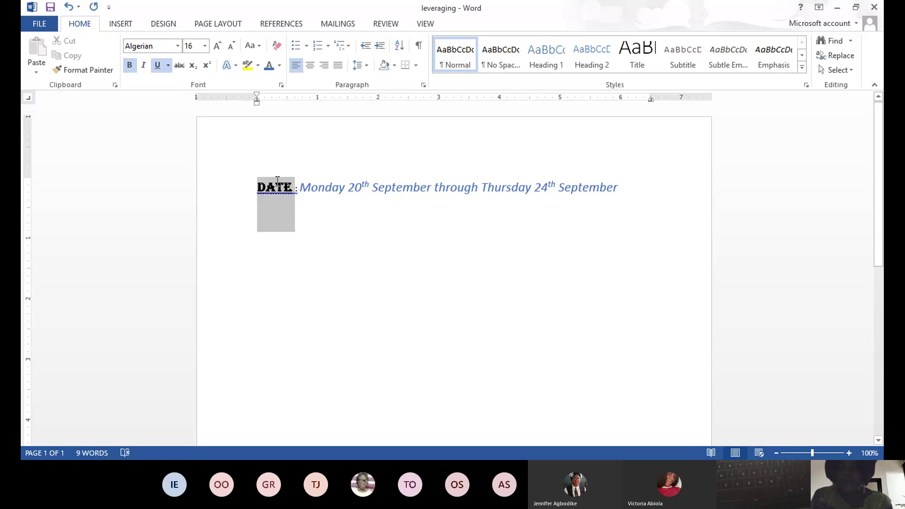
pyautogui.hotkey('ctrl', 'u')
pyautogui.click(276, 192)
pyautogui.rightClick(277, 192)
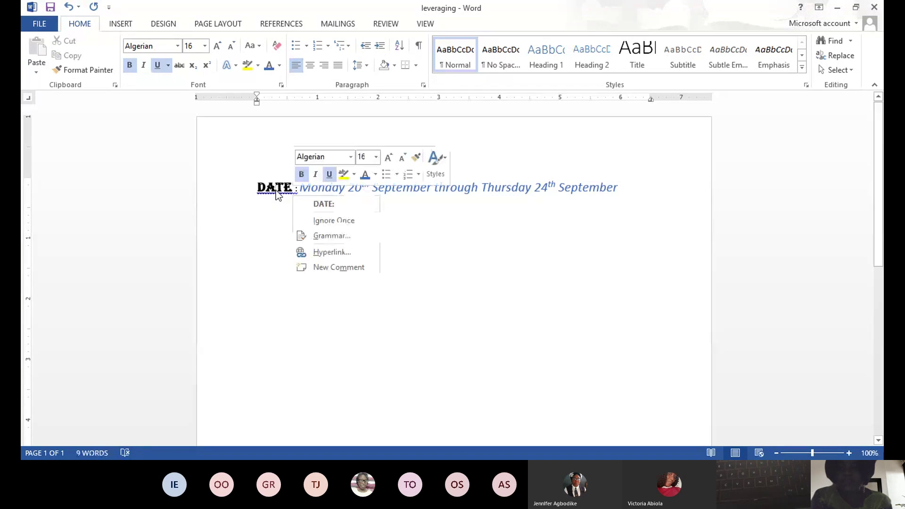
pyautogui.click(320, 219)
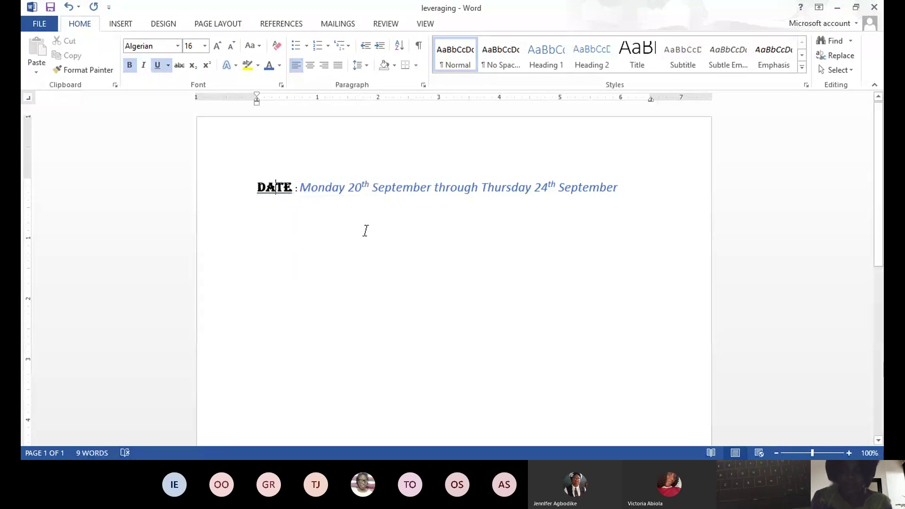
pyautogui.click(380, 241)
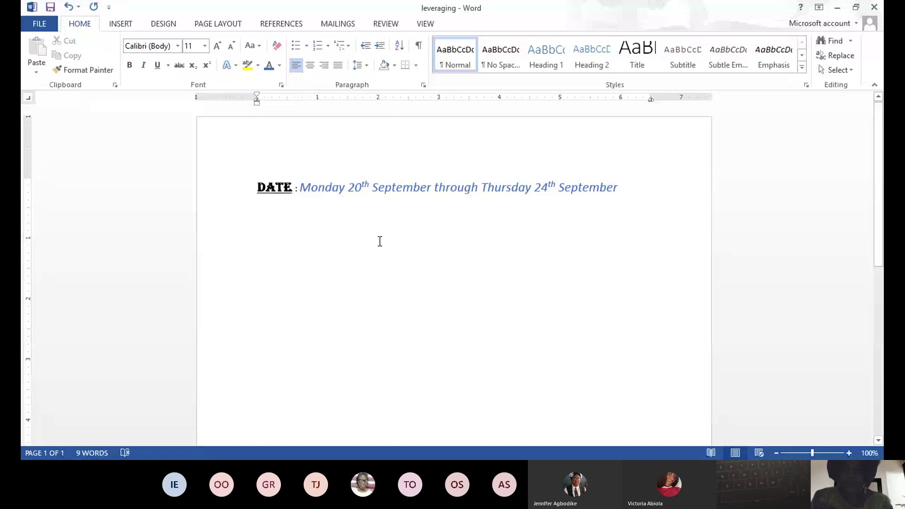
# Step: Start a new paragraph below the date line, from the end of the second "September"
pyautogui.click(287, 190)
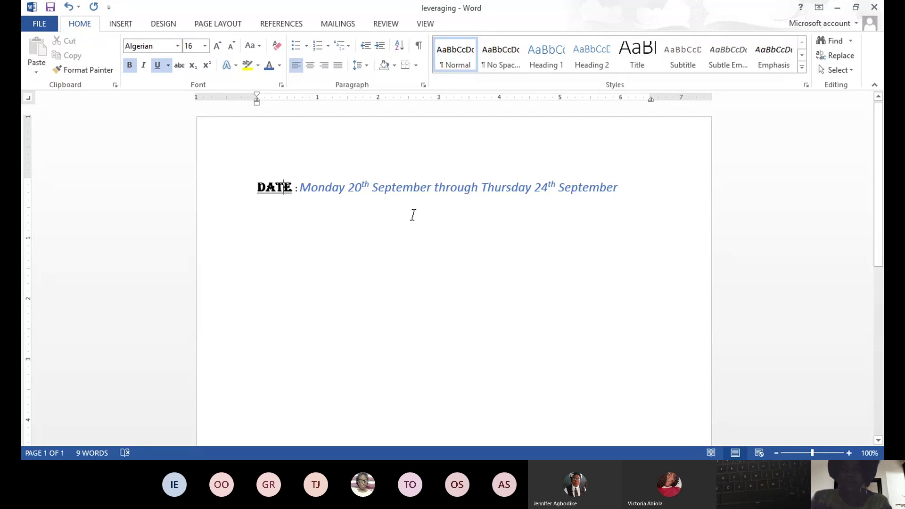
pyautogui.click(628, 187)
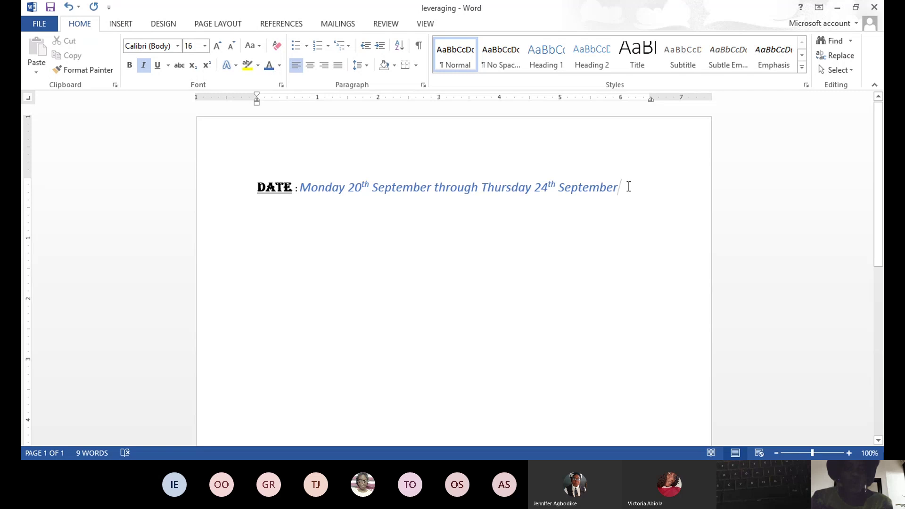
pyautogui.press('Return')
pyautogui.press('Return')
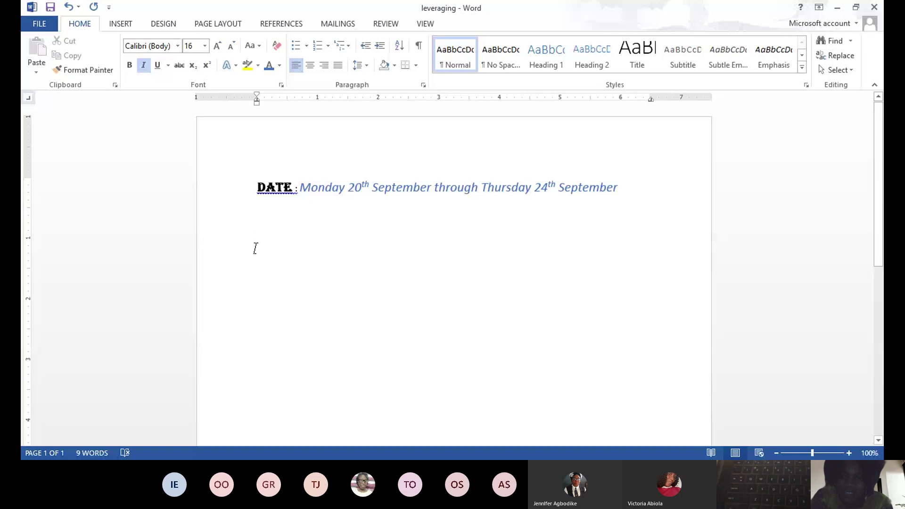
# Step: Write the sample text "ghjkj" on the new line and delete it again
pyautogui.write('ghjkj')
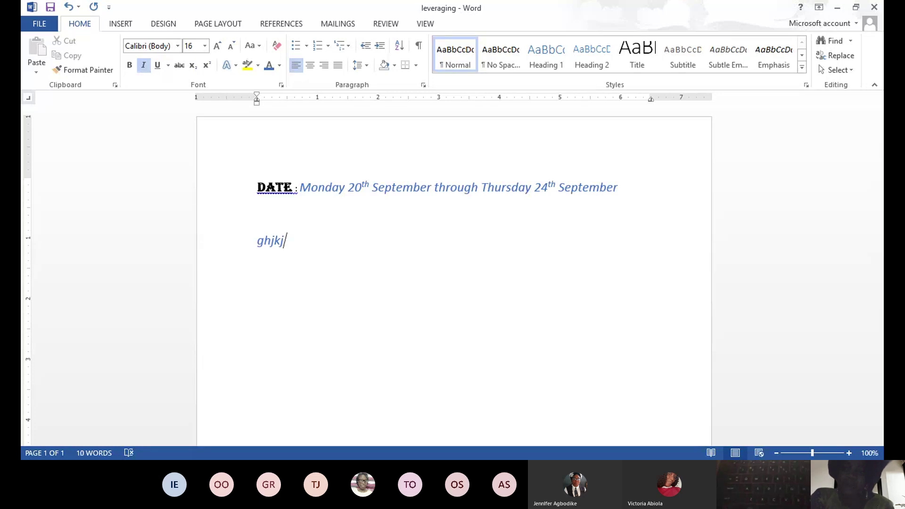
pyautogui.press('BackSpace')
pyautogui.press('BackSpace')
pyautogui.press('BackSpace')
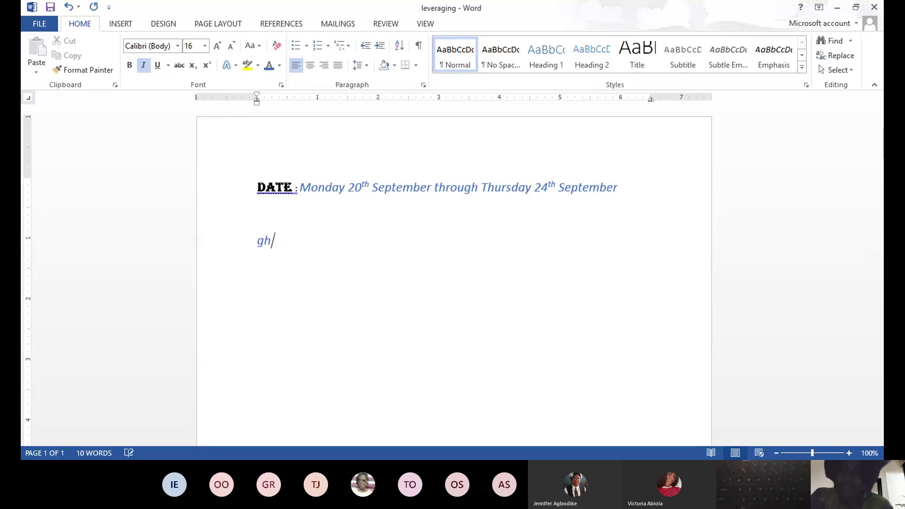
pyautogui.press('BackSpace')
pyautogui.press('BackSpace')
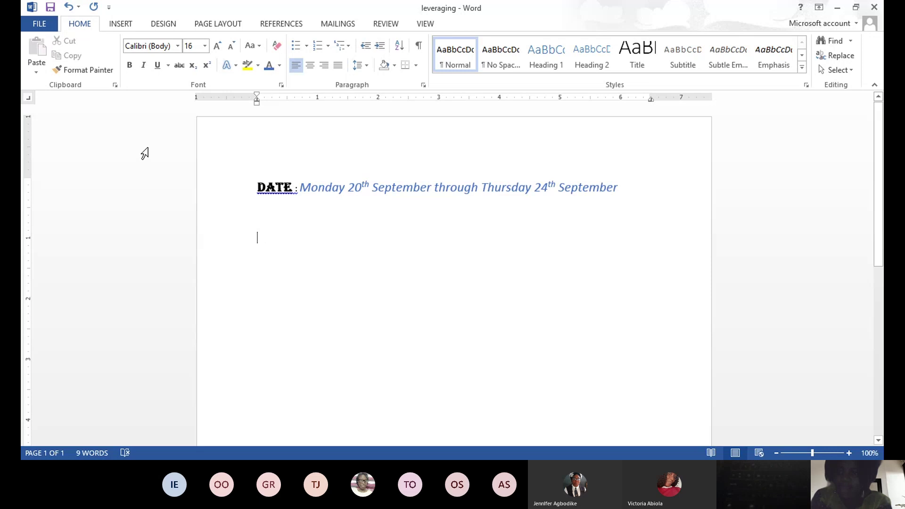
# Step: Write the sample text "bhjjk" in bold italic on the new line and continue it with "bnjkckkck" in bold, italic and underlined
pyautogui.click(144, 69)
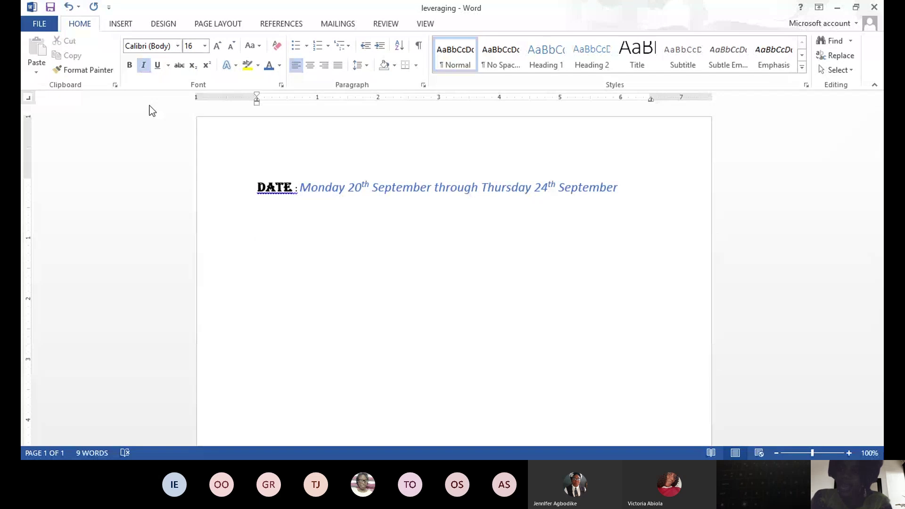
pyautogui.click(126, 69)
pyautogui.write('bhjjk')
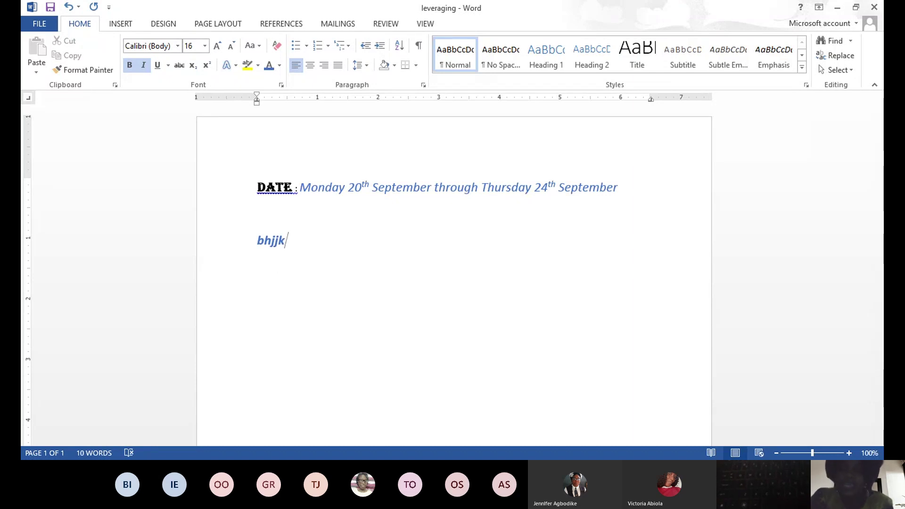
pyautogui.click(158, 67)
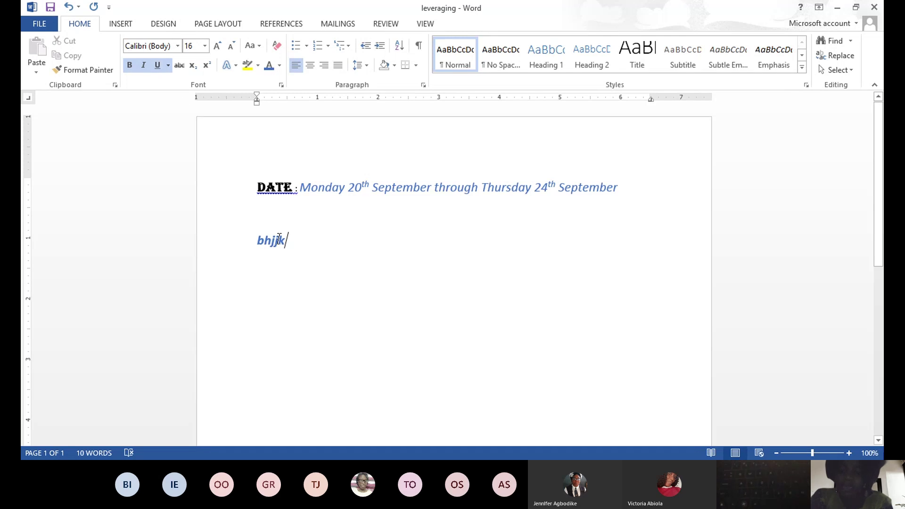
pyautogui.write('bnjkckkck')
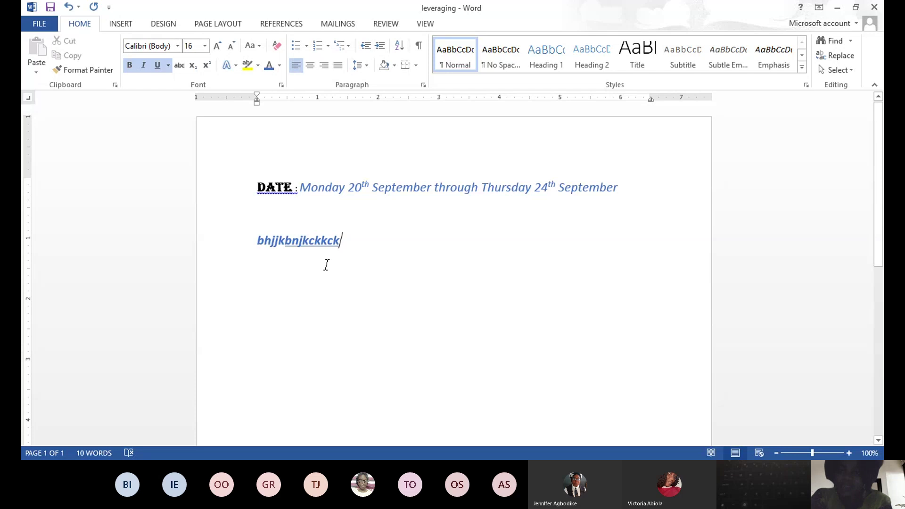
# Step: Delete the whole sample text "bhjjkbnjkckkck" from the line below the date
pyautogui.press('BackSpace')
pyautogui.press('BackSpace')
pyautogui.press('BackSpace')
pyautogui.press('BackSpace')
pyautogui.press('BackSpace')
pyautogui.press('BackSpace')
pyautogui.press('BackSpace')
pyautogui.press('BackSpace')
pyautogui.press('BackSpace')
pyautogui.press('BackSpace')
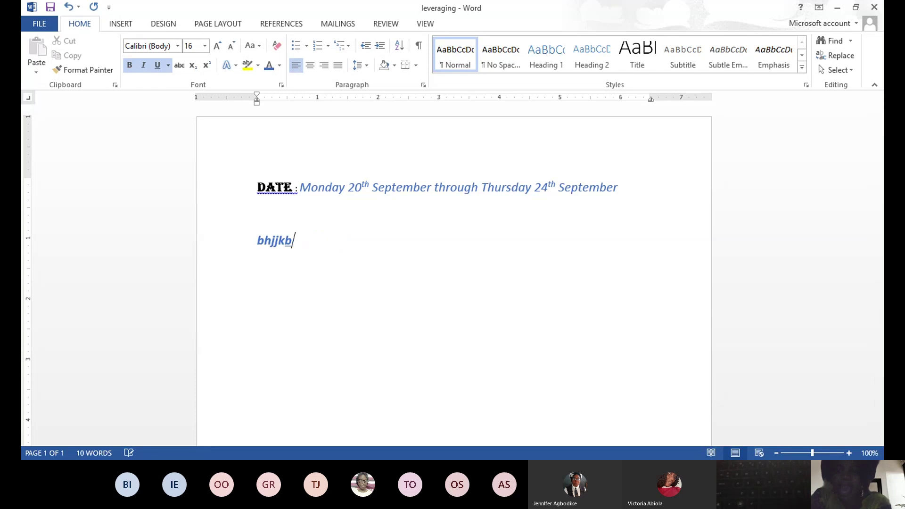
pyautogui.press('BackSpace')
pyautogui.press('BackSpace')
pyautogui.press('BackSpace')
pyautogui.press('BackSpace')
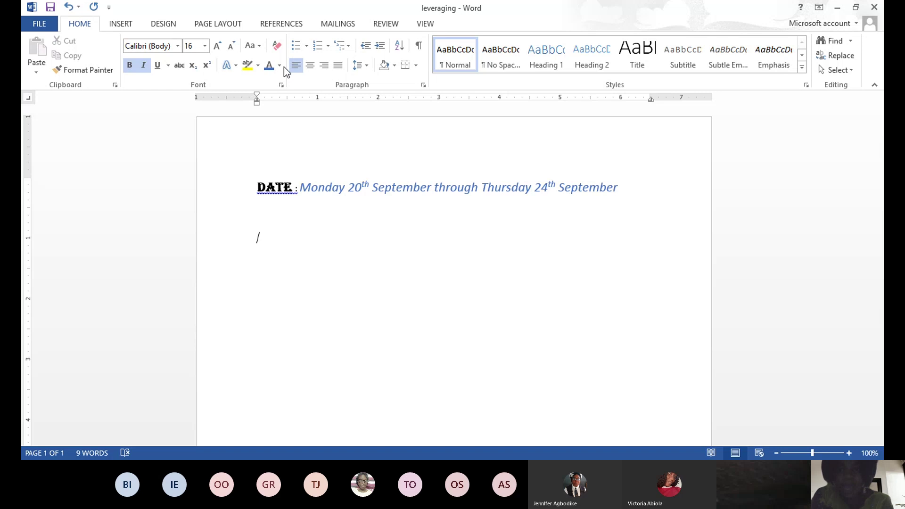
# Step: Place a right-aligned tab stop on the empty line and move it to the 4-inch mark
pyautogui.click(28, 100)
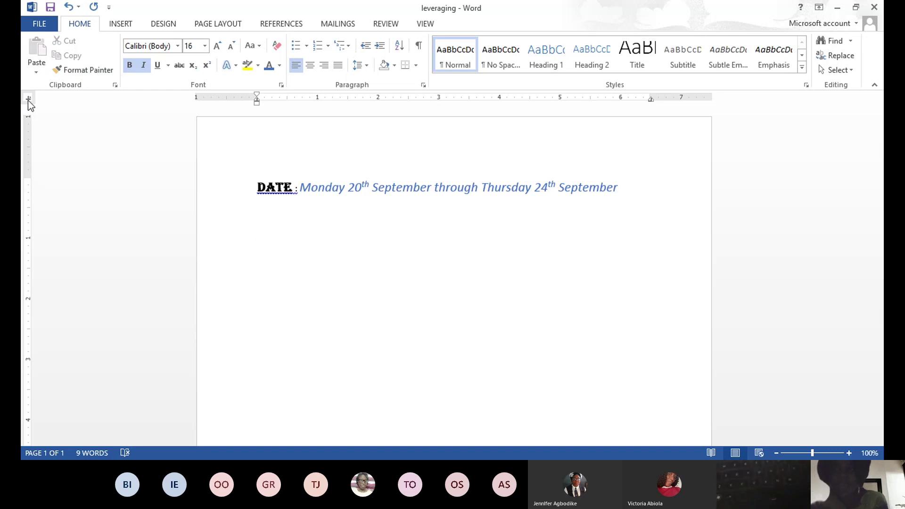
pyautogui.click(28, 100)
pyautogui.click(28, 100)
pyautogui.click(28, 100)
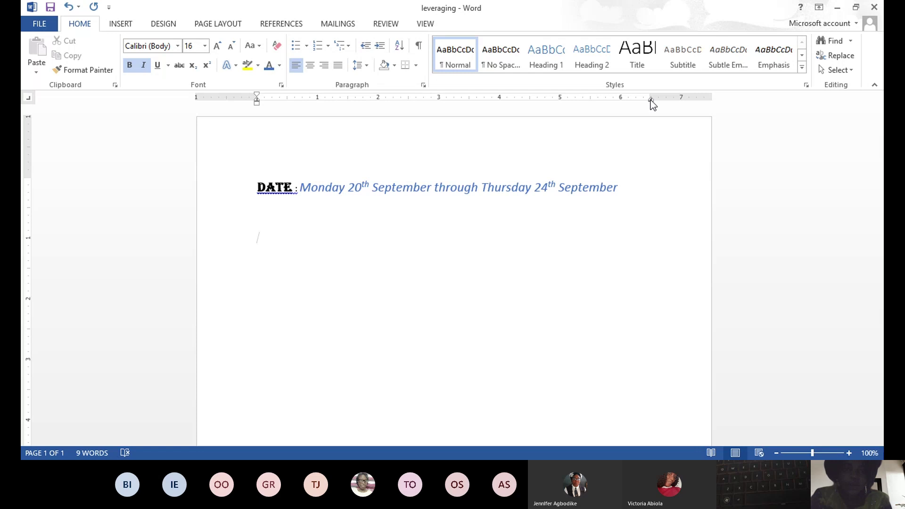
pyautogui.click(566, 99)
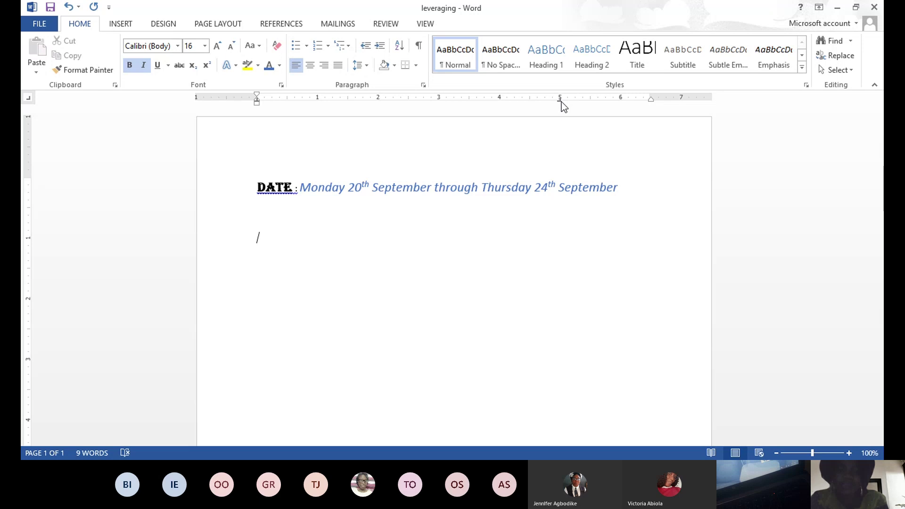
pyautogui.click(561, 101)
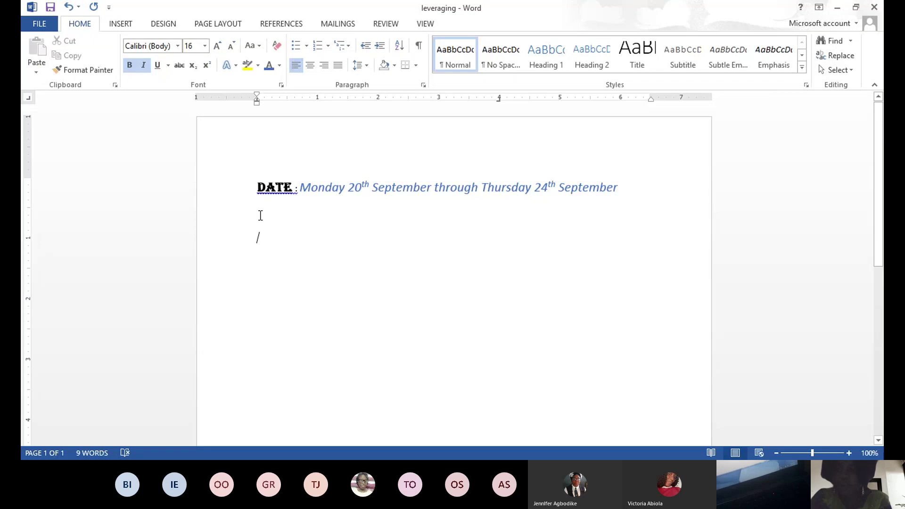
# Step: Turn off bold and italic and write the heading "LEARNING OBJECTIVES :" on the empty line
pyautogui.click(128, 67)
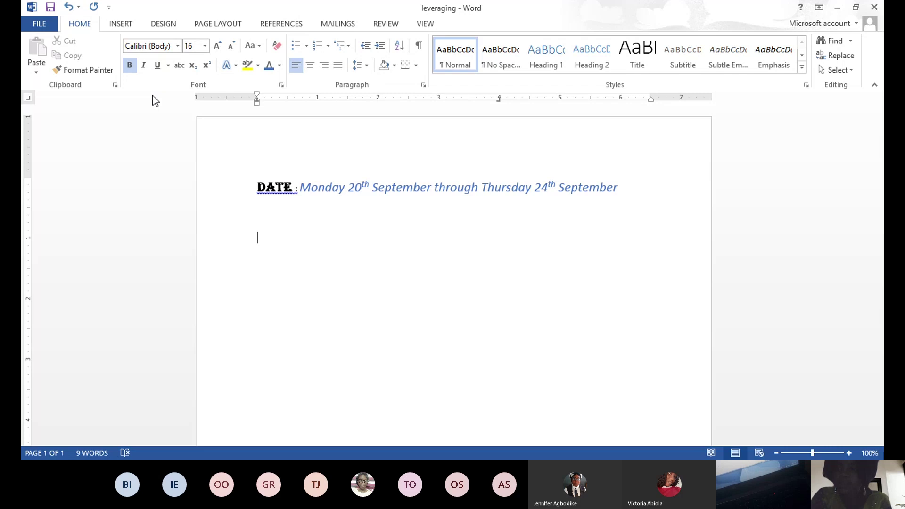
pyautogui.click(131, 72)
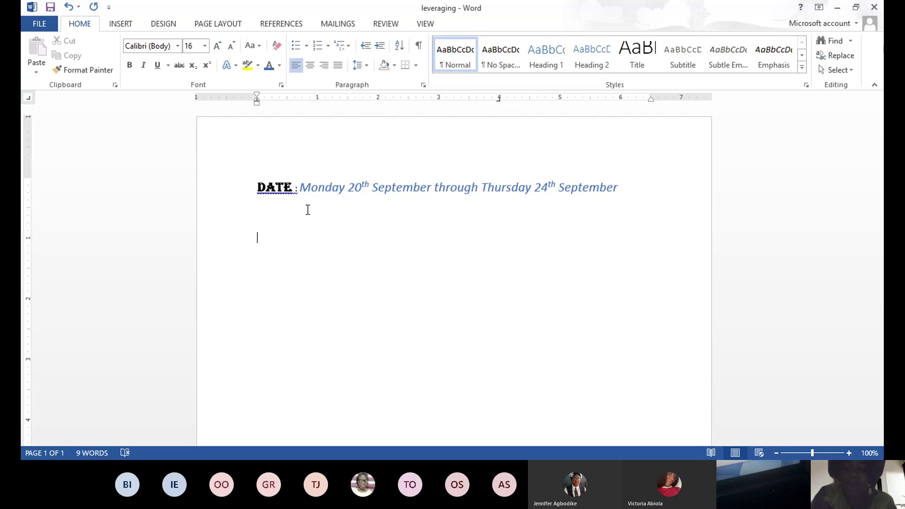
pyautogui.write('LEA')
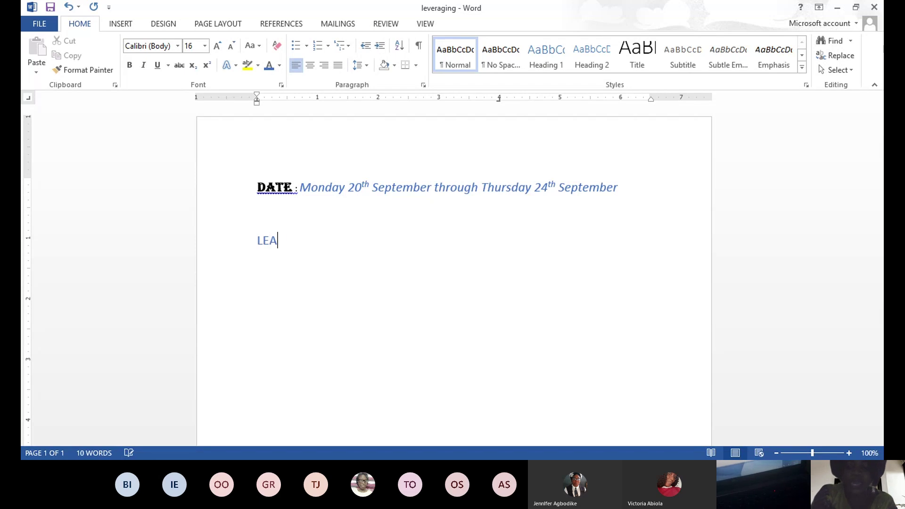
pyautogui.write('RNING ')
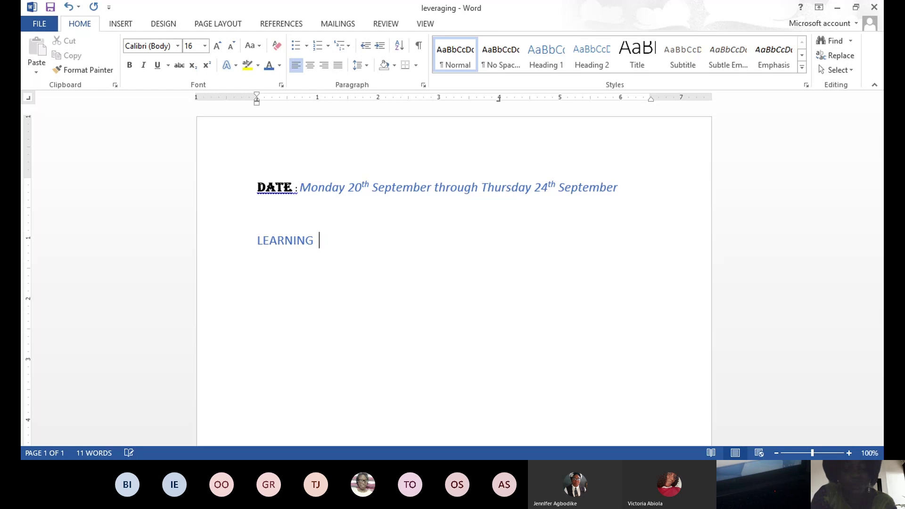
pyautogui.write(' OB')
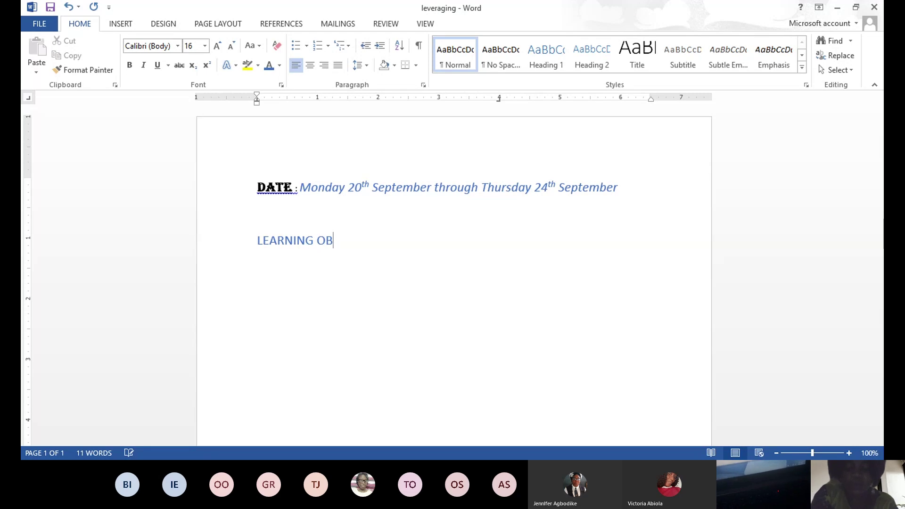
pyautogui.write('JE')
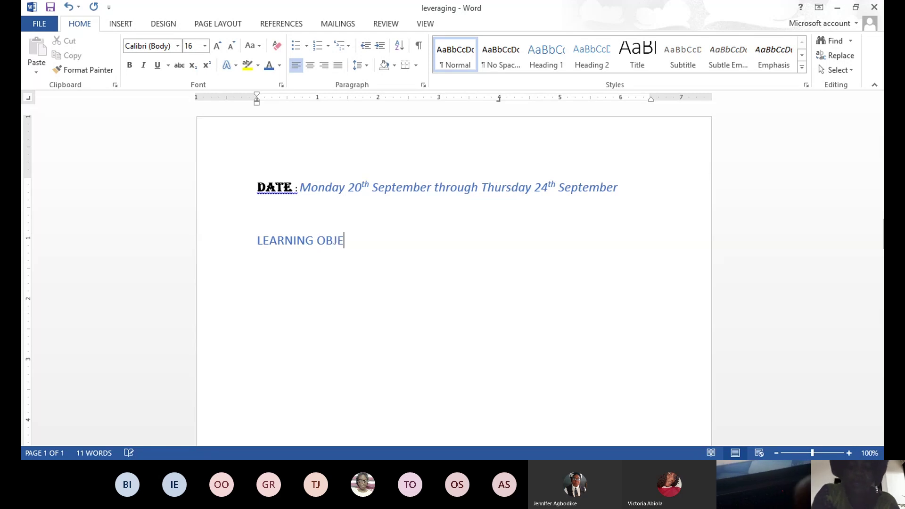
pyautogui.write('CTIVES')
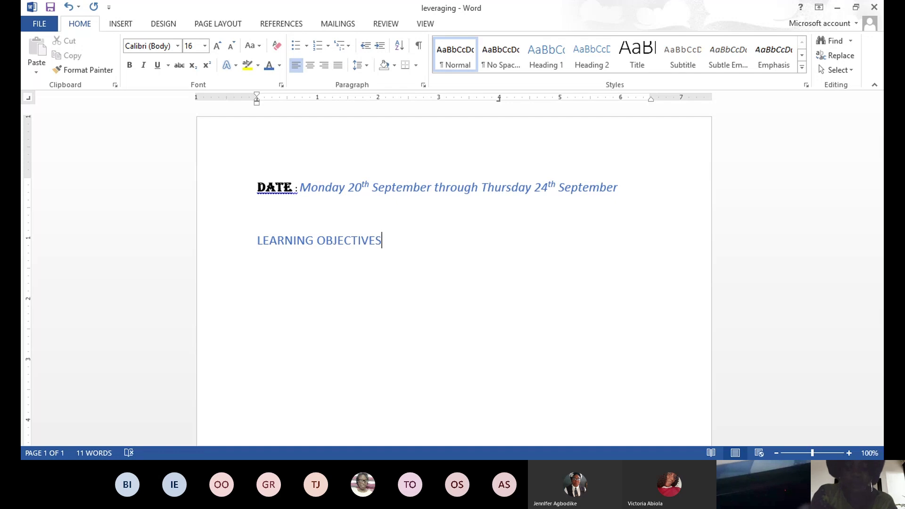
pyautogui.write(':')
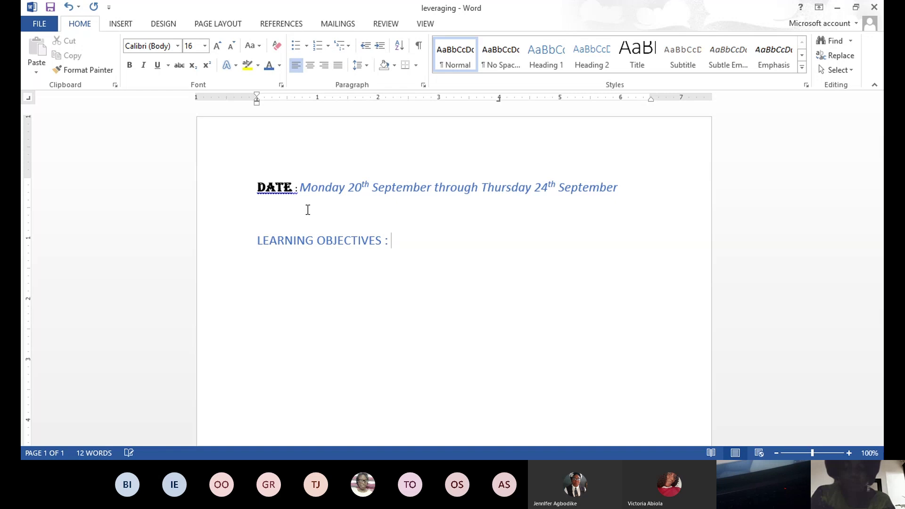
pyautogui.write('At')
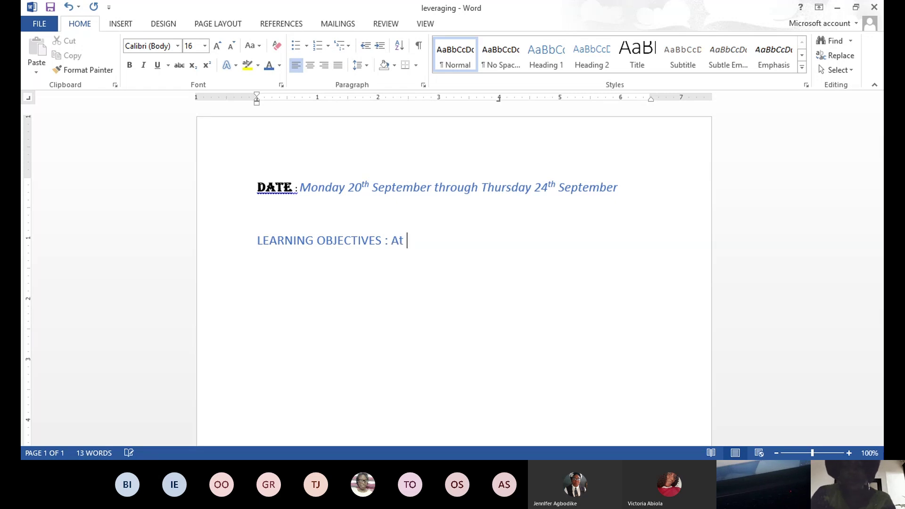
pyautogui.write(' the')
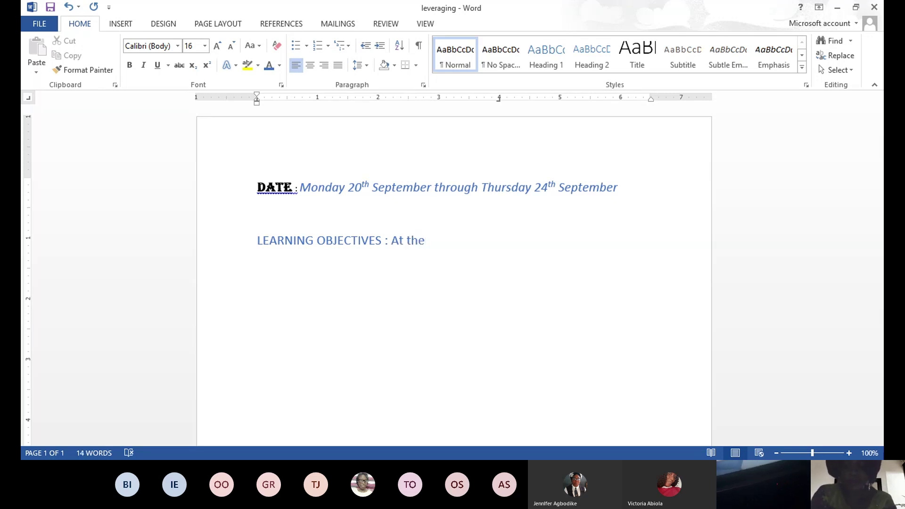
pyautogui.press('BackSpace')
pyautogui.press('BackSpace')
pyautogui.press('BackSpace')
pyautogui.press('BackSpace')
pyautogui.press('BackSpace')
pyautogui.press('BackSpace')
pyautogui.press('BackSpace')
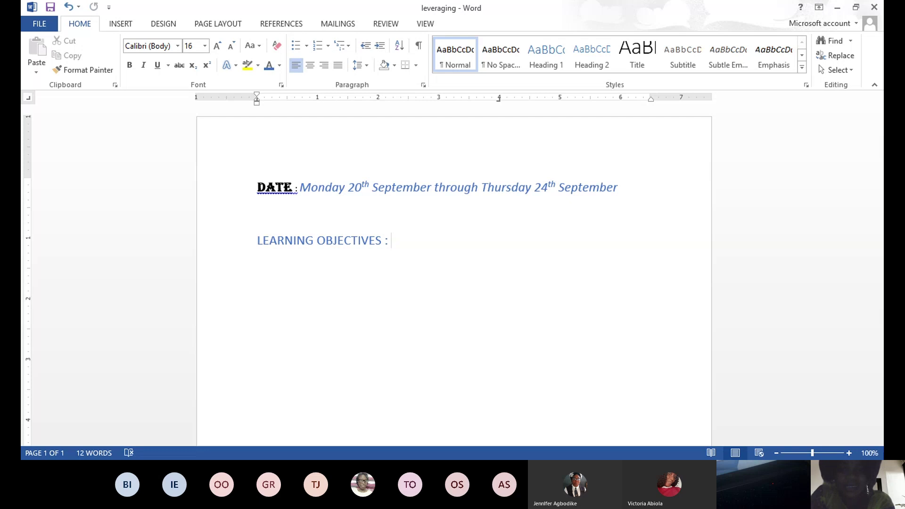
# Step: Write "The students should be able to:" after the LEARNING OBJECTIVES heading
pyautogui.write('T')
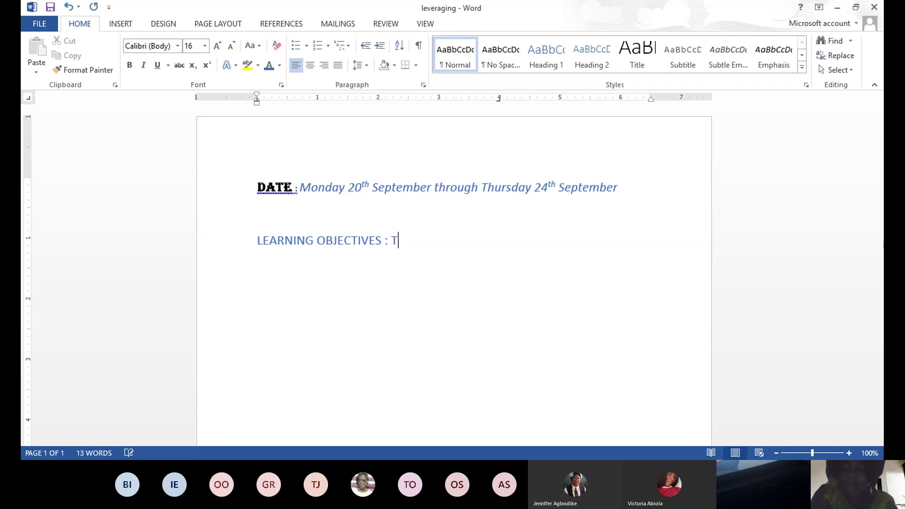
pyautogui.write('he st')
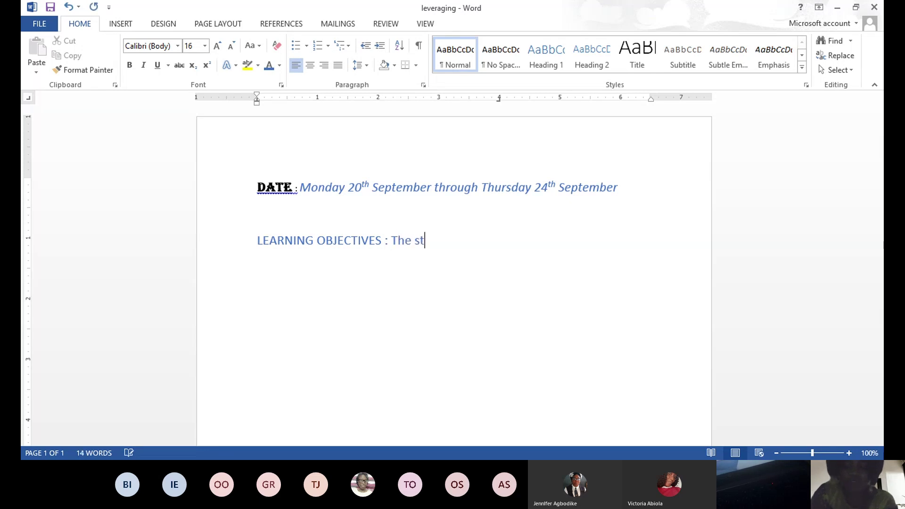
pyautogui.write('udent')
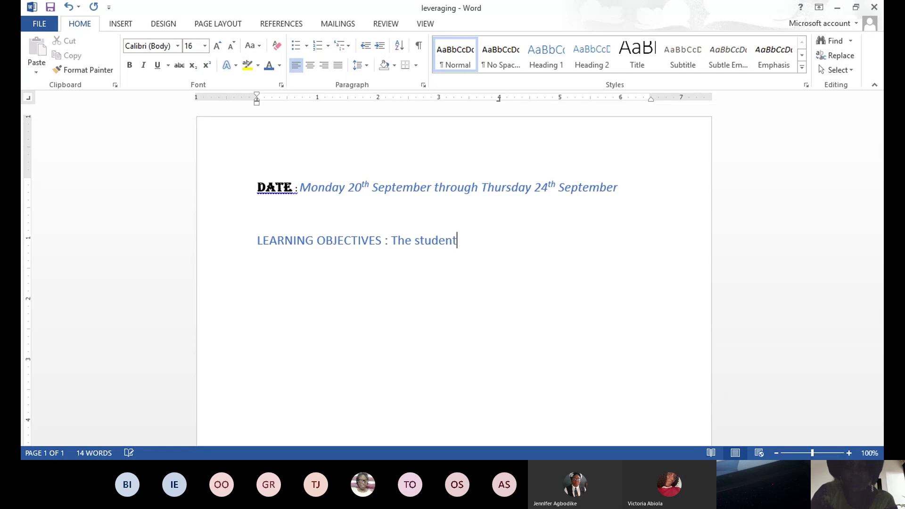
pyautogui.write('s sh')
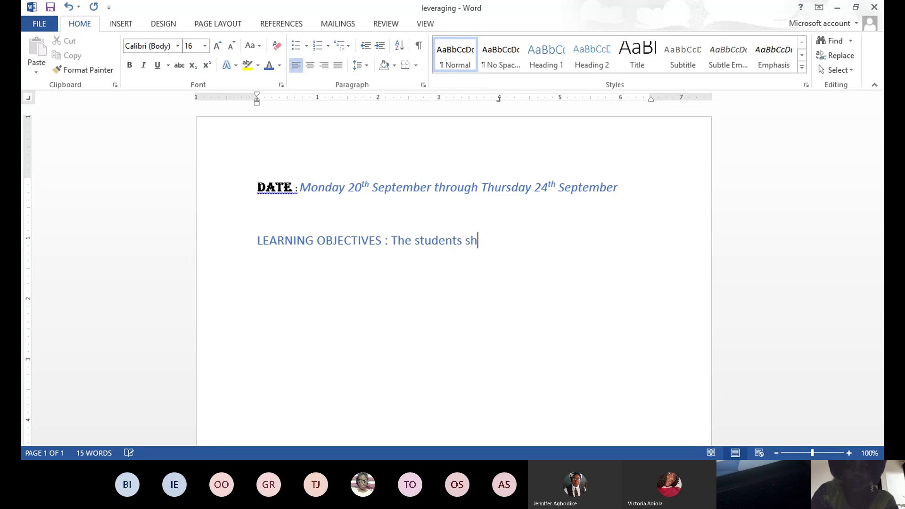
pyautogui.write('ou')
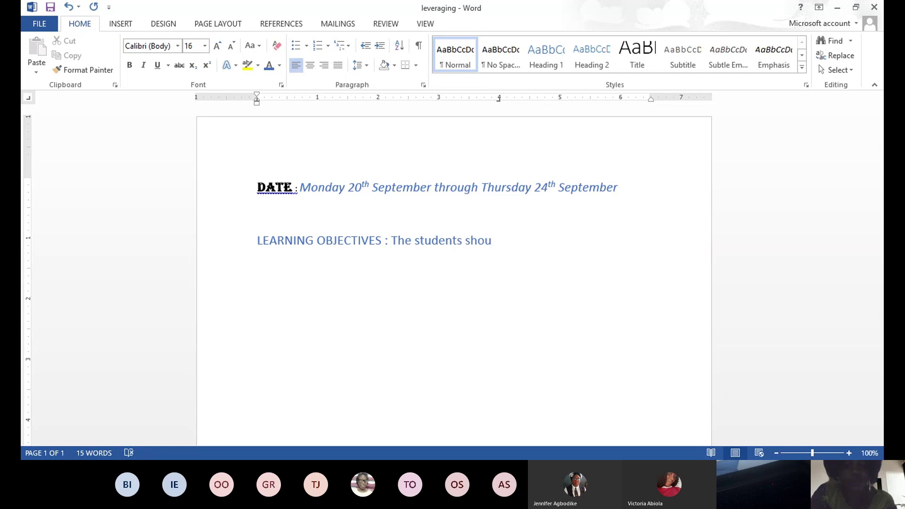
pyautogui.write('ld be ')
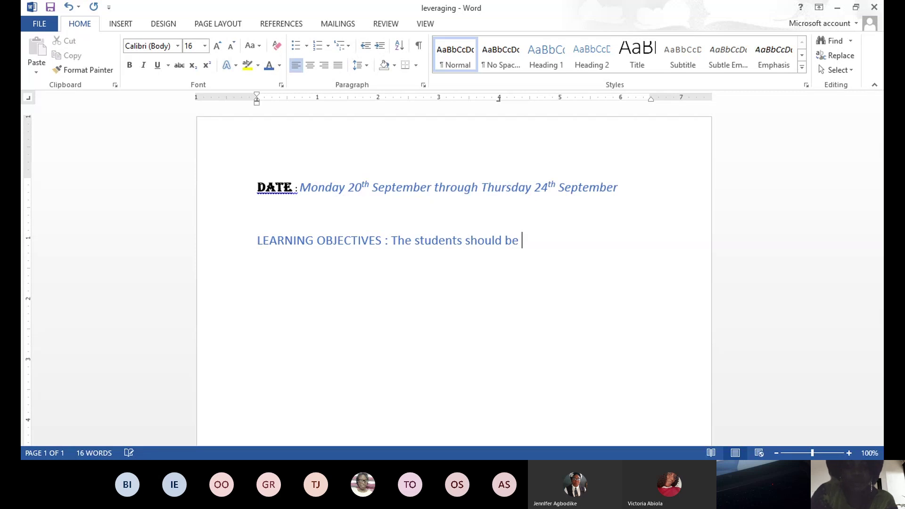
pyautogui.write('able ')
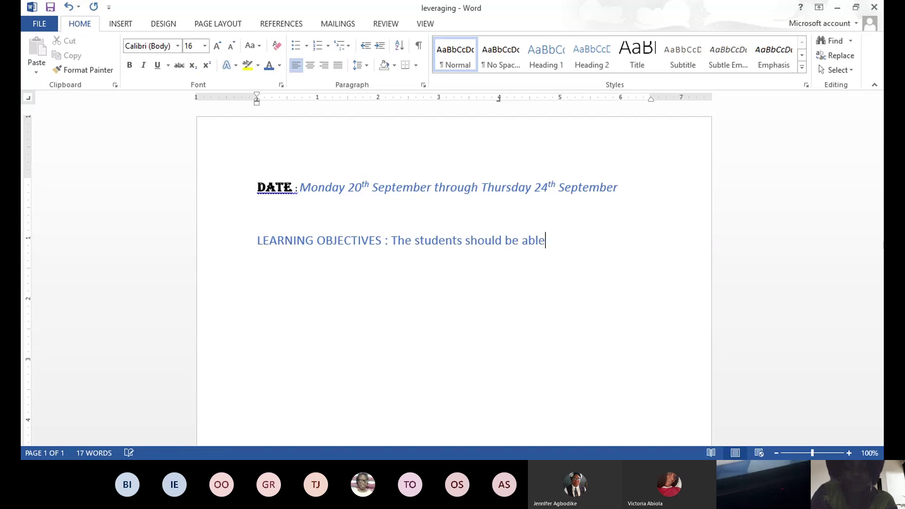
pyautogui.write('to')
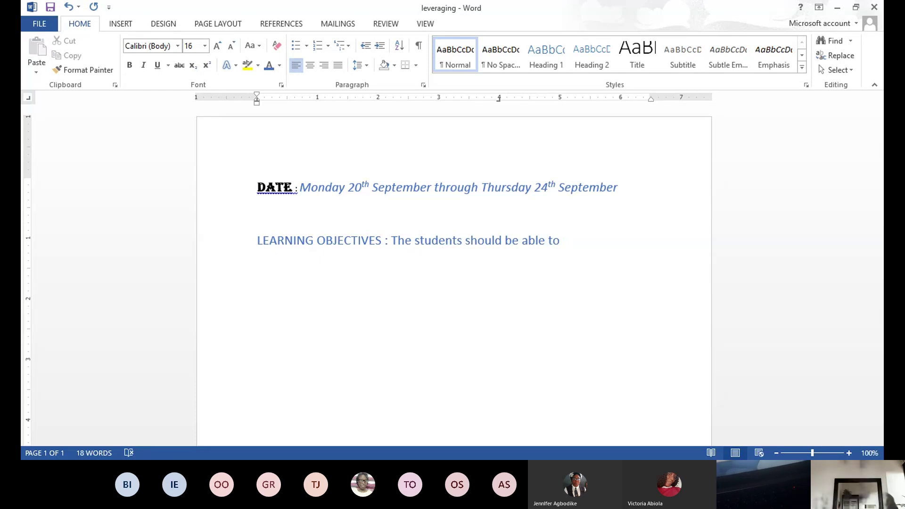
pyautogui.press('BackSpace')
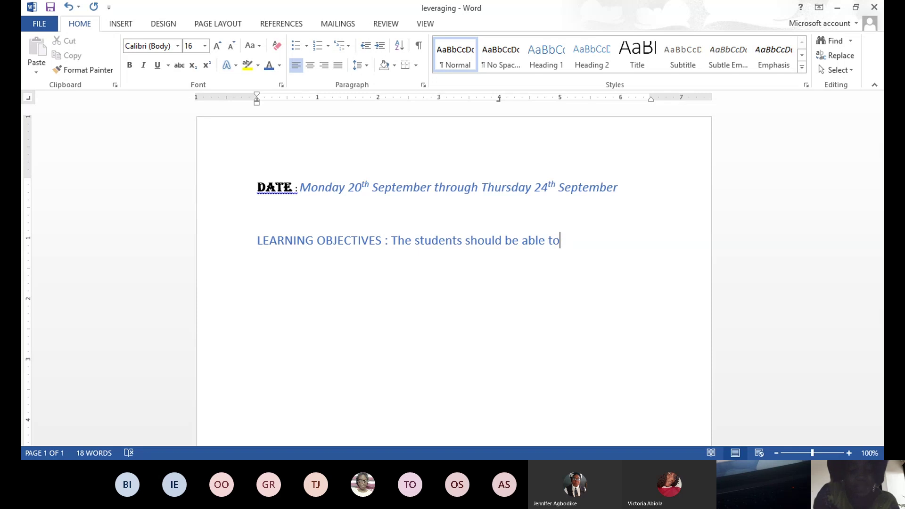
pyautogui.write(':')
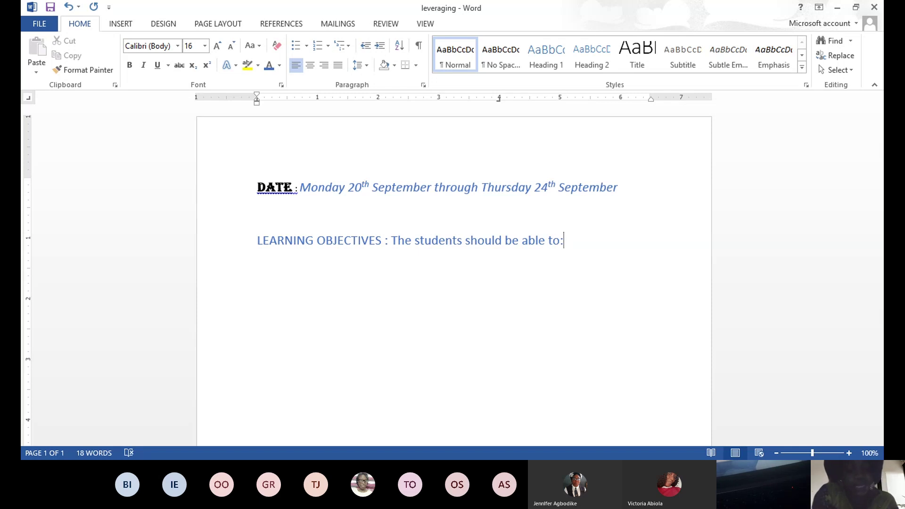
# Step: Try repositioning tab stops on new lines below the objectives text, including a decimal stop moved from 2.75 inches to about 2.2 inches
pyautogui.press('Return')
pyautogui.press('Return')
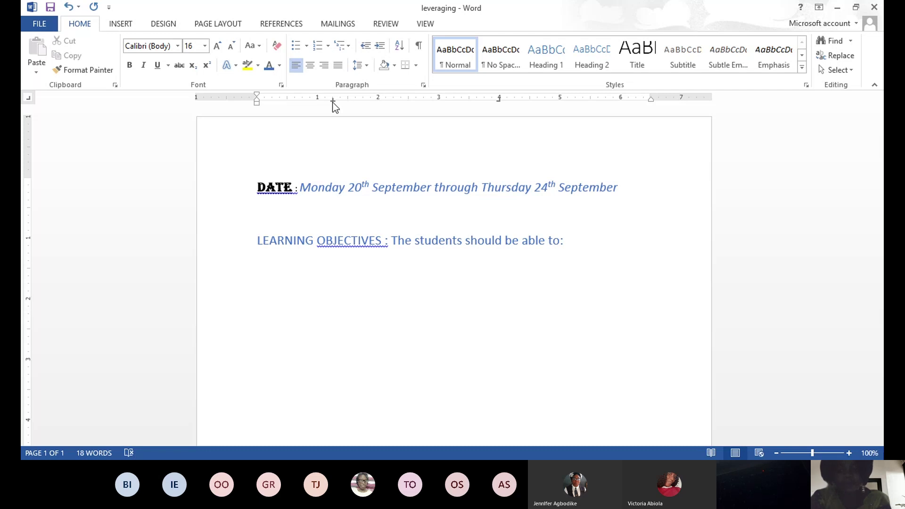
pyautogui.moveTo(333, 100); pyautogui.dragTo(389, 100)
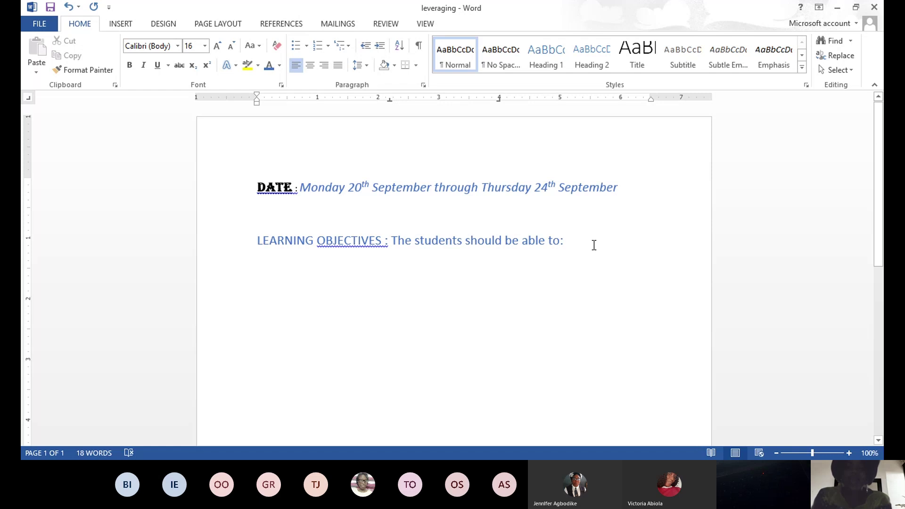
pyautogui.press('Return')
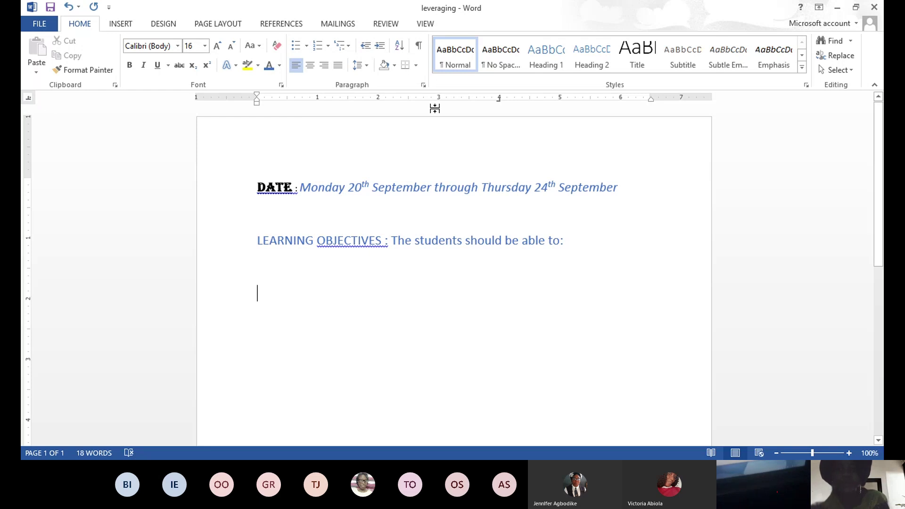
pyautogui.doubleClick(422, 98)
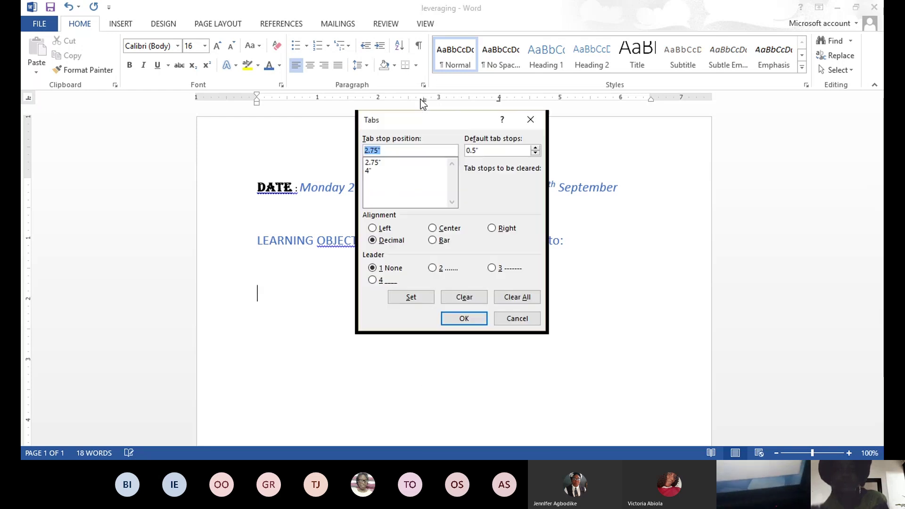
pyautogui.click(531, 119)
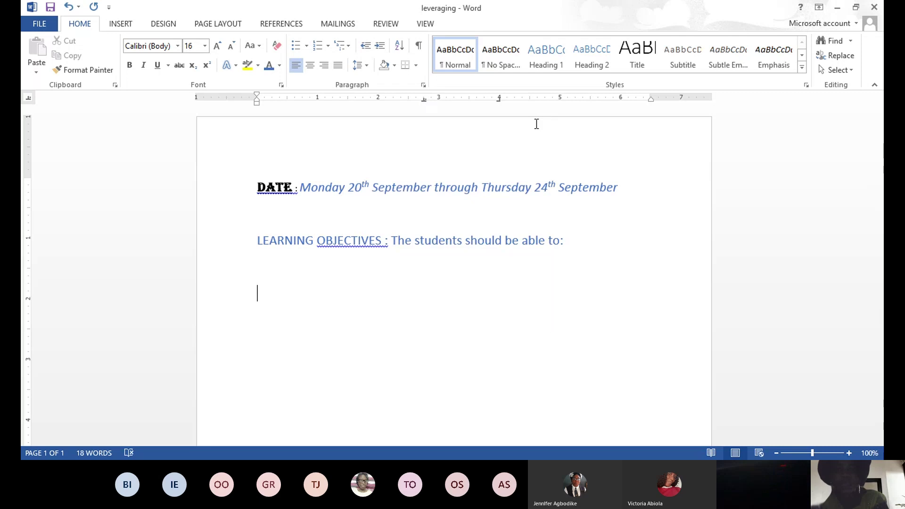
pyautogui.moveTo(424, 100); pyautogui.dragTo(391, 103)
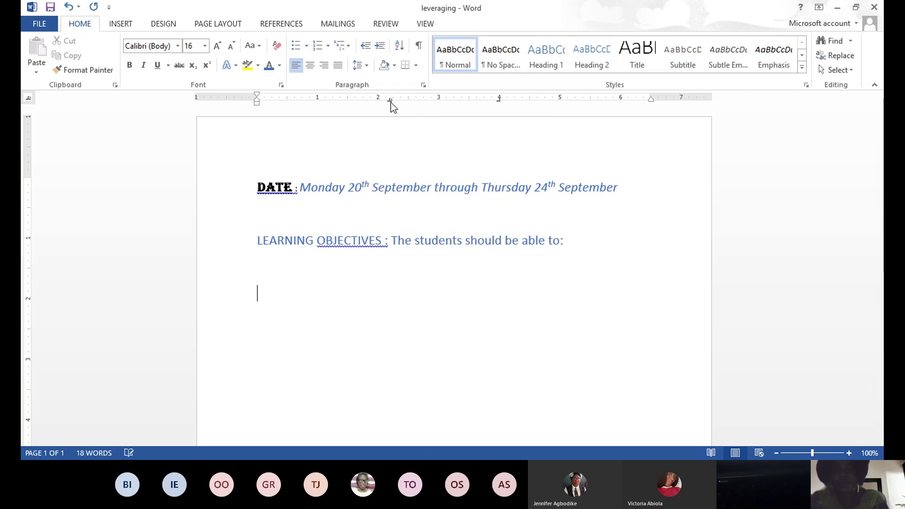
pyautogui.press('Return')
pyautogui.press('Return')
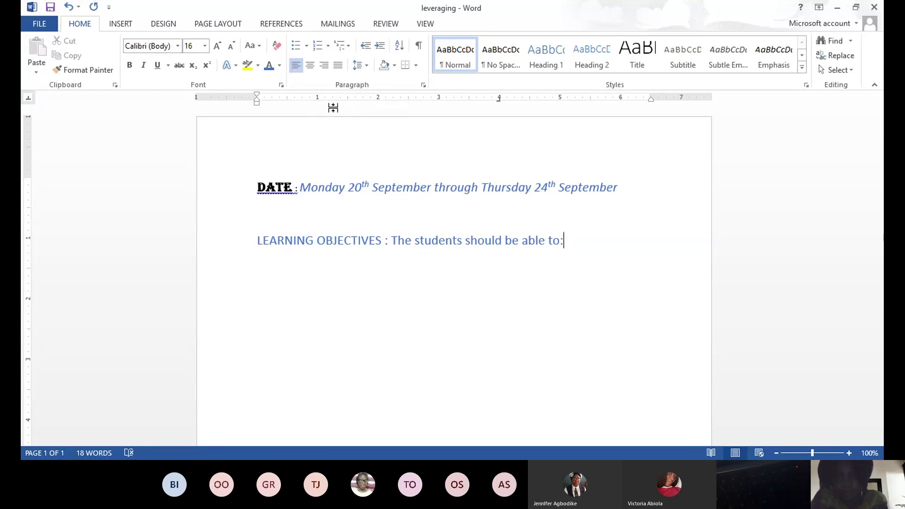
# Step: Place a decimal tab stop at about 1 inch on the LEARNING OBJECTIVES line and move it to about 2.2 inches
pyautogui.doubleClick(367, 100)
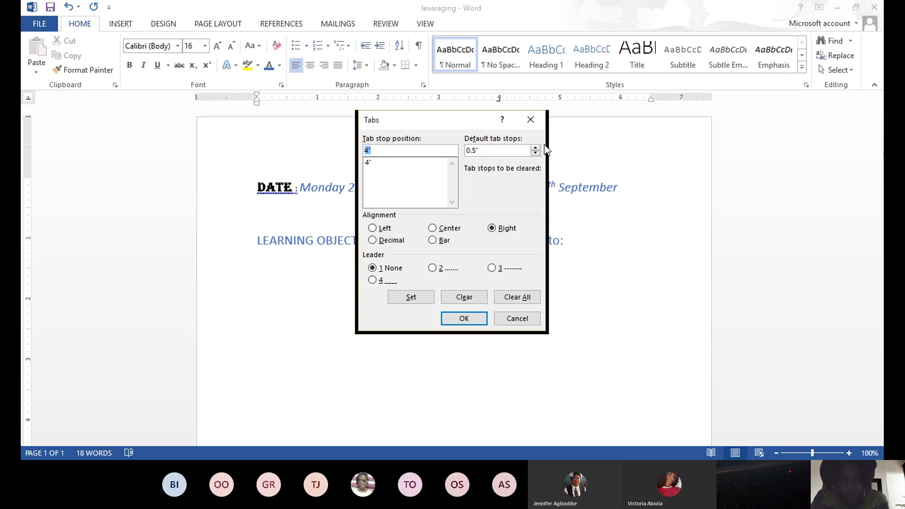
pyautogui.click(531, 121)
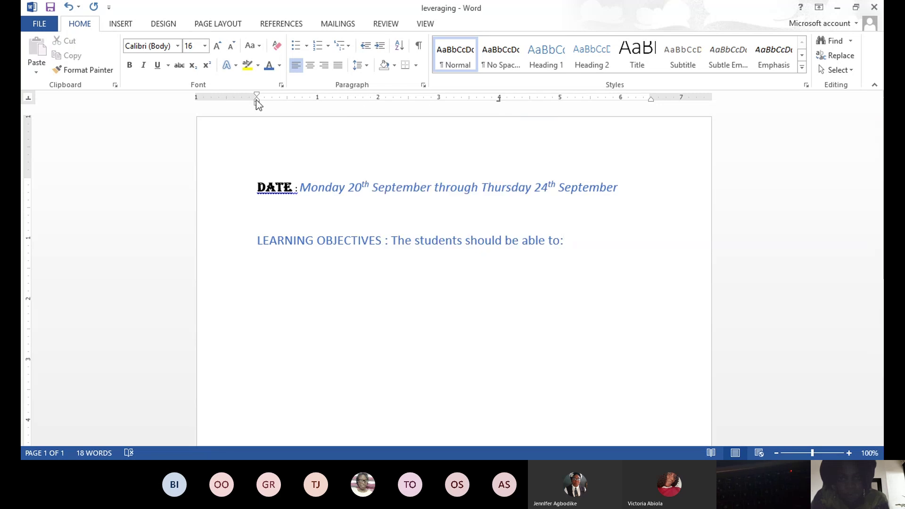
pyautogui.click(30, 100)
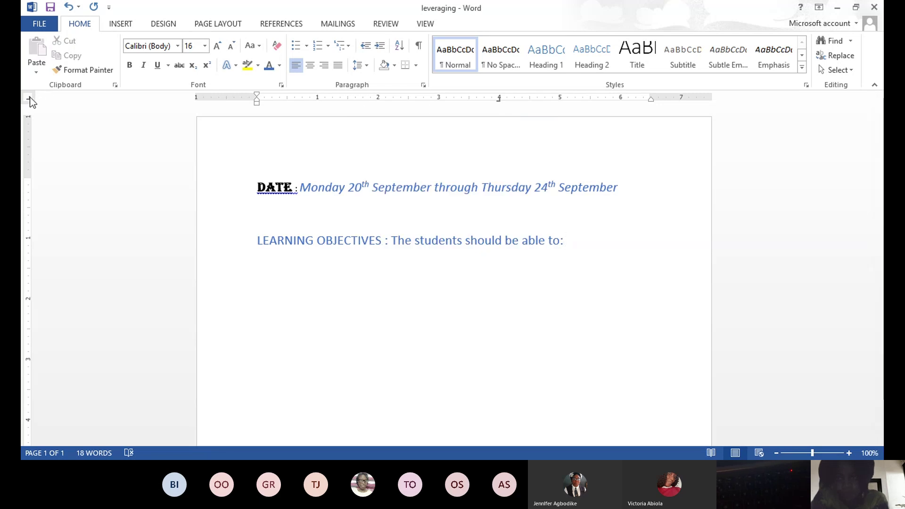
pyautogui.click(29, 99)
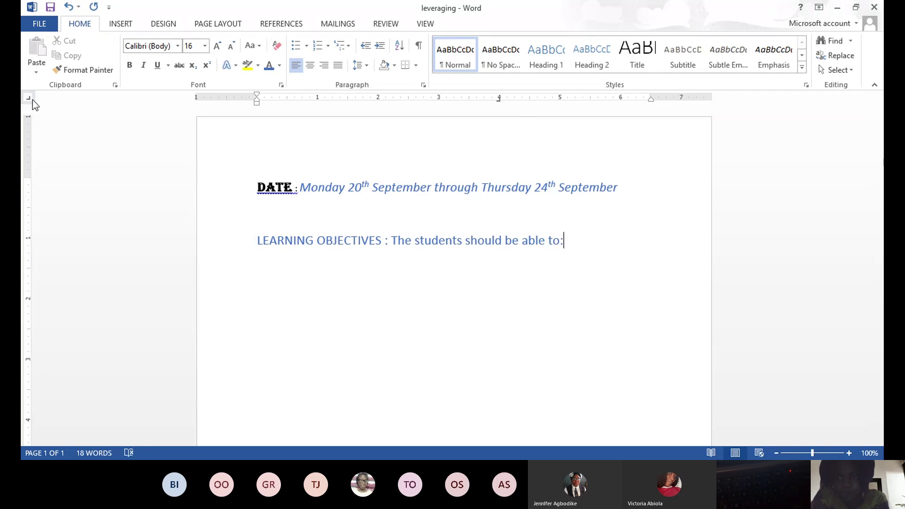
pyautogui.click(31, 99)
pyautogui.click(321, 98)
pyautogui.moveTo(321, 100); pyautogui.dragTo(392, 100)
pyautogui.doubleClick(391, 100)
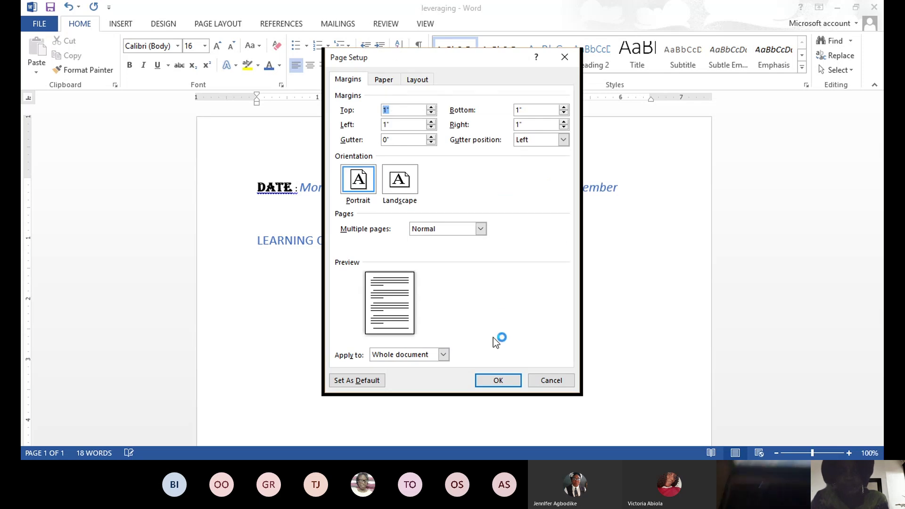
pyautogui.click(494, 381)
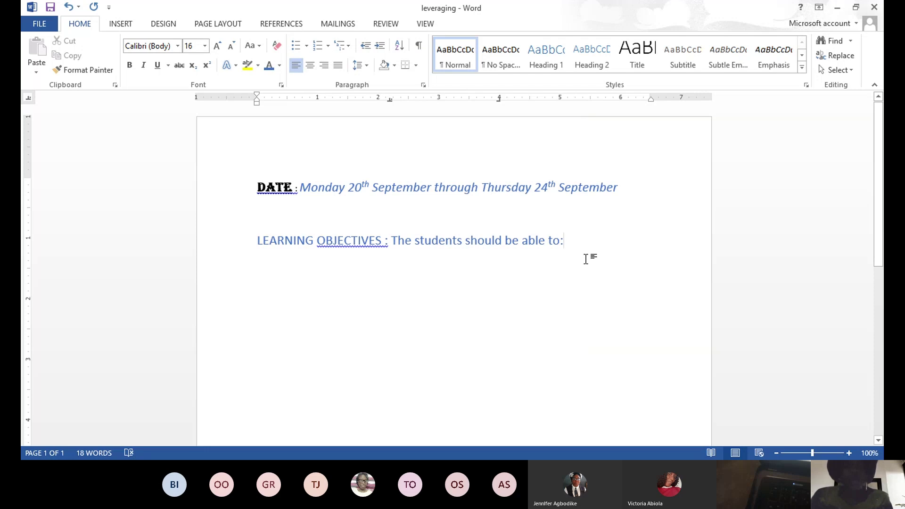
# Step: Add a new line below the objectives text, leaving one line blank, and indent it to the decimal tab stop
pyautogui.click(578, 243)
pyautogui.press('Return')
pyautogui.press('Return')
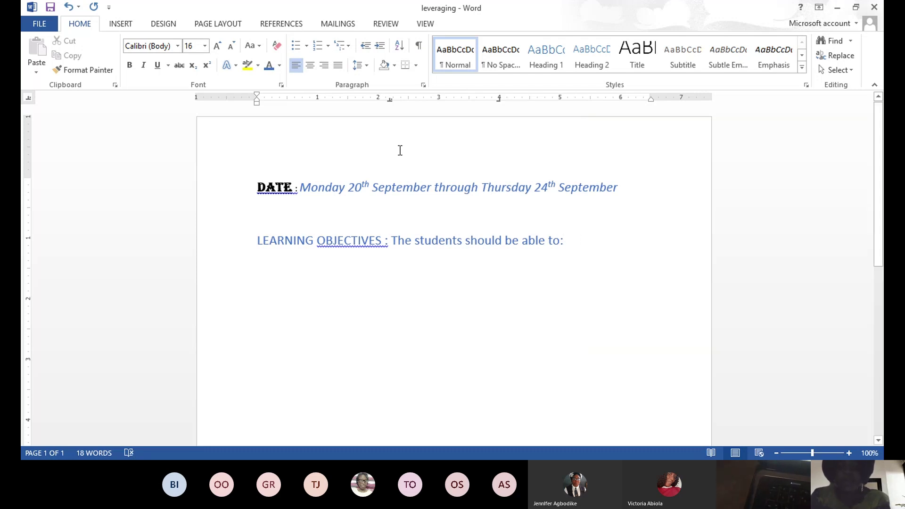
pyautogui.press('BackSpace')
pyautogui.press('BackSpace')
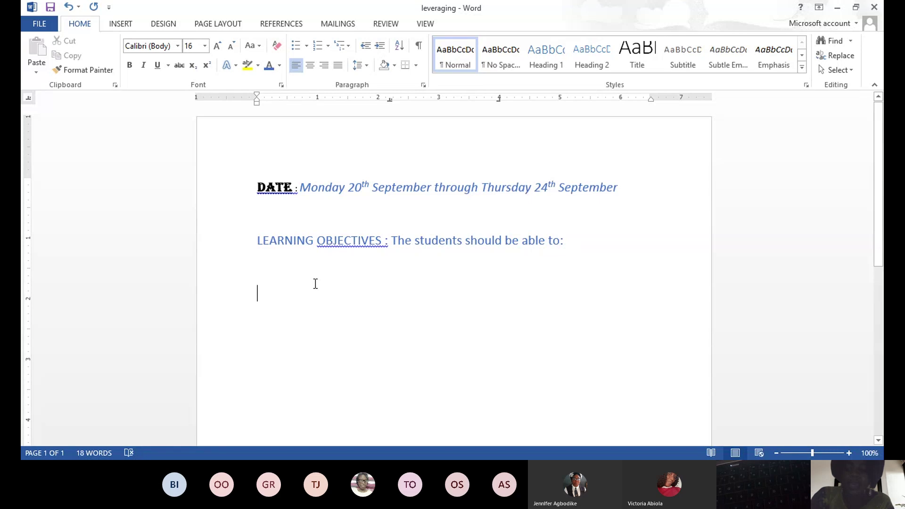
pyautogui.press('Tab')
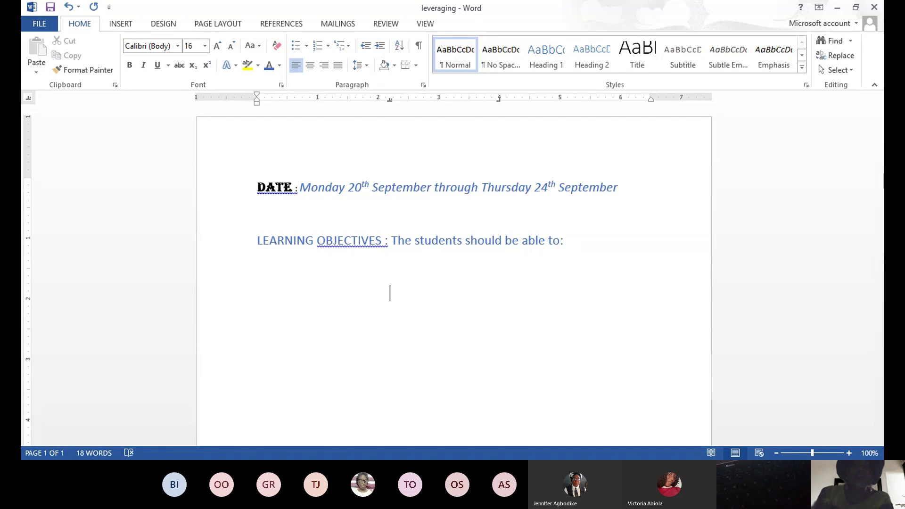
pyautogui.press('BackSpace')
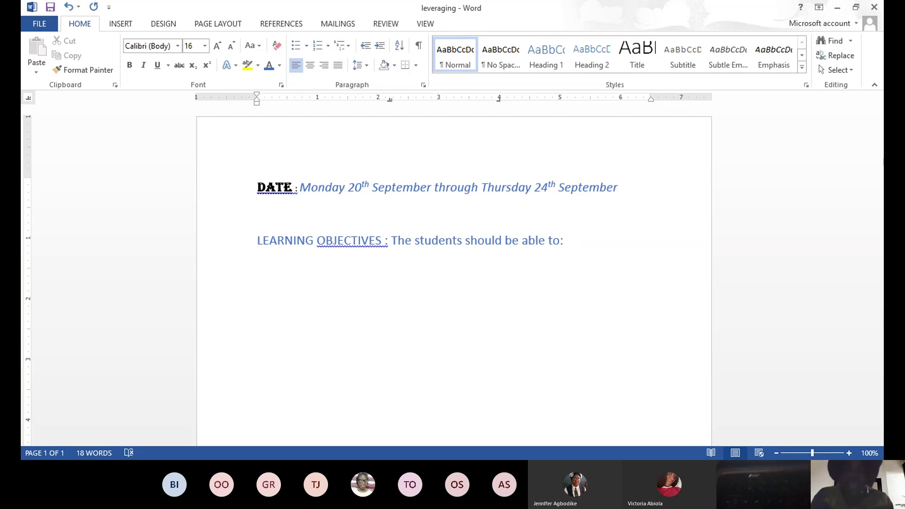
pyautogui.press('Tab')
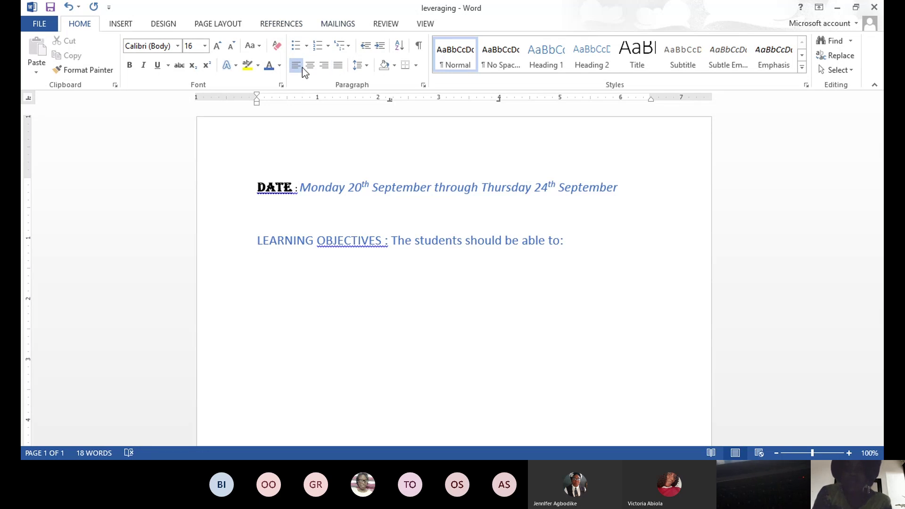
# Step: Browse the numbering, bullet and multilevel list formats, and apply lowercase Roman numbering (i., ii., iii.) to the indented line
pyautogui.click(328, 45)
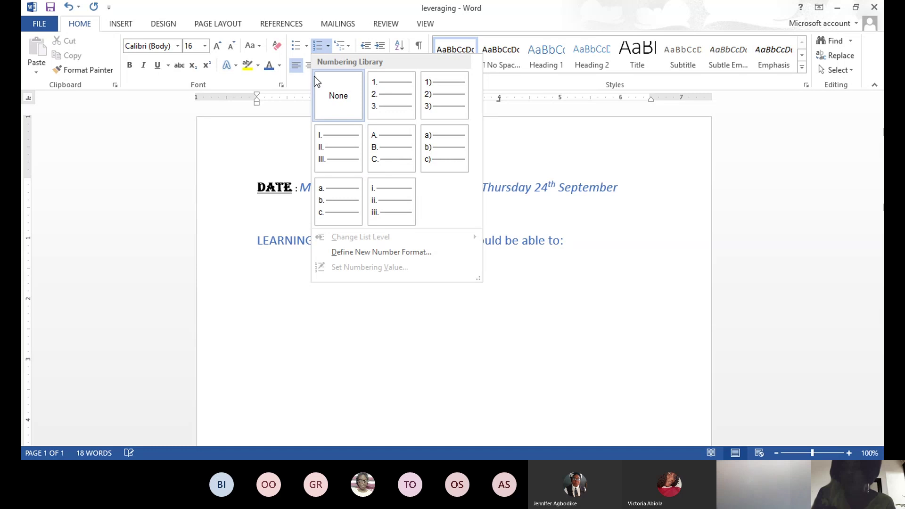
pyautogui.click(306, 46)
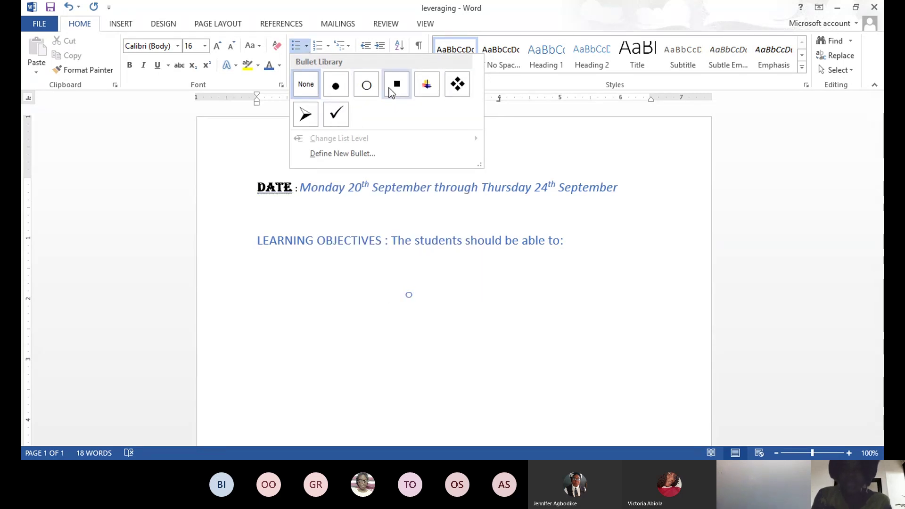
pyautogui.click(347, 46)
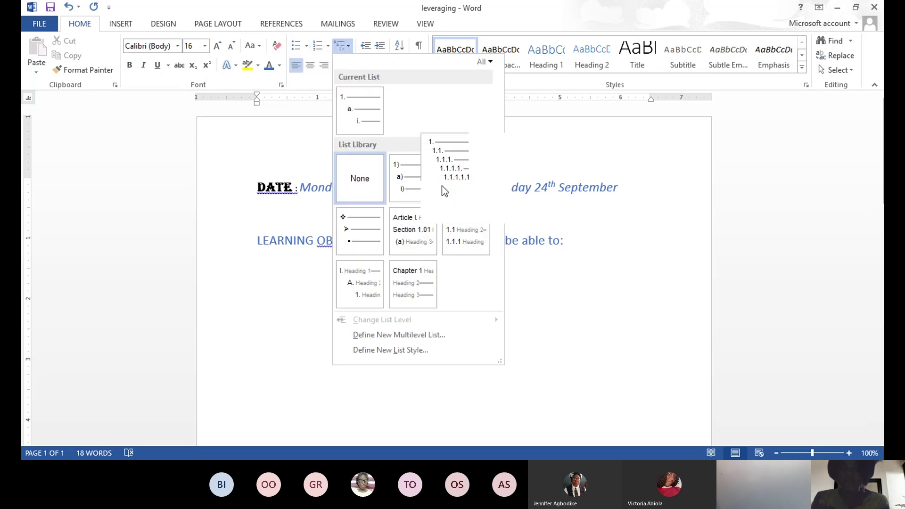
pyautogui.click(327, 45)
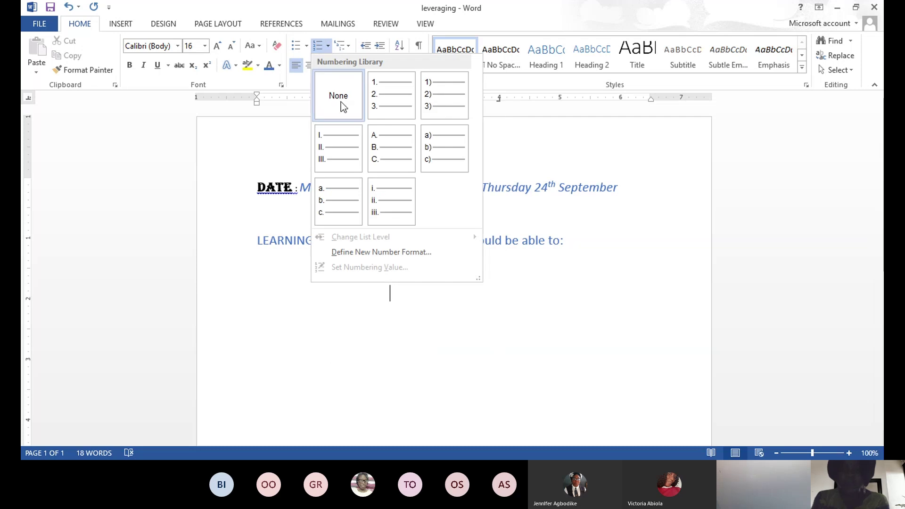
pyautogui.click(382, 197)
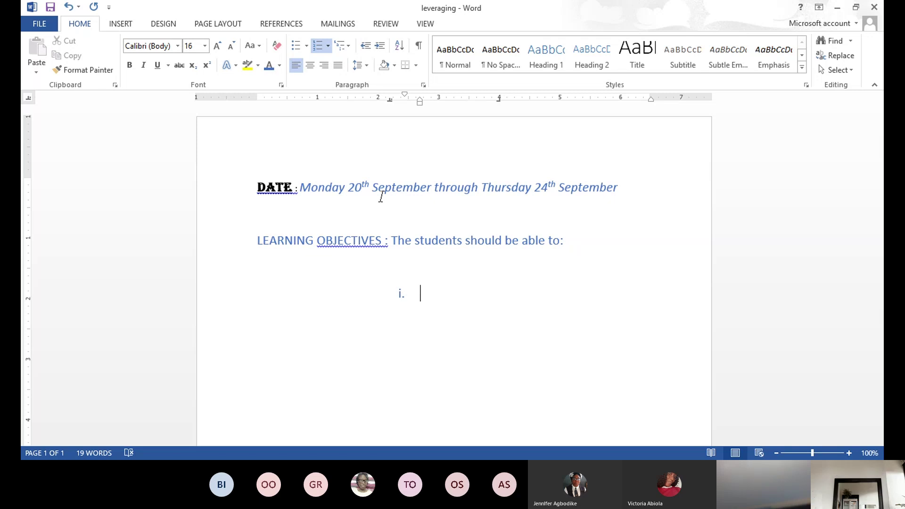
# Step: Write "Explain percentages" as the first objective in the list and start the second item
pyautogui.write('xplain')
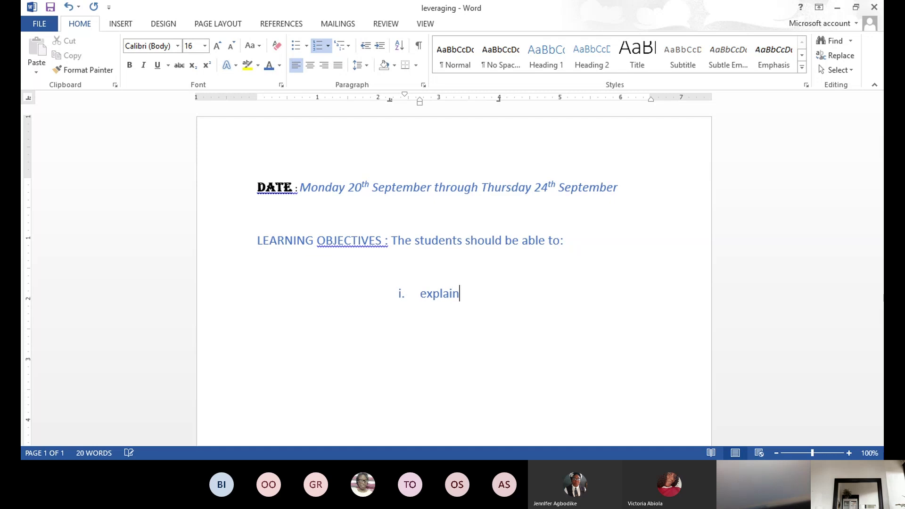
pyautogui.write(' per')
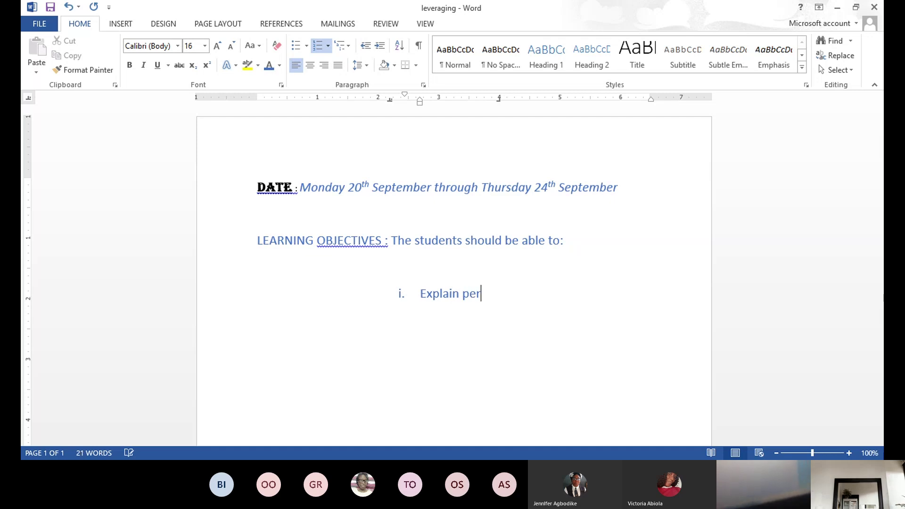
pyautogui.write('centages')
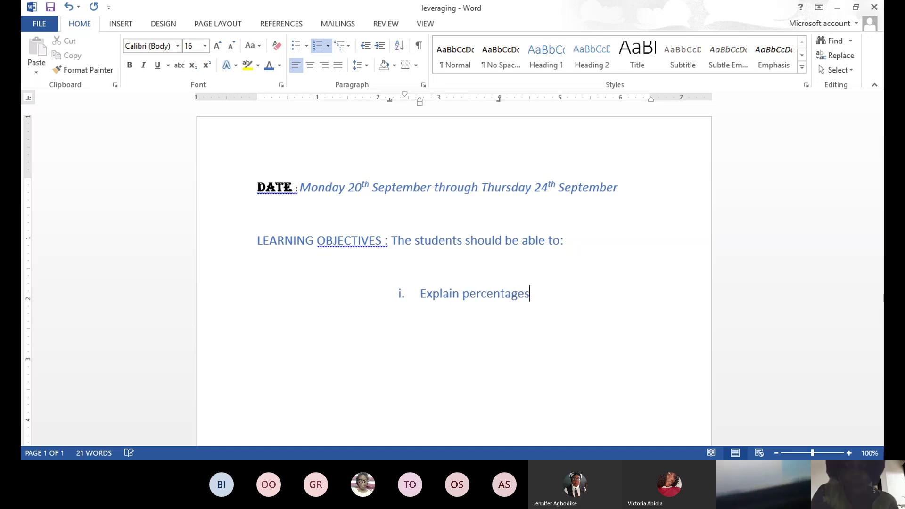
pyautogui.press('Return')
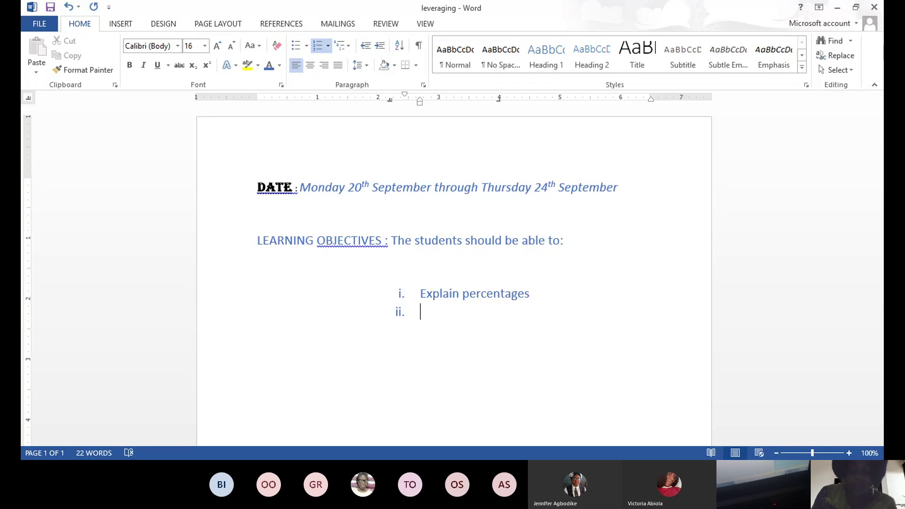
# Step: Write "Change fractions to percentages" as the second objective and start the third item
pyautogui.write('chan')
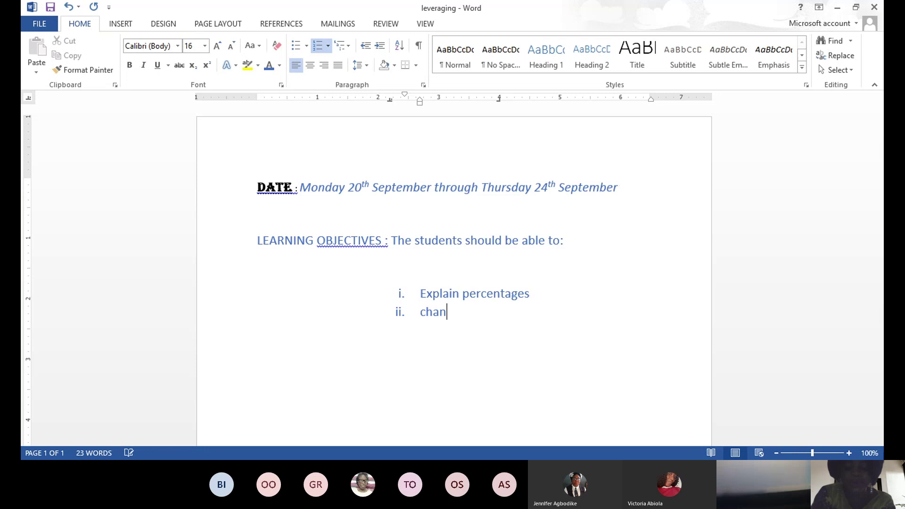
pyautogui.write('ge ')
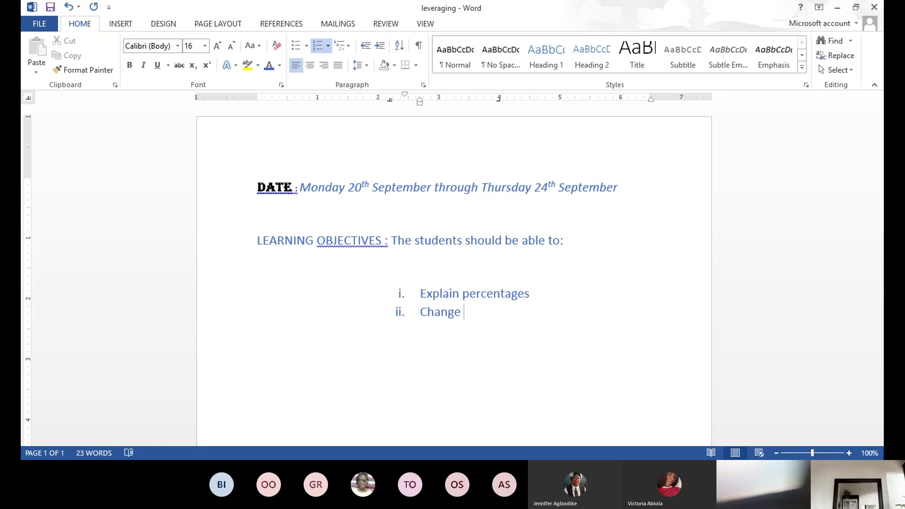
pyautogui.write('fr')
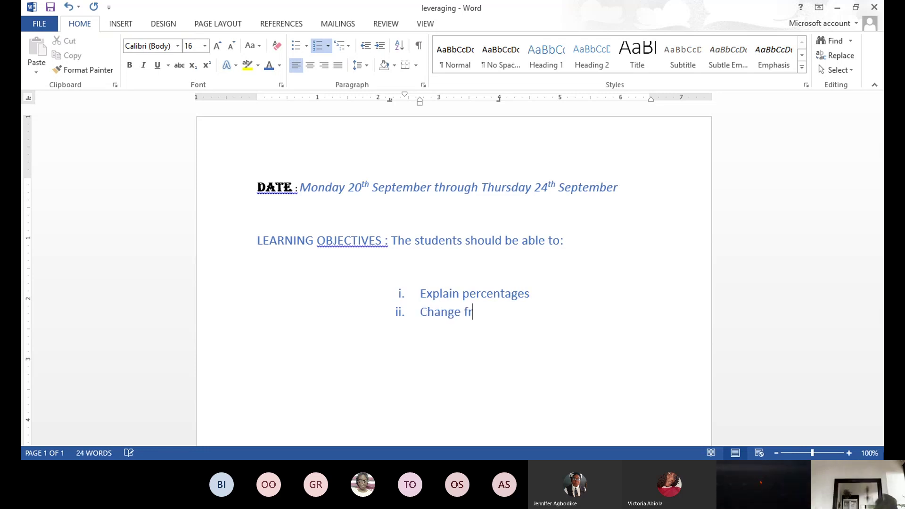
pyautogui.write('action')
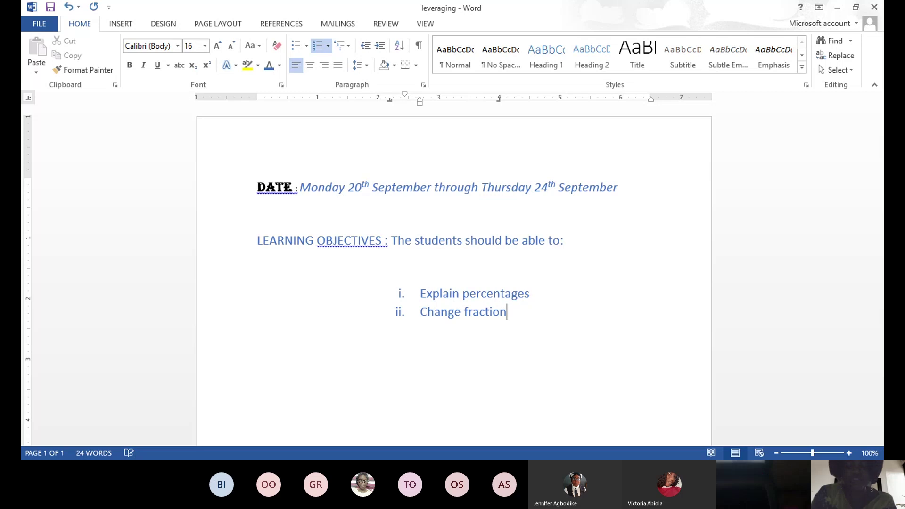
pyautogui.write('s to')
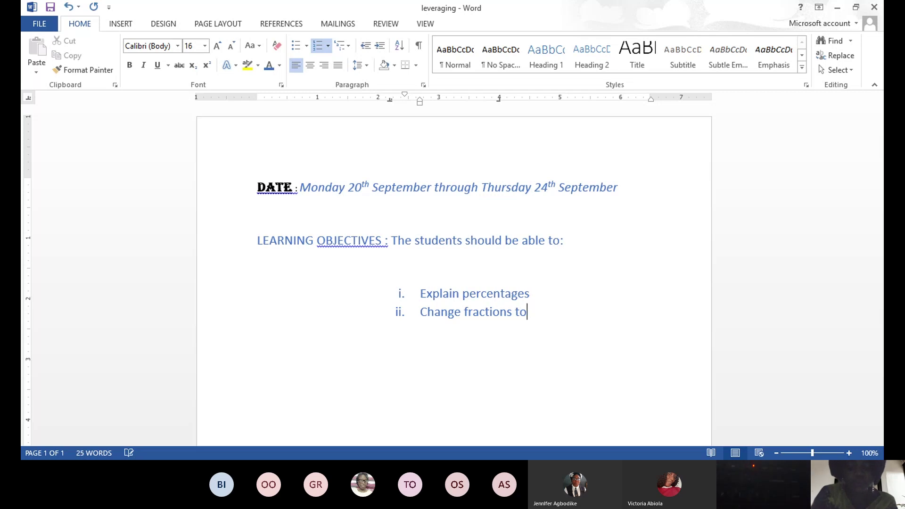
pyautogui.write(' perc')
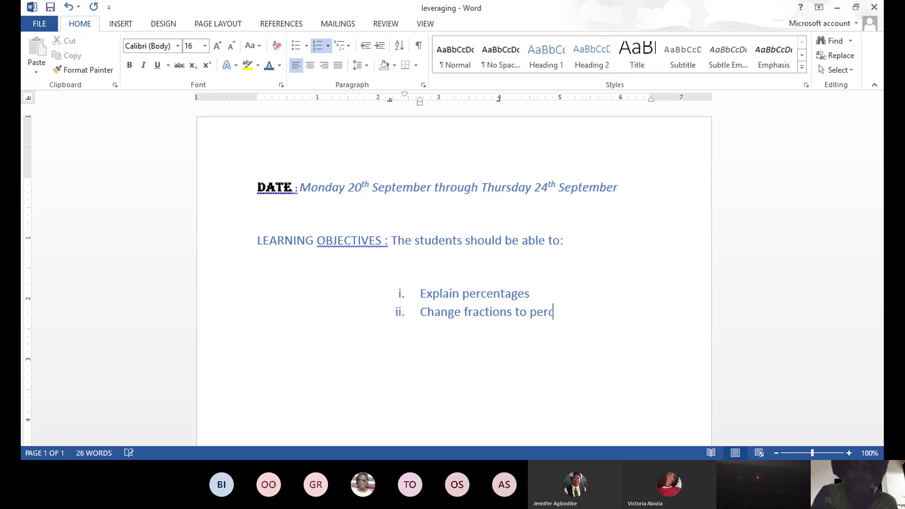
pyautogui.write('entages')
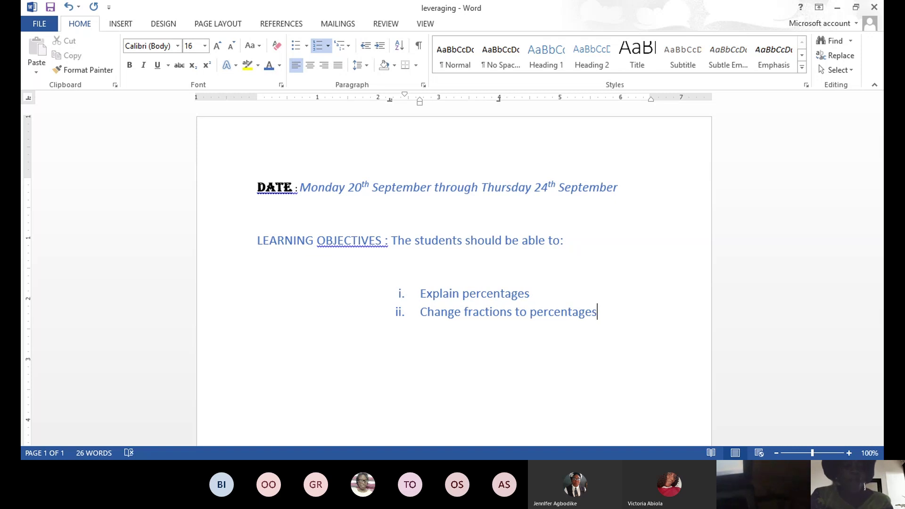
pyautogui.press('Return')
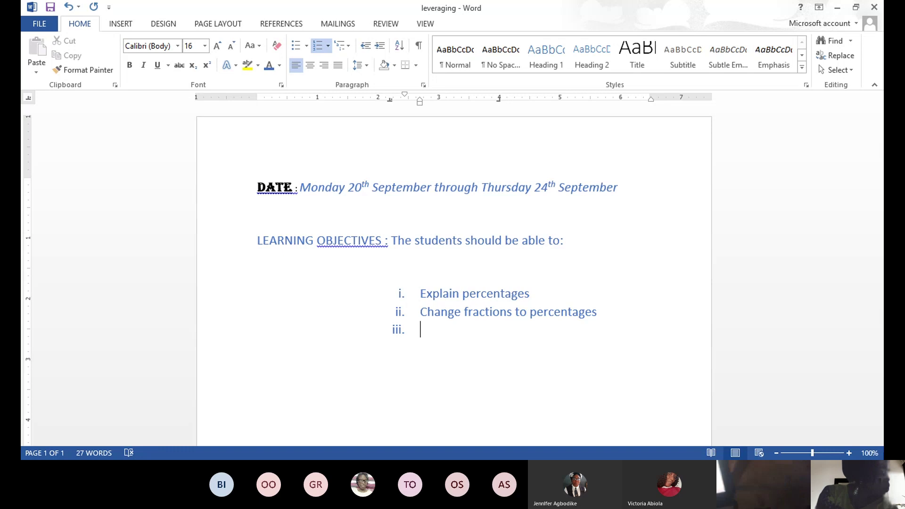
# Step: Write "Change decimals to percentages" as the third objective and start the fourth item
pyautogui.write('change')
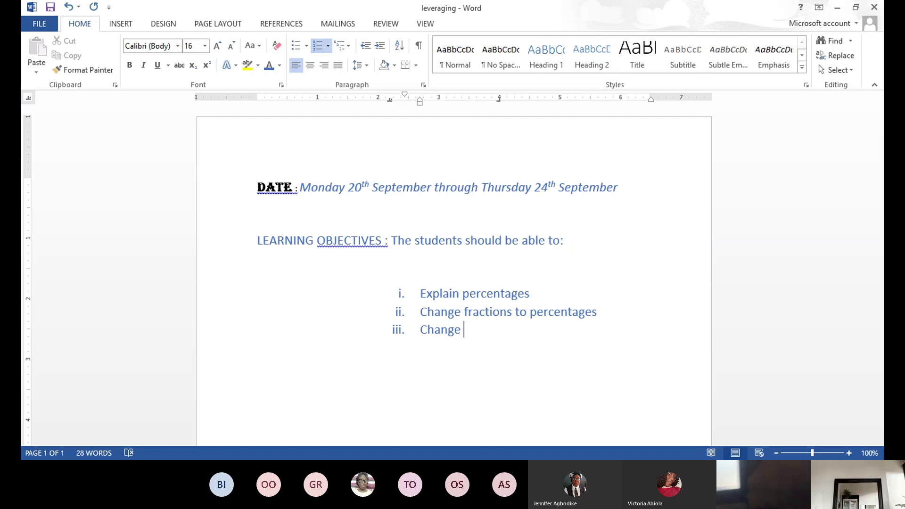
pyautogui.write(' decim')
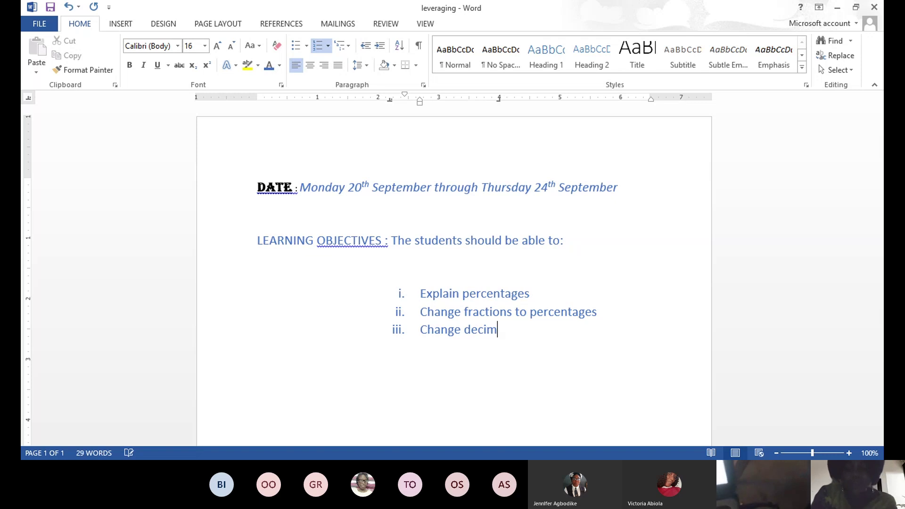
pyautogui.write('als to')
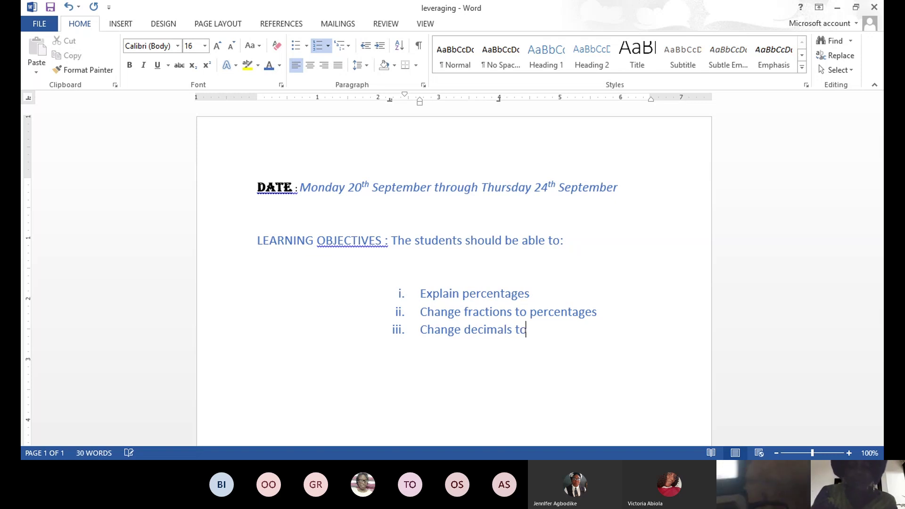
pyautogui.write(' percentA')
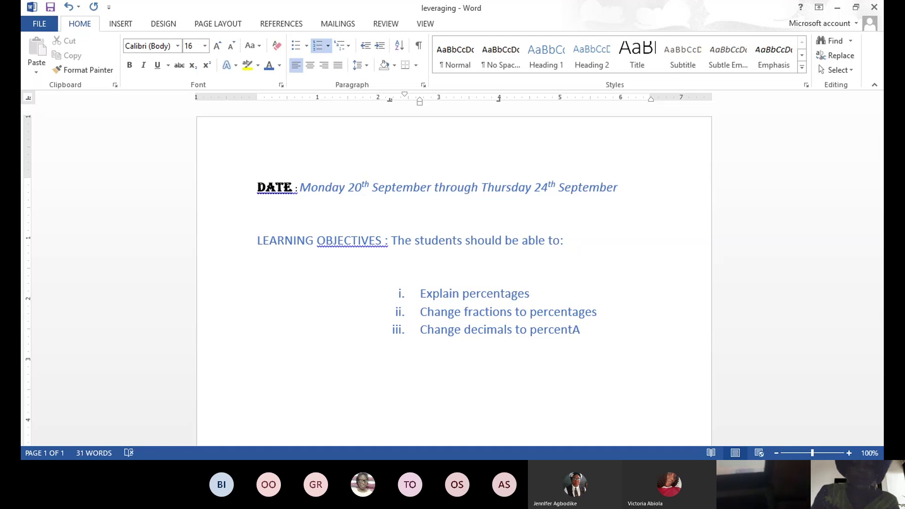
pyautogui.write('a')
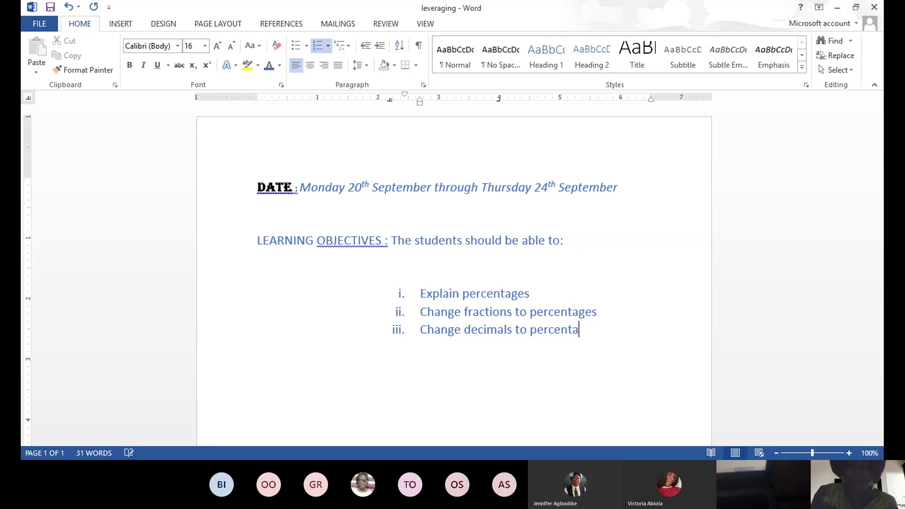
pyautogui.write('ges')
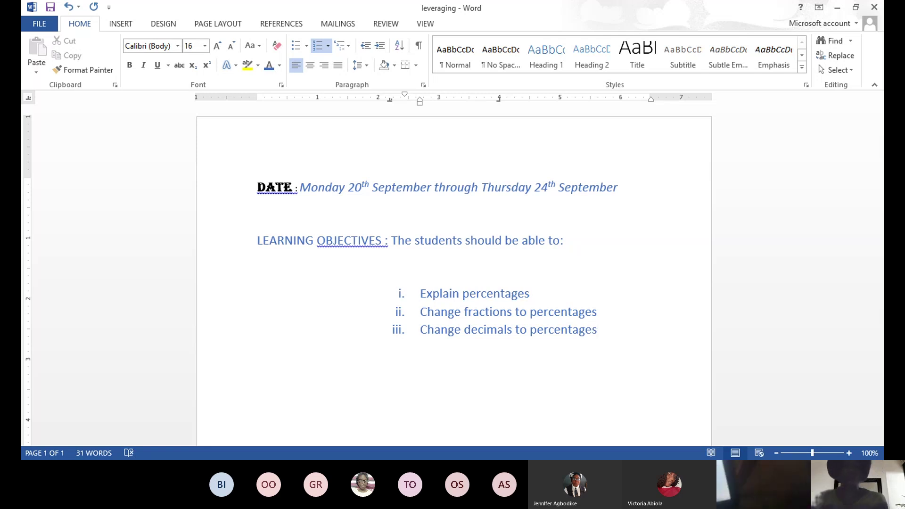
pyautogui.press('Return')
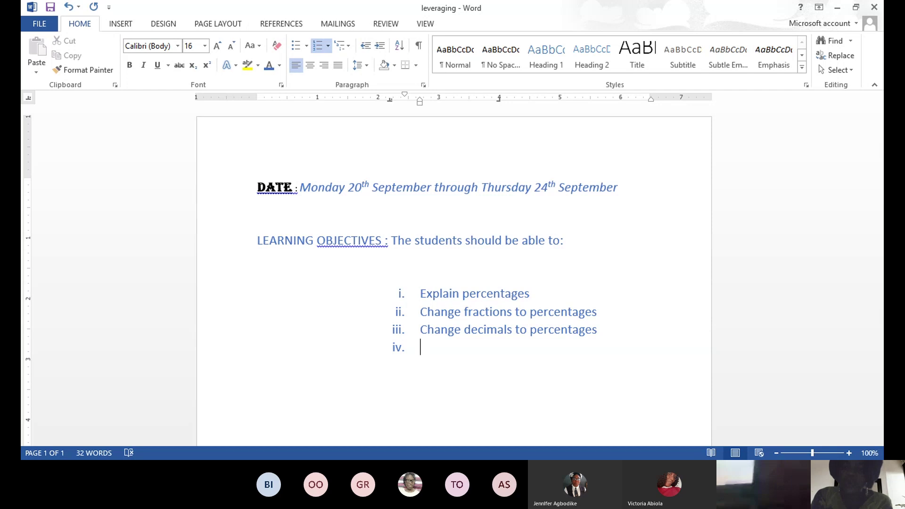
pyautogui.press('BackSpace')
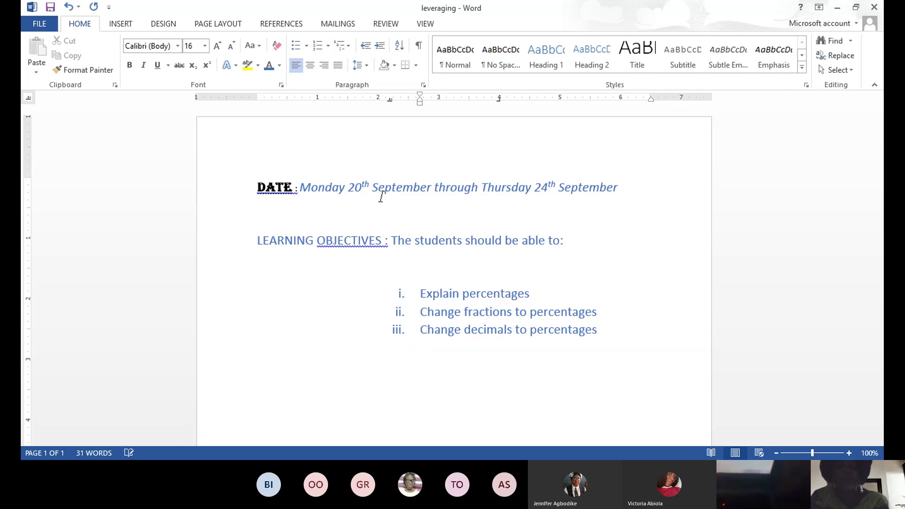
pyautogui.press('Return')
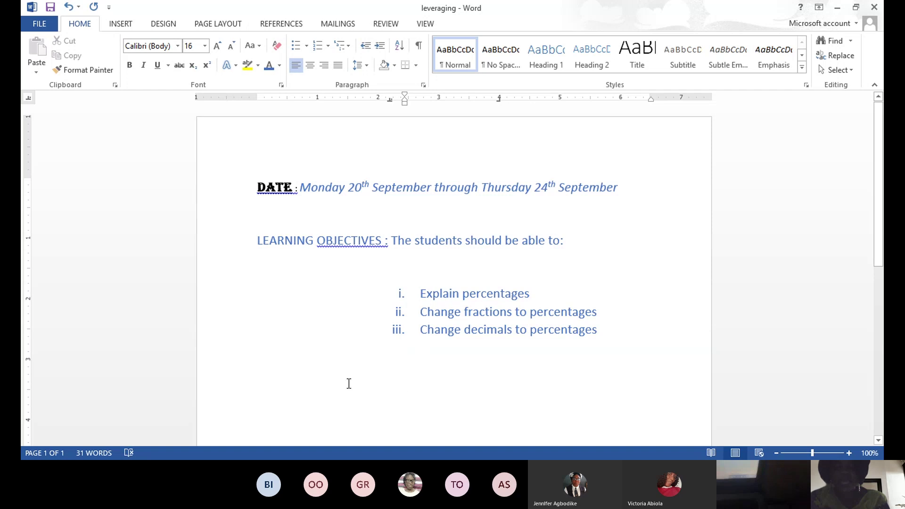
pyautogui.click(277, 351)
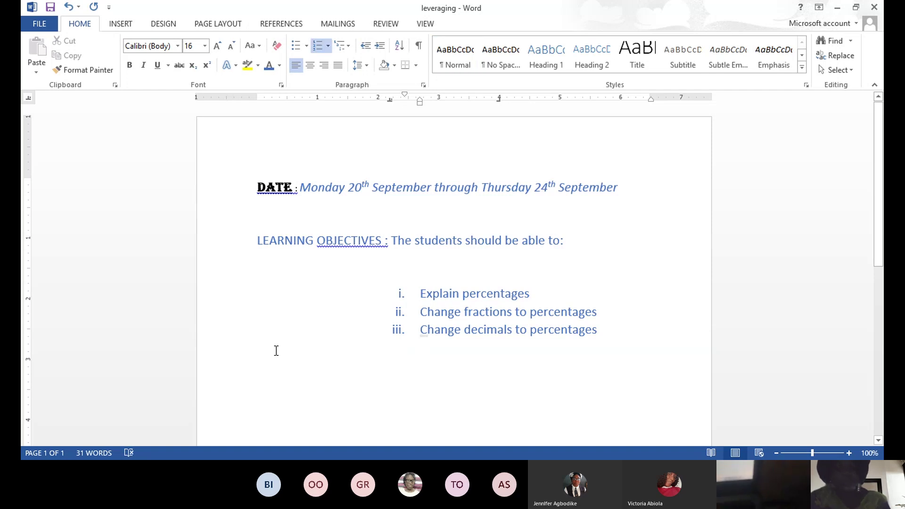
pyautogui.click(624, 330)
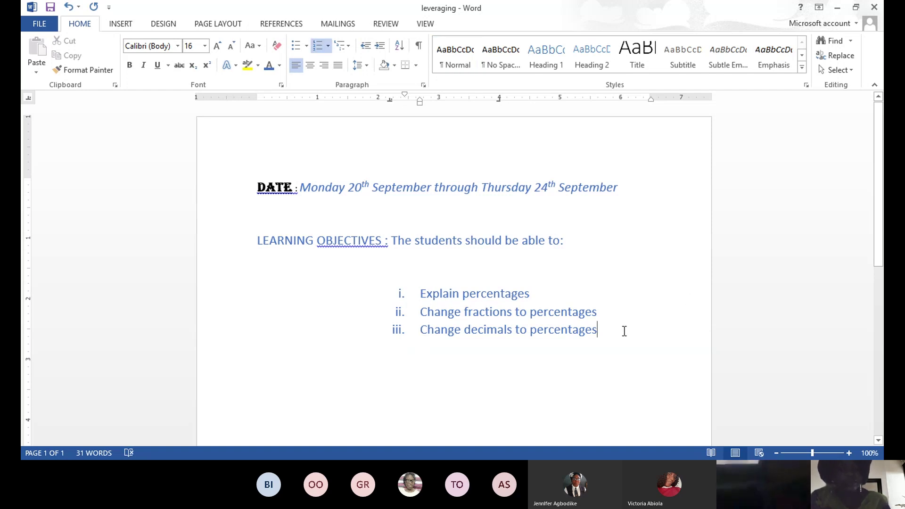
pyautogui.press('BackSpace')
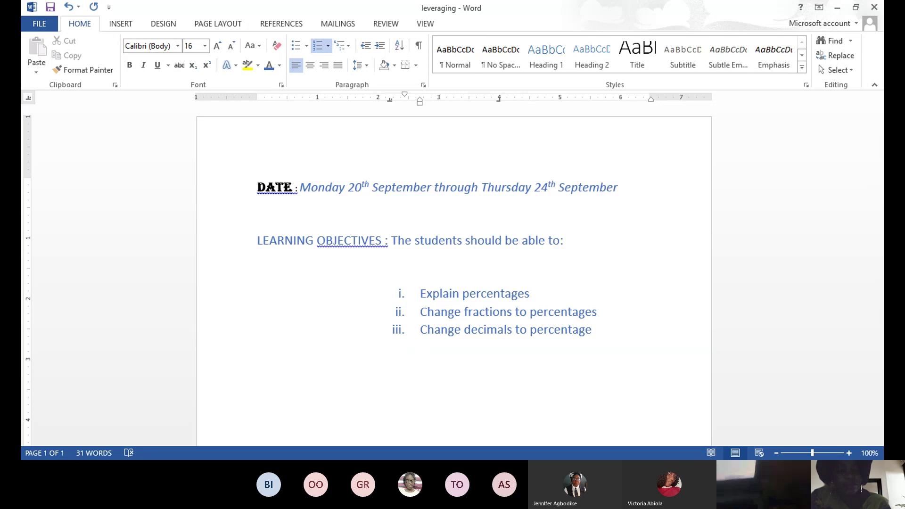
pyautogui.write('s')
pyautogui.press('Return')
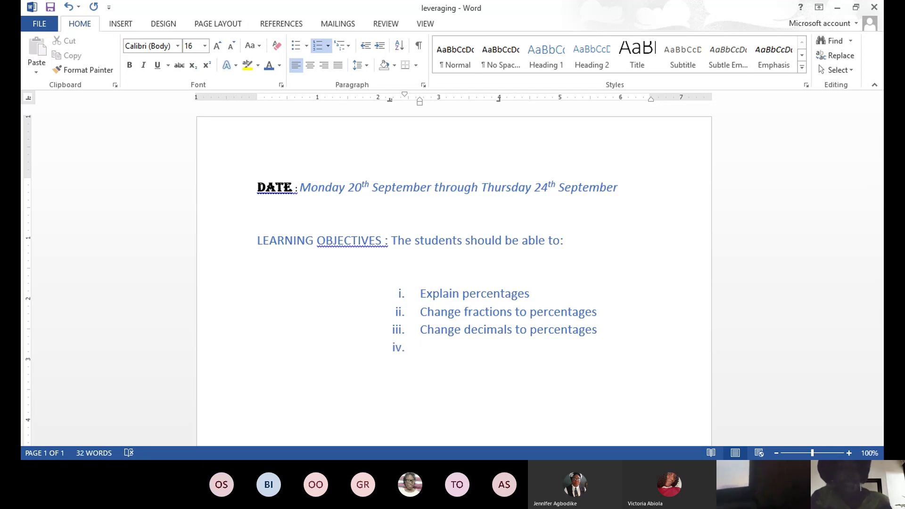
# Step: Remove the number from the empty fourth list item and move that line's indent back to the page's text margin
pyautogui.press('BackSpace')
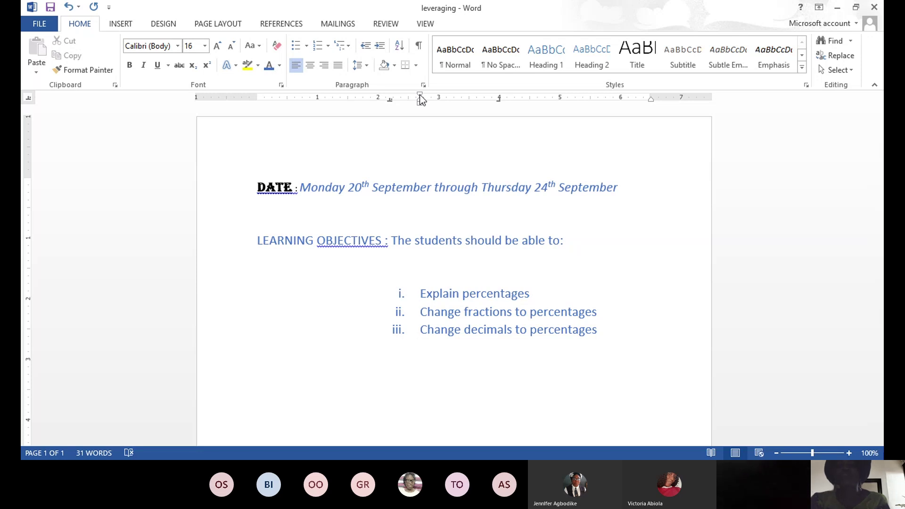
pyautogui.moveTo(420, 102); pyautogui.dragTo(360, 102)
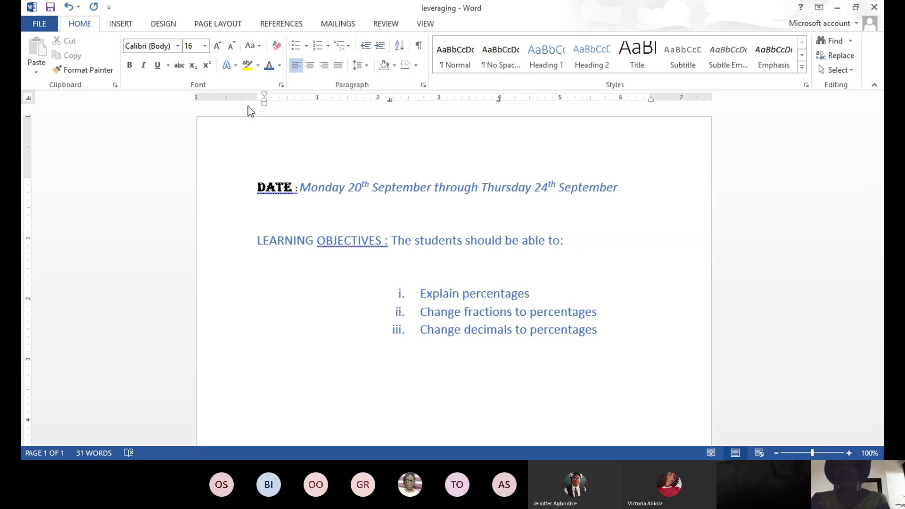
pyautogui.moveTo(288, 100); pyautogui.dragTo(265, 100)
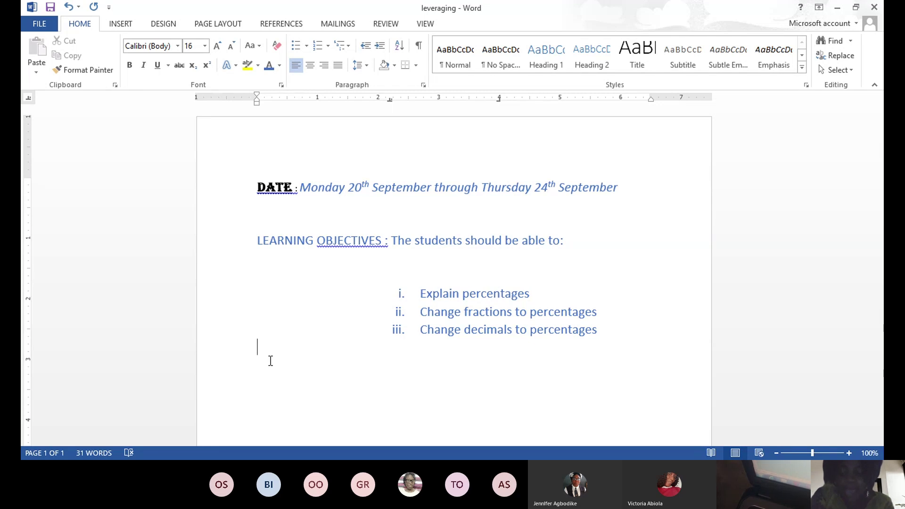
# Step: Write the heading "CONTENT :" on the line below the numbered objectives
pyautogui.write('C')
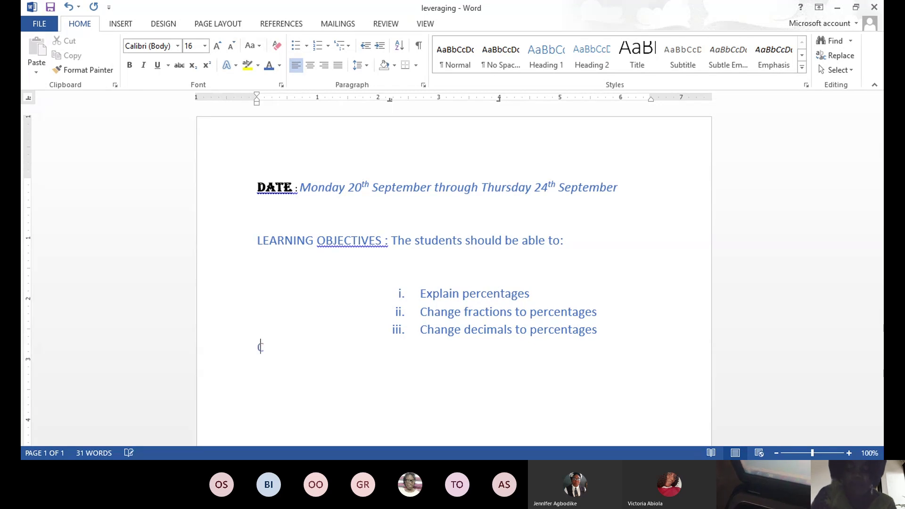
pyautogui.write('ONTWENT')
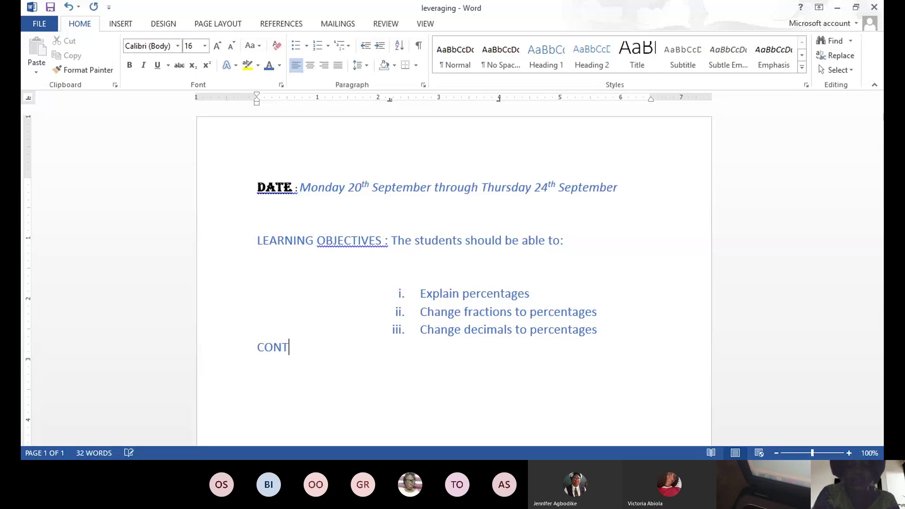
pyautogui.press('BackSpace')
pyautogui.press('BackSpace')
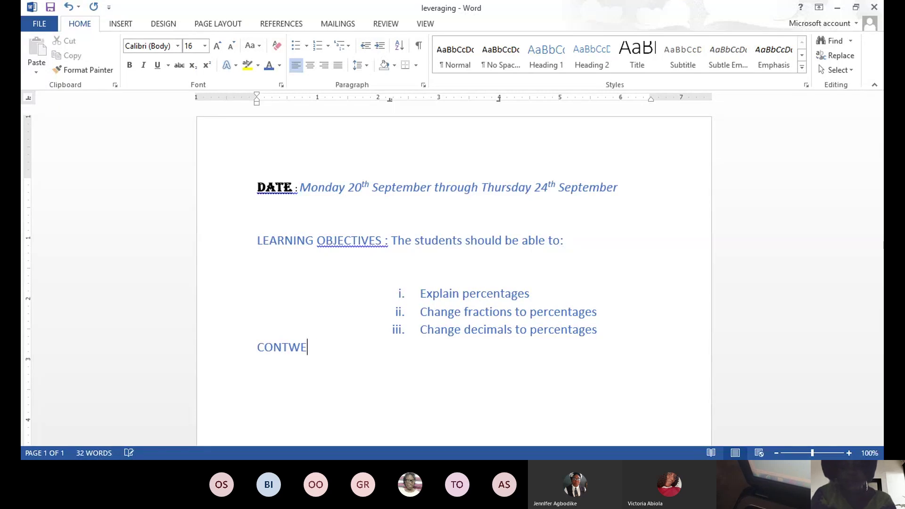
pyautogui.press('BackSpace')
pyautogui.press('BackSpace')
pyautogui.write('ENT')
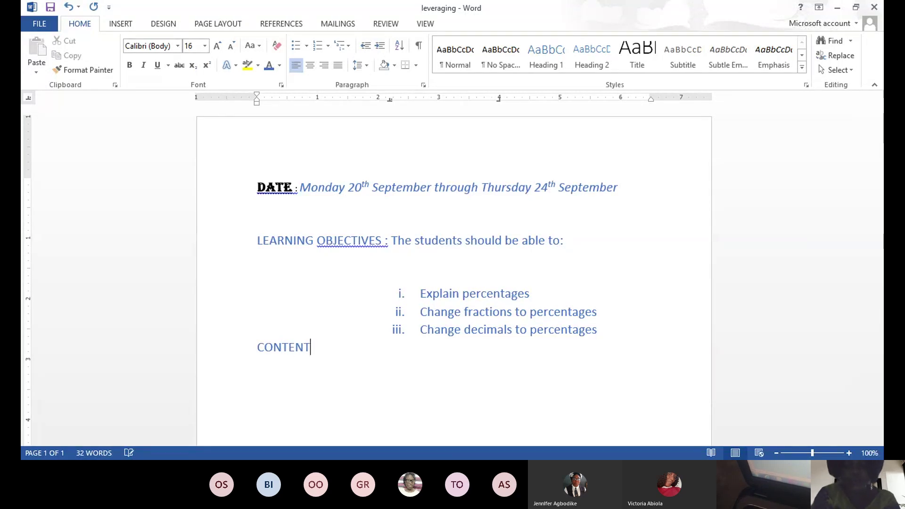
pyautogui.write(' :')
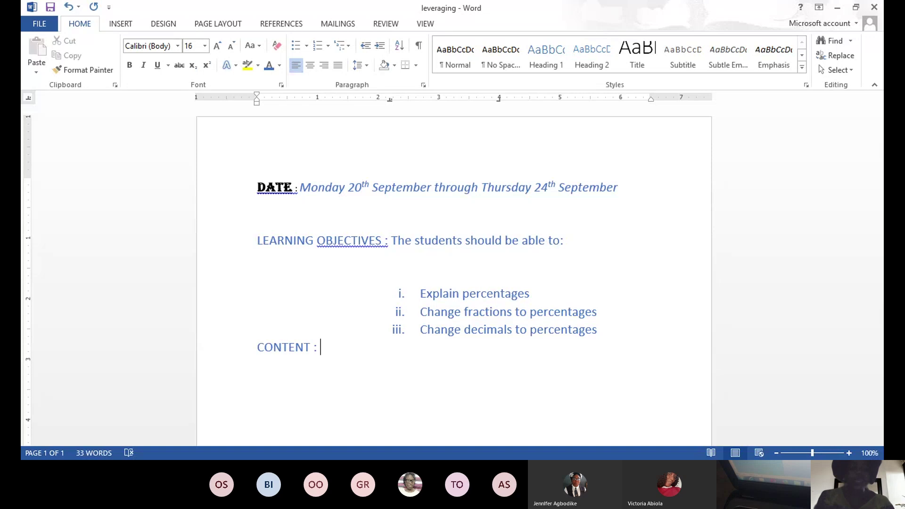
# Step: Write the sample symbols !@#$%^&**(())_+?><:"{} on a new line below the CONTENT heading
pyautogui.press('Return')
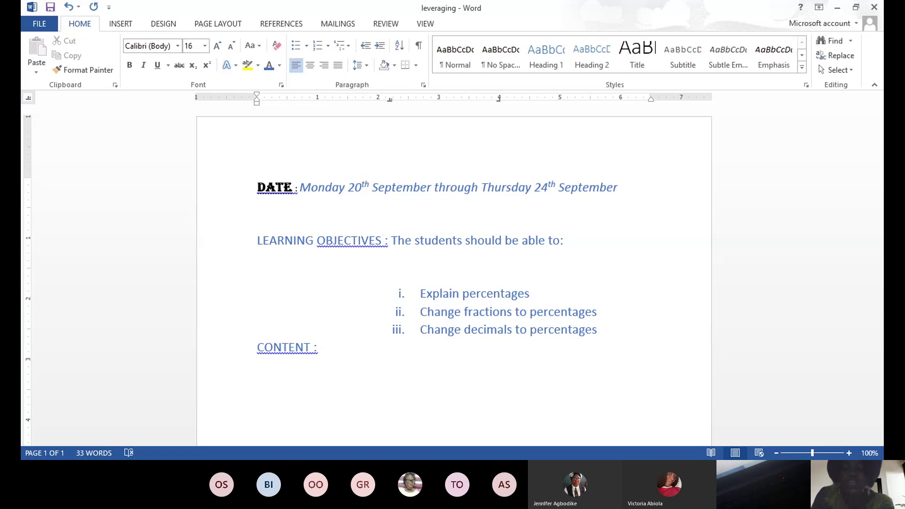
pyautogui.write('!@')
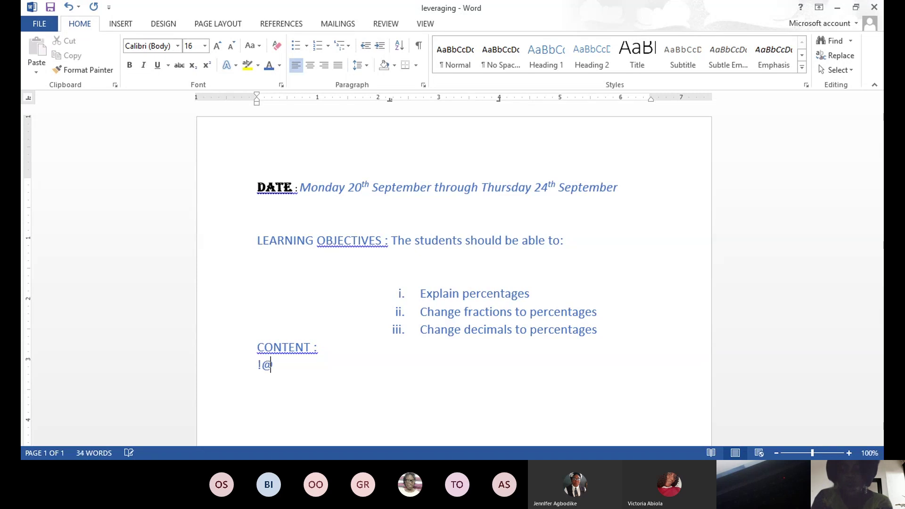
pyautogui.write('#$%^')
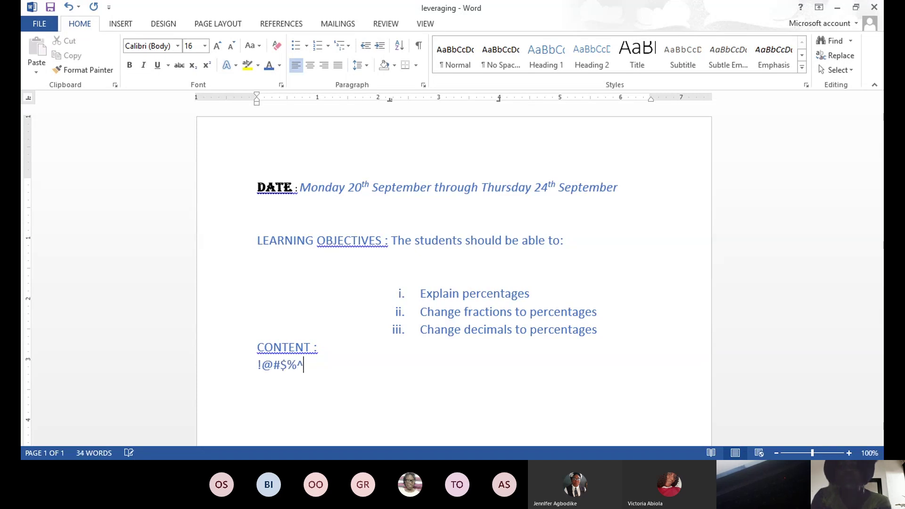
pyautogui.write('&**(())')
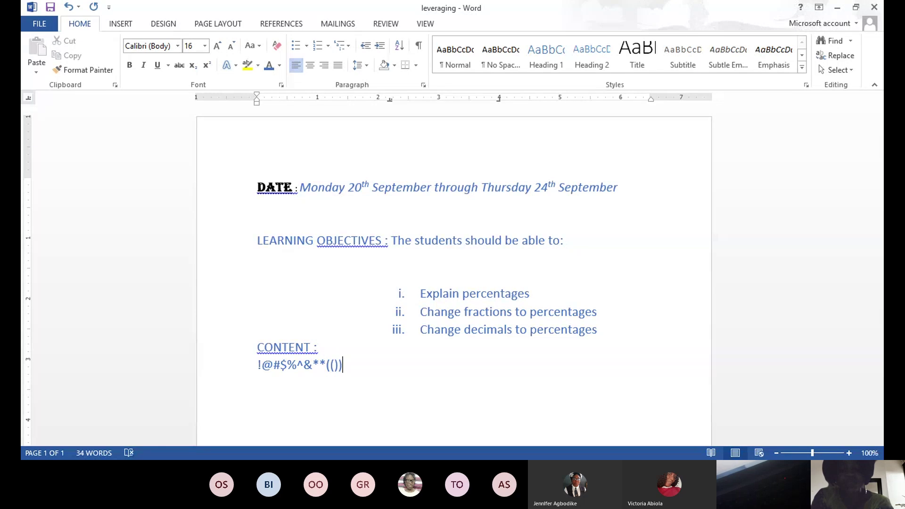
pyautogui.write('_+')
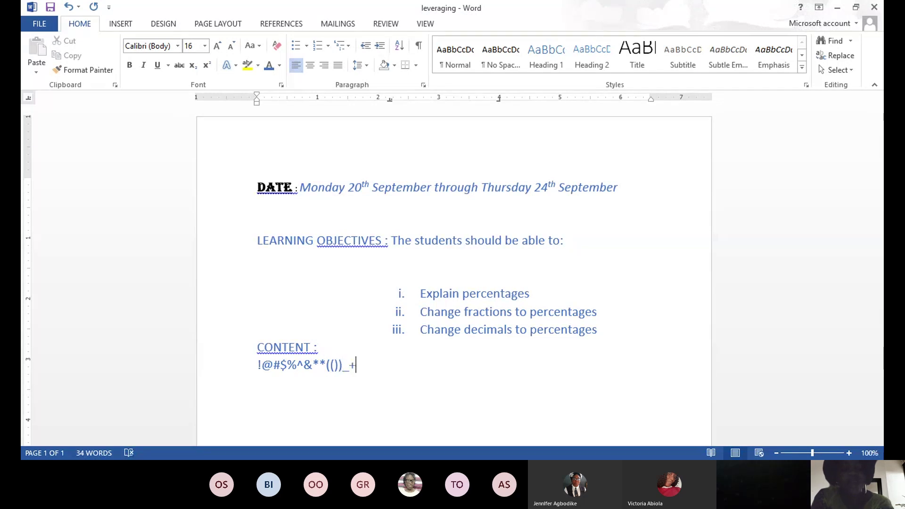
pyautogui.write('?><')
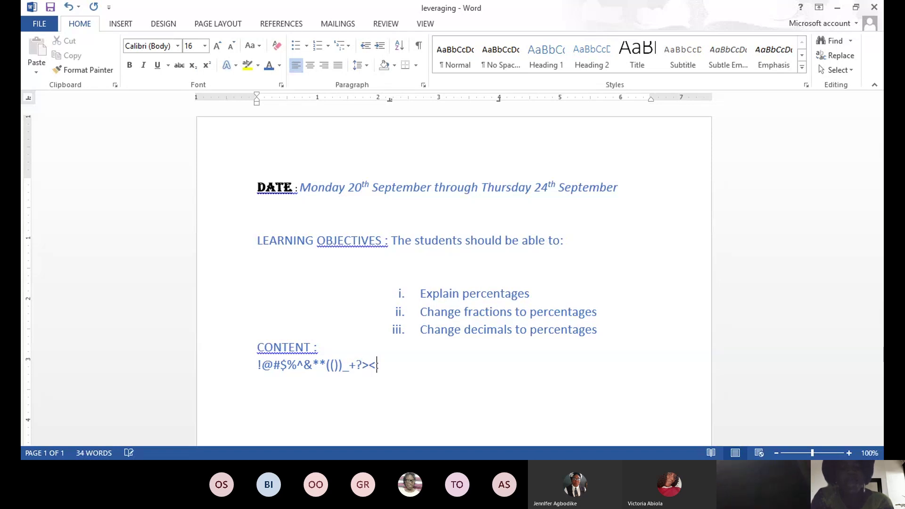
pyautogui.write(':"{}')
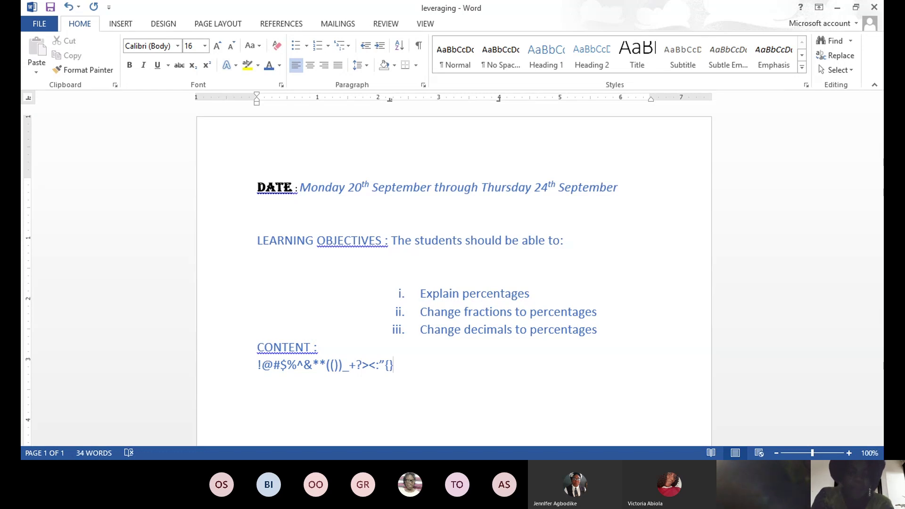
# Step: Delete the last five characters of the symbol line one at a time
pyautogui.press('BackSpace')
pyautogui.press('BackSpace')
pyautogui.press('BackSpace')
pyautogui.press('BackSpace')
pyautogui.press('BackSpace')
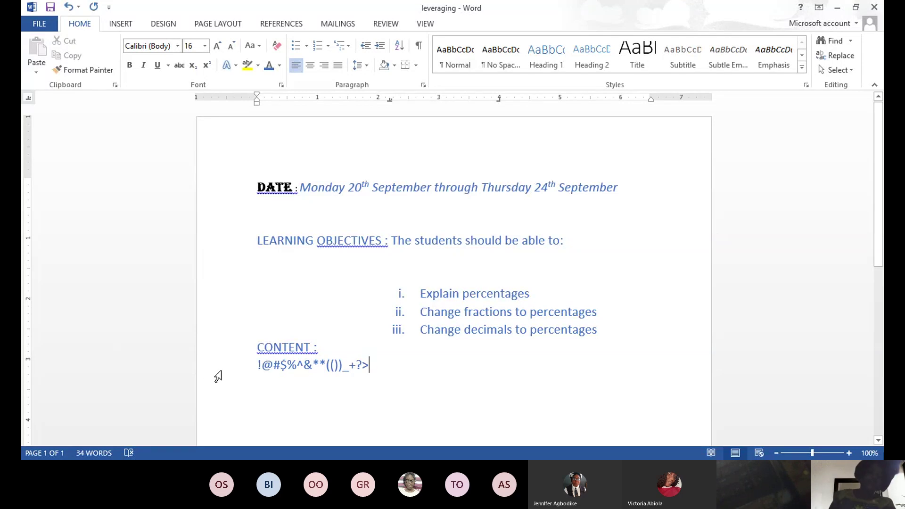
# Step: Practise selecting the symbol line below the CONTENT heading in different ways, and delete the whole line
pyautogui.click(257, 365)
pyautogui.tripleClick(256, 366)
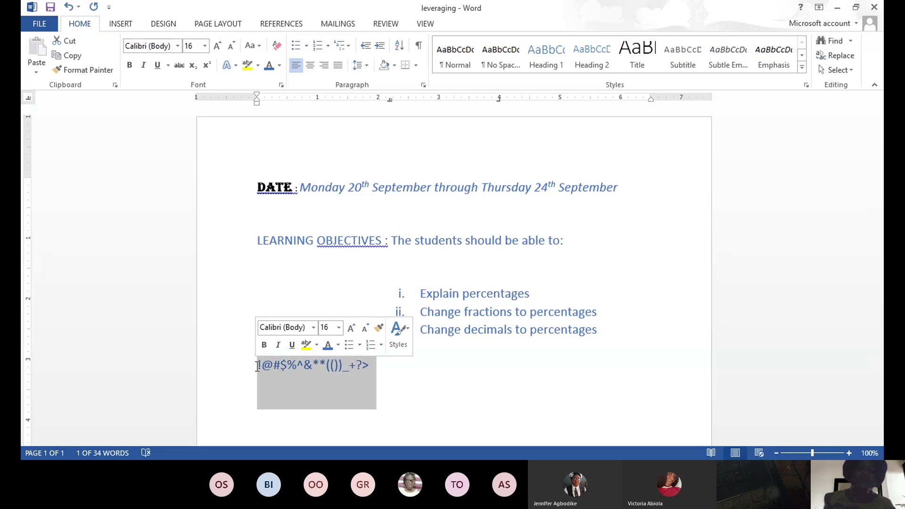
pyautogui.click(396, 385)
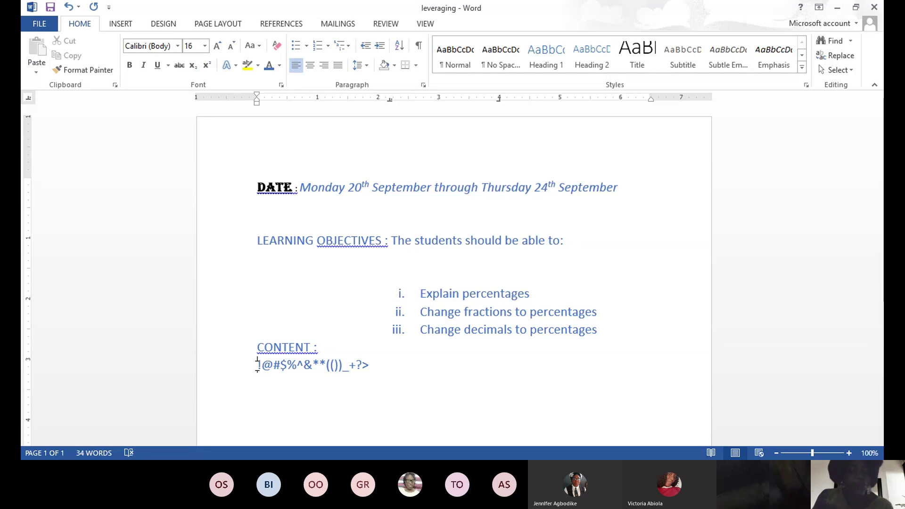
pyautogui.moveTo(257, 366); pyautogui.dragTo(256, 405)
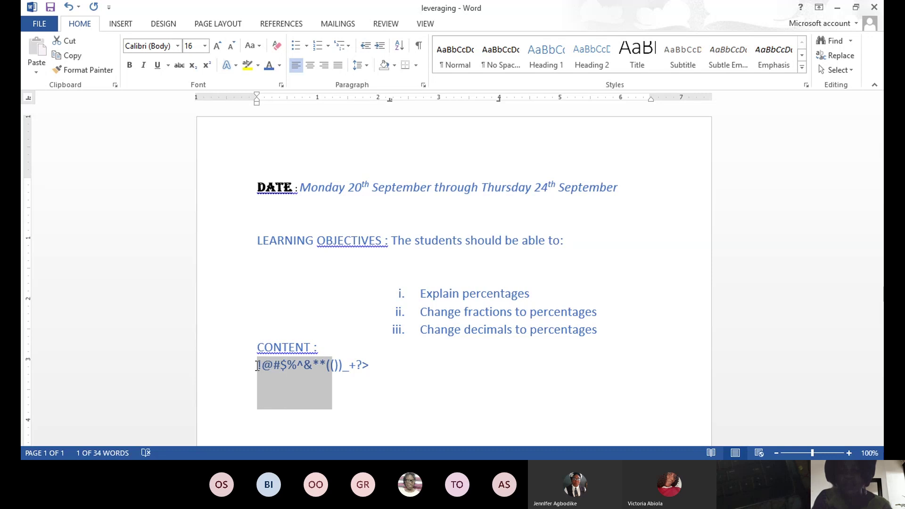
pyautogui.scroll(-2, 256, 366)
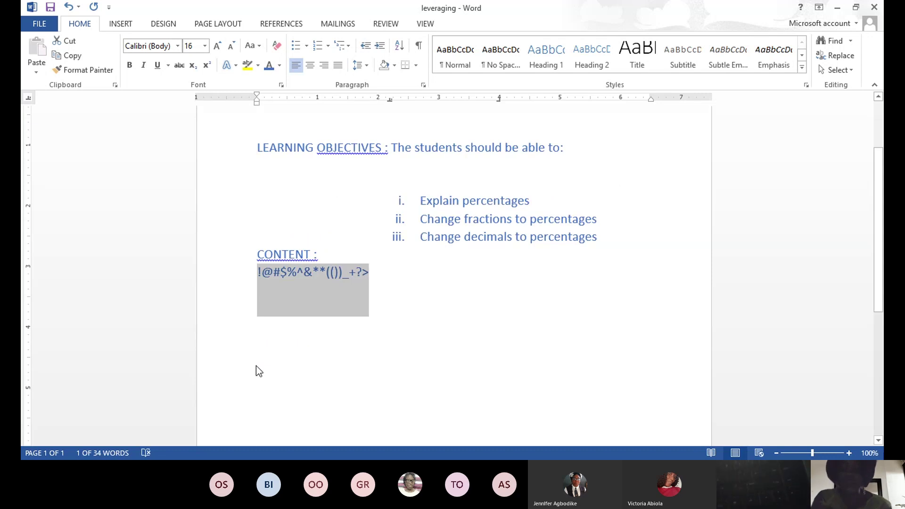
pyautogui.click(377, 334)
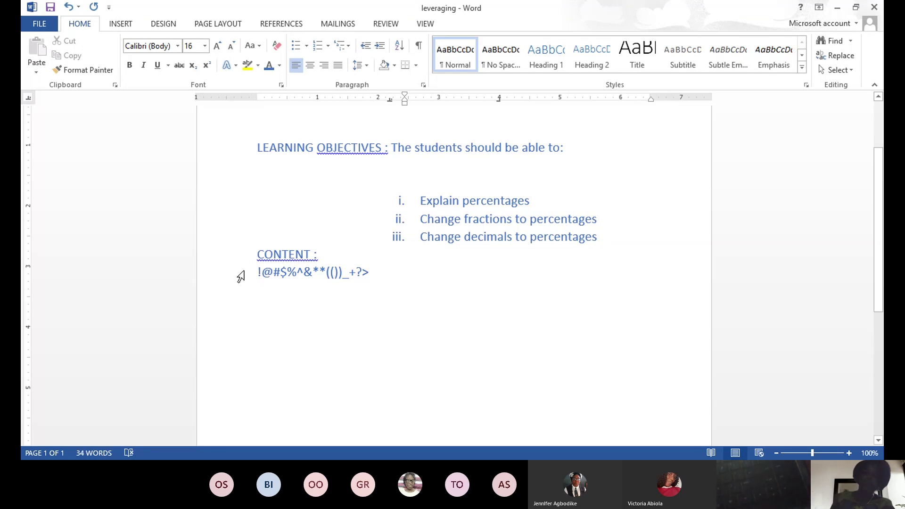
pyautogui.click(215, 277)
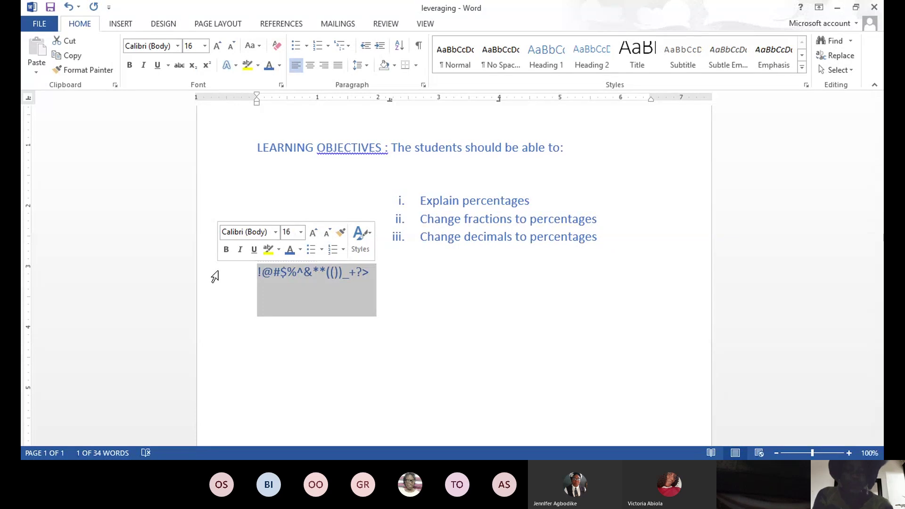
pyautogui.press('BackSpace')
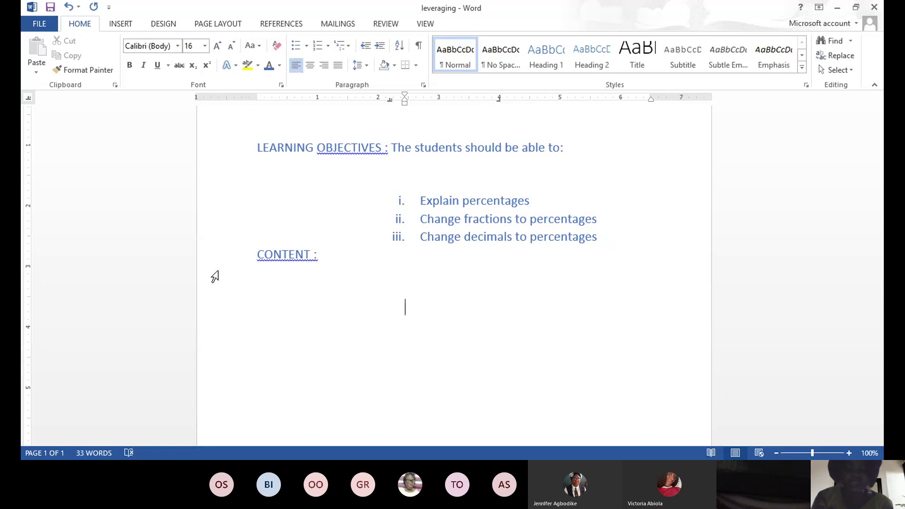
# Step: Leave a blank line below the CONTENT heading and write "eXAMPLES" beneath it
pyautogui.click(313, 278)
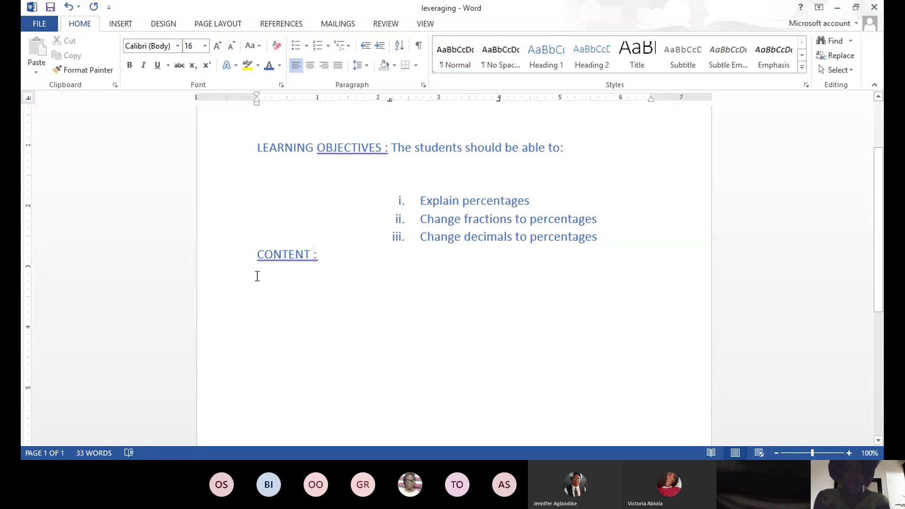
pyautogui.click(332, 262)
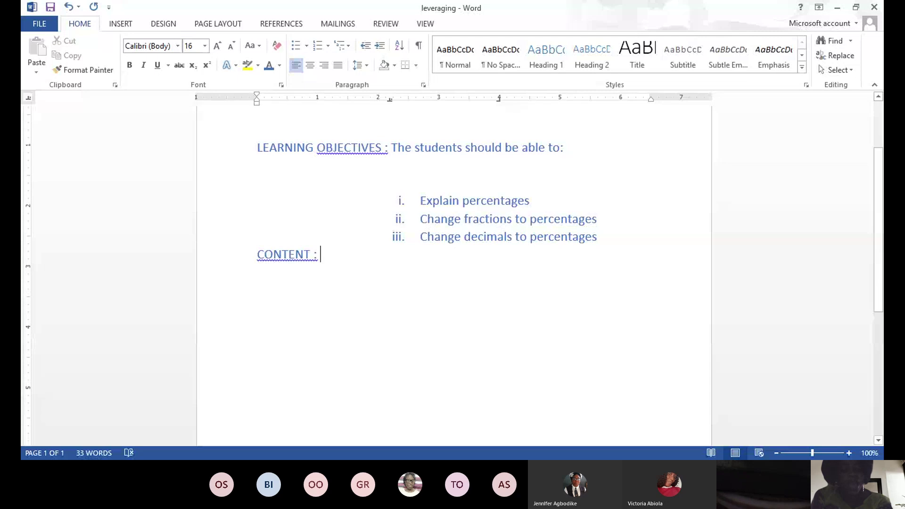
pyautogui.press('Return')
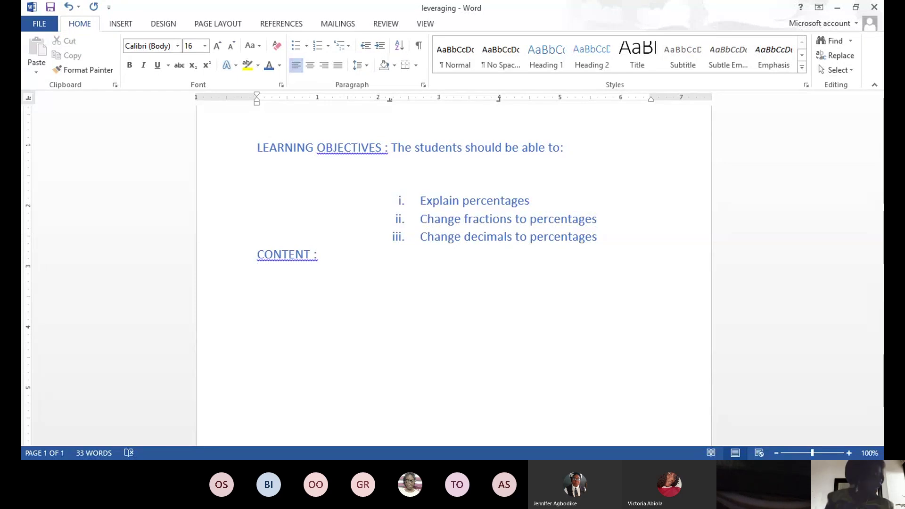
pyautogui.press('Return')
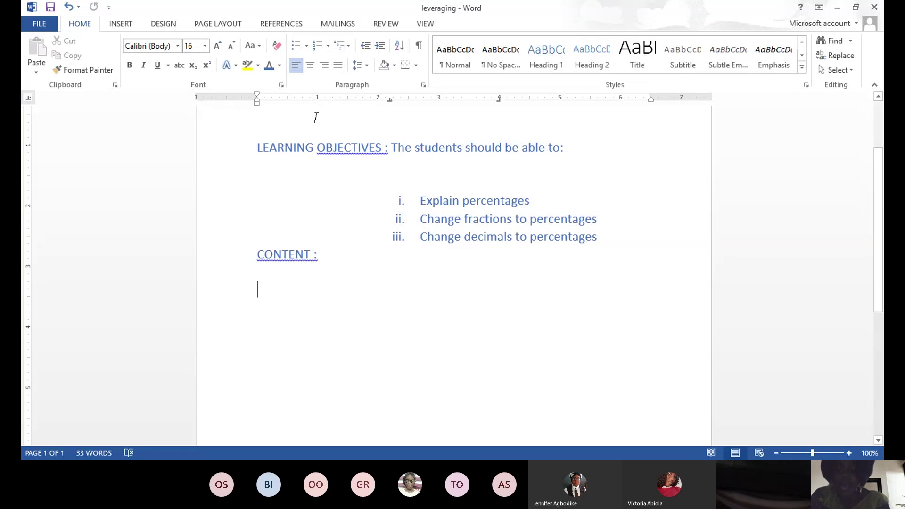
pyautogui.write('eXAM')
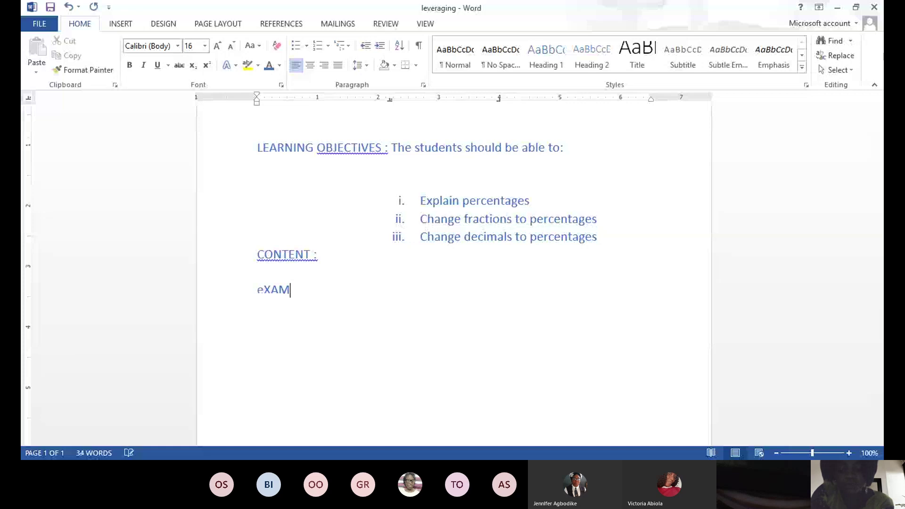
pyautogui.write('PLES')
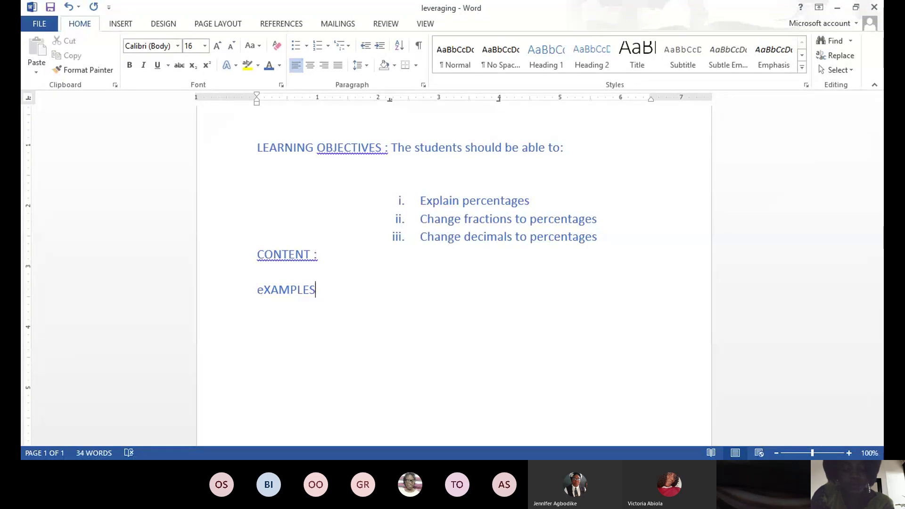
# Step: Correct the word to "Examples" and start a 1. 2. 3. numbered list on the line below it
pyautogui.press('Return')
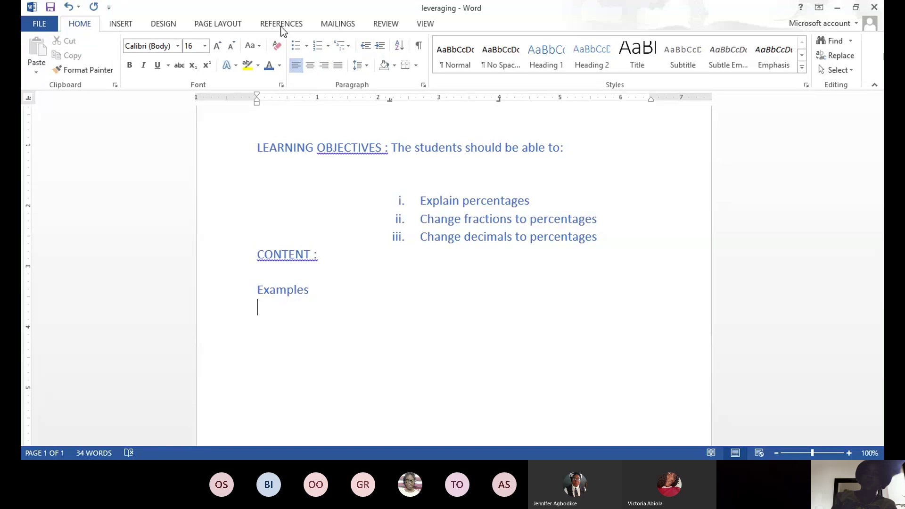
pyautogui.click(328, 46)
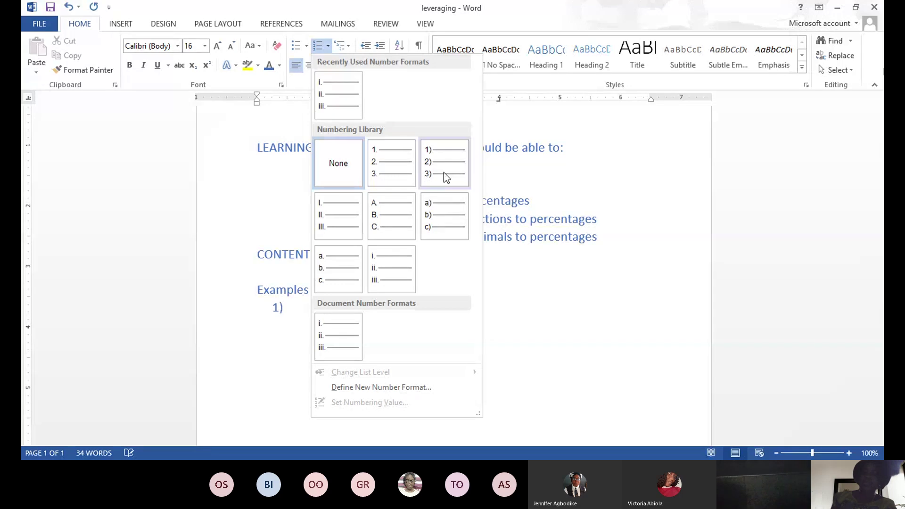
pyautogui.click(397, 165)
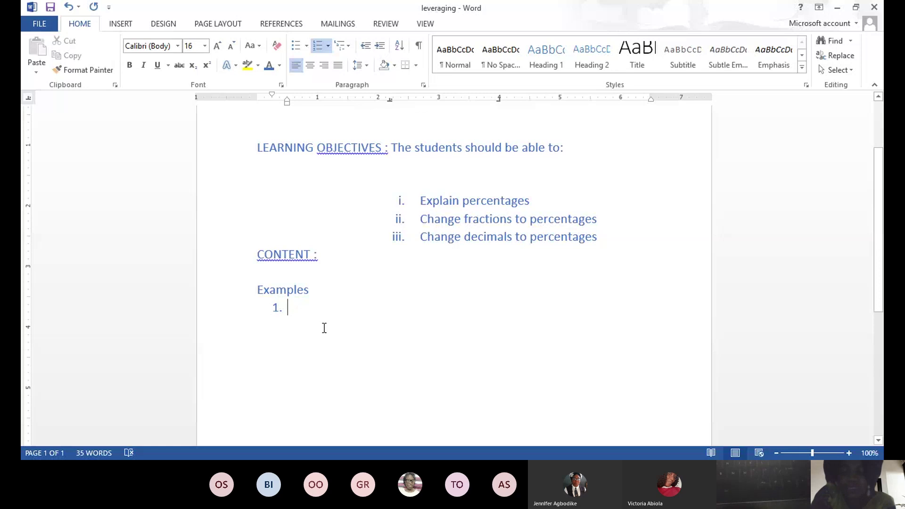
# Step: Write "69% =" as the first item of the numbered list under Examples
pyautogui.write('69')
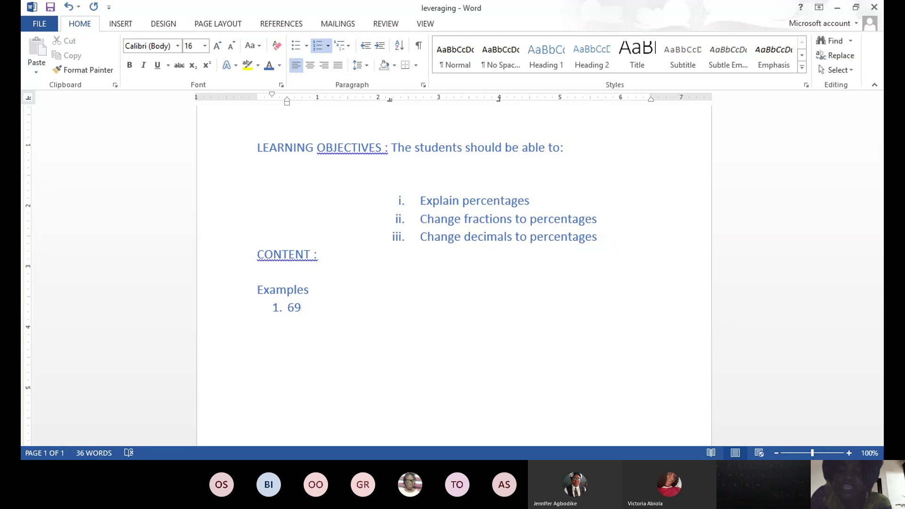
pyautogui.write('%')
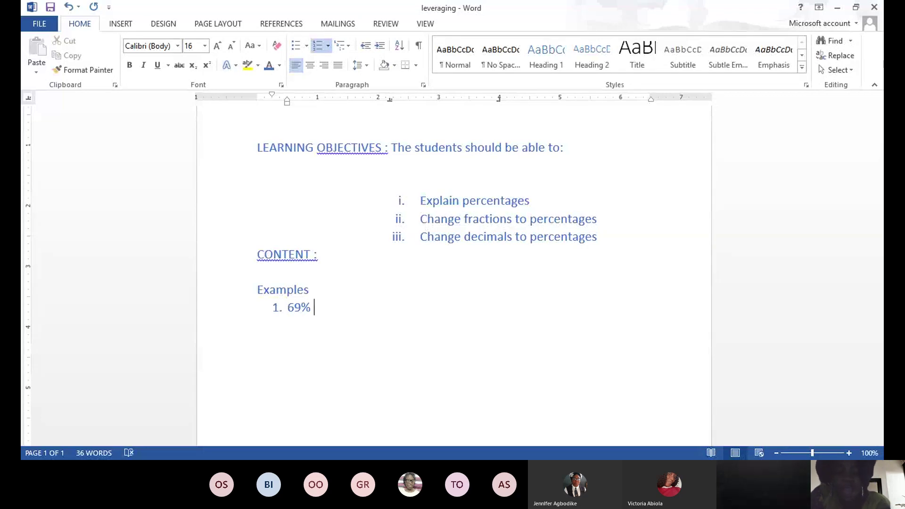
pyautogui.write('=')
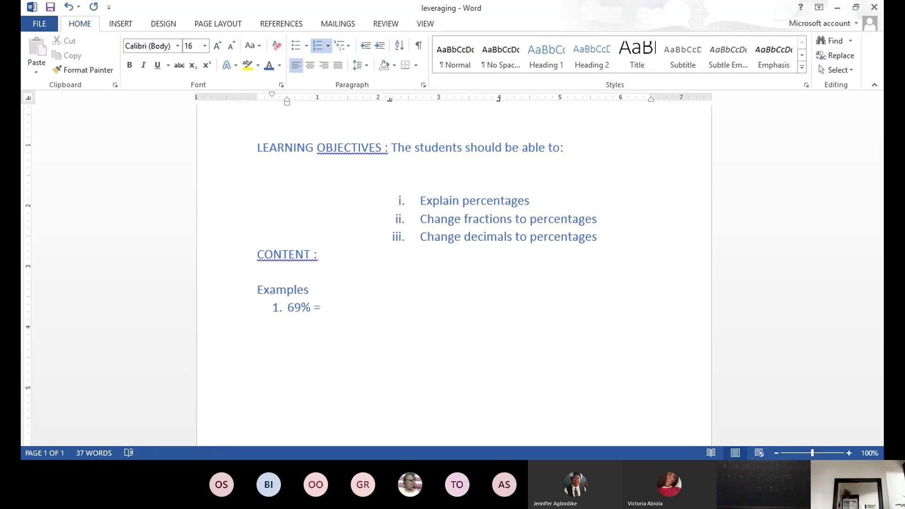
# Step: Write "69/100" after the equals sign, try selecting part of it, and delete the fraction
pyautogui.write('69/100')
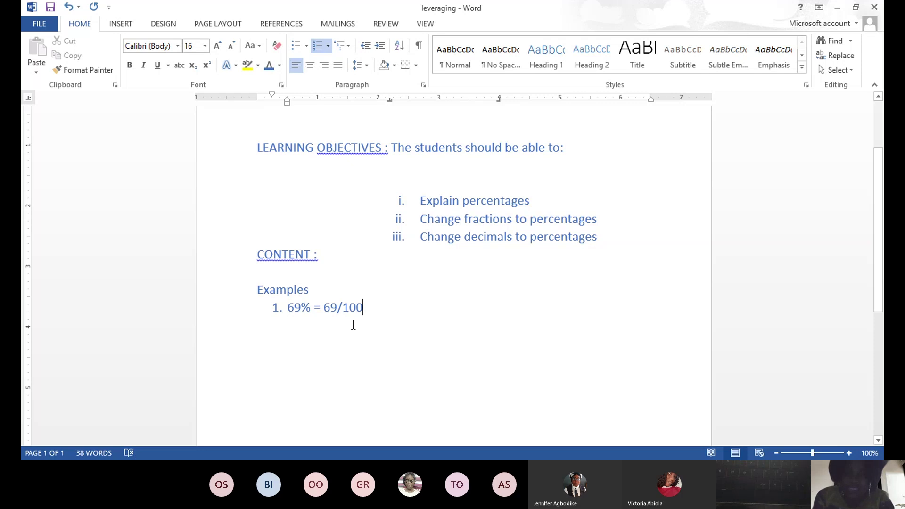
pyautogui.moveTo(331, 309); pyautogui.dragTo(336, 313)
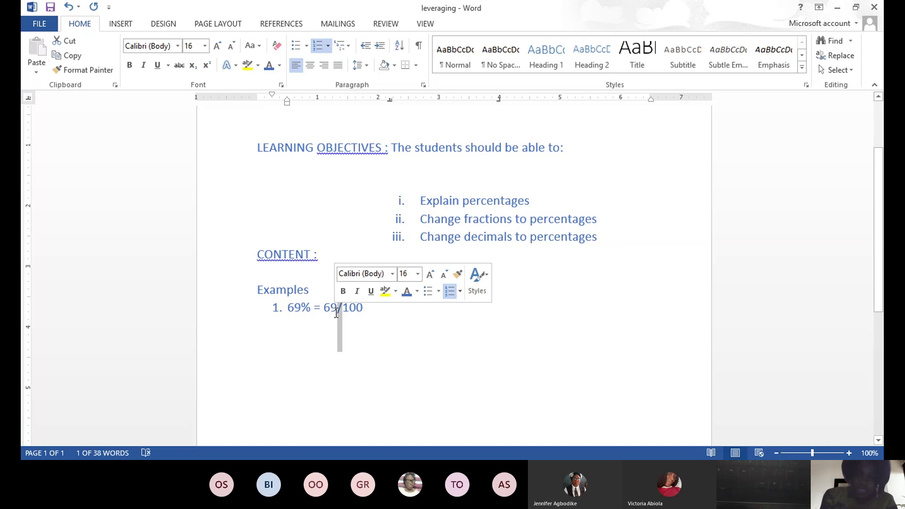
pyautogui.click(397, 326)
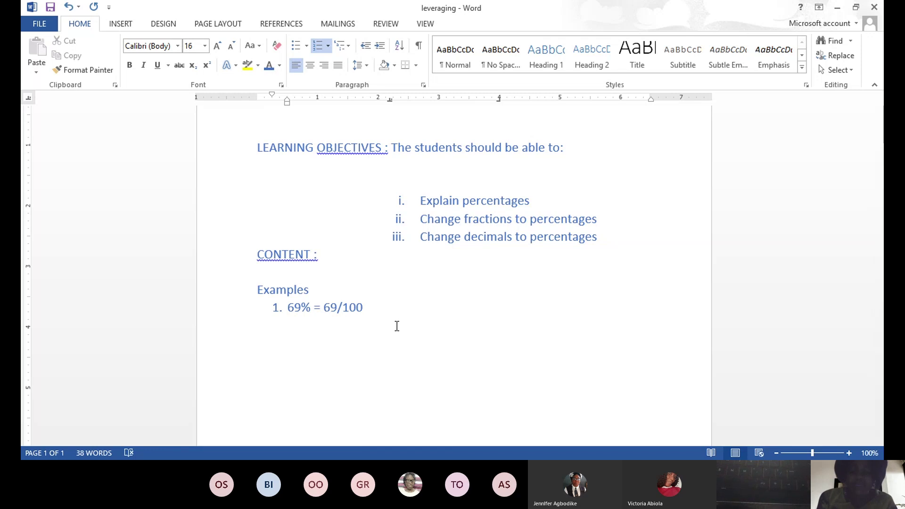
pyautogui.press('BackSpace')
pyautogui.press('BackSpace')
pyautogui.press('BackSpace')
pyautogui.press('BackSpace')
pyautogui.press('BackSpace')
pyautogui.press('BackSpace')
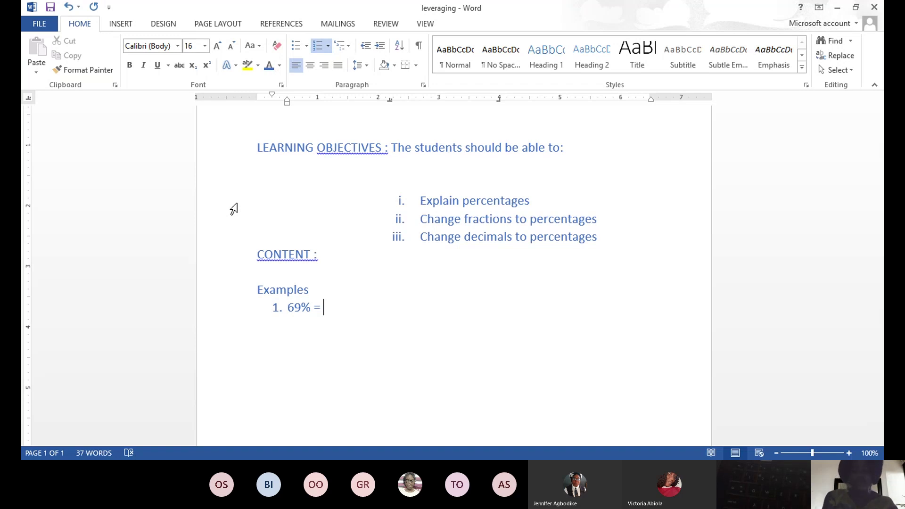
pyautogui.click(121, 24)
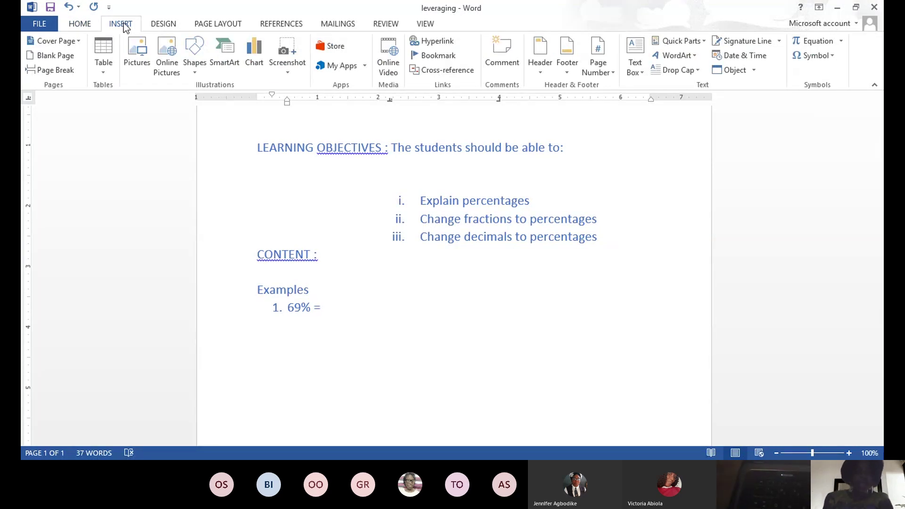
pyautogui.click(641, 73)
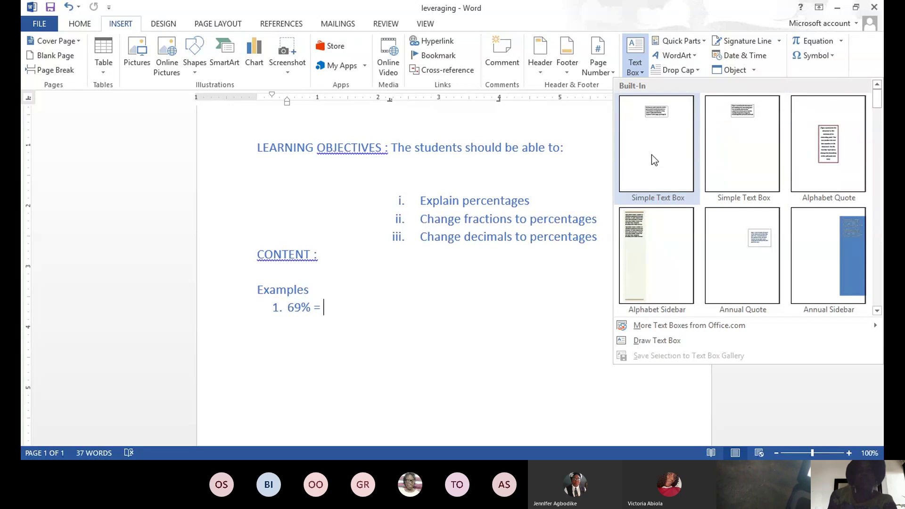
pyautogui.click(645, 342)
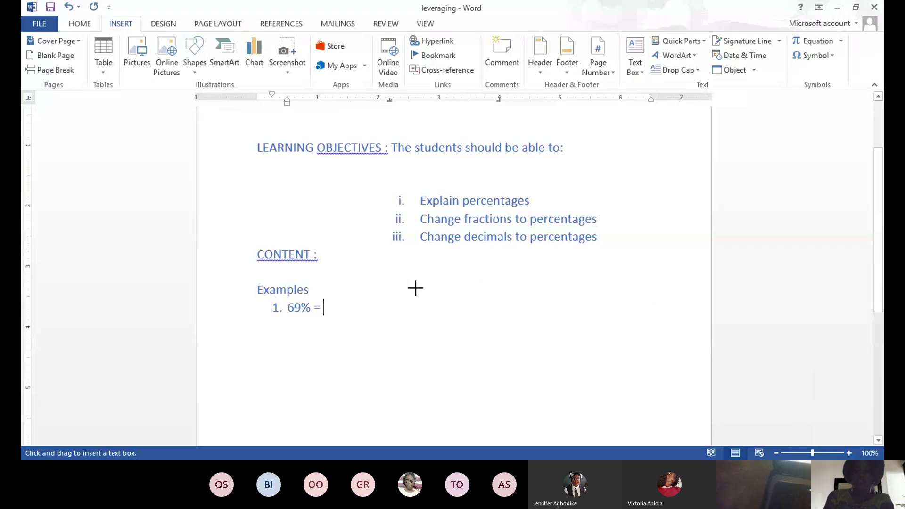
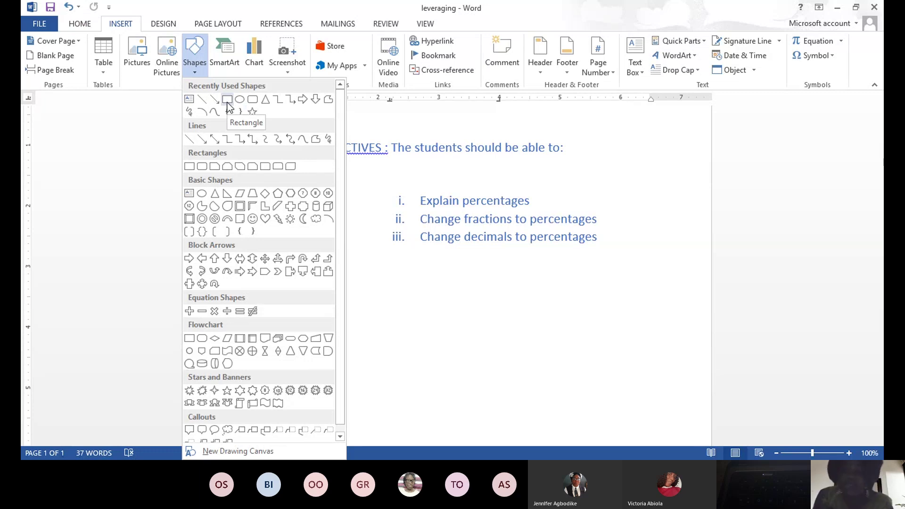
# Step: Draw a rectangle about 0.32" high and 1.24" wide after "69% =" and nudge it vertically level with that line
pyautogui.click(227, 100)
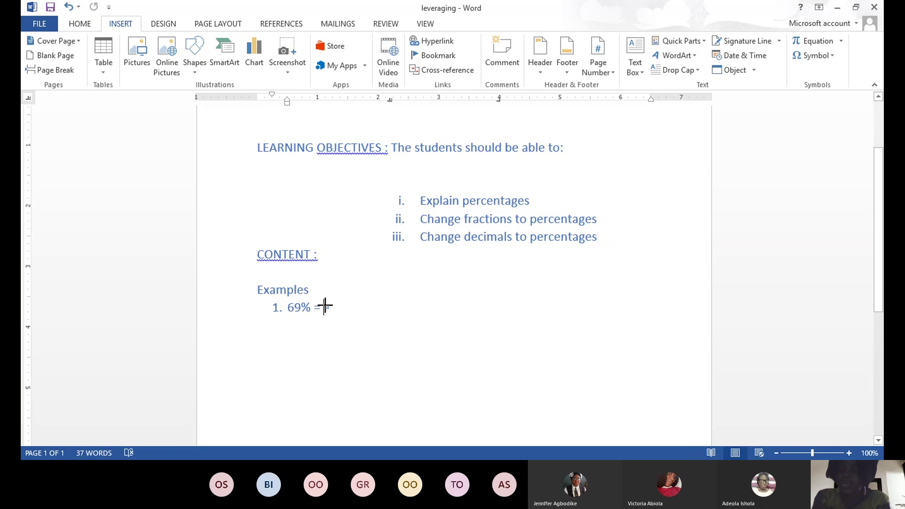
pyautogui.moveTo(324, 305)
pyautogui.mouseDown()
pyautogui.moveTo(402, 305)
pyautogui.moveTo(401, 285)
pyautogui.mouseUp()
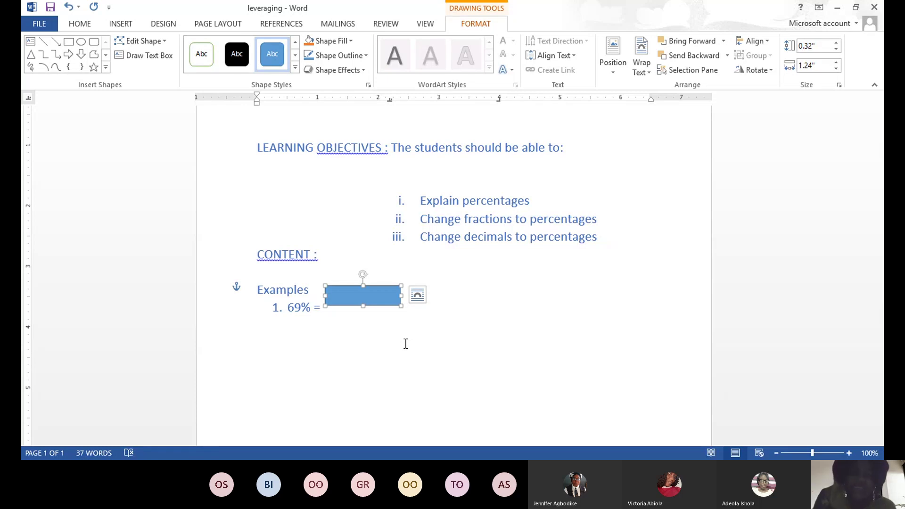
pyautogui.press('Down')
pyautogui.press('Down')
pyautogui.press('Down')
pyautogui.press('Down')
pyautogui.press('Down')
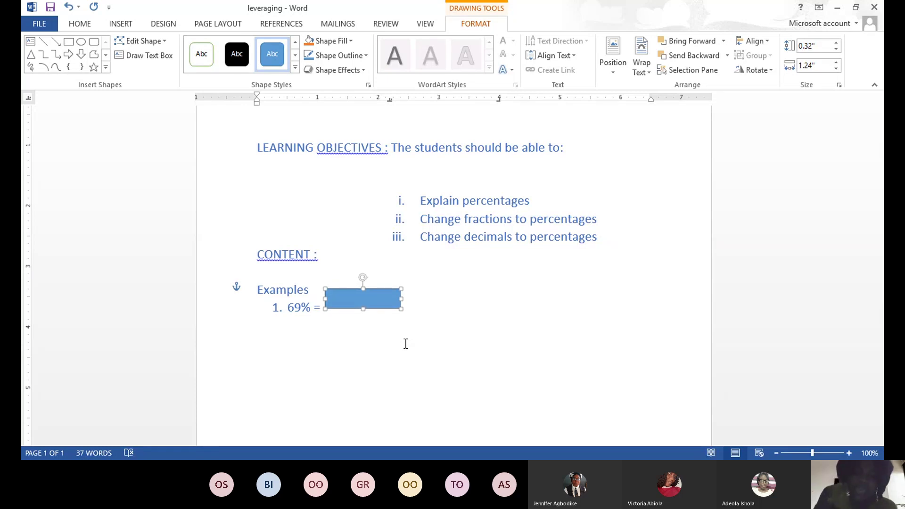
pyautogui.press('Down')
pyautogui.press('Down')
pyautogui.press('Down')
pyautogui.press('Down')
pyautogui.press('Down')
pyautogui.press('Down')
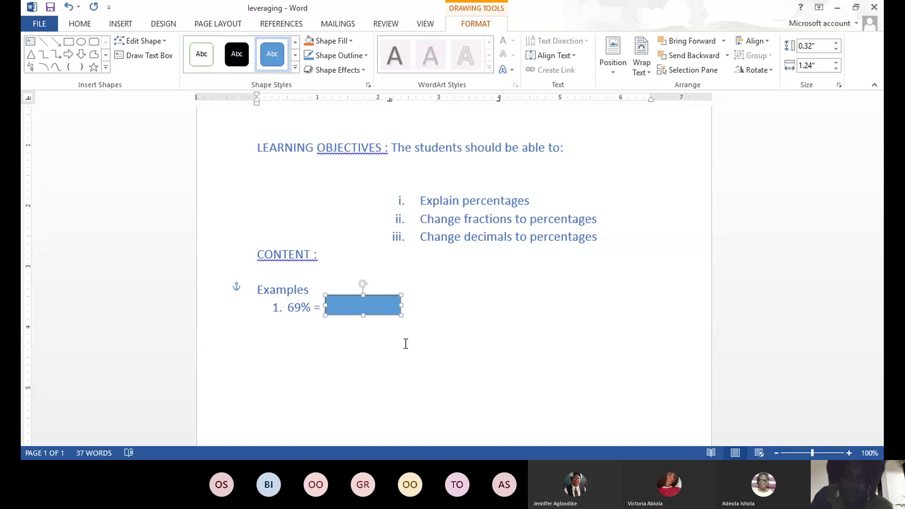
pyautogui.press('Down')
pyautogui.press('Down')
pyautogui.press('Down')
pyautogui.press('Down')
pyautogui.press('Down')
pyautogui.press('Down')
pyautogui.press('Down')
pyautogui.press('Down')
pyautogui.press('Down')
pyautogui.press('Down')
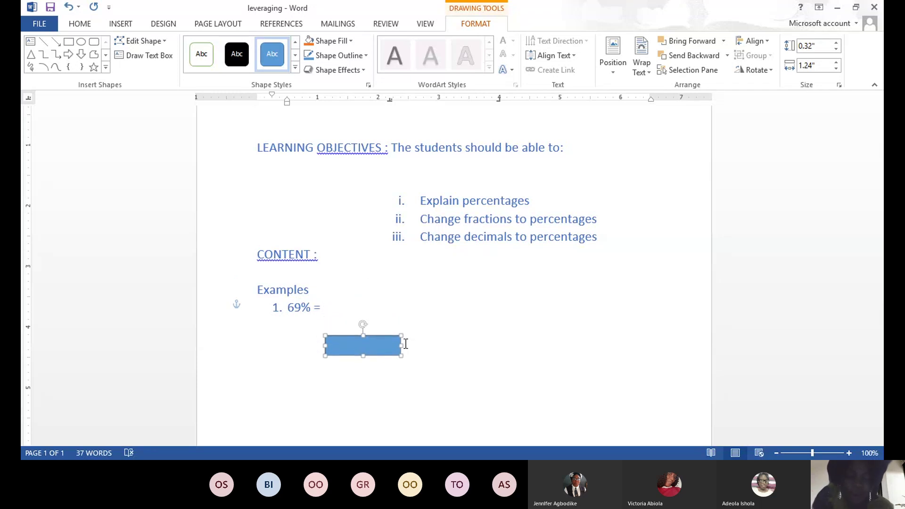
pyautogui.press('Up')
pyautogui.press('Up')
pyautogui.press('Up')
pyautogui.press('Up')
pyautogui.press('Up')
pyautogui.press('Up')
pyautogui.press('Up')
pyautogui.press('Up')
pyautogui.press('Up')
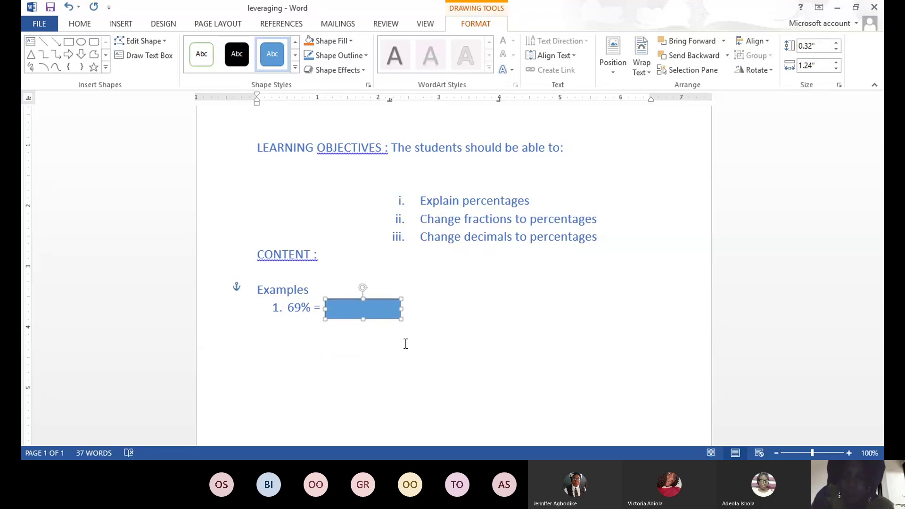
# Step: Nudge the rectangle horizontally until it sits a short gap after the equals sign, using finer moves for the last adjustment
pyautogui.press('Right')
pyautogui.press('Right')
pyautogui.press('Right')
pyautogui.press('Right')
pyautogui.press('Right')
pyautogui.press('Right')
pyautogui.press('Right')
pyautogui.press('Right')
pyautogui.press('Right')
pyautogui.press('Right')
pyautogui.press('Right')
pyautogui.press('Right')
pyautogui.press('Right')
pyautogui.press('Right')
pyautogui.press('Right')
pyautogui.press('Right')
pyautogui.press('Right')
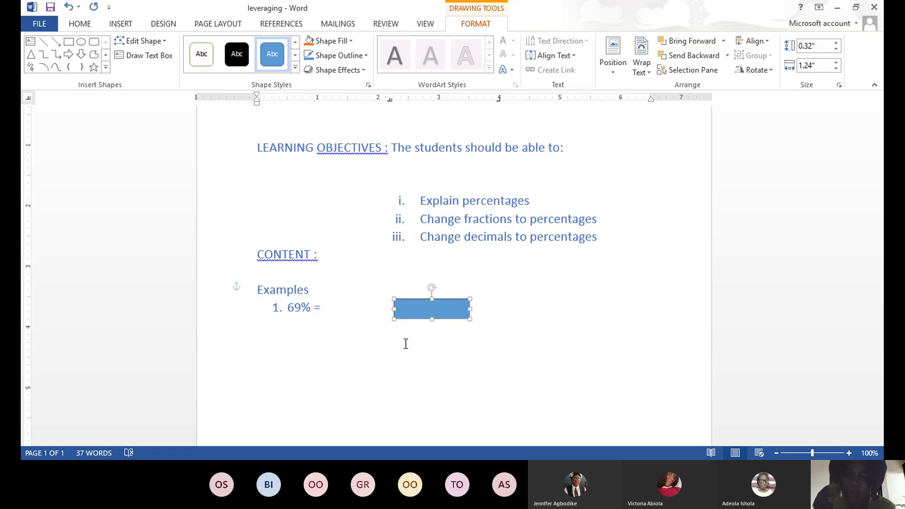
pyautogui.press('Right')
pyautogui.press('Right')
pyautogui.press('Right')
pyautogui.press('Right')
pyautogui.press('Right')
pyautogui.press('Right')
pyautogui.press('Right')
pyautogui.press('Right')
pyautogui.press('Right')
pyautogui.press('Right')
pyautogui.press('Right')
pyautogui.press('Right')
pyautogui.press('Right')
pyautogui.press('Left')
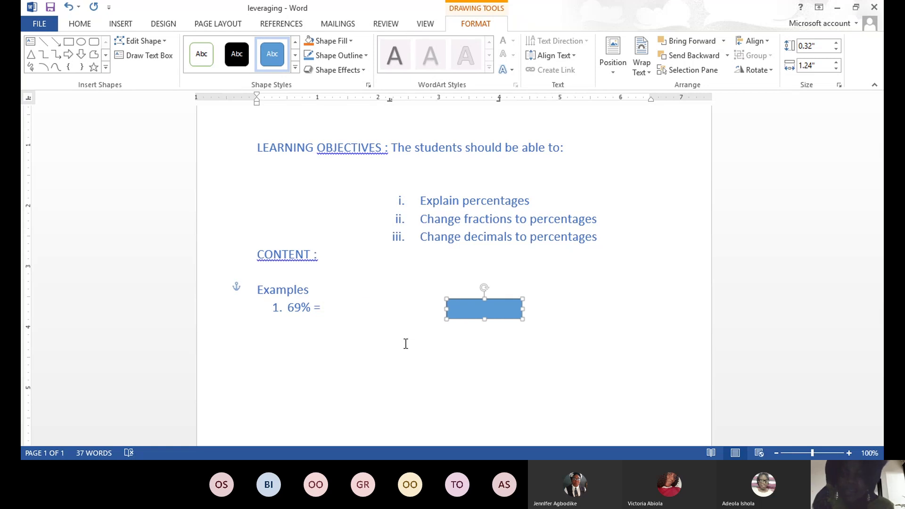
pyautogui.press('Left')
pyautogui.press('Left')
pyautogui.press('Left')
pyautogui.press('Left')
pyautogui.press('Left')
pyautogui.press('Left')
pyautogui.press('Left')
pyautogui.press('Left')
pyautogui.press('Left')
pyautogui.press('Left')
pyautogui.press('Left')
pyautogui.press('Left')
pyautogui.press('Left')
pyautogui.press('Left')
pyautogui.press('Left')
pyautogui.press('Left')
pyautogui.press('Left')
pyautogui.press('Left')
pyautogui.press('Left')
pyautogui.press('Left')
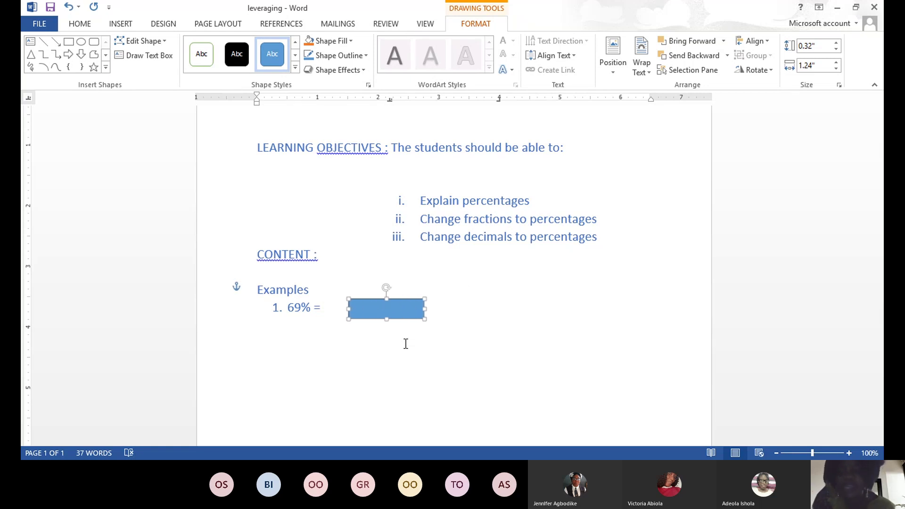
pyautogui.hotkey('ctrl', 'Left')
pyautogui.hotkey('ctrl', 'Left')
pyautogui.hotkey('ctrl', 'Left')
pyautogui.hotkey('ctrl', 'Left')
pyautogui.hotkey('ctrl', 'Left')
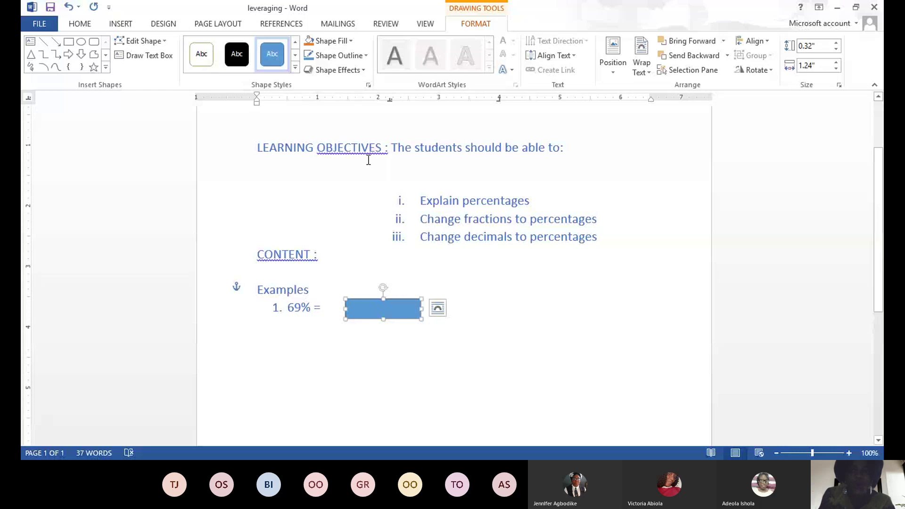
# Step: Set the rectangle beside "69% =" to No Fill
pyautogui.click(351, 42)
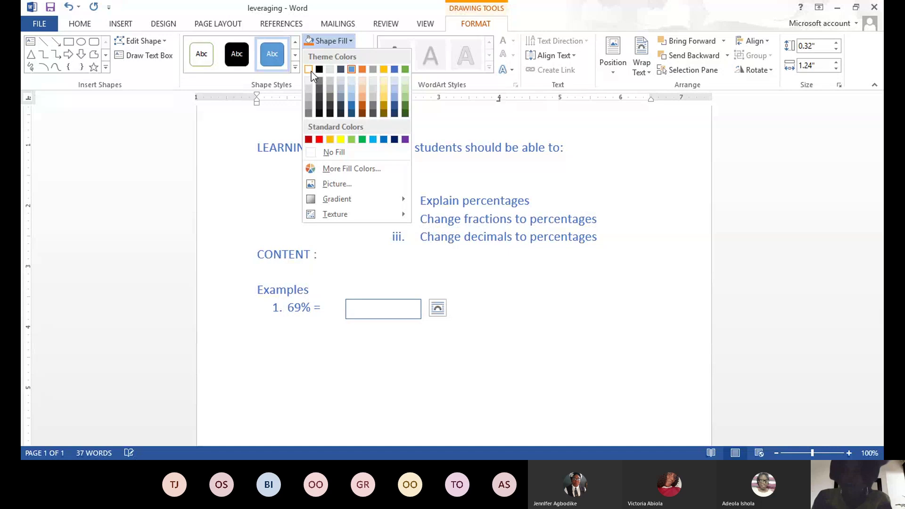
pyautogui.click(340, 153)
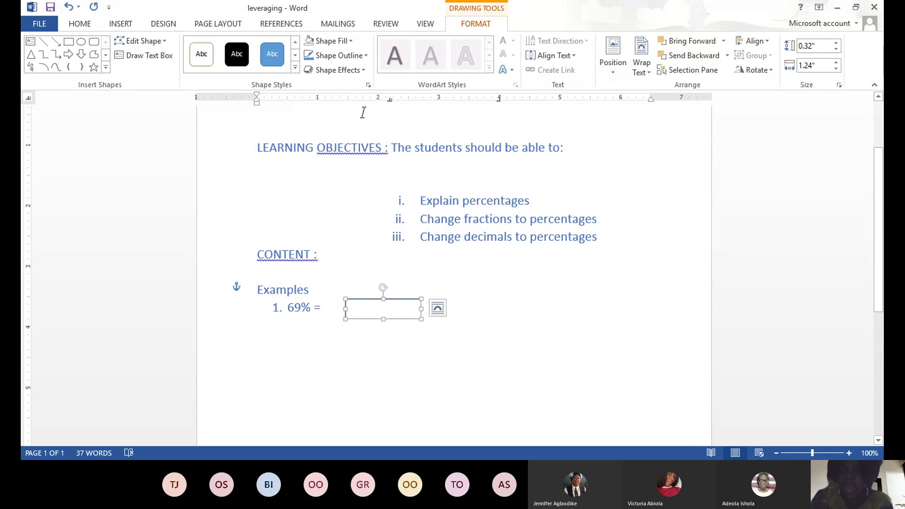
# Step: Set the rectangle to No Outline, and deselect and reselect it to check its look
pyautogui.click(366, 56)
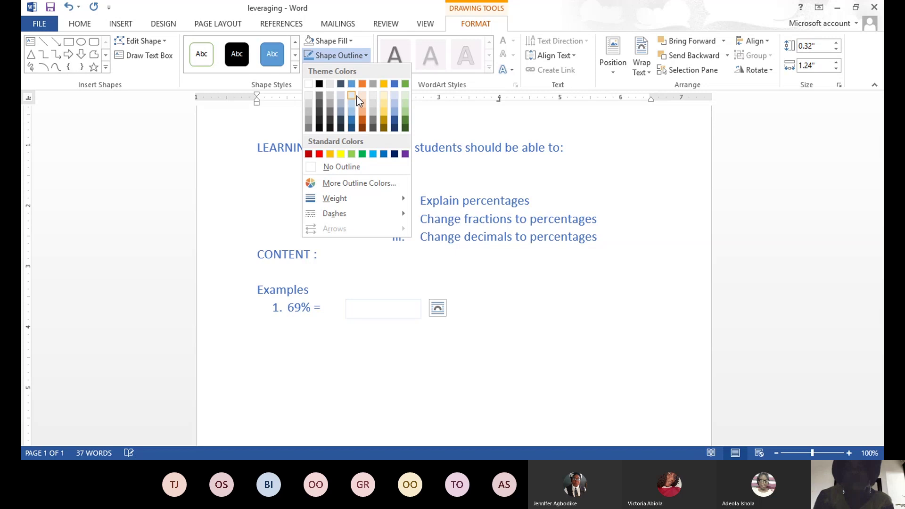
pyautogui.click(328, 168)
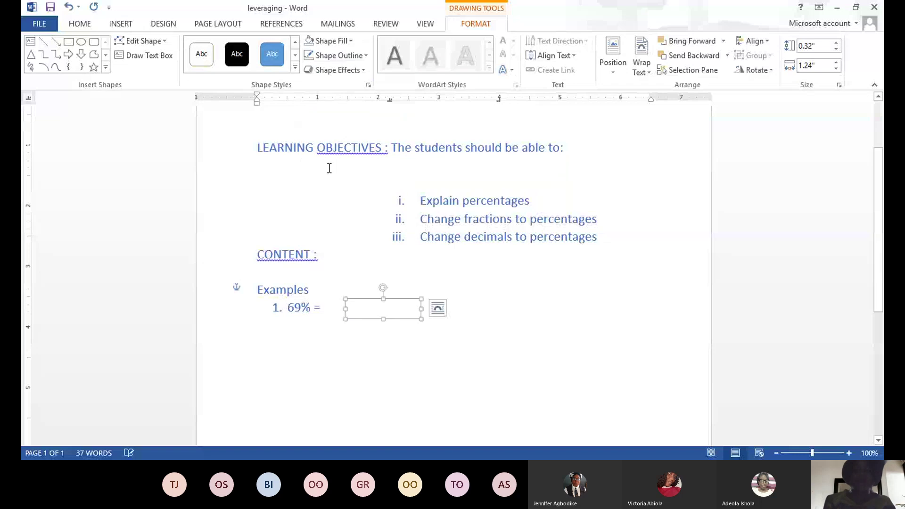
pyautogui.click(580, 336)
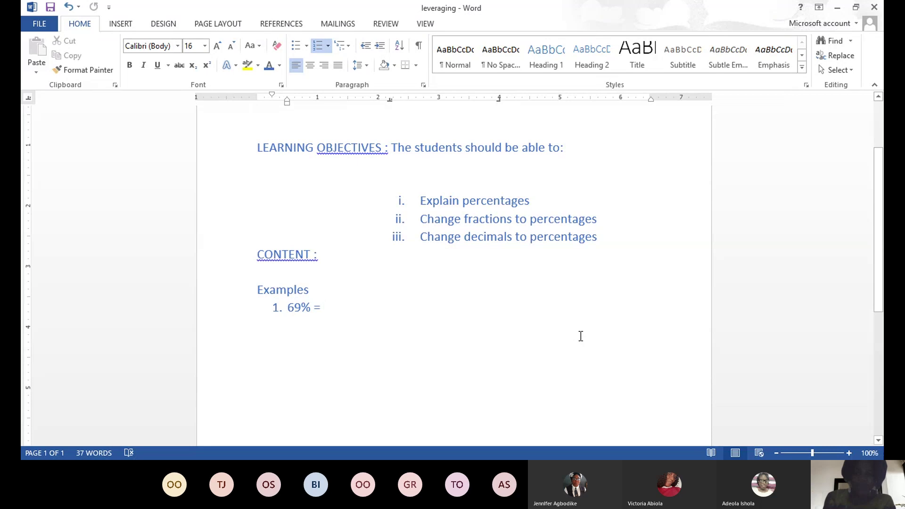
pyautogui.click(392, 317)
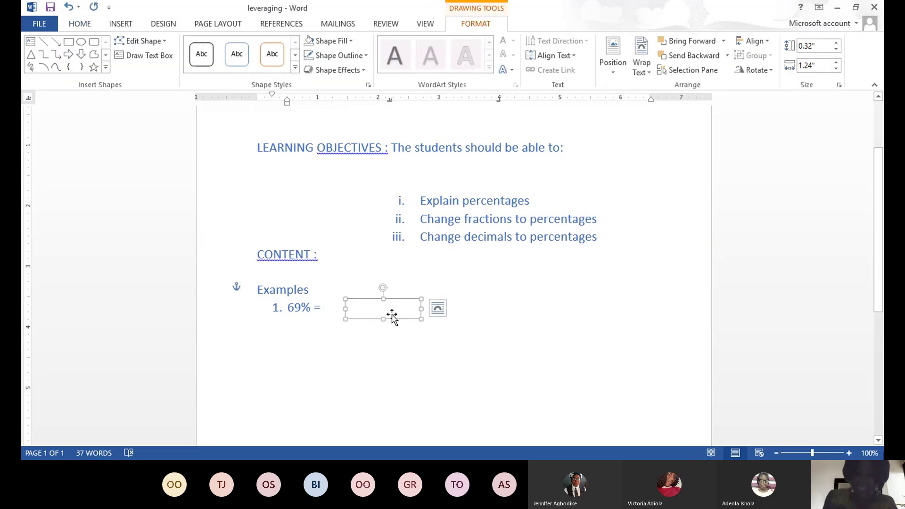
pyautogui.click(543, 308)
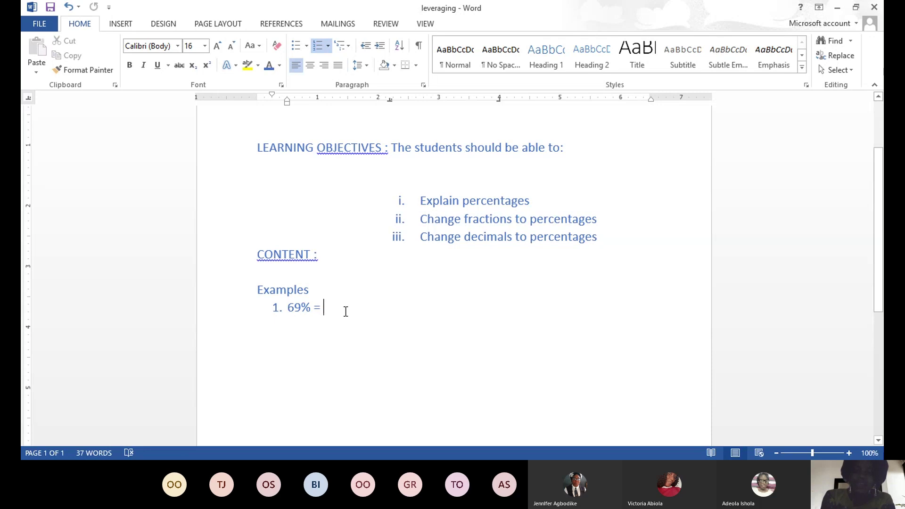
# Step: Give the rectangle beside "69% =" a black outline and deselect it
pyautogui.moveTo(345, 298); pyautogui.dragTo(421, 319)
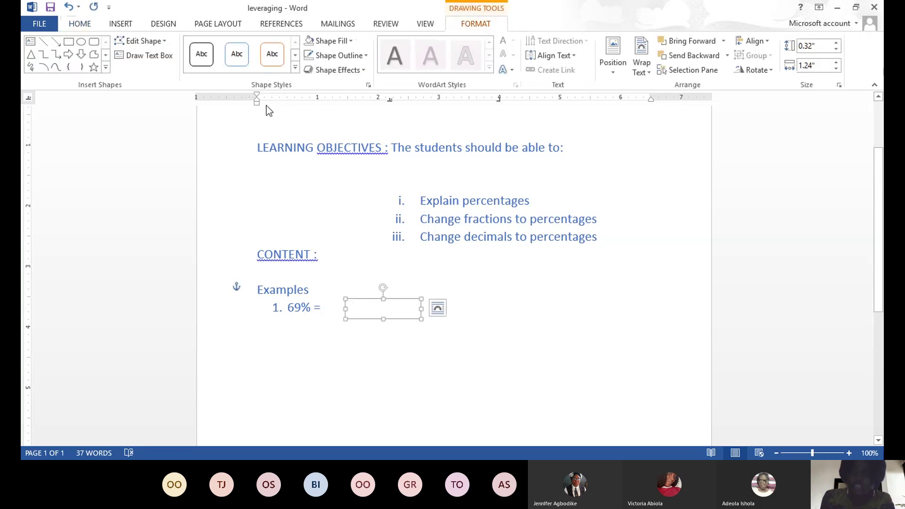
pyautogui.click(365, 56)
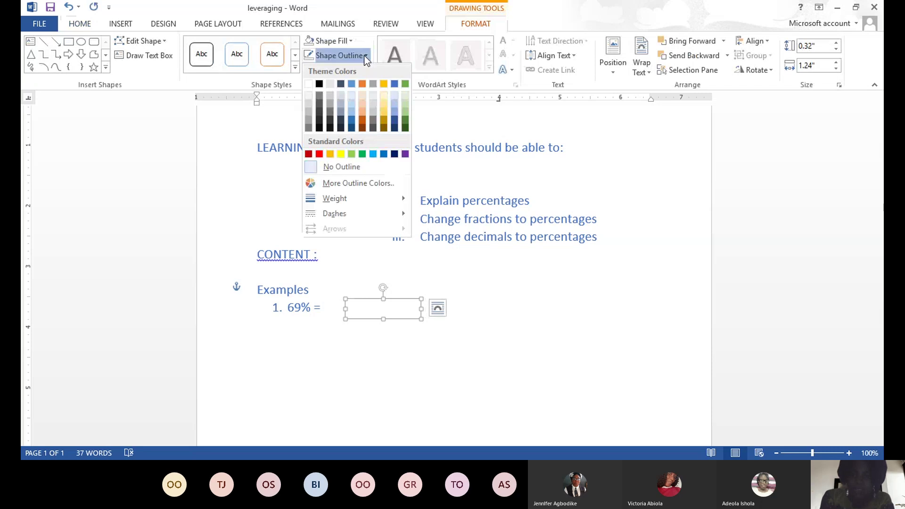
pyautogui.click(319, 84)
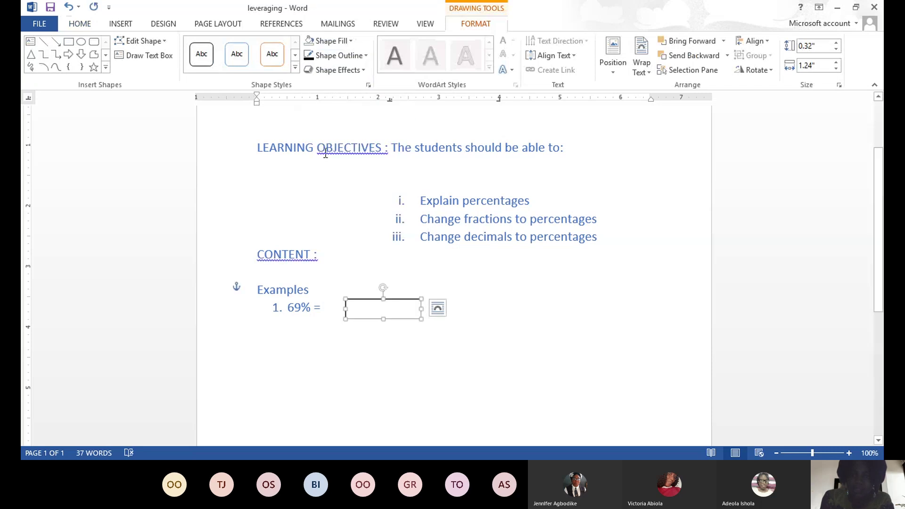
pyautogui.click(451, 289)
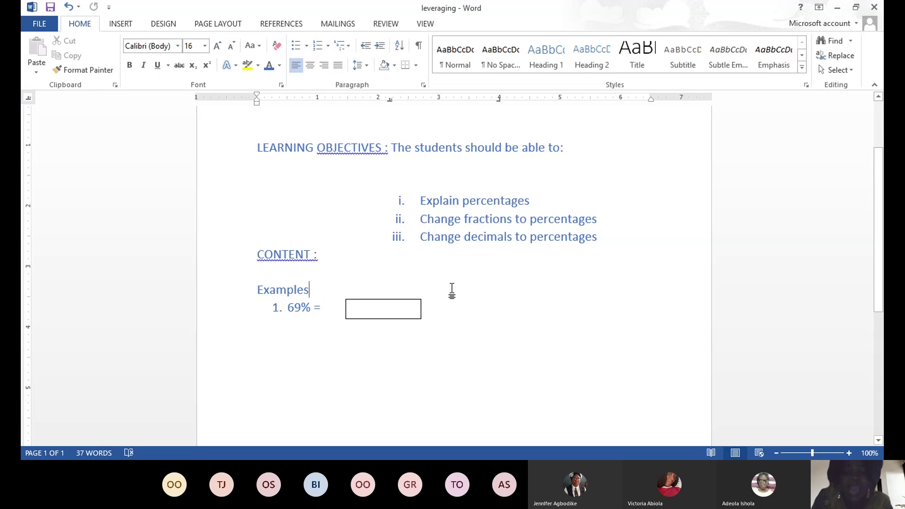
# Step: Draw a horizontal line about 1.35" long just below the rectangle beside "69% =" and deselect it
pyautogui.click(118, 27)
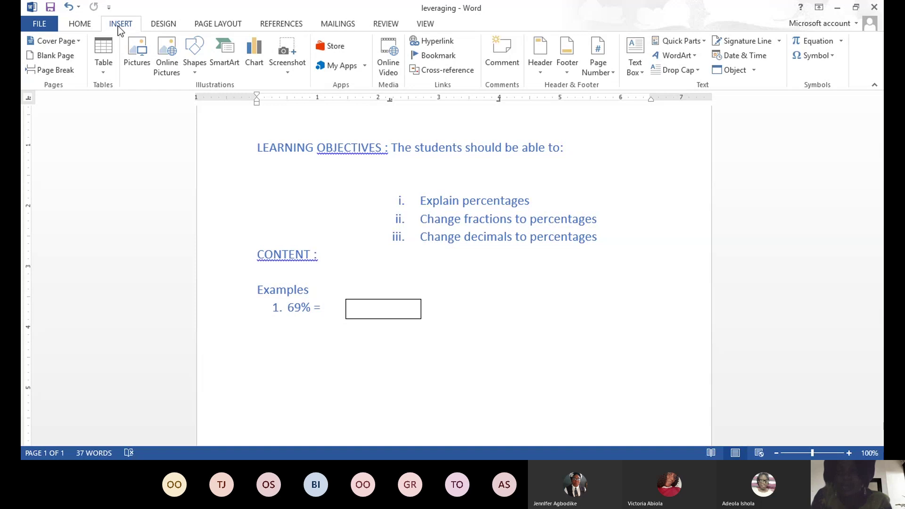
pyautogui.click(196, 72)
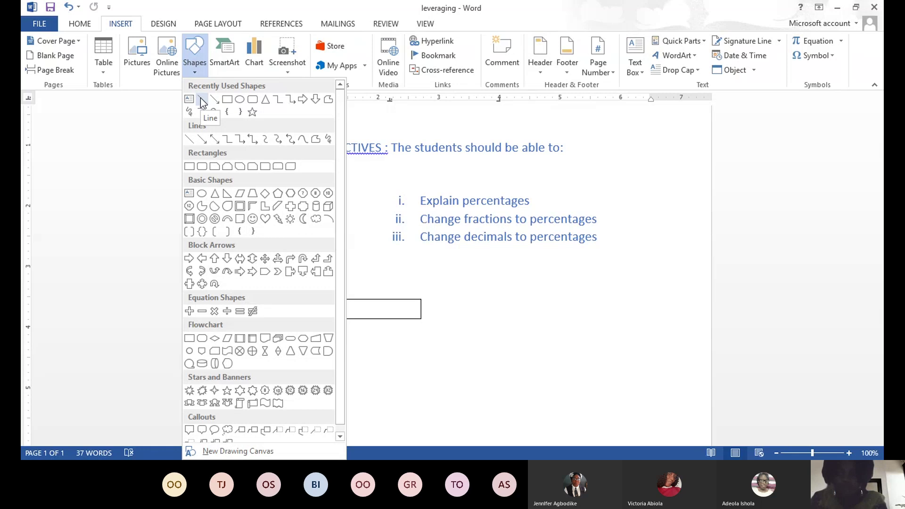
pyautogui.click(201, 100)
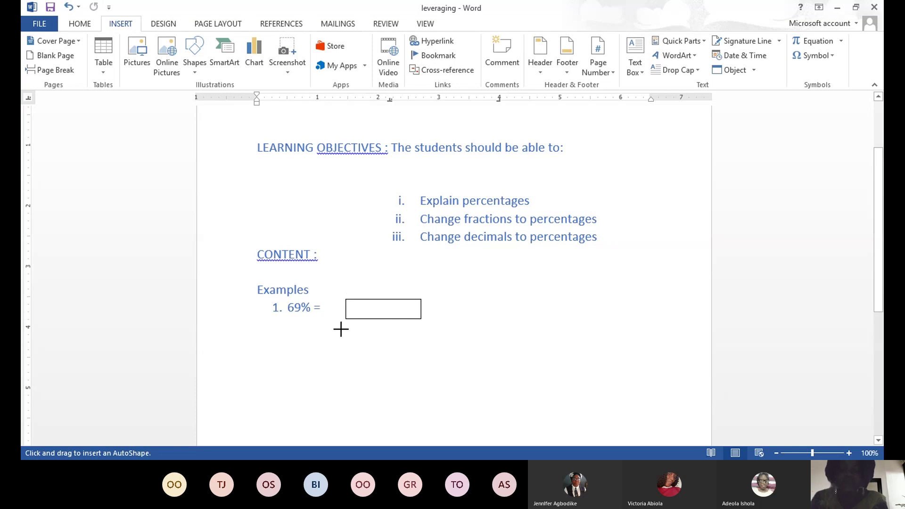
pyautogui.moveTo(340, 329)
pyautogui.mouseDown()
pyautogui.moveTo(445, 326)
pyautogui.moveTo(423, 329)
pyautogui.mouseUp()
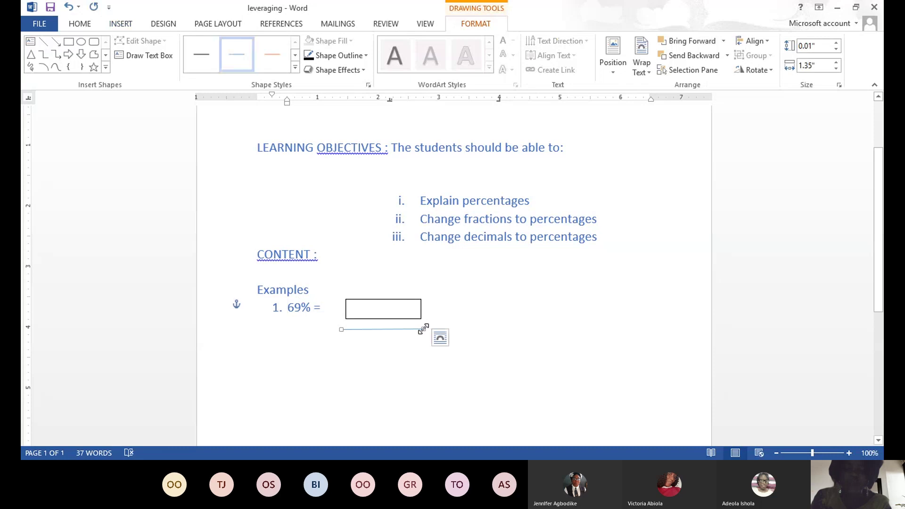
pyautogui.click(486, 320)
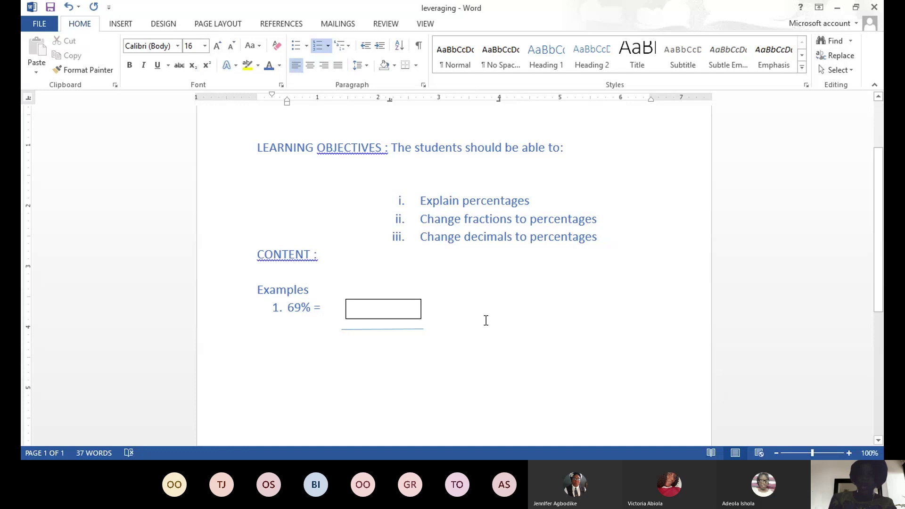
# Step: Select the line below the rectangle and nudge it left and back right to its starting position
pyautogui.click(369, 330)
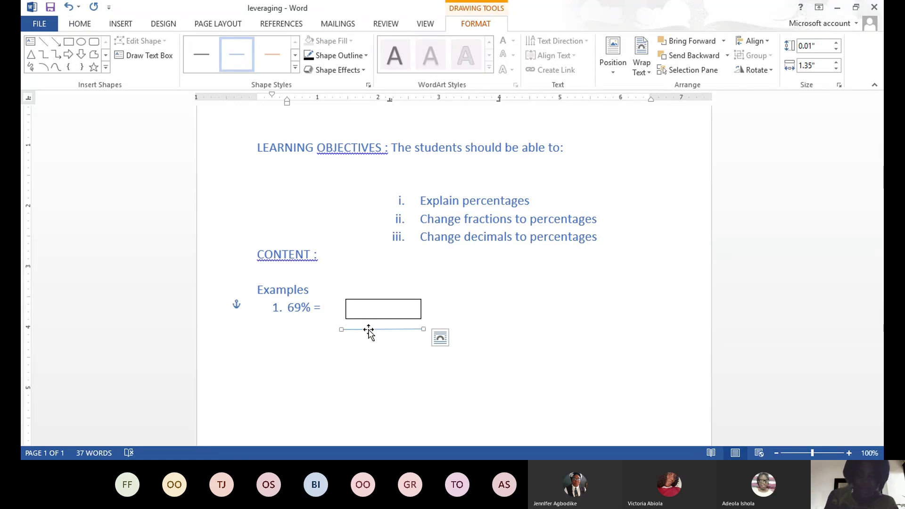
pyautogui.press('Left')
pyautogui.press('Left')
pyautogui.press('Left')
pyautogui.press('Left')
pyautogui.press('Left')
pyautogui.press('Left')
pyautogui.press('Left')
pyautogui.press('Left')
pyautogui.press('Left')
pyautogui.press('Left')
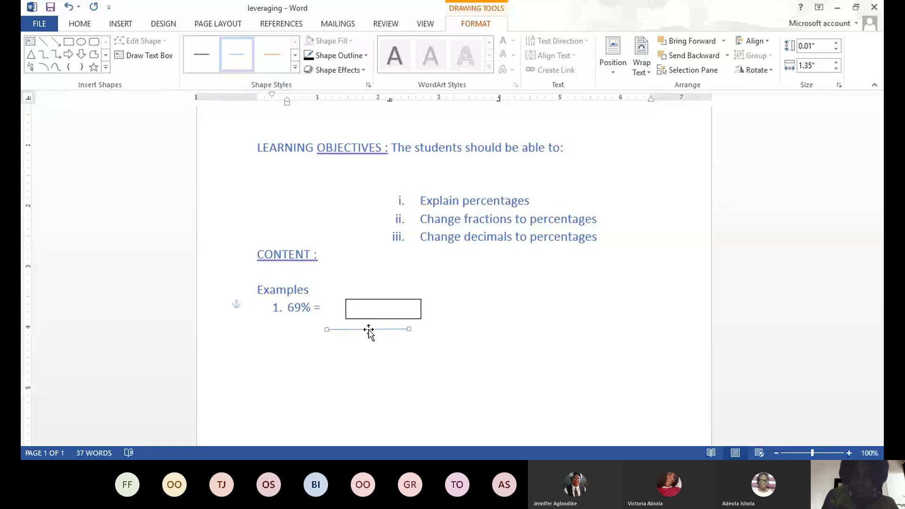
pyautogui.press('Right')
pyautogui.press('Right')
pyautogui.press('Right')
pyautogui.press('Right')
pyautogui.press('Right')
pyautogui.press('Right')
pyautogui.press('Right')
pyautogui.press('Right')
pyautogui.press('Right')
pyautogui.press('Right')
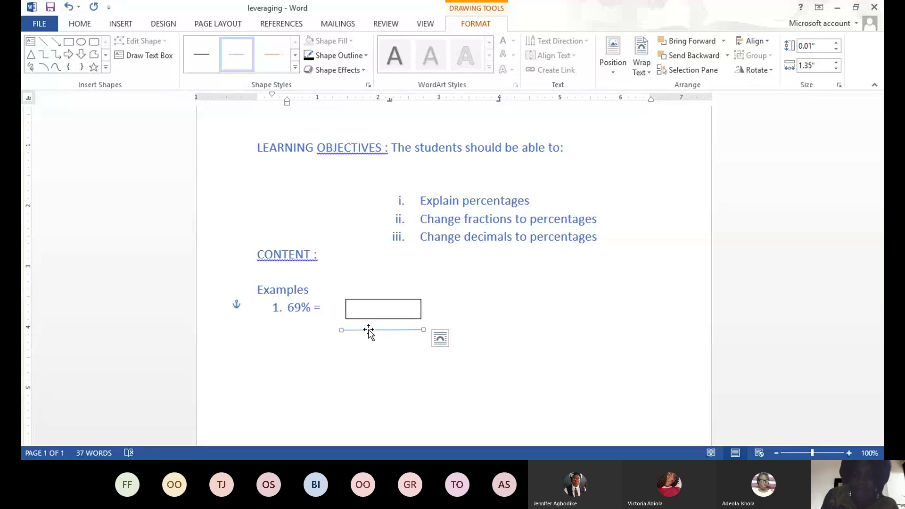
# Step: Nudge the line down and back up until it sits just beneath the rectangle's lower edge, using fine moves for the last adjustment
pyautogui.press('Down')
pyautogui.press('Down')
pyautogui.press('Down')
pyautogui.press('Down')
pyautogui.press('Down')
pyautogui.press('Down')
pyautogui.press('Down')
pyautogui.press('Down')
pyautogui.press('Down')
pyautogui.press('Down')
pyautogui.press('Down')
pyautogui.press('Down')
pyautogui.press('Down')
pyautogui.press('Down')
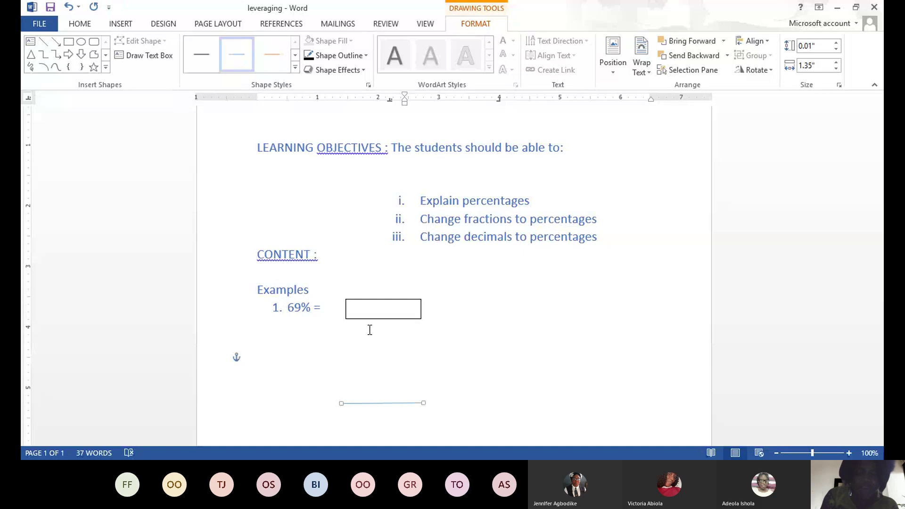
pyautogui.press('Up')
pyautogui.press('Up')
pyautogui.press('Up')
pyautogui.press('Up')
pyautogui.press('Up')
pyautogui.press('Up')
pyautogui.press('Up')
pyautogui.press('Up')
pyautogui.press('Up')
pyautogui.press('Up')
pyautogui.press('Up')
pyautogui.press('Up')
pyautogui.press('Up')
pyautogui.press('Up')
pyautogui.press('Up')
pyautogui.press('Up')
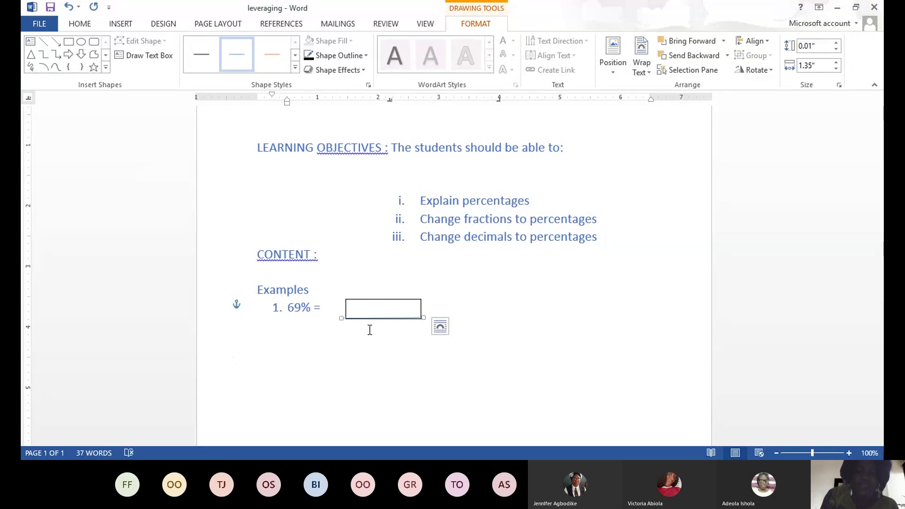
pyautogui.press('Down')
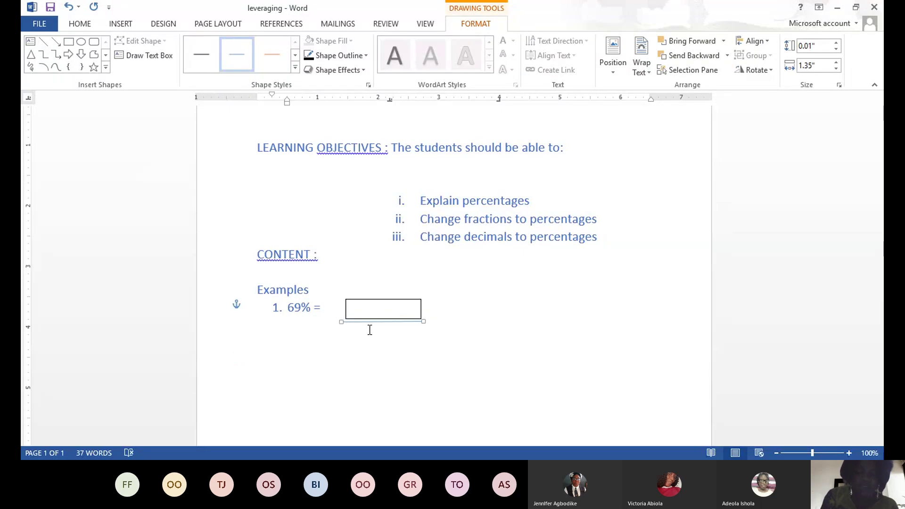
pyautogui.hotkey('ctrl', 'Down')
pyautogui.hotkey('ctrl', 'Right')
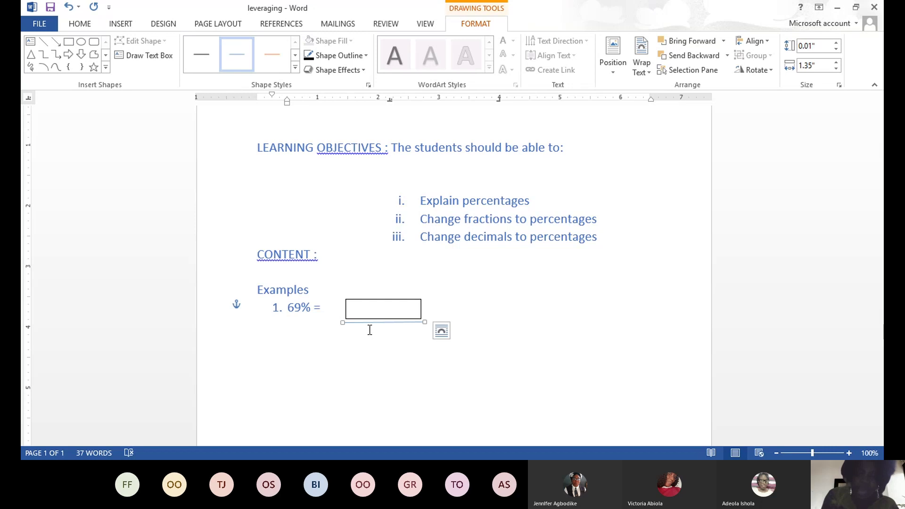
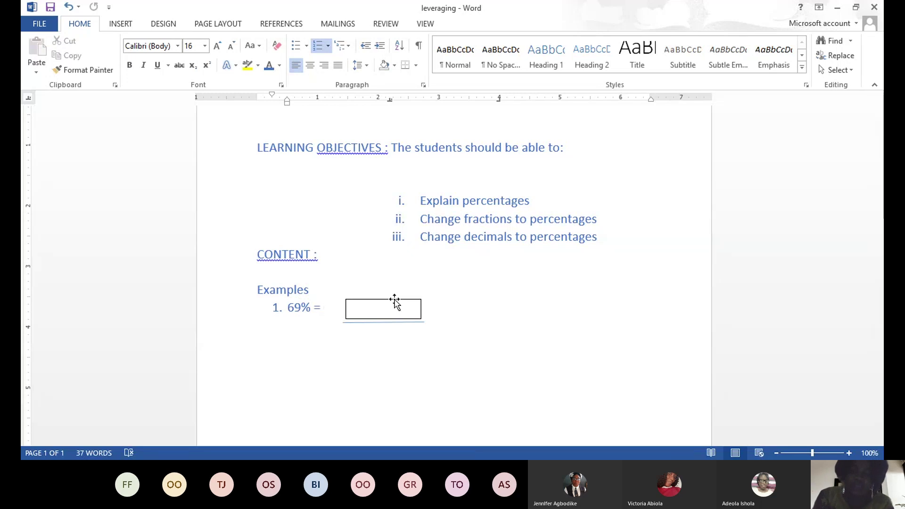
pyautogui.press('Up')
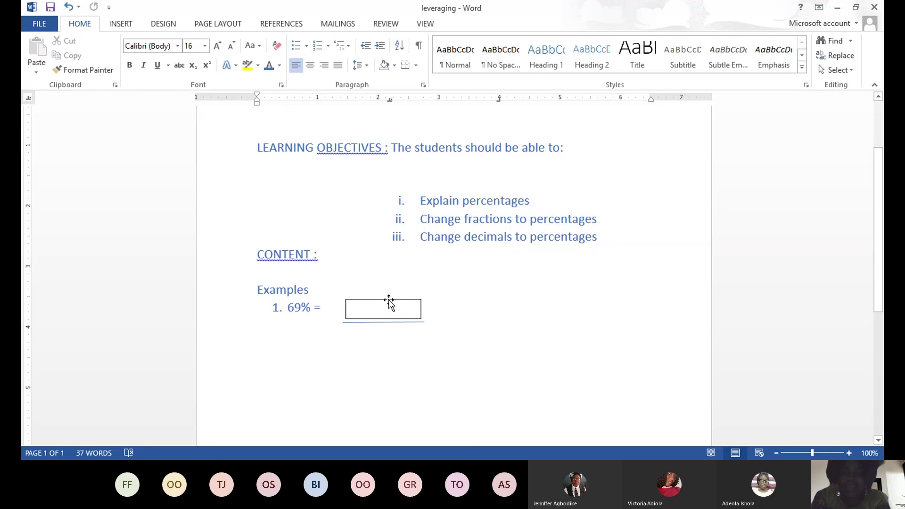
pyautogui.click(390, 303)
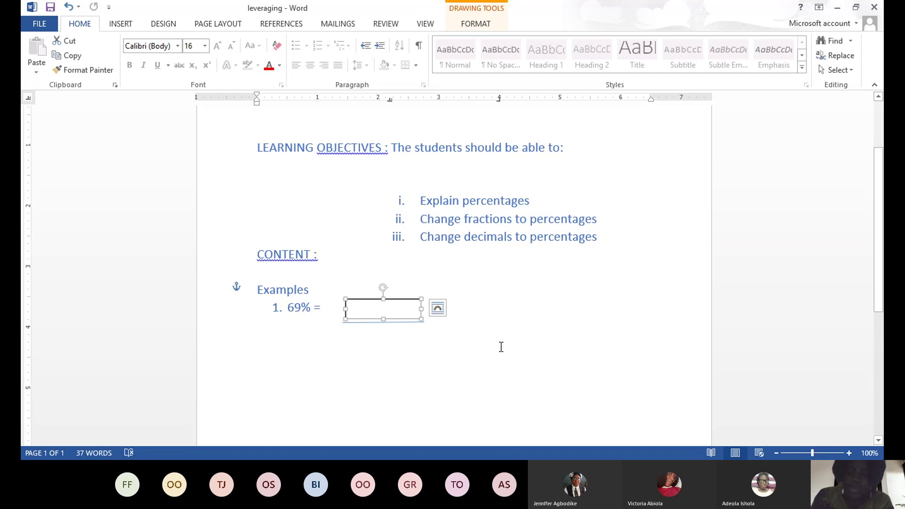
pyautogui.rightClick(413, 309)
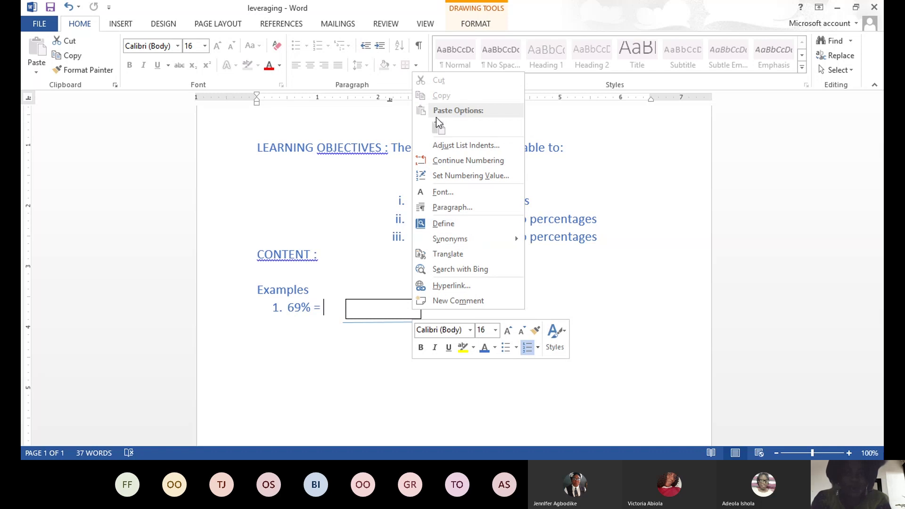
pyautogui.click(323, 359)
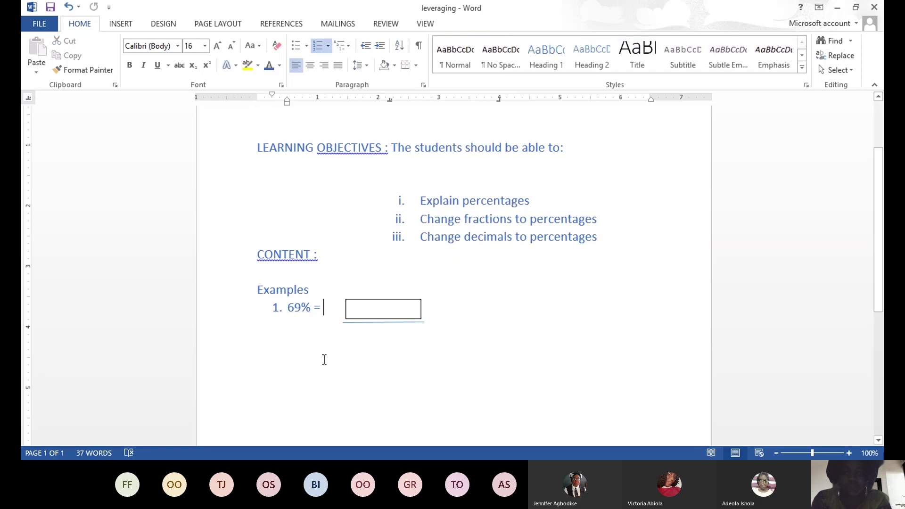
# Step: Shorten the rectangle beside "69% =" slightly from its upper edge, and deselect and reselect it
pyautogui.click(381, 301)
pyautogui.moveTo(382, 299); pyautogui.dragTo(382, 301)
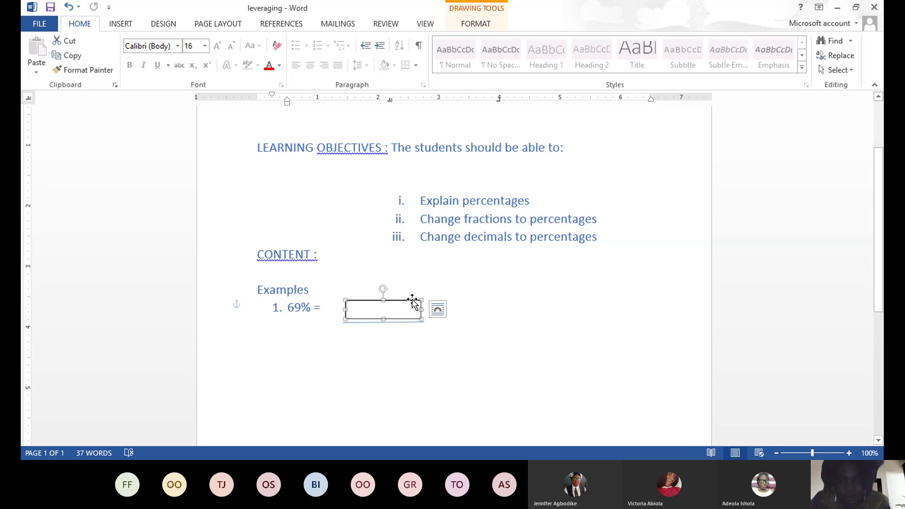
pyautogui.click(516, 366)
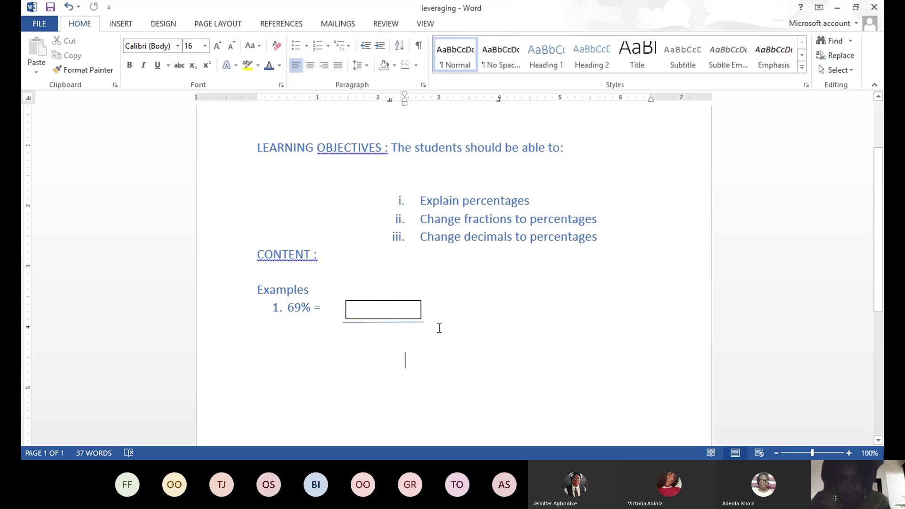
pyautogui.click(385, 300)
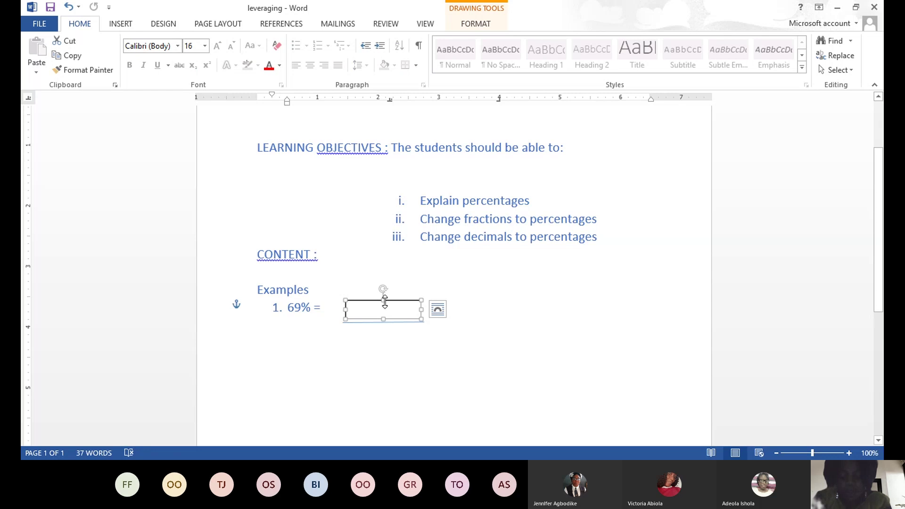
# Step: Slightly reduce the height of the rectangle beside "69% =" from its upper edge, and copy the rectangle
pyautogui.moveTo(384, 301); pyautogui.dragTo(384, 302)
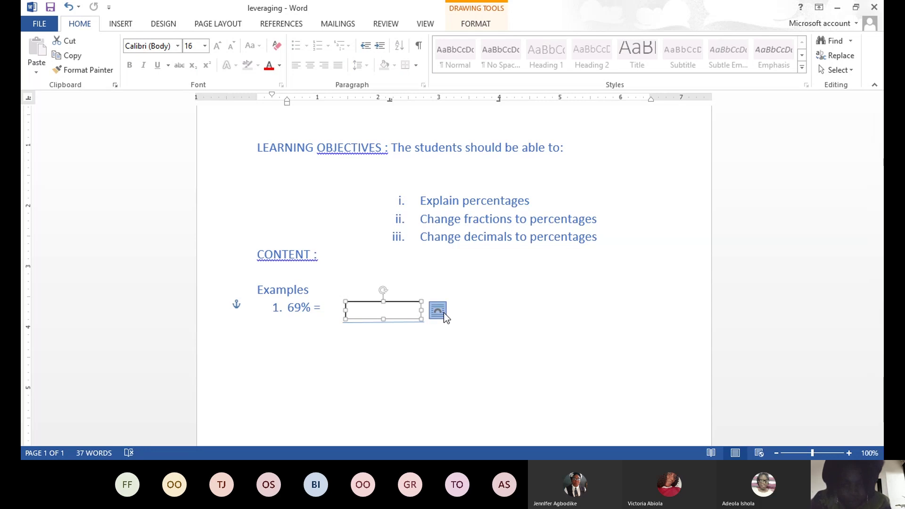
pyautogui.click(441, 312)
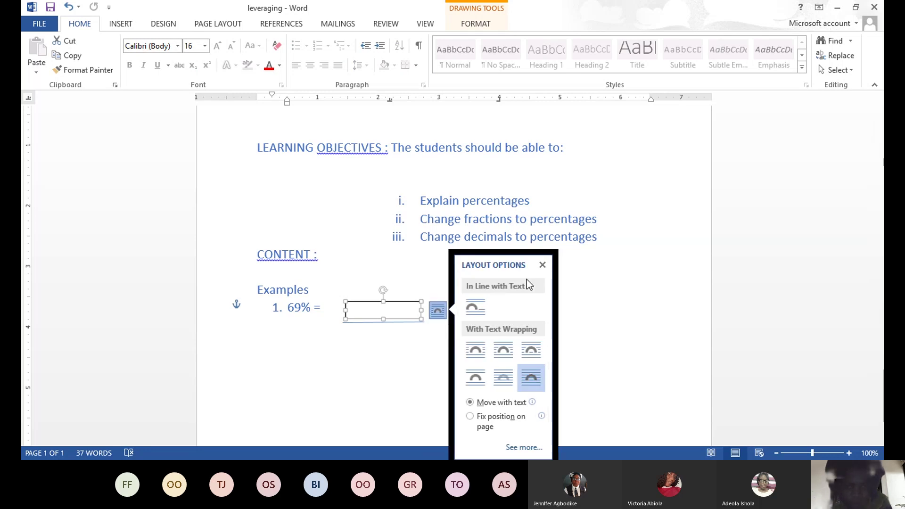
pyautogui.click(542, 266)
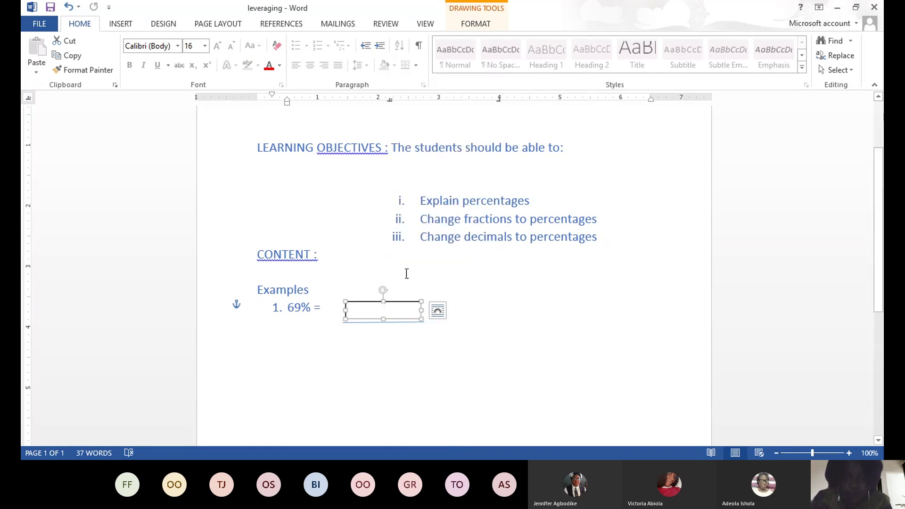
pyautogui.click(380, 302)
pyautogui.rightClick(381, 303)
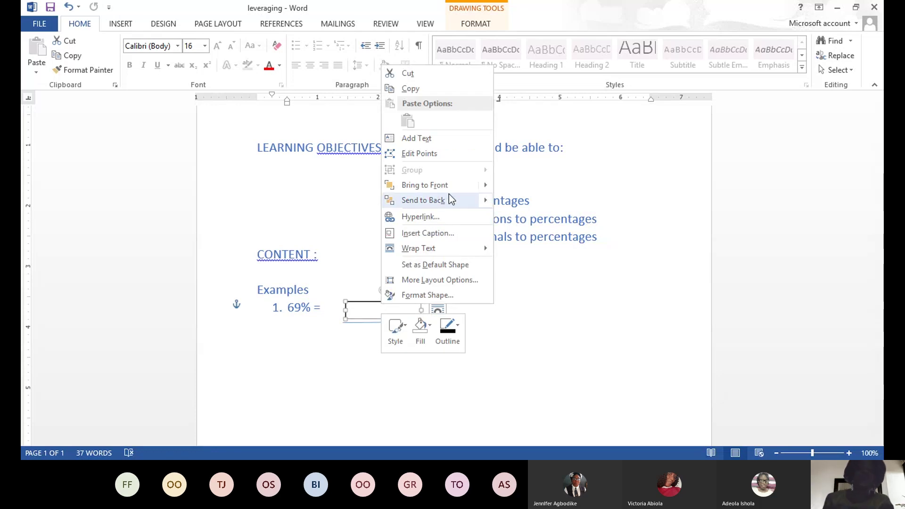
pyautogui.click(423, 90)
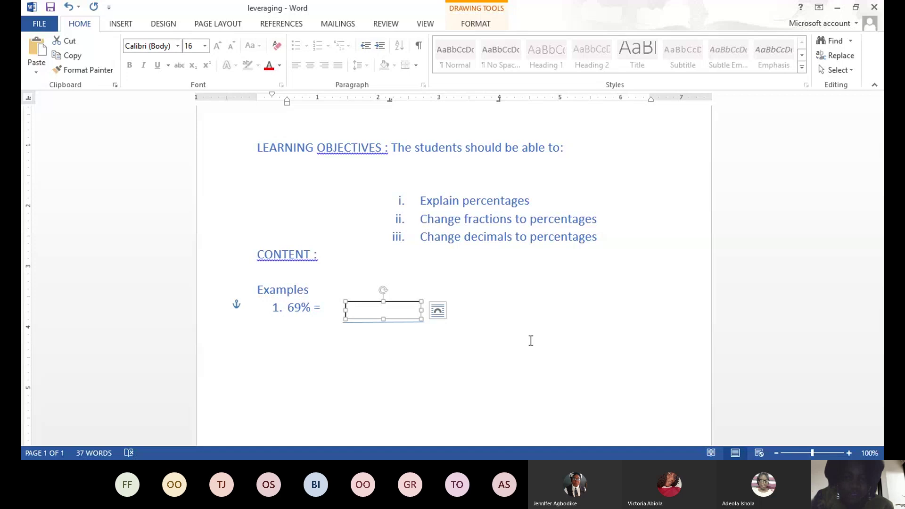
# Step: Try pasting the copied rectangle as a picture after the word "Examples", and undo the paste
pyautogui.click(477, 327)
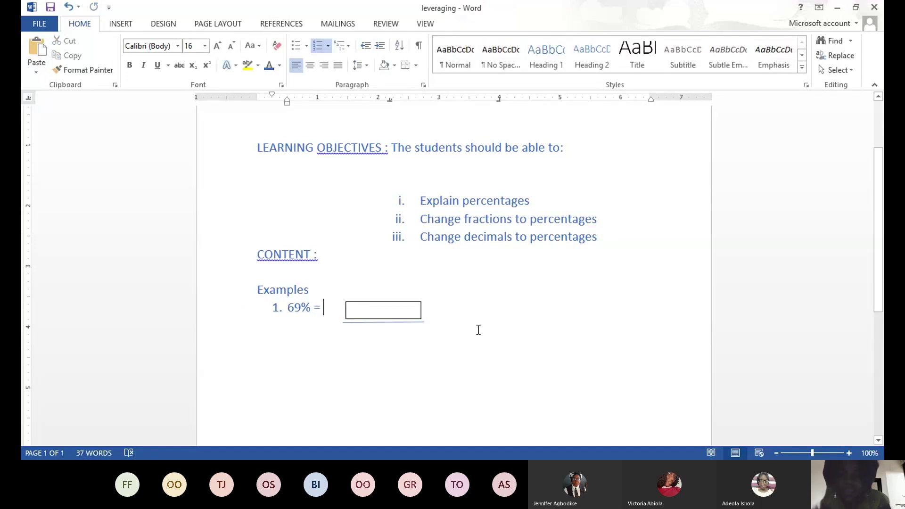
pyautogui.rightClick(353, 343)
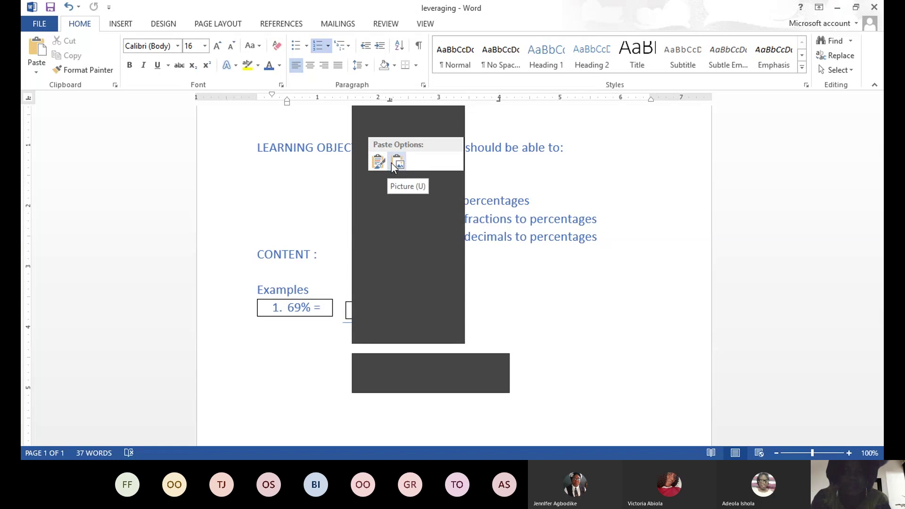
pyautogui.click(488, 279)
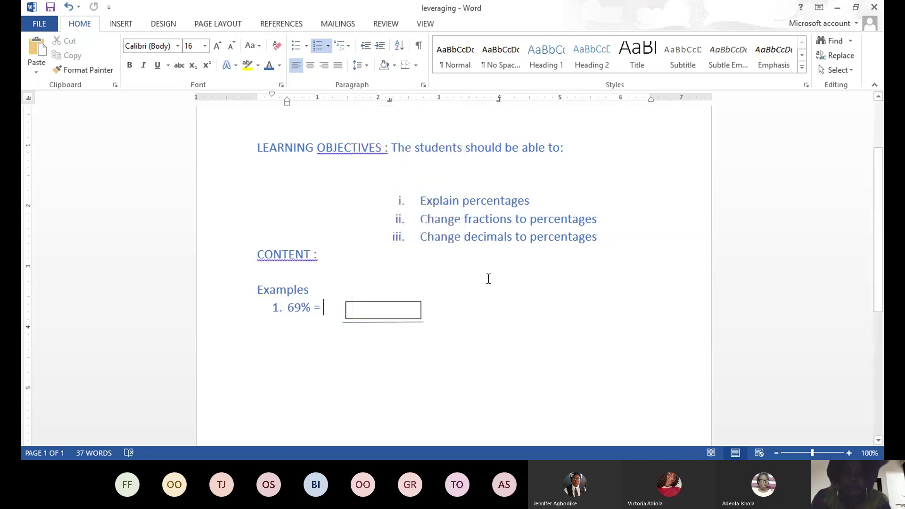
pyautogui.rightClick(383, 297)
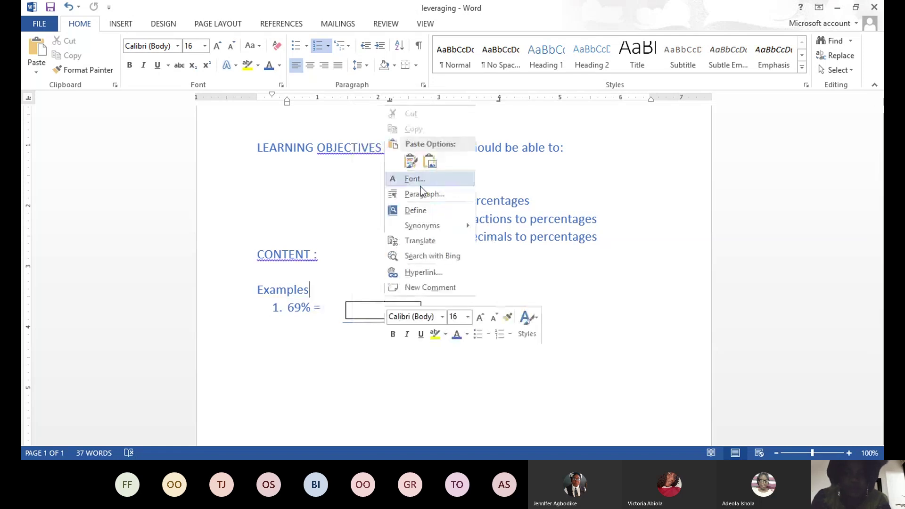
pyautogui.click(429, 162)
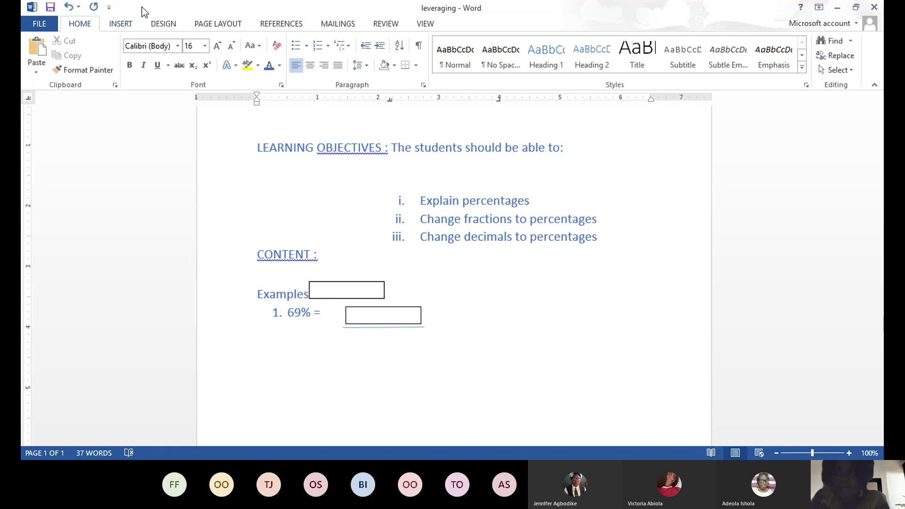
pyautogui.click(70, 7)
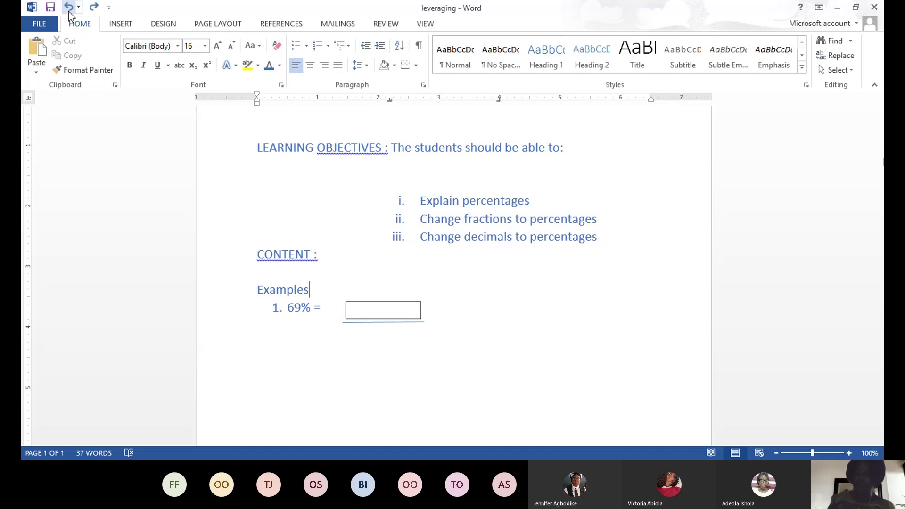
pyautogui.click(94, 7)
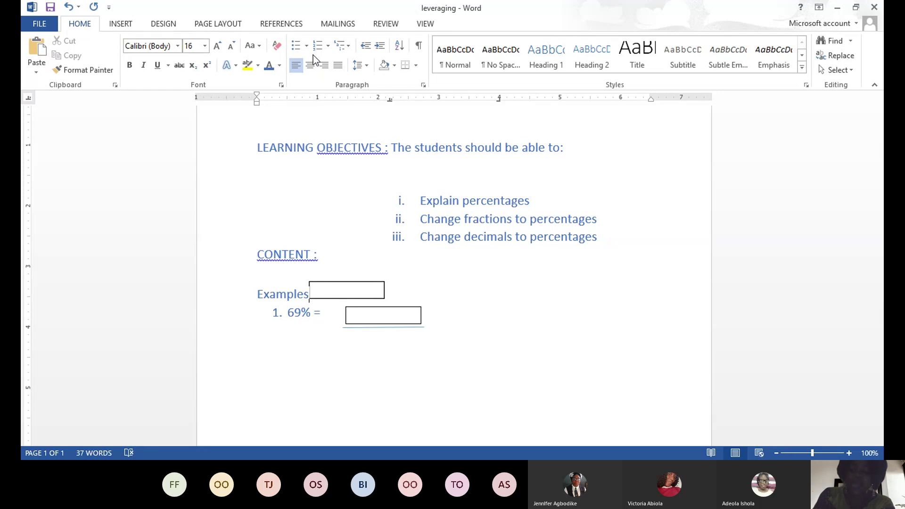
pyautogui.hotkey('ctrl', 'z')
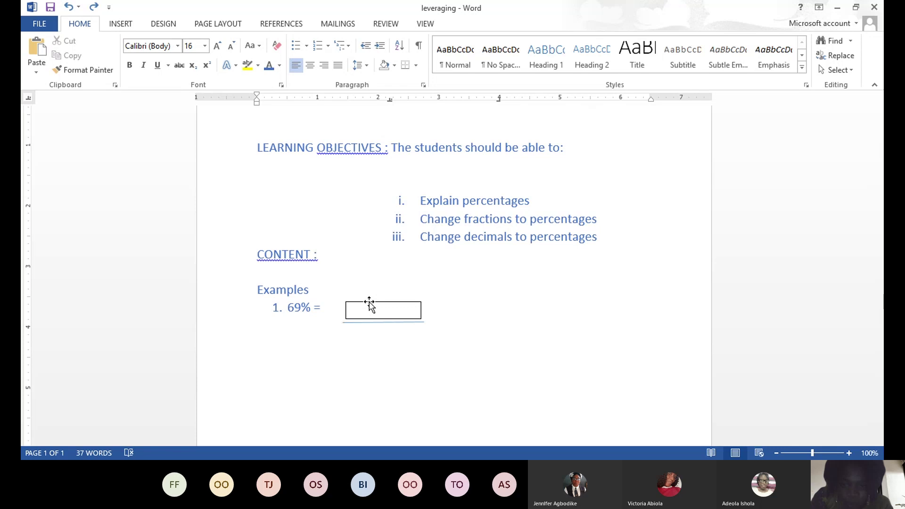
# Step: Paste a duplicate of the rectangle beside "69% =" as a shape
pyautogui.click(371, 306)
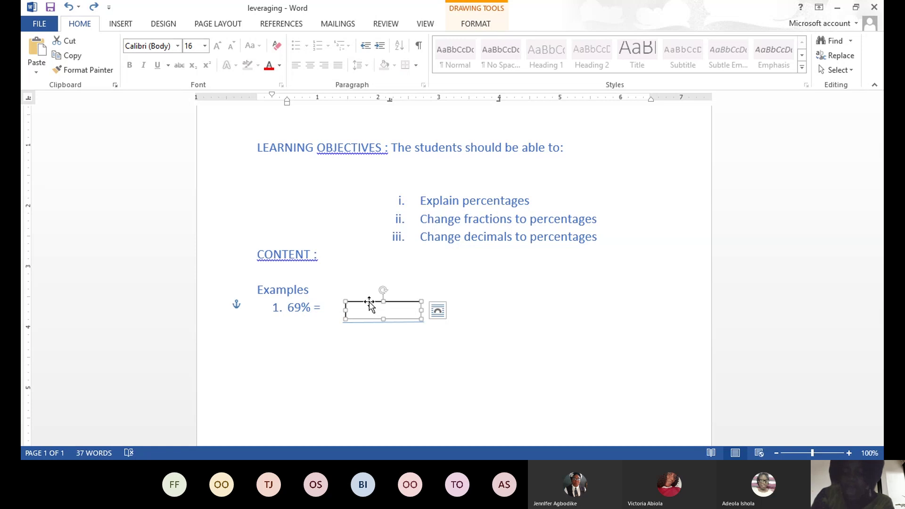
pyautogui.moveTo(369, 304); pyautogui.dragTo(371, 306)
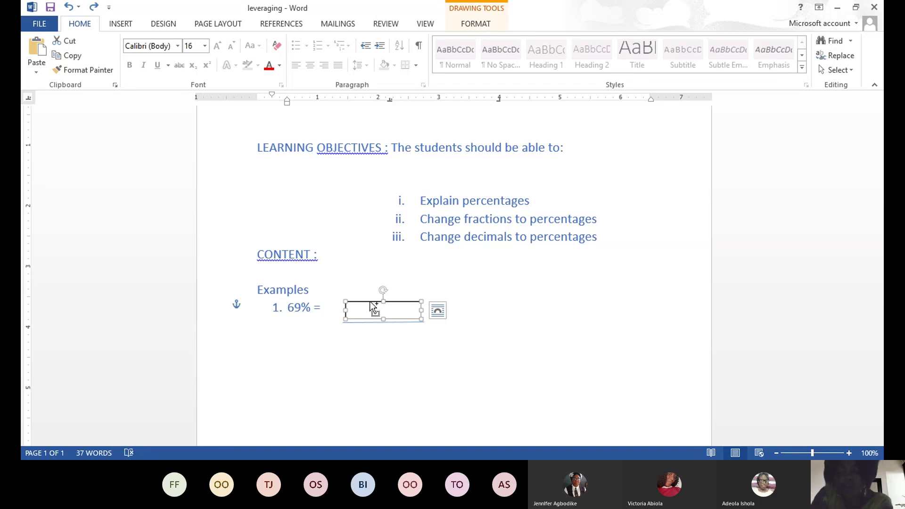
pyautogui.hotkey('ctrl', 'v')
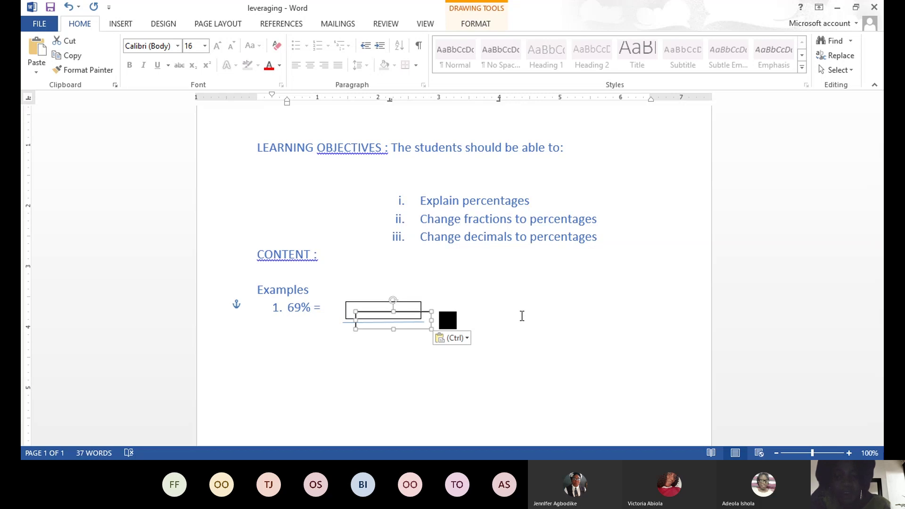
# Step: Move the duplicate rectangle below the fraction line and align it beneath the upper rectangle, then deselect it
pyautogui.press('Down')
pyautogui.press('Down')
pyautogui.press('Down')
pyautogui.press('Down')
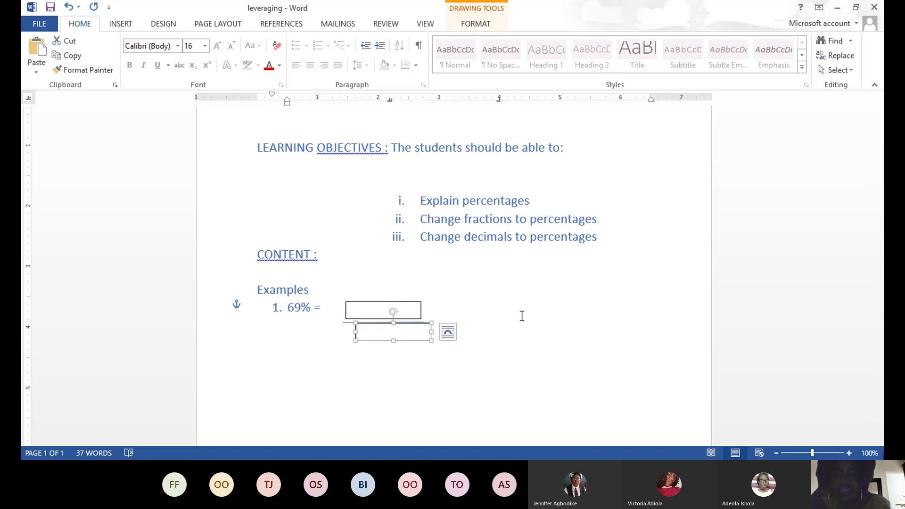
pyautogui.press('Down')
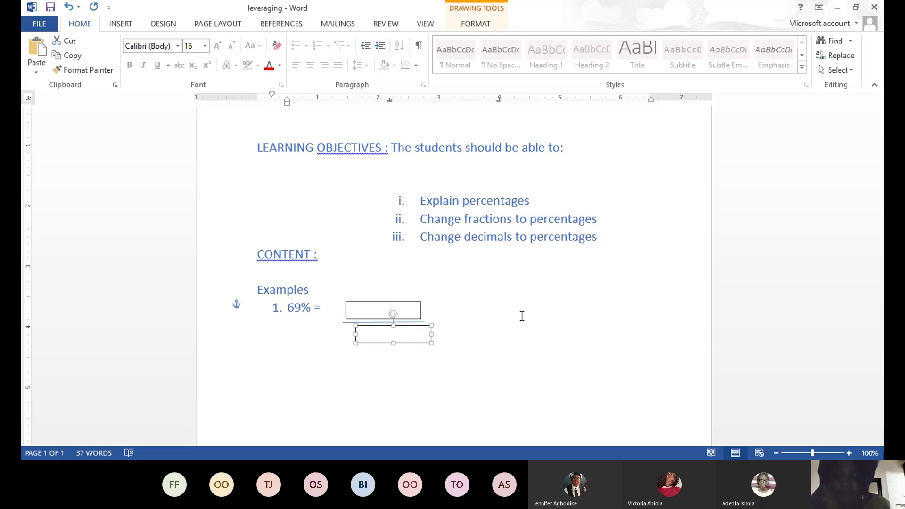
pyautogui.press('Left')
pyautogui.press('Left')
pyautogui.press('Left')
pyautogui.press('Left')
pyautogui.press('Left')
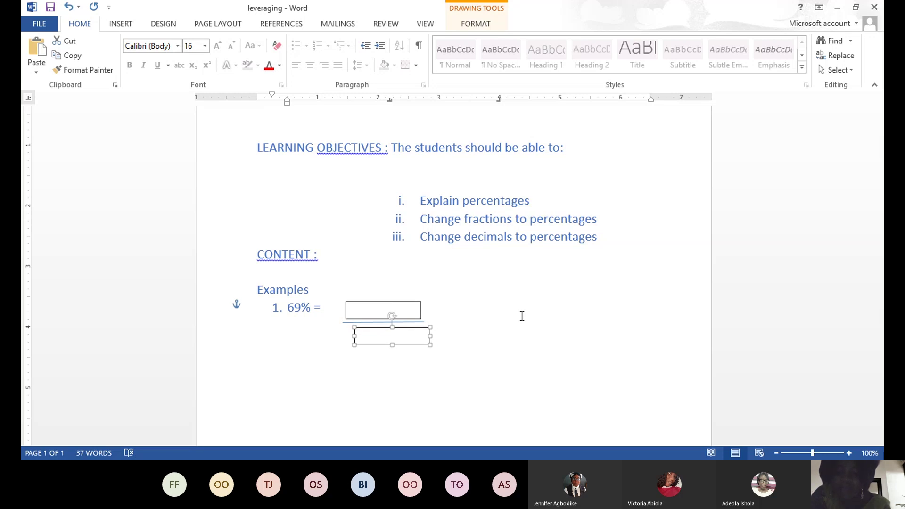
pyautogui.press('Left')
pyautogui.press('Left')
pyautogui.press('Left')
pyautogui.press('Left')
pyautogui.press('Left')
pyautogui.press('Left')
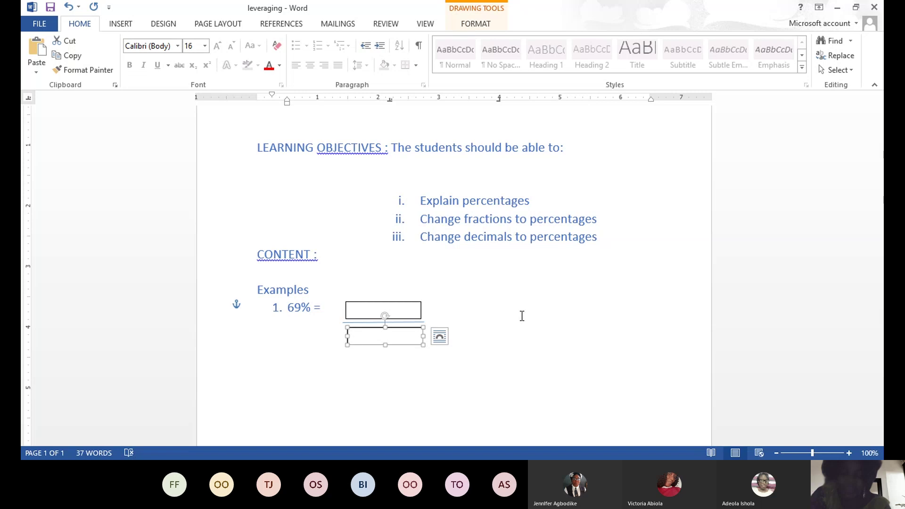
pyautogui.click(558, 305)
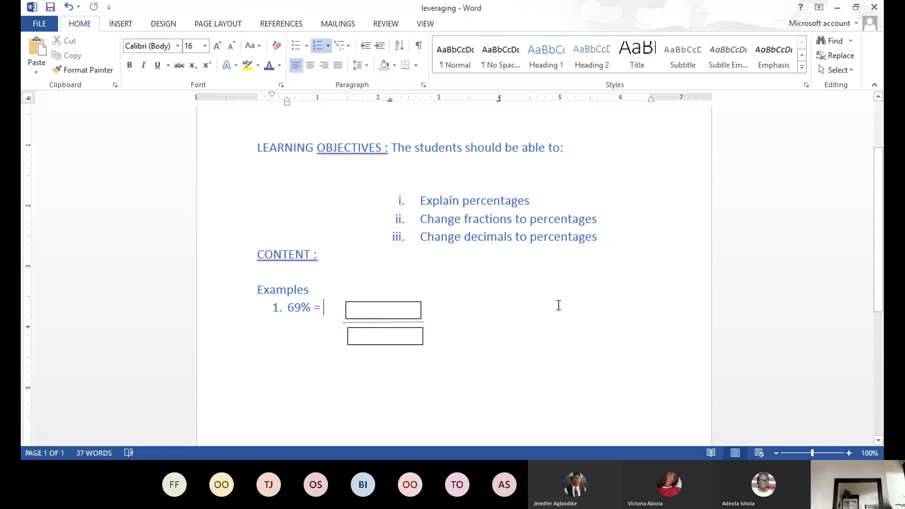
# Step: Shorten the fraction line between the two rectangles slightly at its right end
pyautogui.click(403, 323)
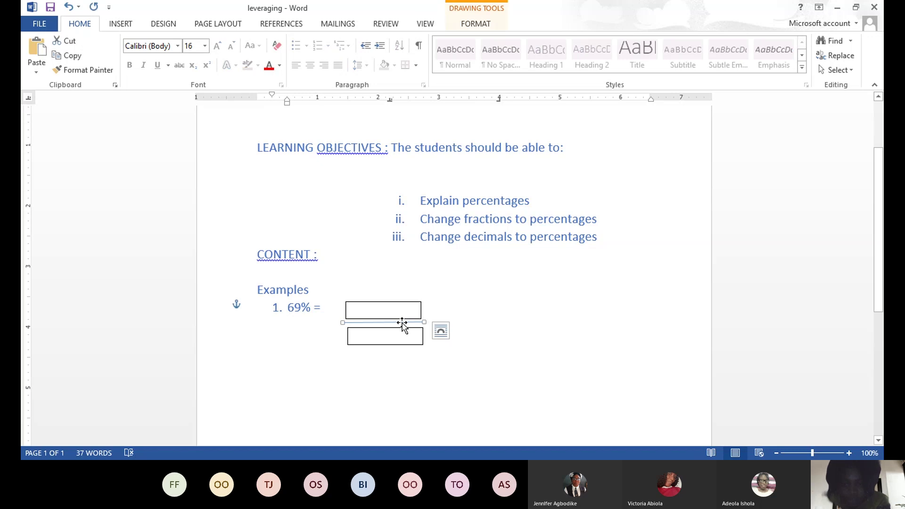
pyautogui.moveTo(420, 323); pyautogui.dragTo(422, 322)
pyautogui.click(491, 322)
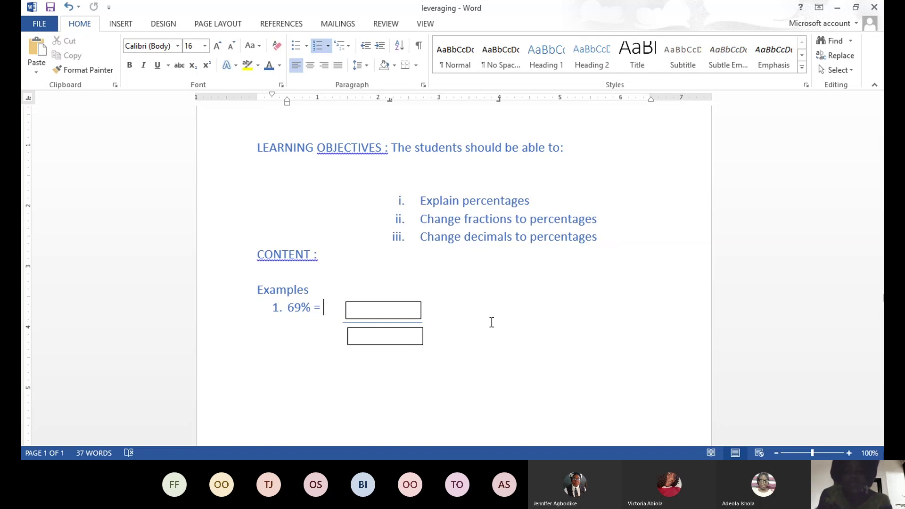
pyautogui.click(384, 304)
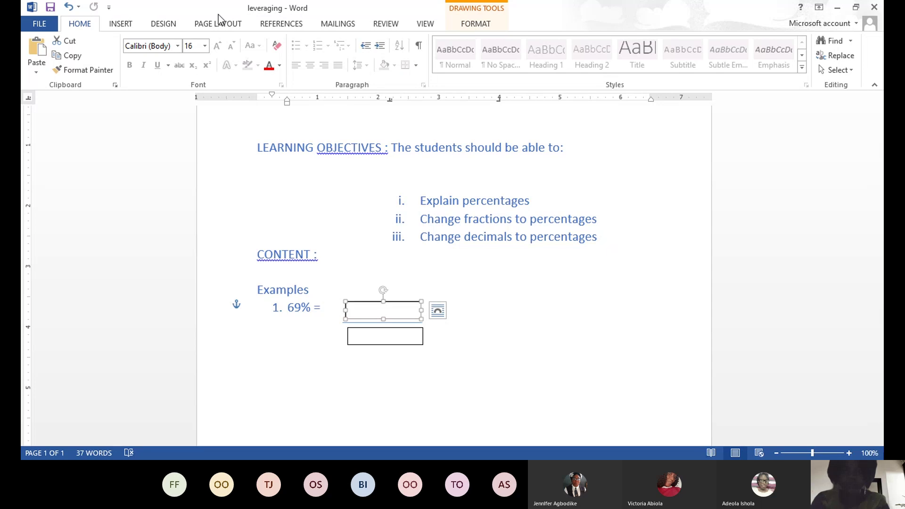
pyautogui.click(111, 25)
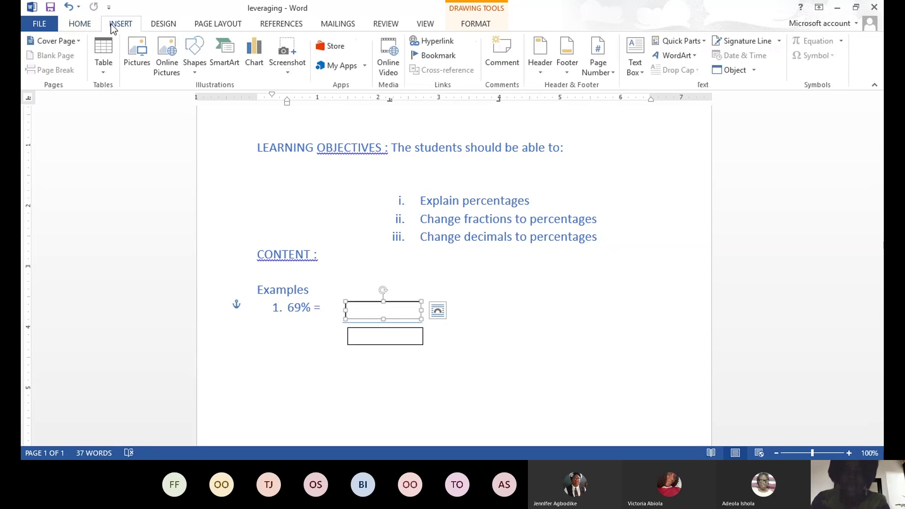
pyautogui.click(92, 23)
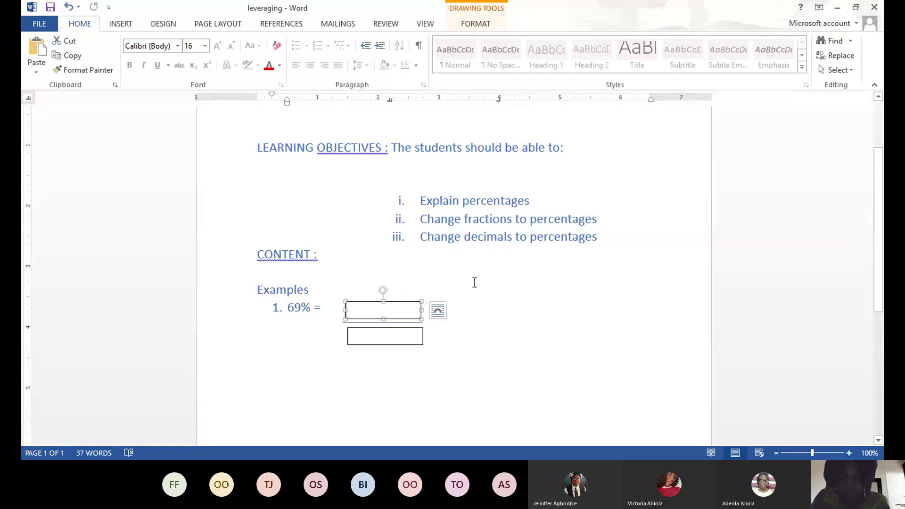
pyautogui.click(385, 301)
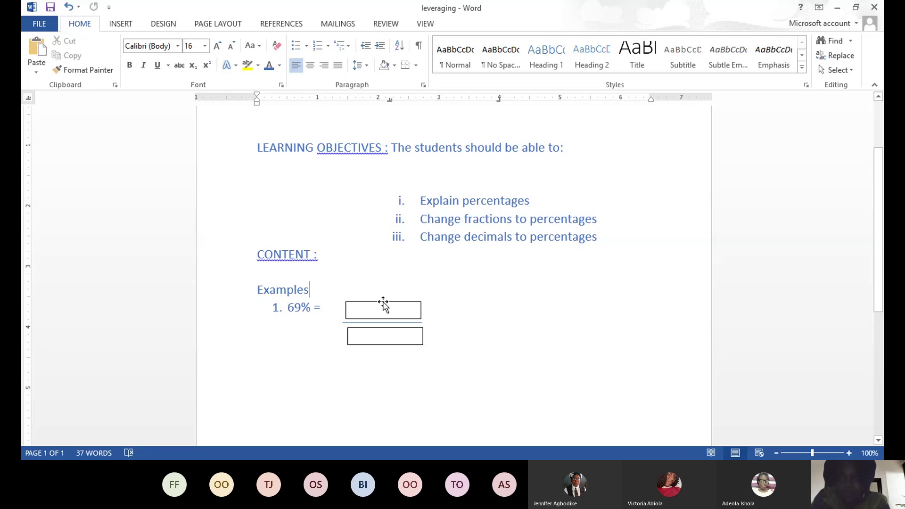
pyautogui.click(383, 304)
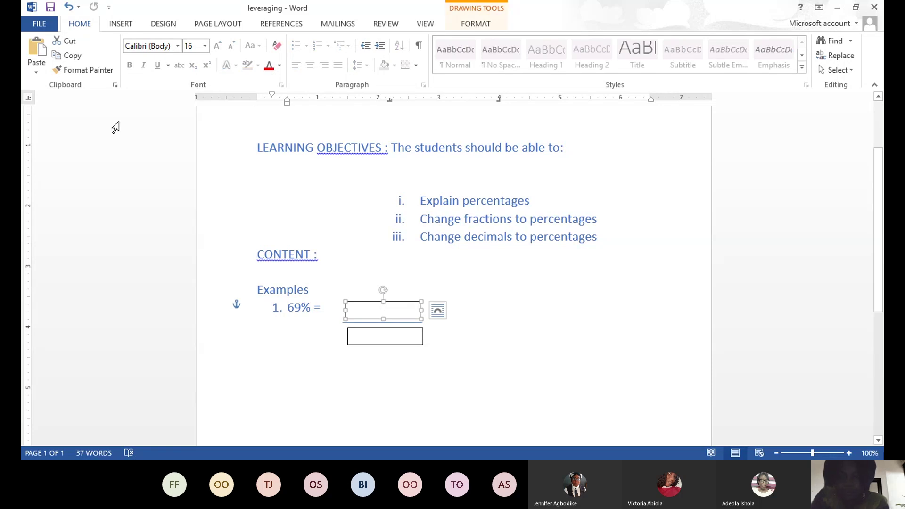
pyautogui.click(131, 29)
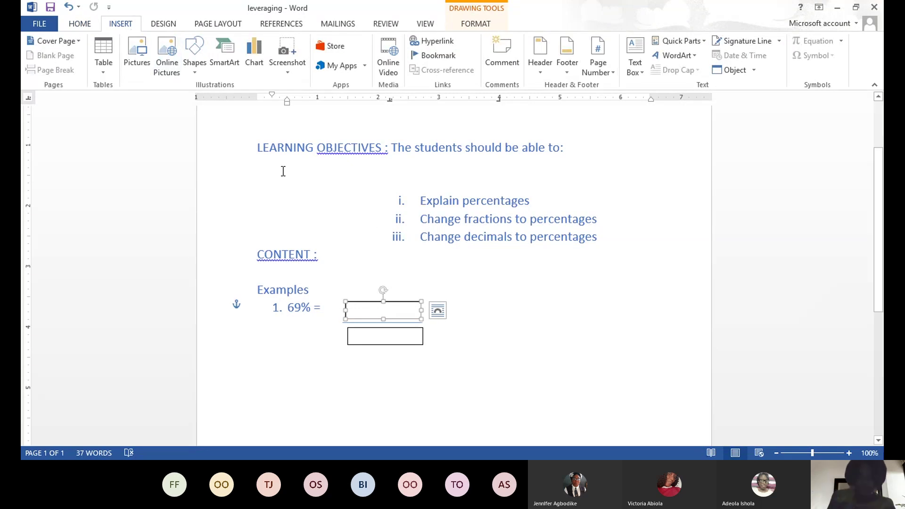
pyautogui.rightClick(397, 298)
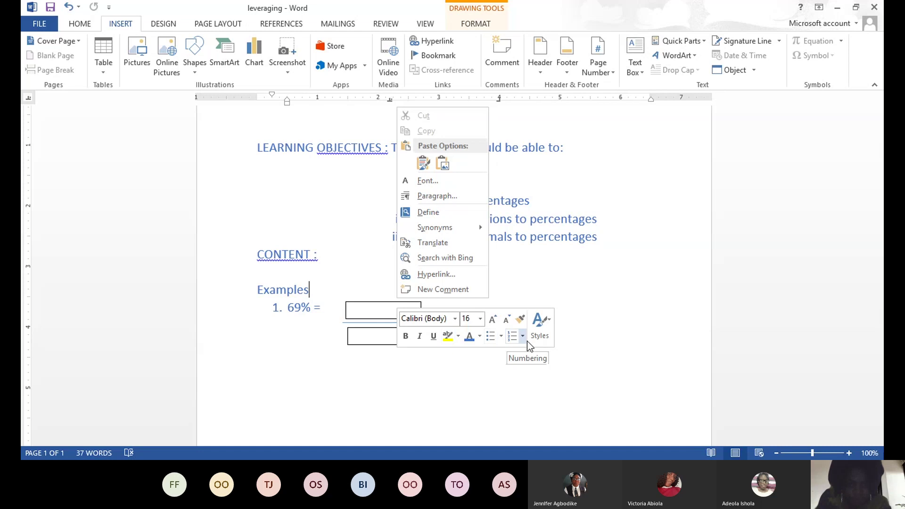
pyautogui.click(442, 359)
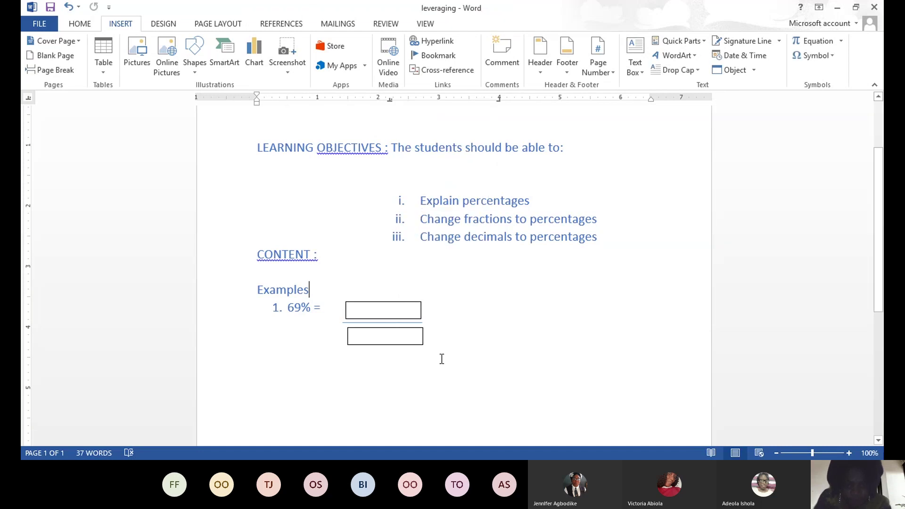
pyautogui.click(381, 302)
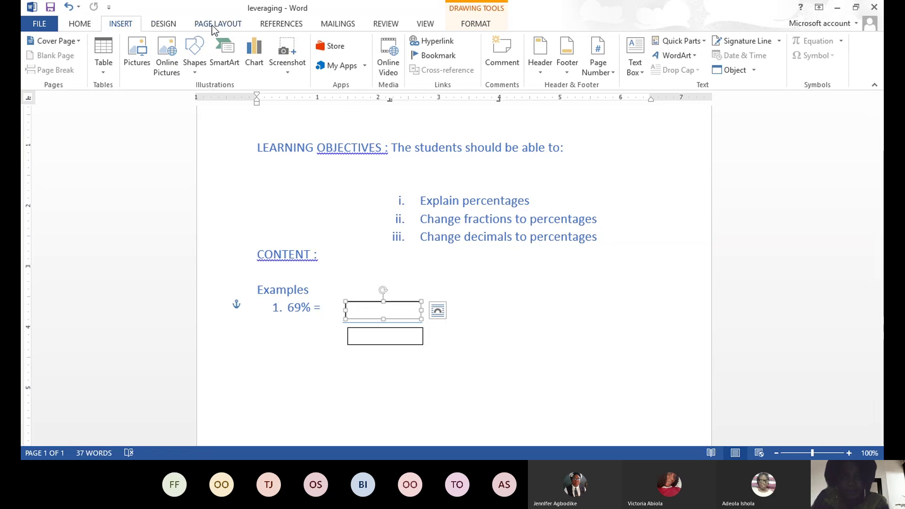
pyautogui.click(424, 26)
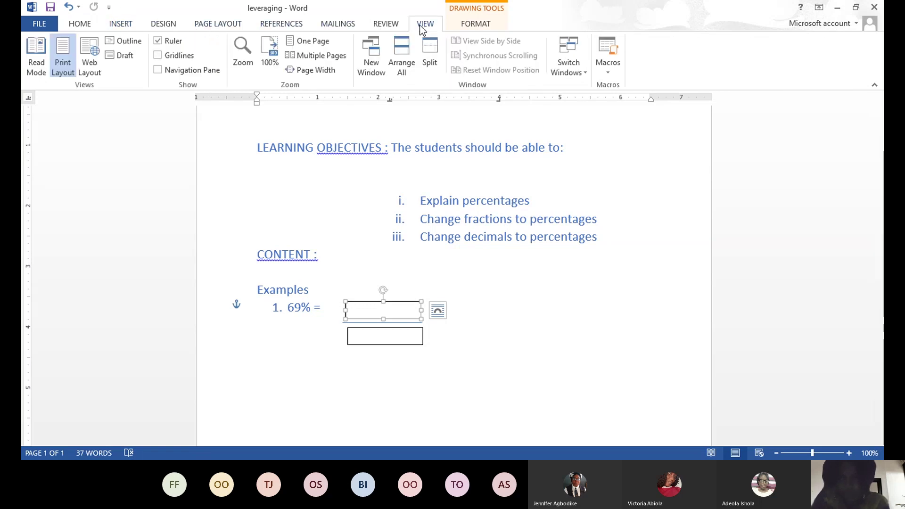
pyautogui.click(379, 24)
pyautogui.click(331, 24)
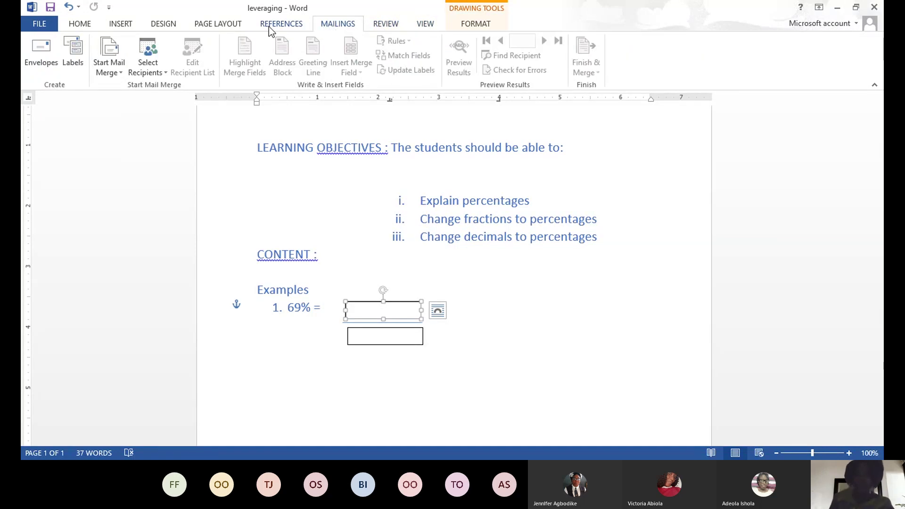
pyautogui.click(89, 22)
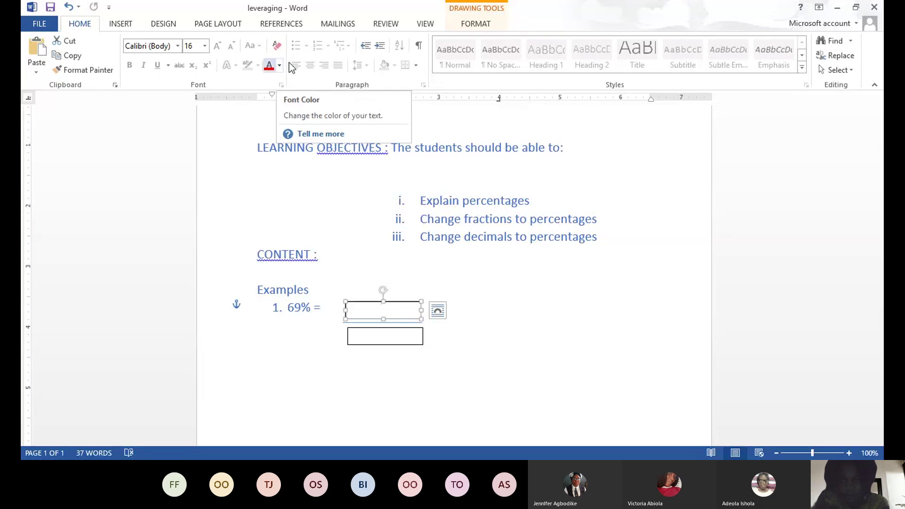
# Step: Remove the outline from the rectangle above the fraction line and deselect it
pyautogui.click(468, 20)
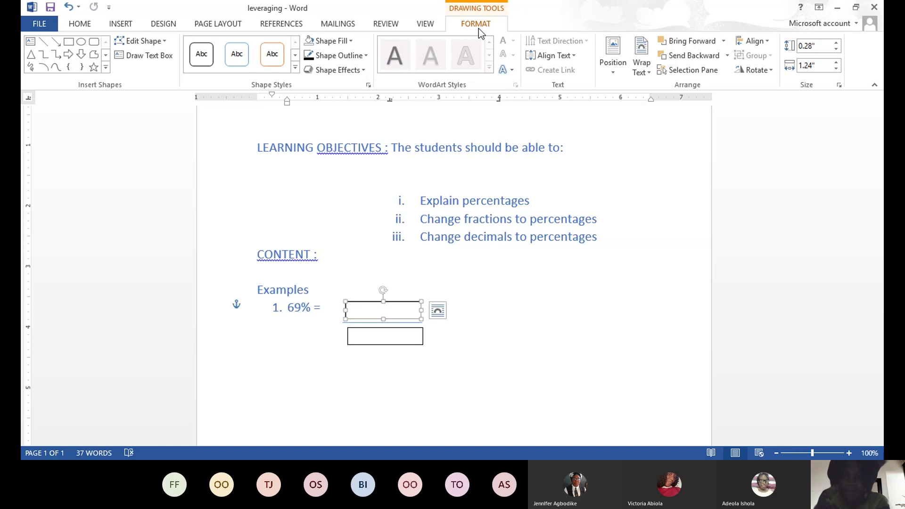
pyautogui.click(366, 57)
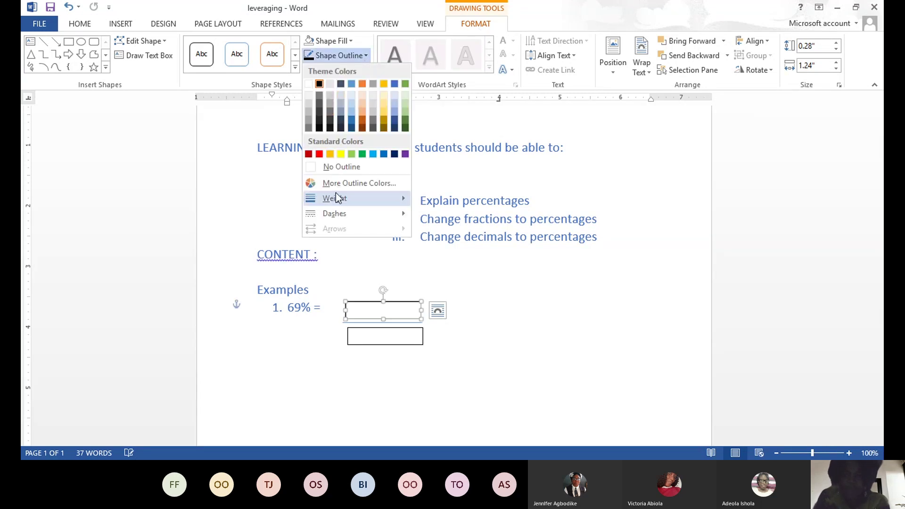
pyautogui.click(339, 167)
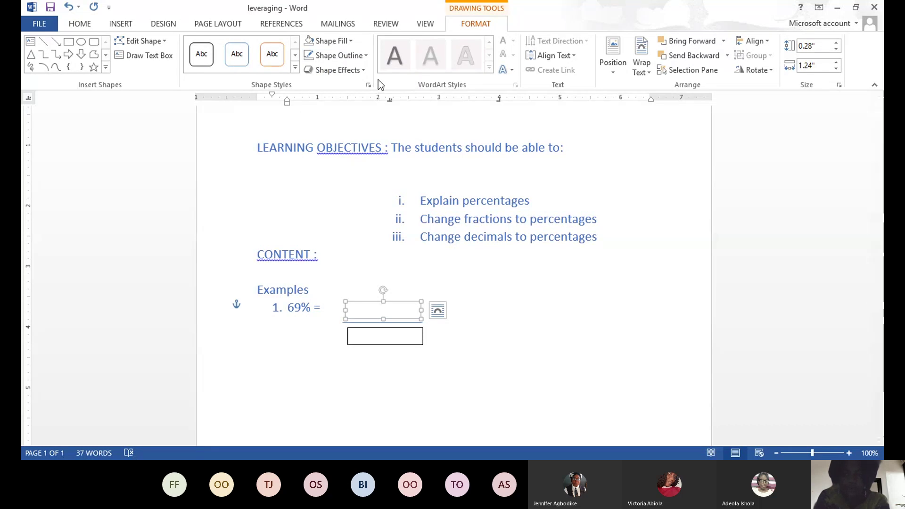
pyautogui.click(366, 55)
pyautogui.click(337, 167)
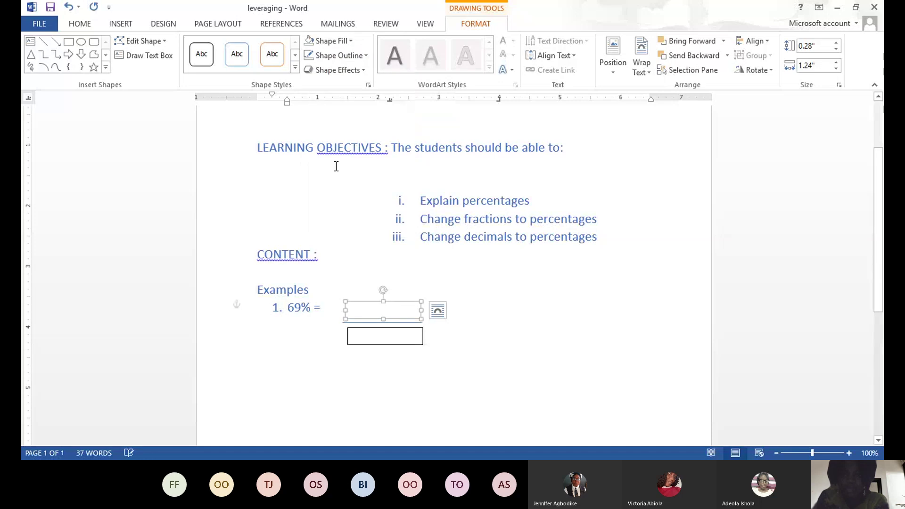
pyautogui.click(498, 279)
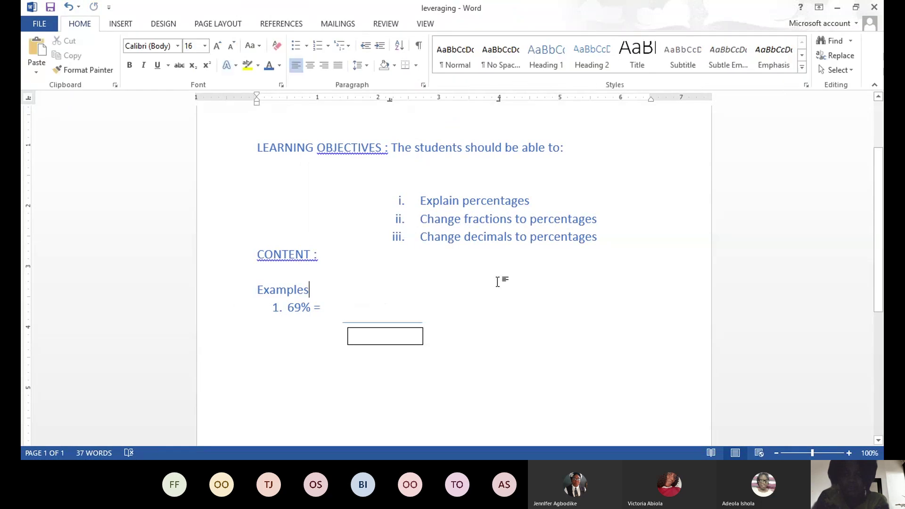
# Step: Remove the outline from the rectangle below the fraction line, leaving only the line showing
pyautogui.click(383, 348)
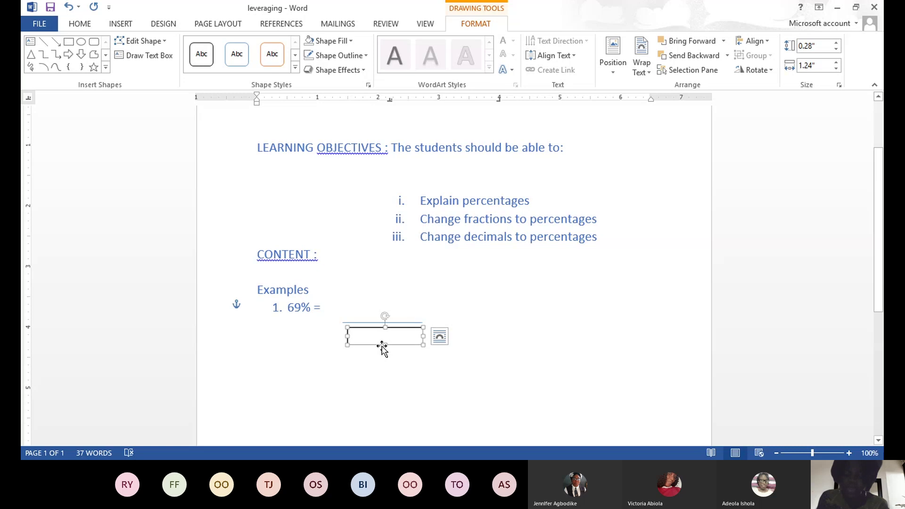
pyautogui.click(365, 56)
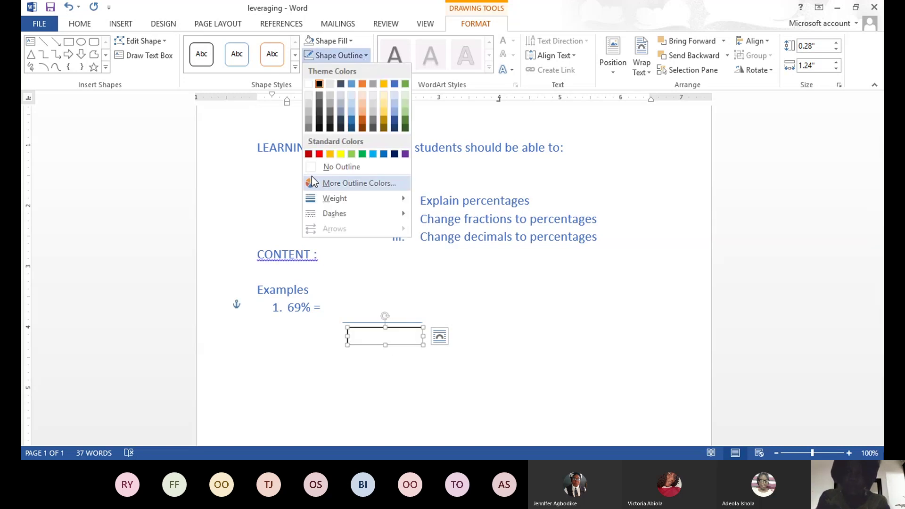
pyautogui.click(325, 168)
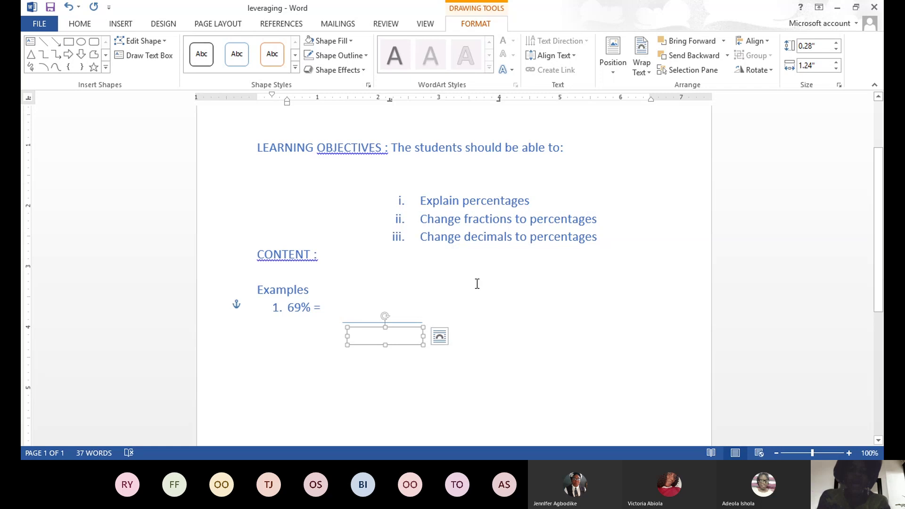
pyautogui.click(497, 300)
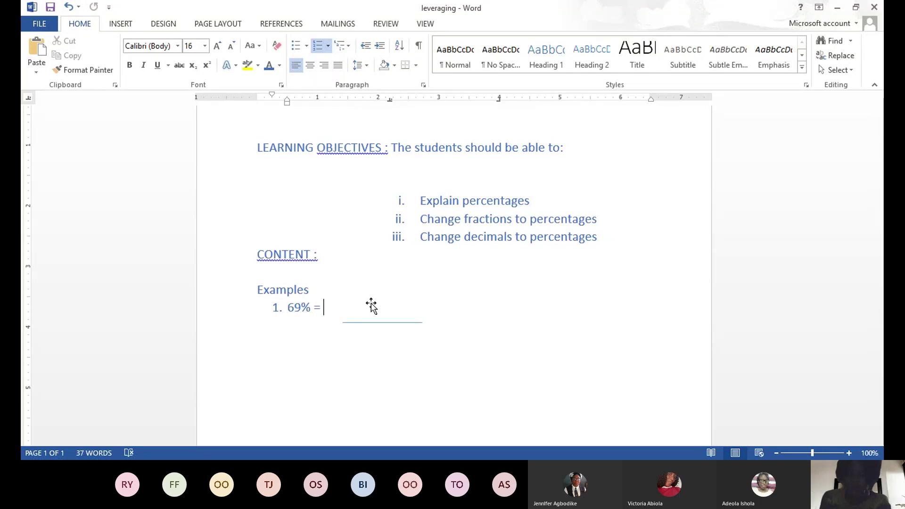
# Step: Select the upper rectangle, the fraction line and the lower rectangle together
pyautogui.click(371, 305)
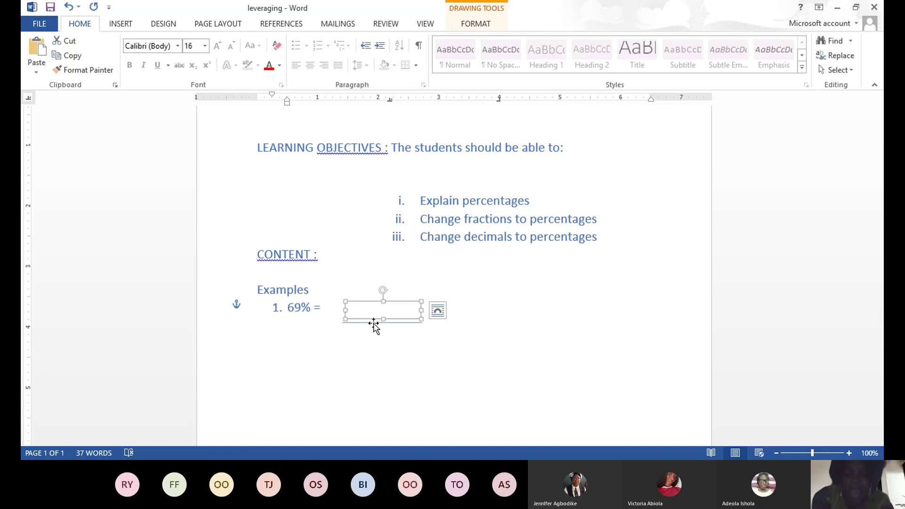
pyautogui.keyDown('shift'); pyautogui.click(373, 324); pyautogui.keyUp('shift')
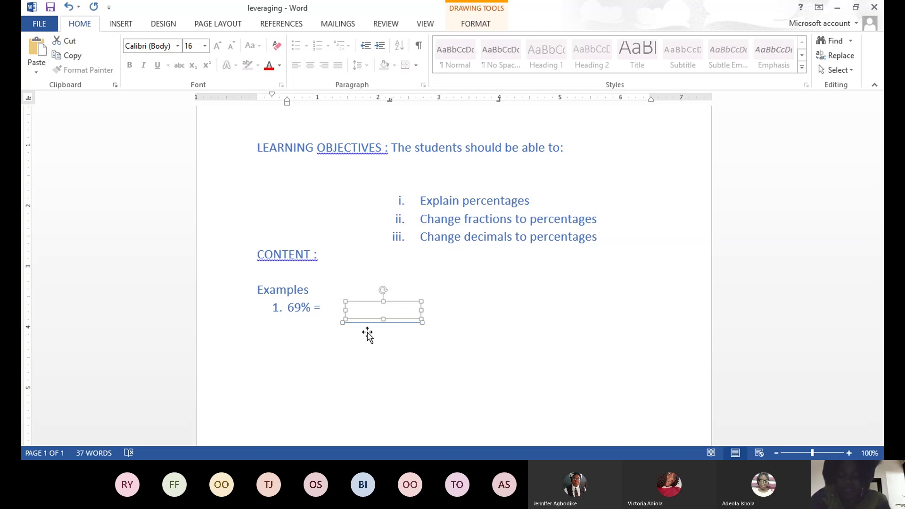
pyautogui.hotkey('ctrl', 'v')
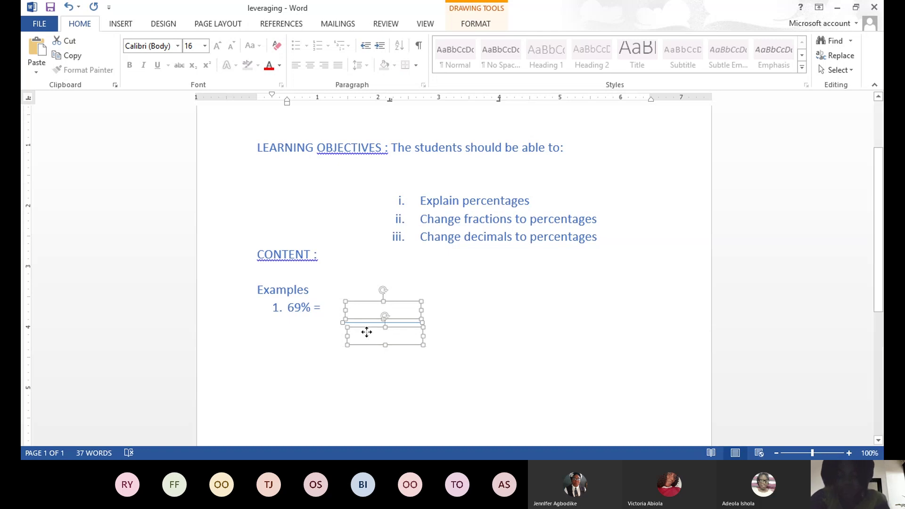
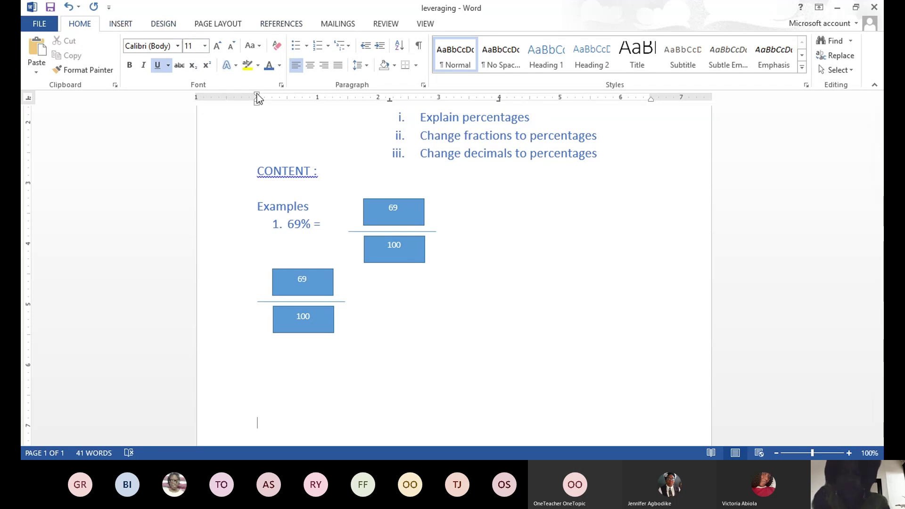
# Step: Start numbered item 2 on the empty line below the second 69/100 fraction, using the 1. 2. 3. format
pyautogui.click(273, 382)
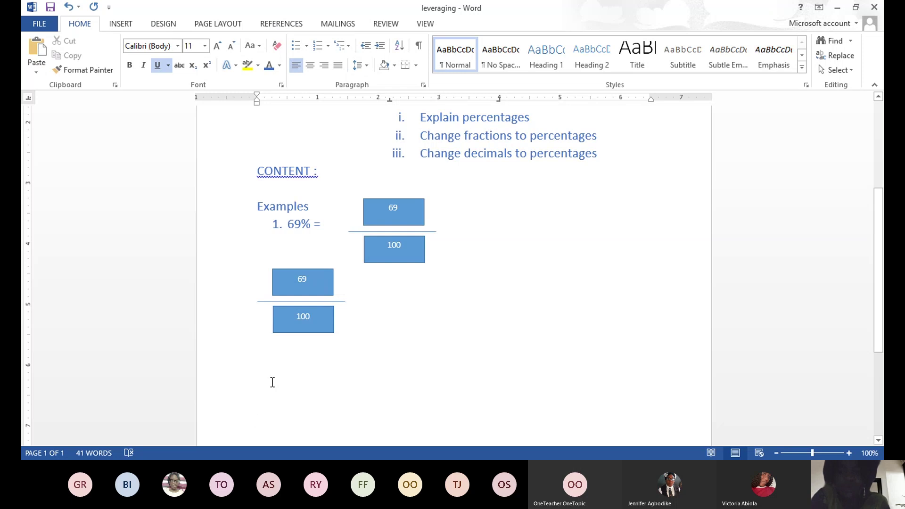
pyautogui.click(328, 49)
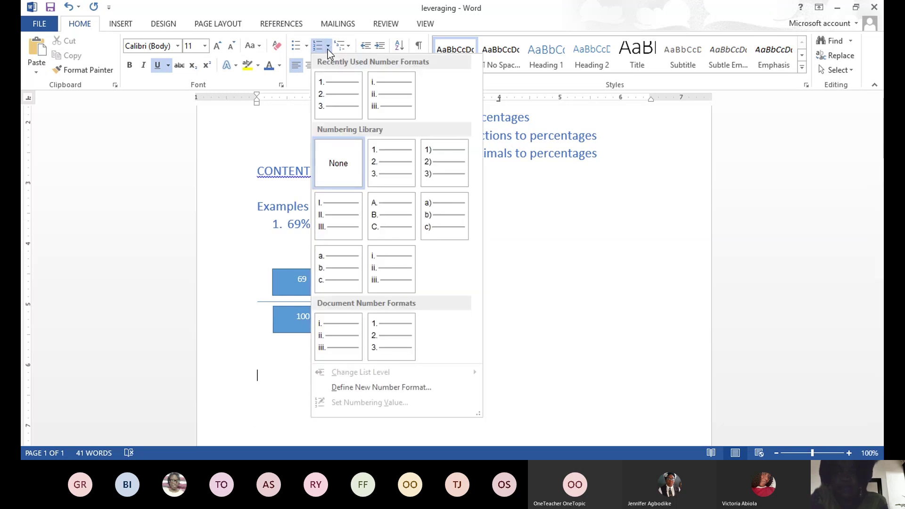
pyautogui.click(344, 102)
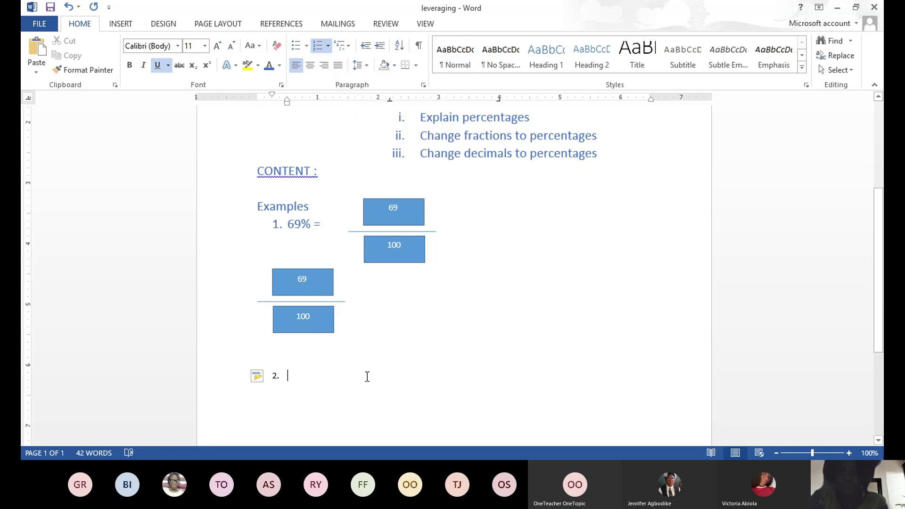
pyautogui.click(328, 47)
pyautogui.click(338, 109)
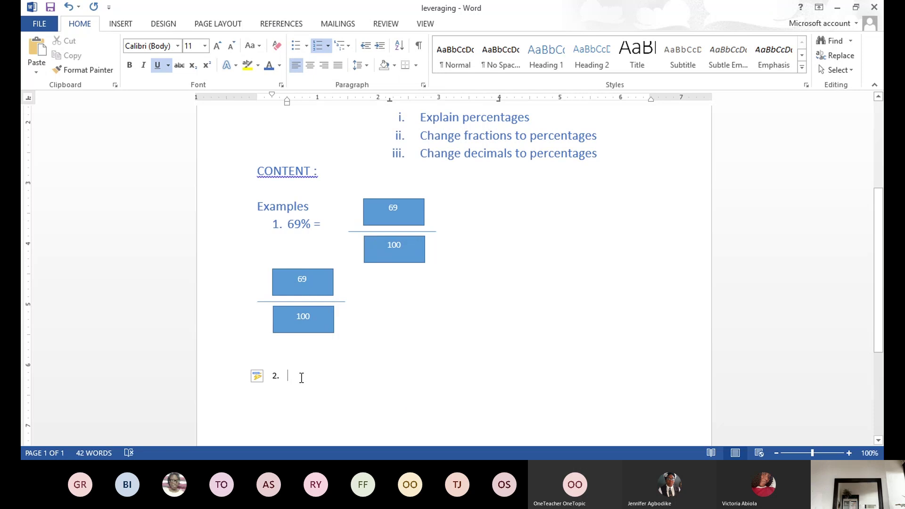
pyautogui.click(257, 378)
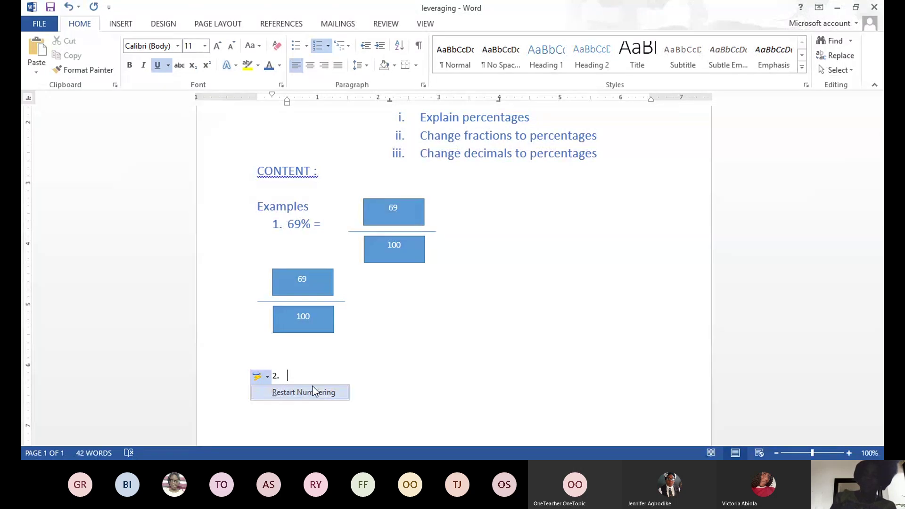
pyautogui.click(354, 356)
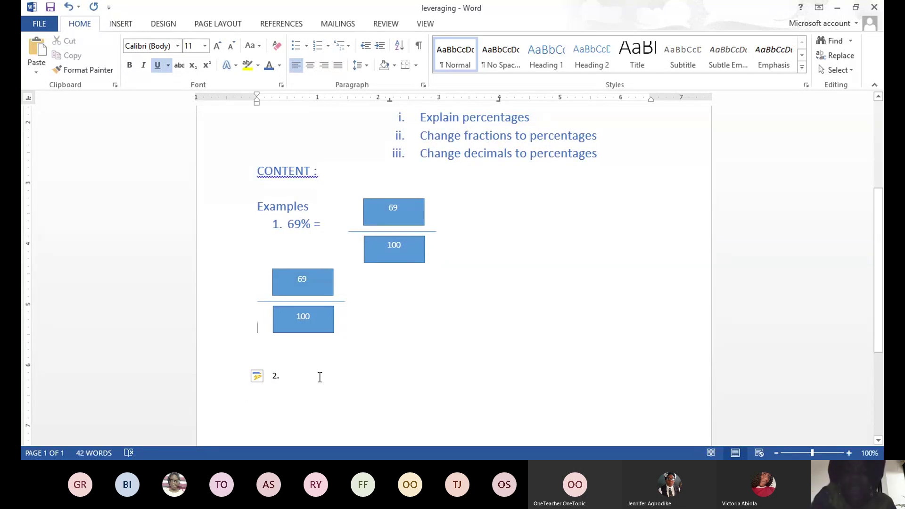
# Step: Enter "79% =" as the text of numbered item 2
pyautogui.write('78')
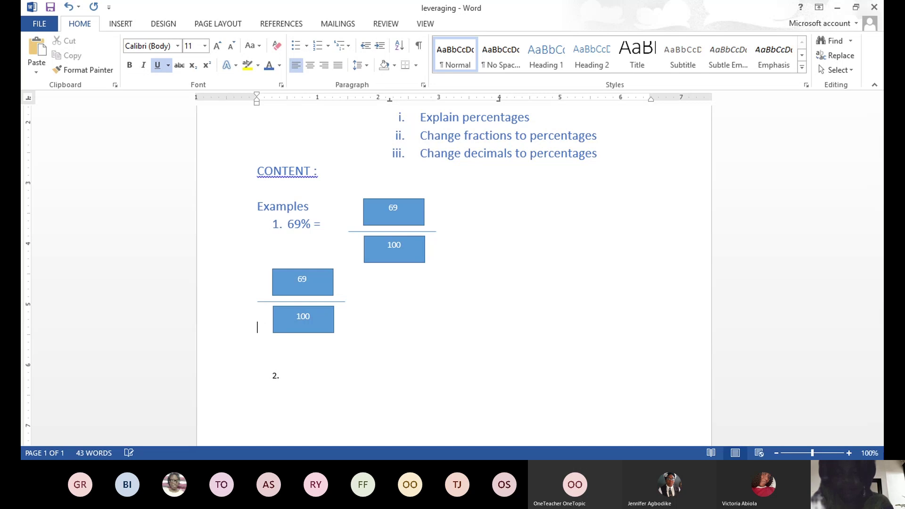
pyautogui.click(293, 375)
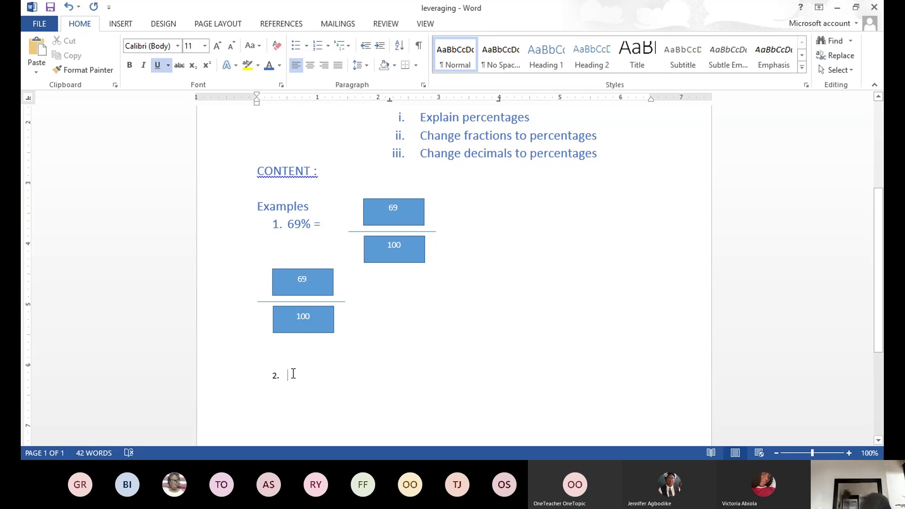
pyautogui.write('7')
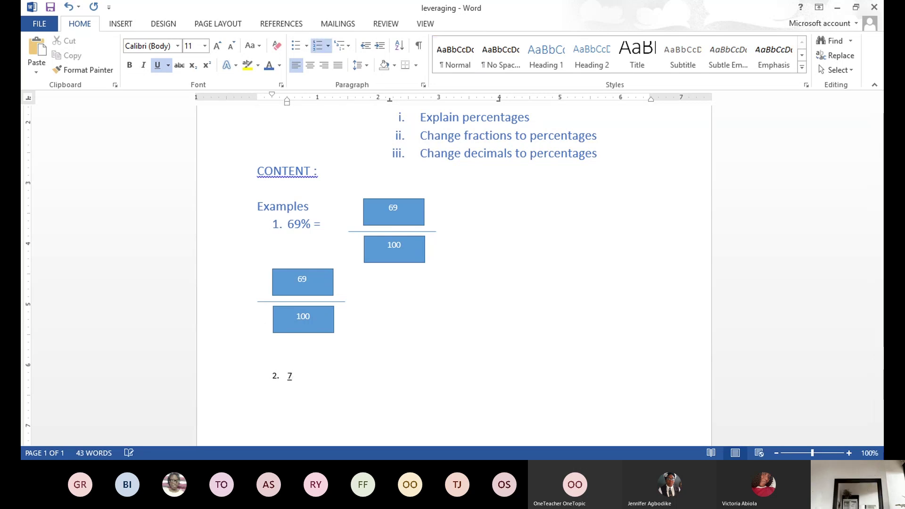
pyautogui.write('9%')
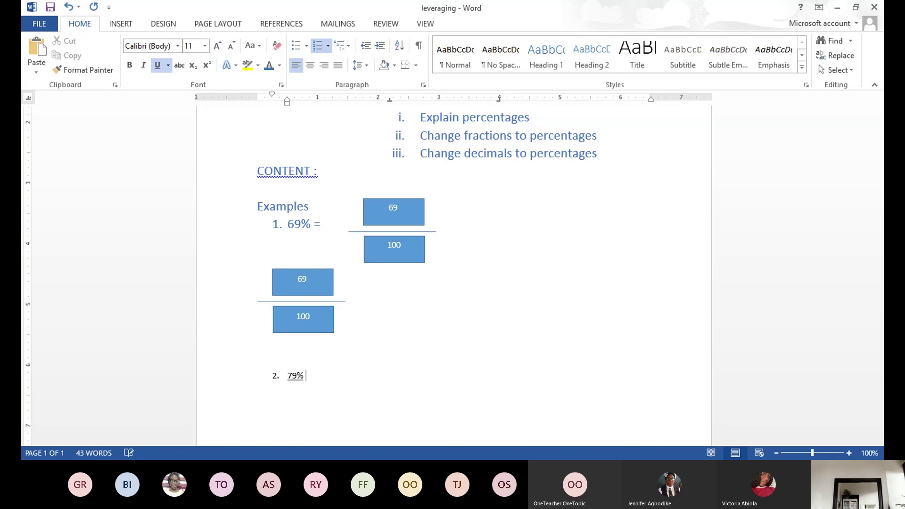
pyautogui.write(' =')
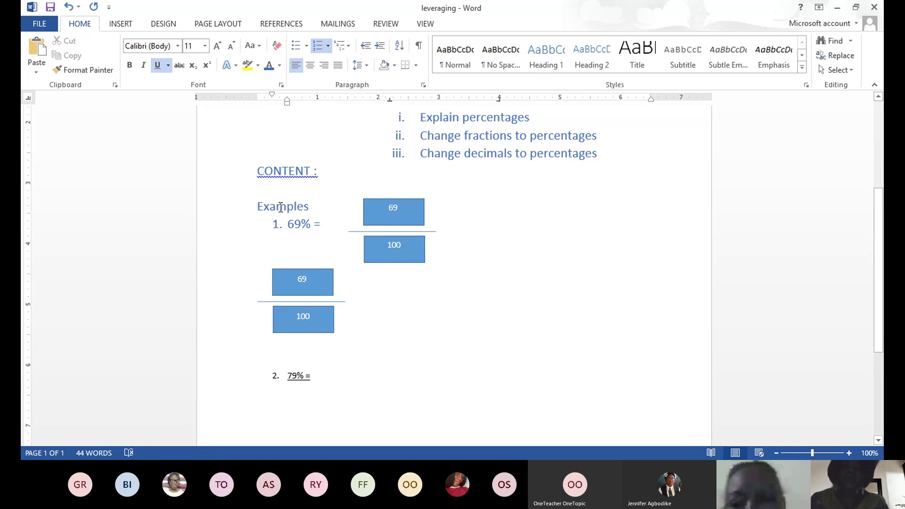
# Step: Insert the built-in Quadratic Formula equation after "79% ="
pyautogui.click(122, 25)
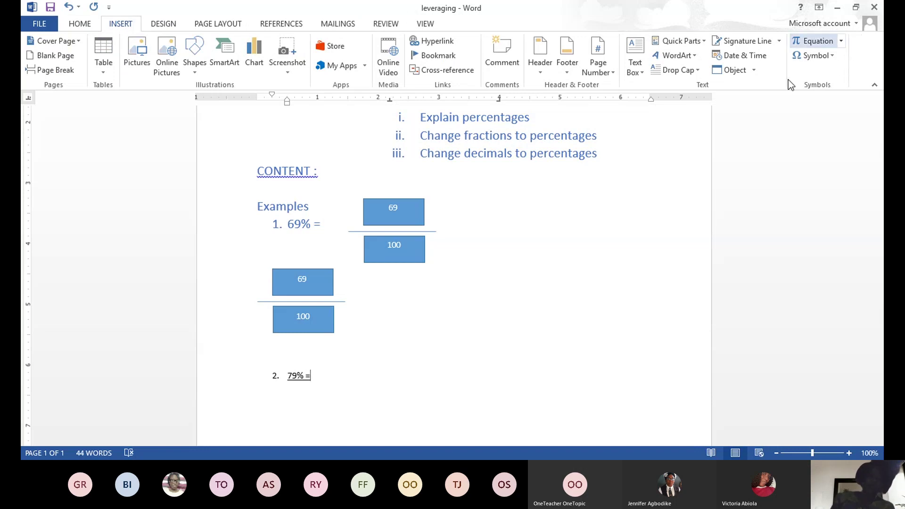
pyautogui.click(842, 44)
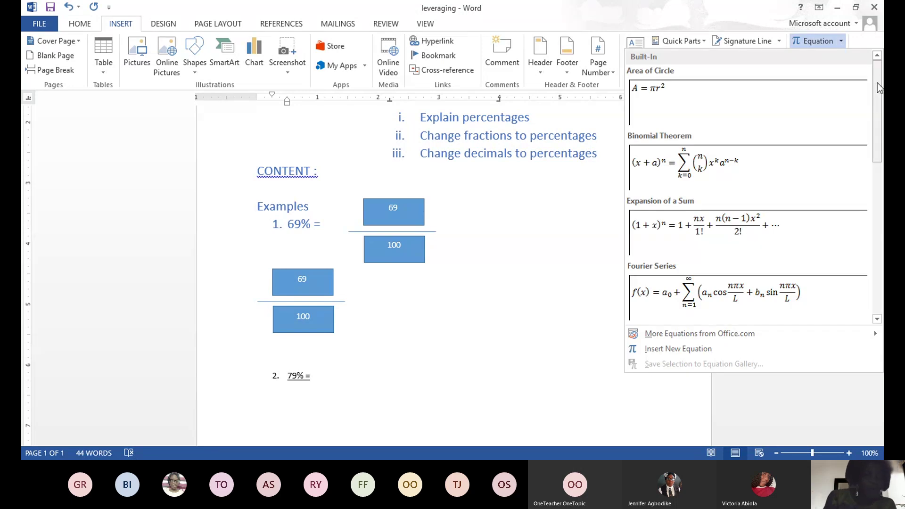
pyautogui.moveTo(877, 83); pyautogui.dragTo(882, 159)
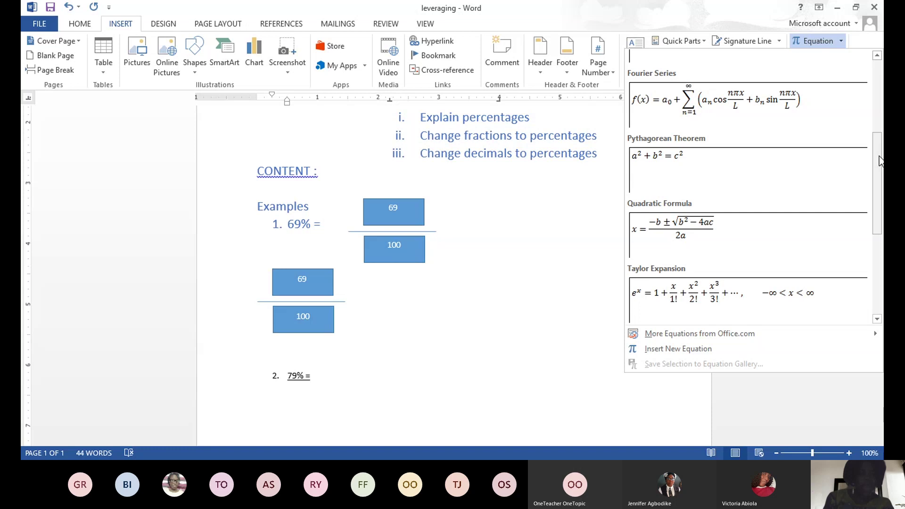
pyautogui.moveTo(879, 161); pyautogui.dragTo(880, 176)
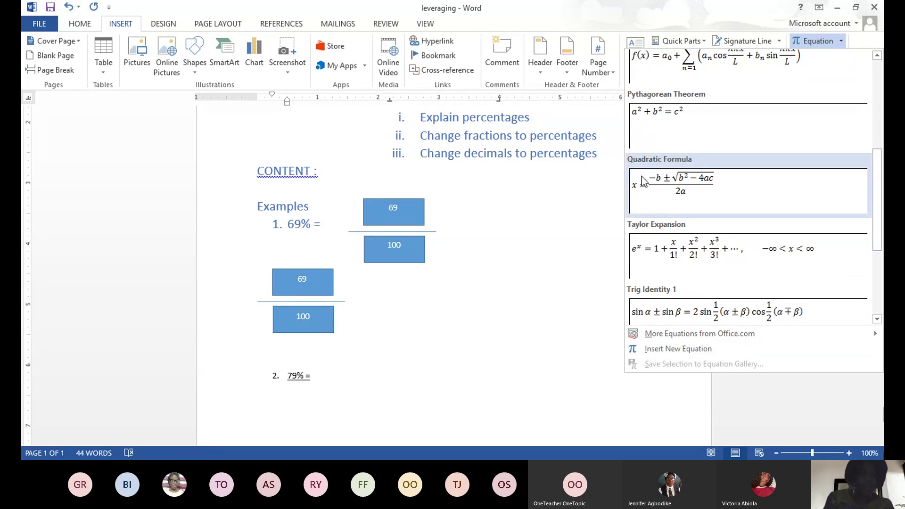
pyautogui.click(715, 195)
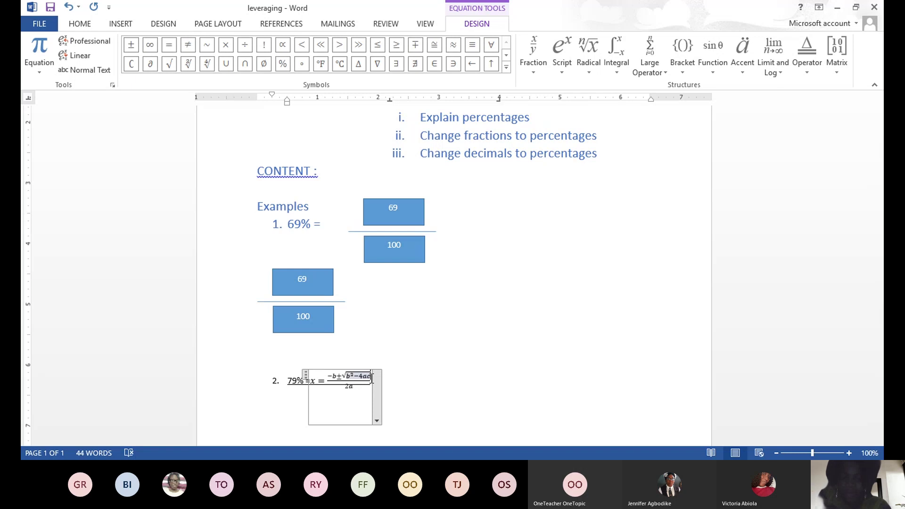
# Step: Clear the whole numerator of the inserted quadratic formula, leaving an empty placeholder above the fraction line
pyautogui.press('BackSpace')
pyautogui.press('BackSpace')
pyautogui.press('BackSpace')
pyautogui.press('BackSpace')
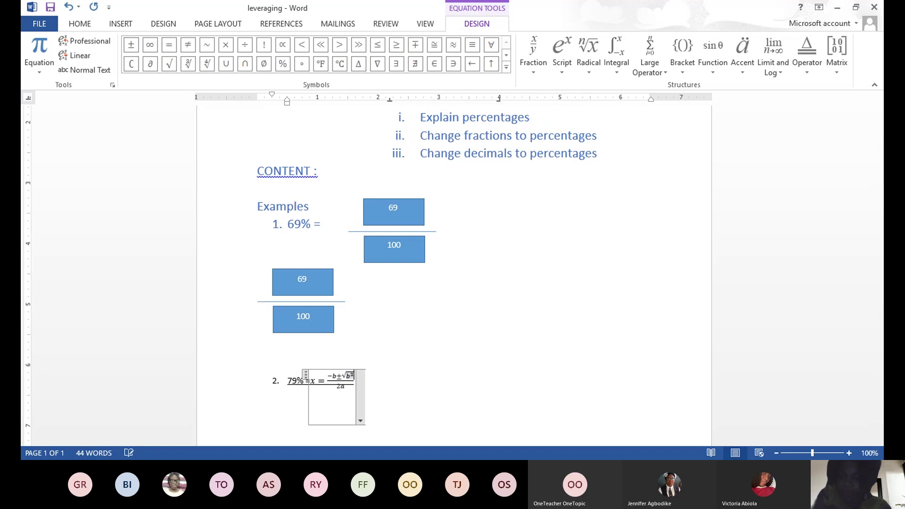
pyautogui.press('BackSpace')
pyautogui.press('BackSpace')
pyautogui.press('BackSpace')
pyautogui.press('BackSpace')
pyautogui.press('BackSpace')
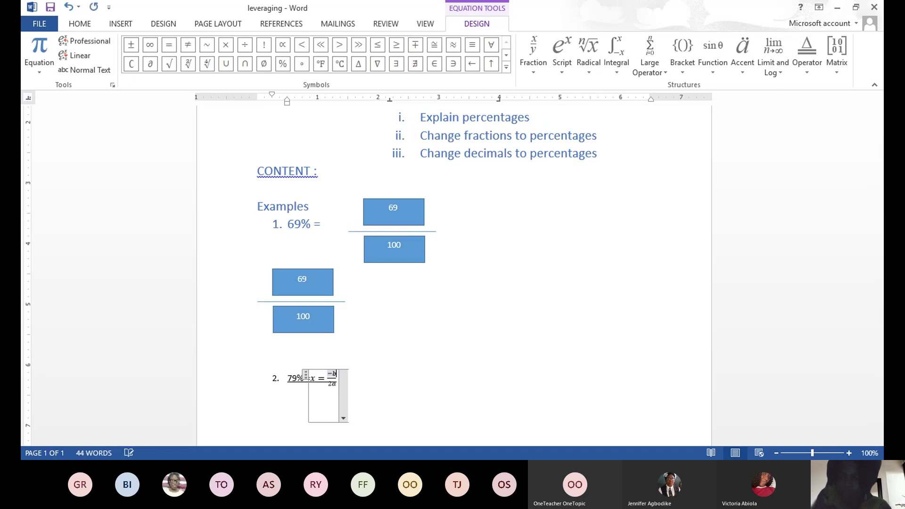
pyautogui.press('BackSpace')
pyautogui.press('BackSpace')
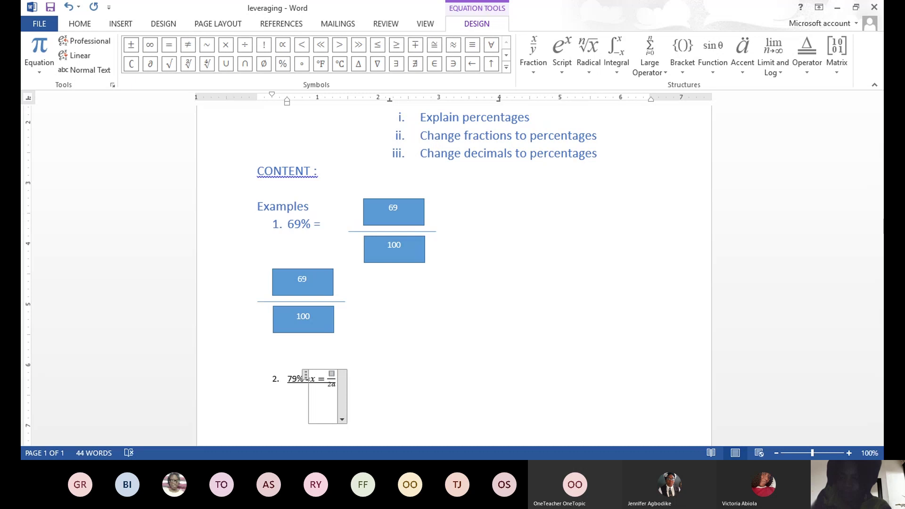
# Step: Delete "x =" in front of the equation's fraction and enter 79 as its numerator
pyautogui.click(315, 380)
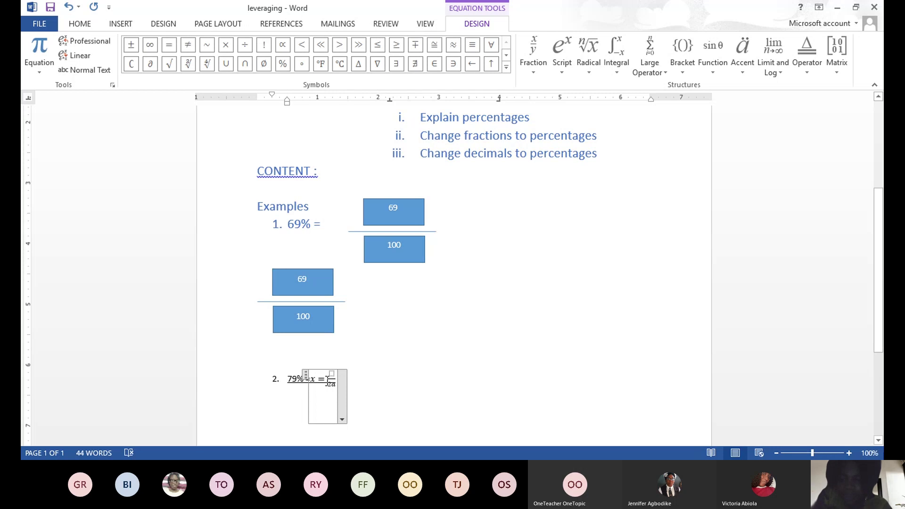
pyautogui.press('BackSpace')
pyautogui.press('BackSpace')
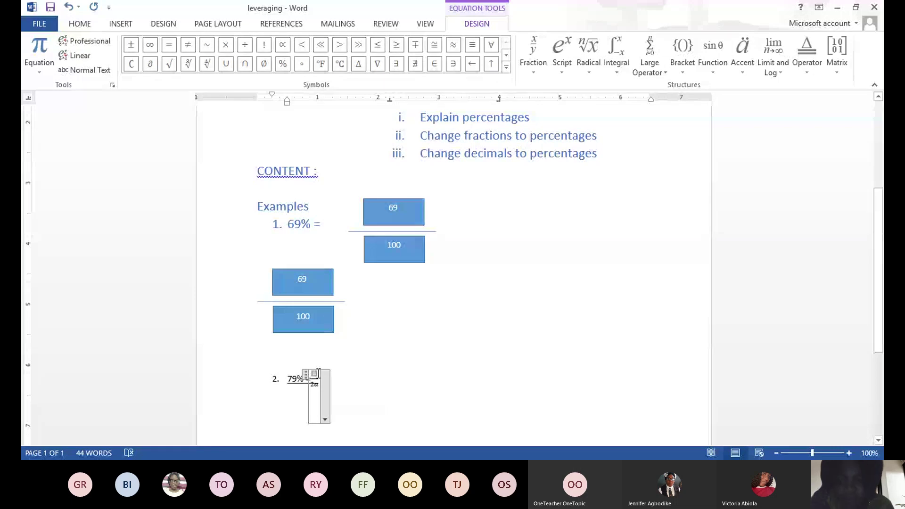
pyautogui.click(314, 374)
pyautogui.write('79')
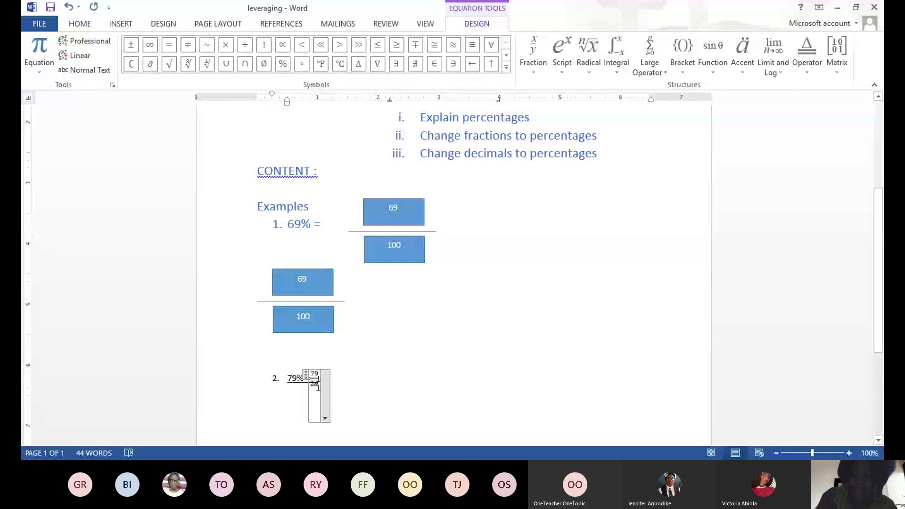
# Step: Replace the denominator of the item 2 fraction with 100 and leave the equation
pyautogui.write('1')
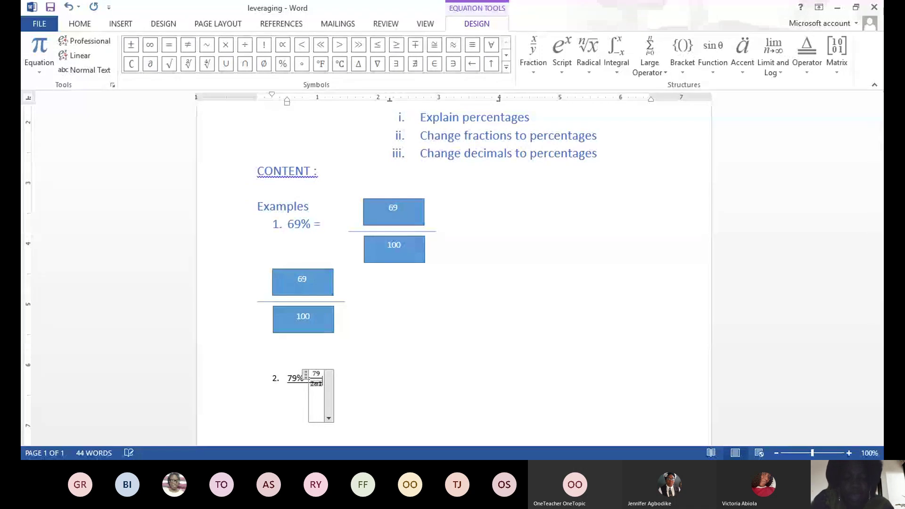
pyautogui.press('BackSpace')
pyautogui.press('BackSpace')
pyautogui.press('BackSpace')
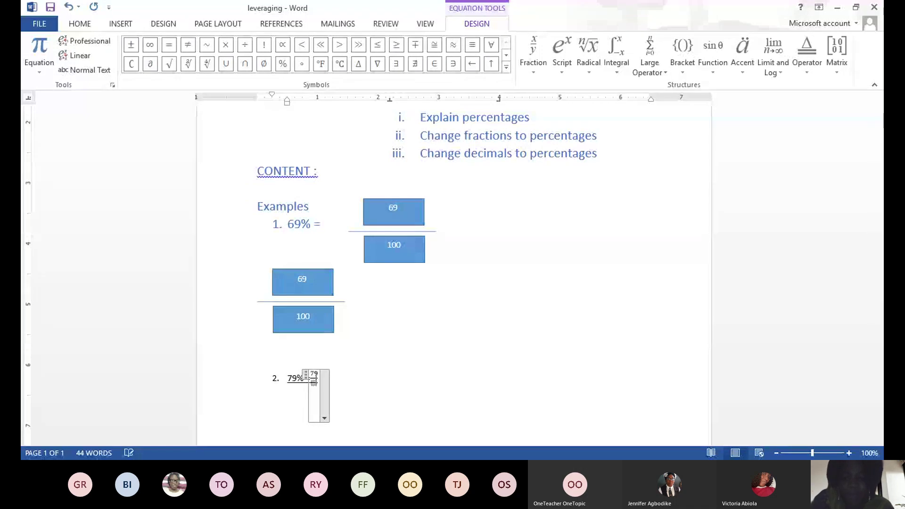
pyautogui.write('100')
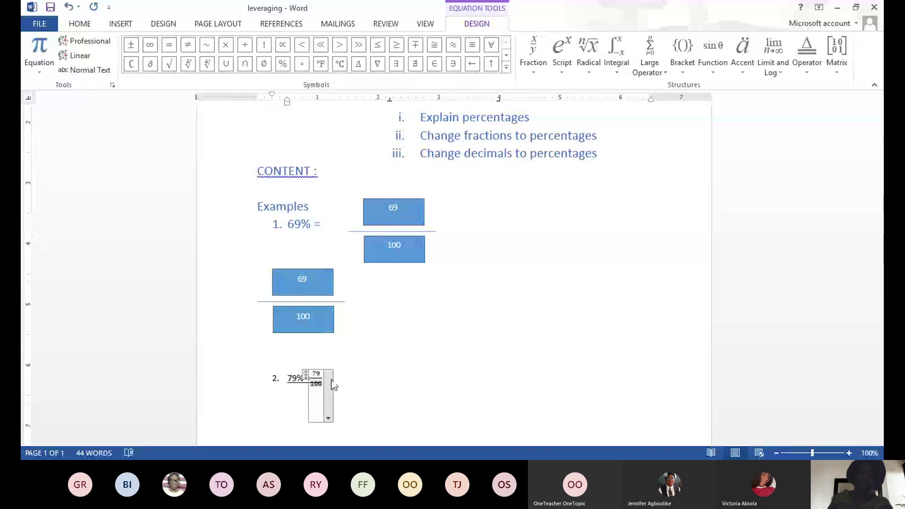
pyautogui.click(379, 368)
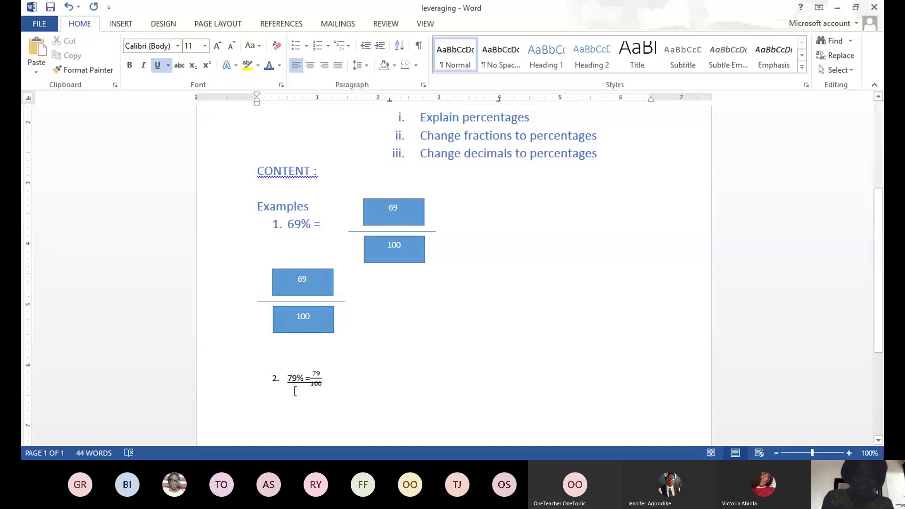
pyautogui.click(313, 382)
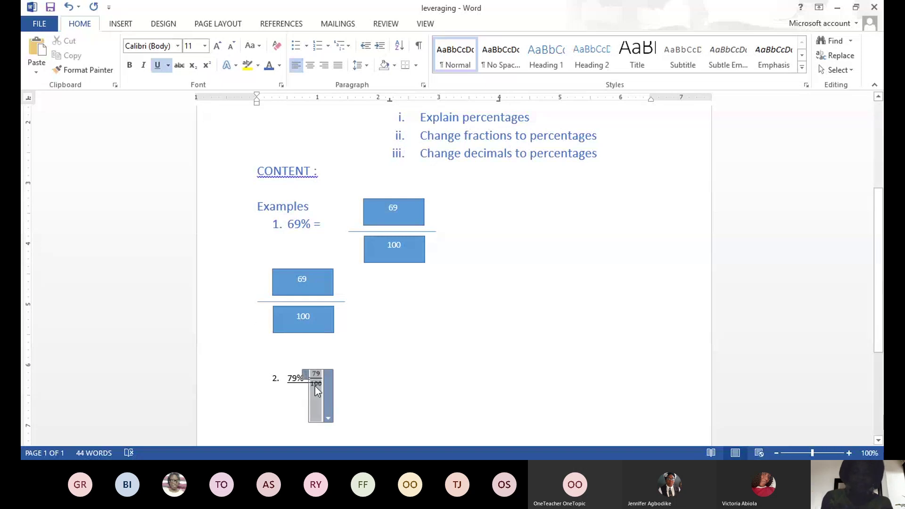
pyautogui.click(315, 386)
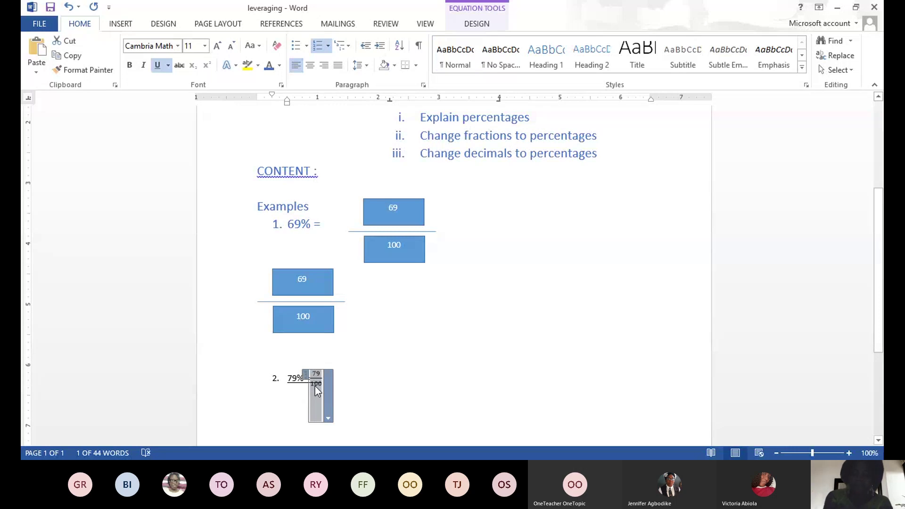
pyautogui.click(343, 375)
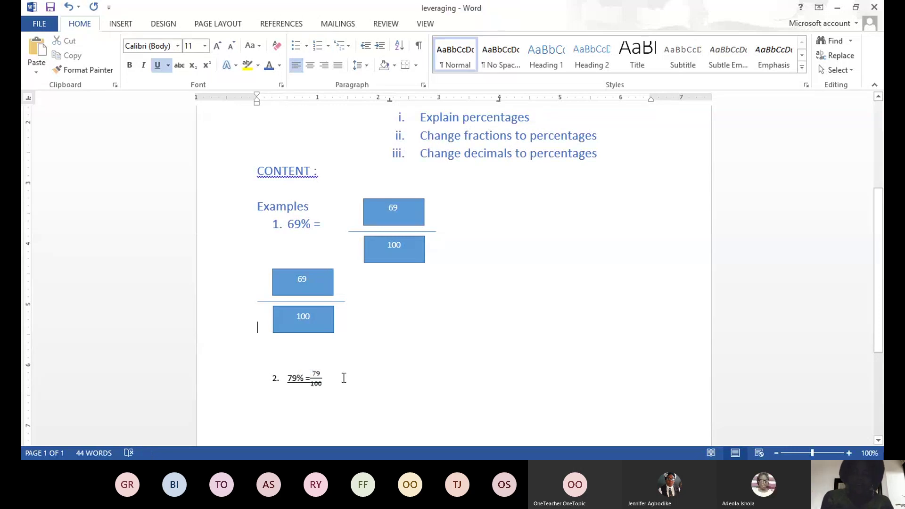
pyautogui.click(319, 379)
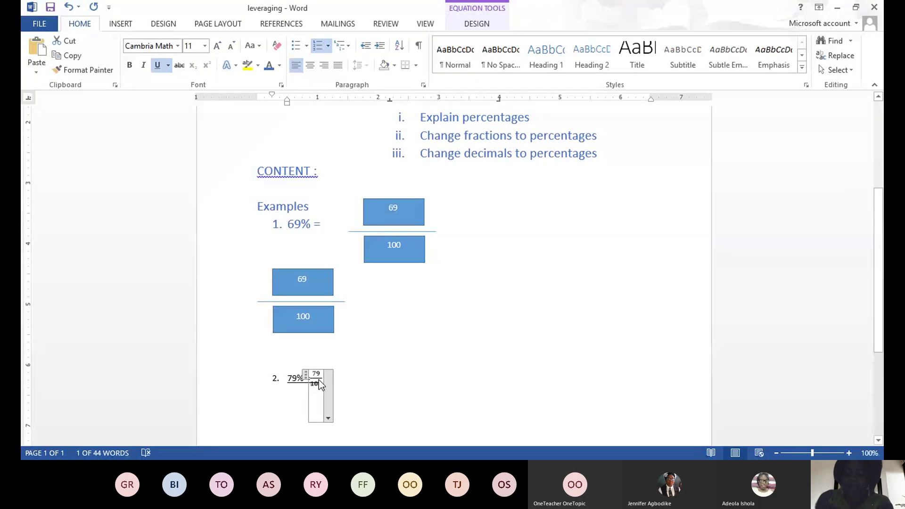
pyautogui.click(388, 376)
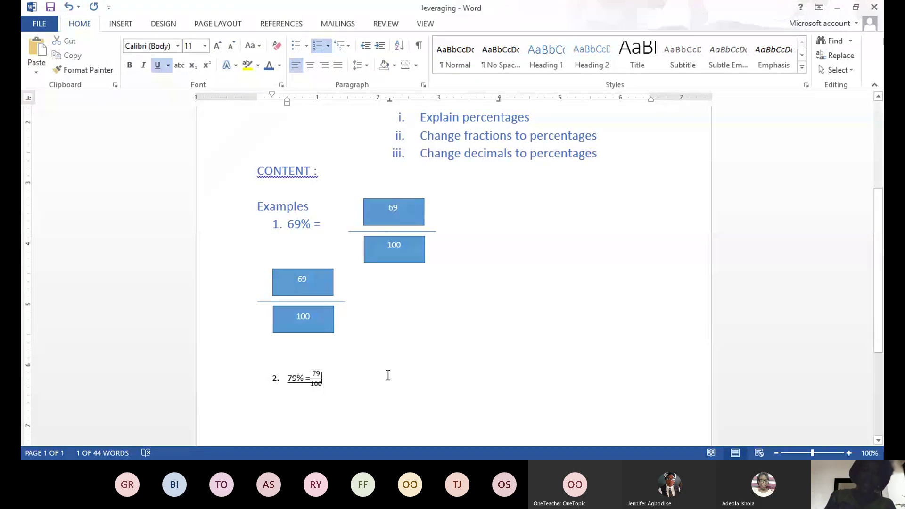
pyautogui.click(338, 226)
pyautogui.write('100')
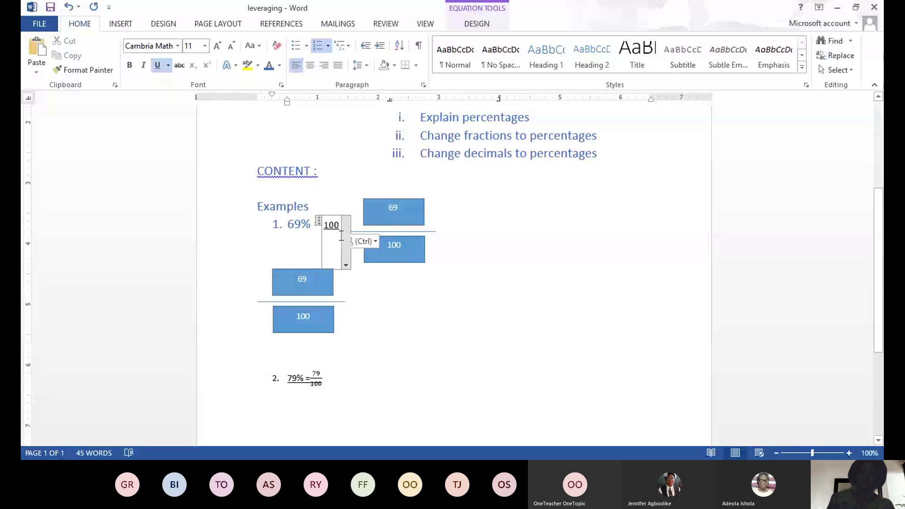
pyautogui.moveTo(341, 235); pyautogui.dragTo(419, 260)
pyautogui.hotkey('ctrl', 'z')
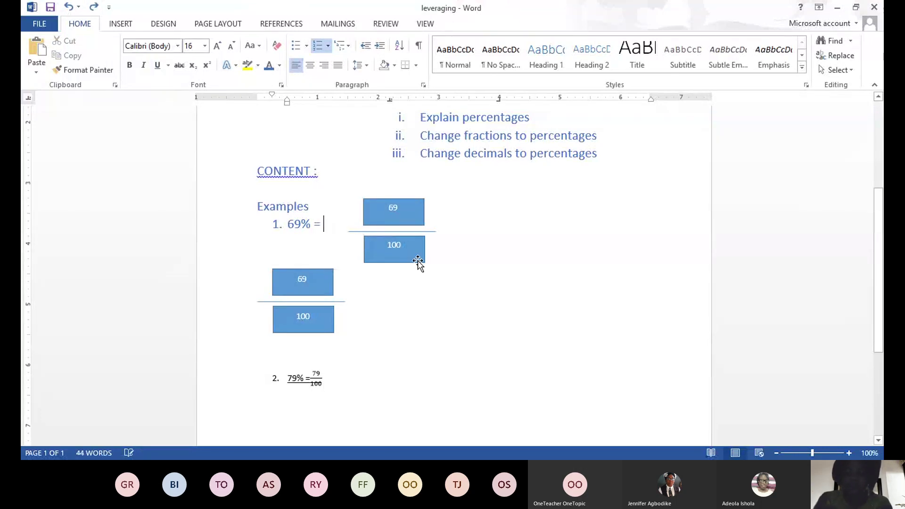
# Step: Copy the complete 79/100 equation from item 2 and paste it after "69% =" in item 1
pyautogui.click(315, 376)
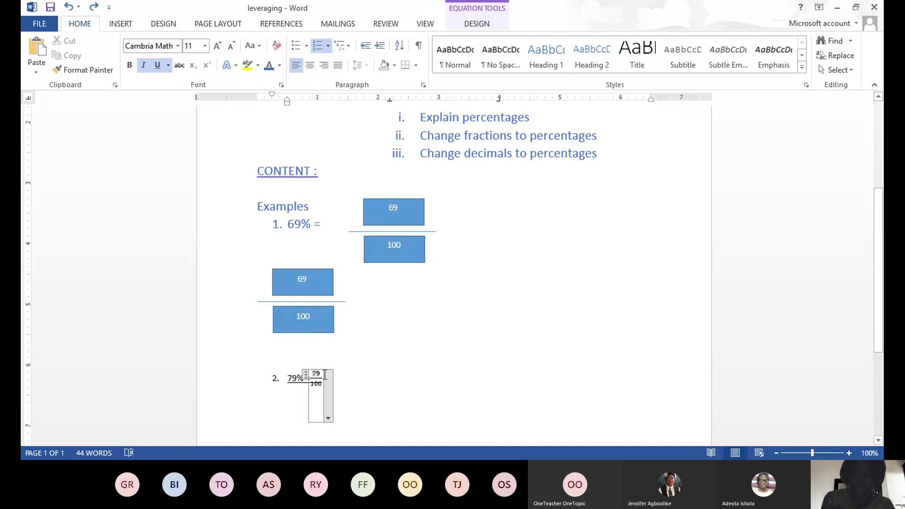
pyautogui.click(329, 380)
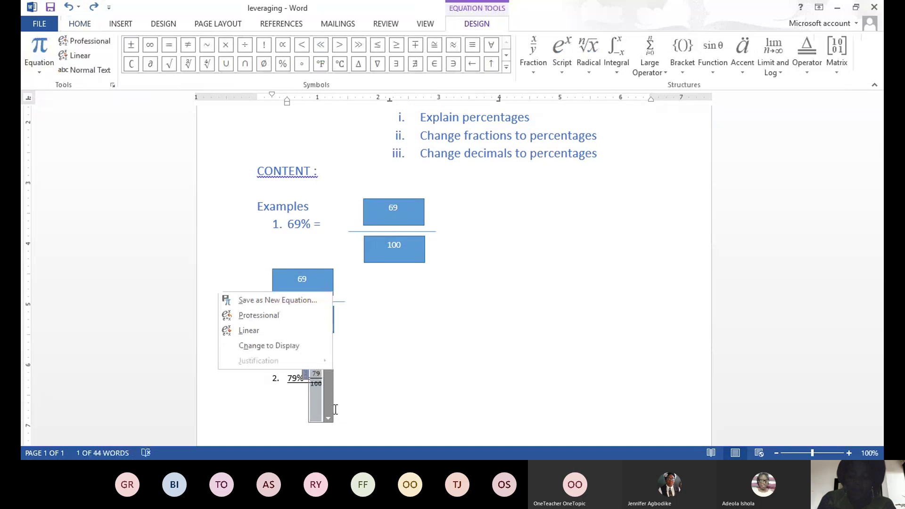
pyautogui.click(397, 376)
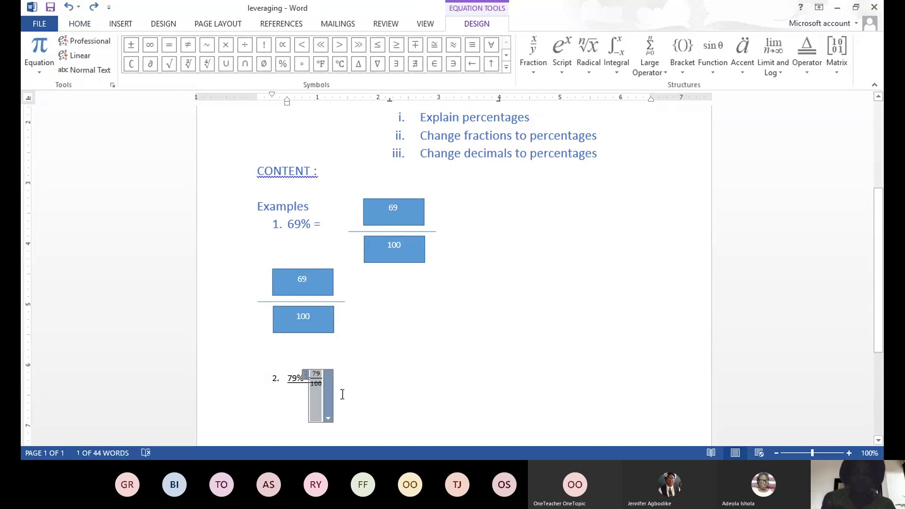
pyautogui.click(329, 225)
pyautogui.hotkey('ctrl', 'v')
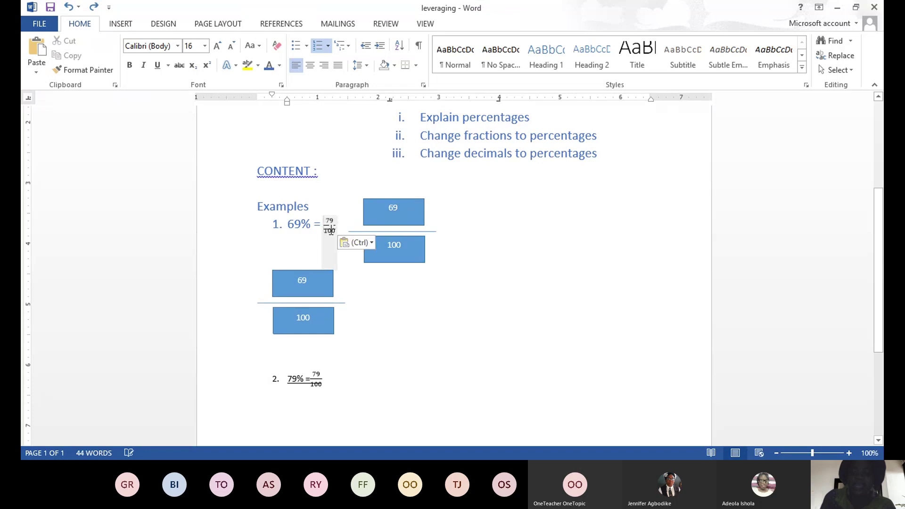
# Step: Change the numerator of the pasted fraction in item 1 to 69 and leave the equation
pyautogui.click(331, 229)
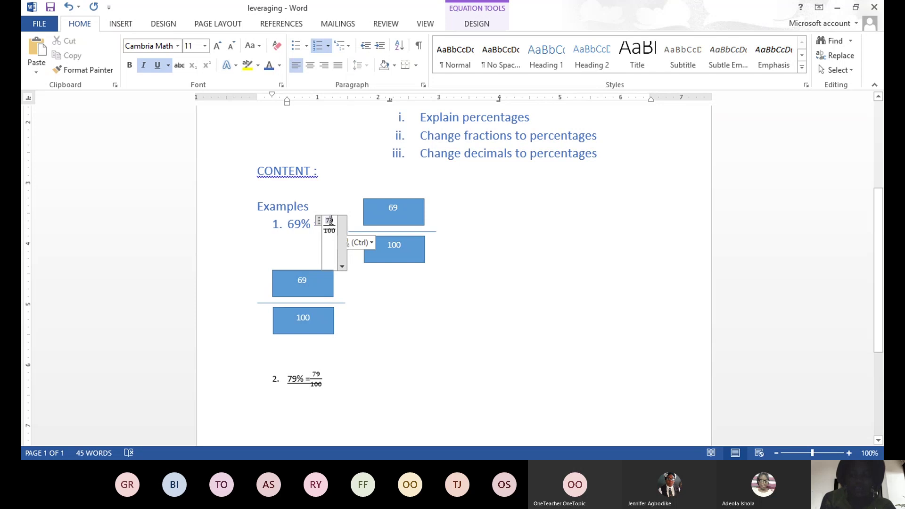
pyautogui.click(330, 220)
pyautogui.press('BackSpace')
pyautogui.write('6')
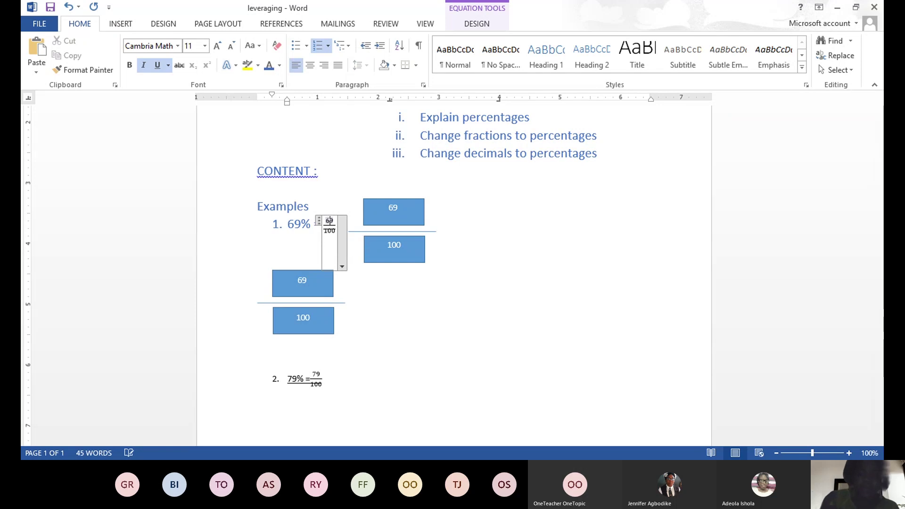
pyautogui.click(409, 268)
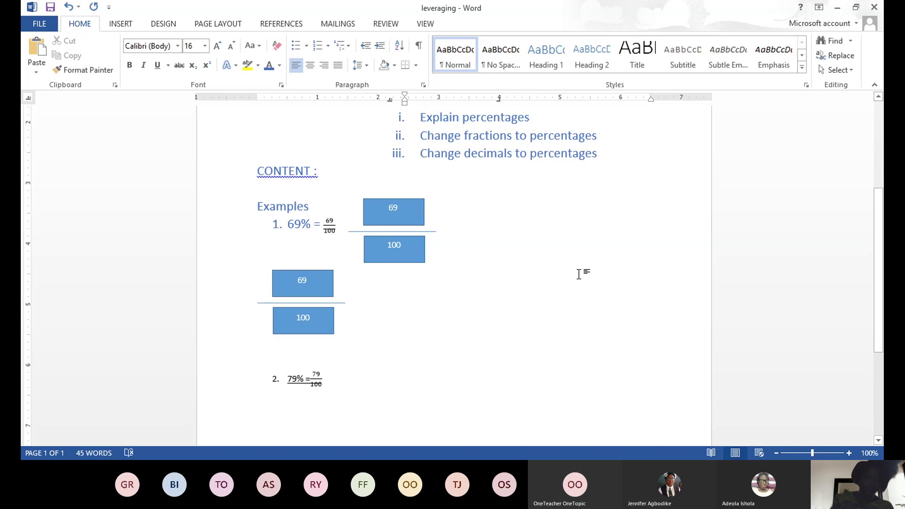
pyautogui.moveTo(878, 252); pyautogui.dragTo(881, 167)
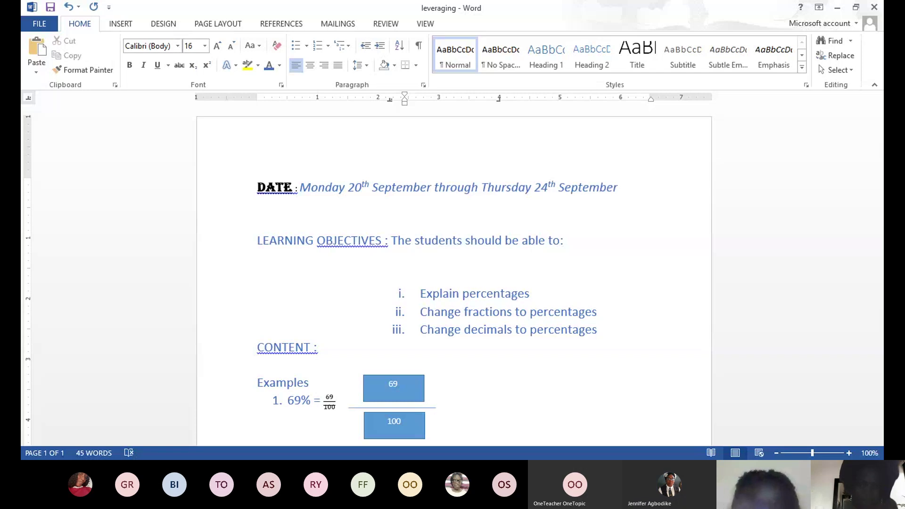
pyautogui.click(599, 408)
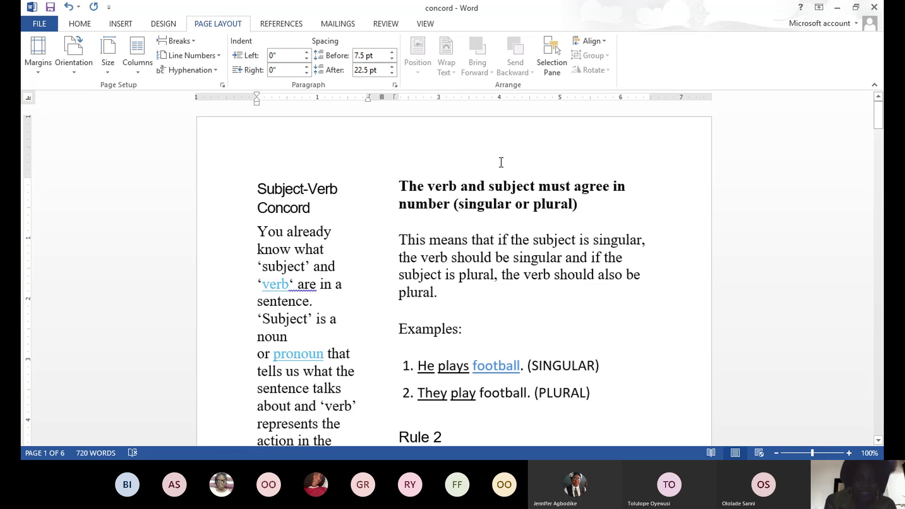
# Step: Undo the last column layout in the concord document and arrange its text in two columns
pyautogui.click(69, 7)
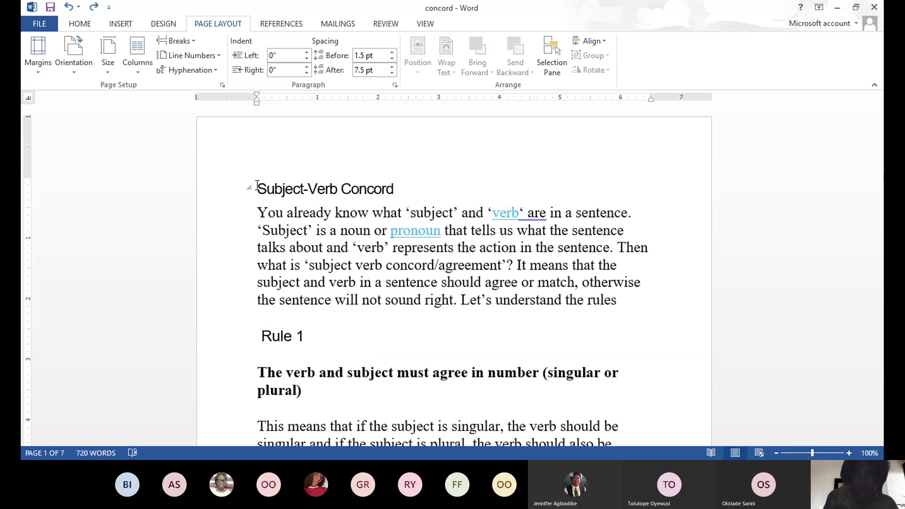
pyautogui.click(94, 25)
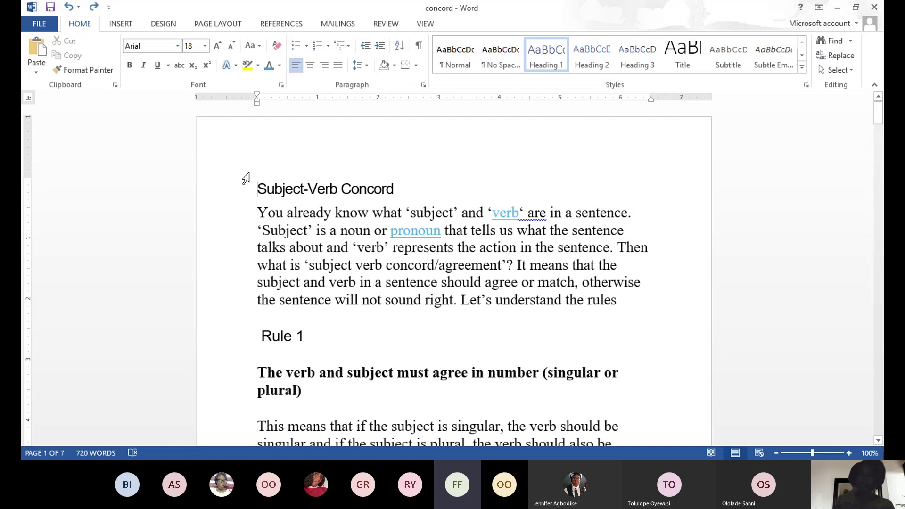
pyautogui.click(235, 30)
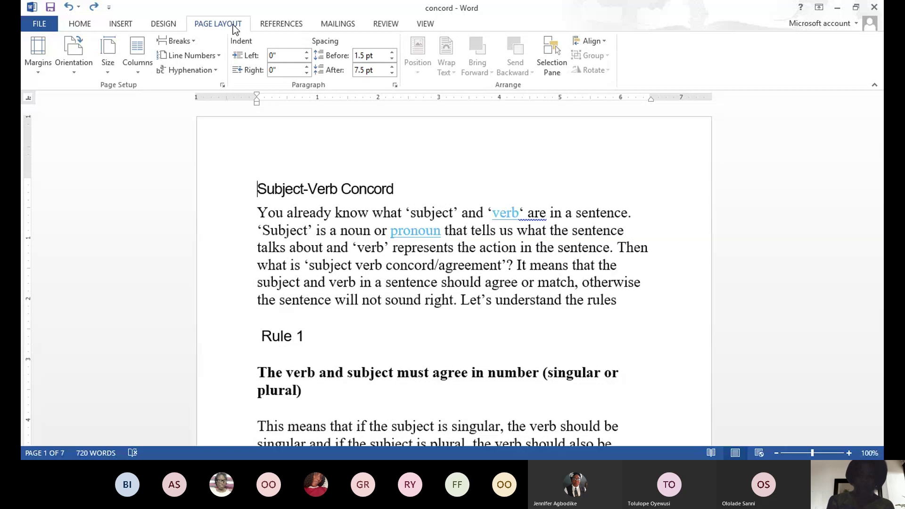
pyautogui.click(138, 75)
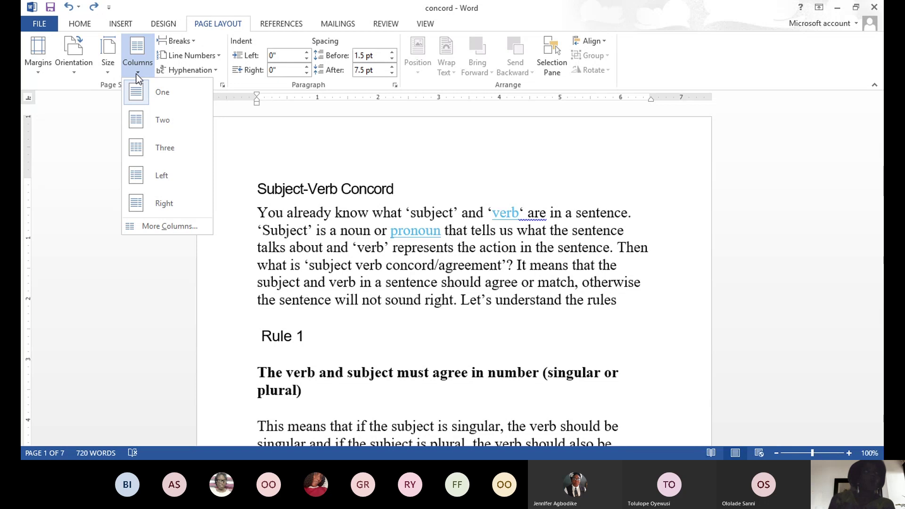
pyautogui.click(150, 115)
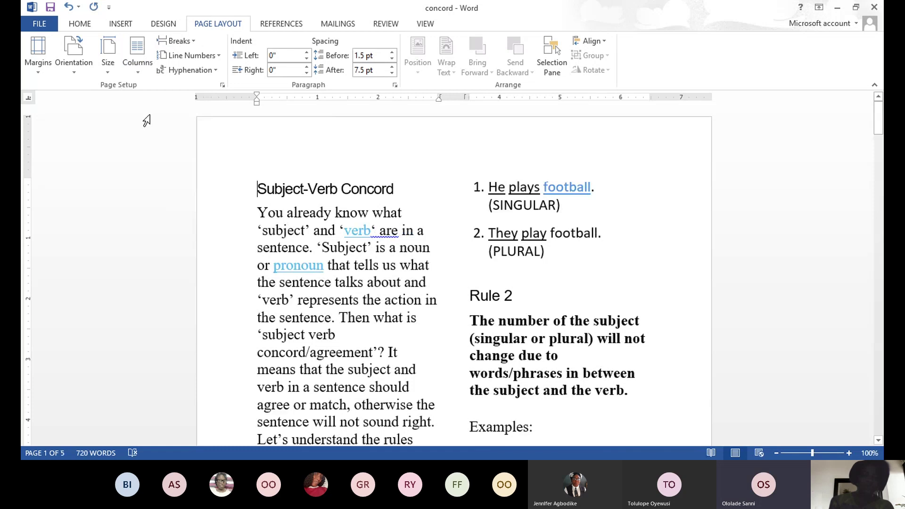
# Step: Arrange the concord document in three columns and turn off equal column width in the detailed column settings
pyautogui.click(138, 72)
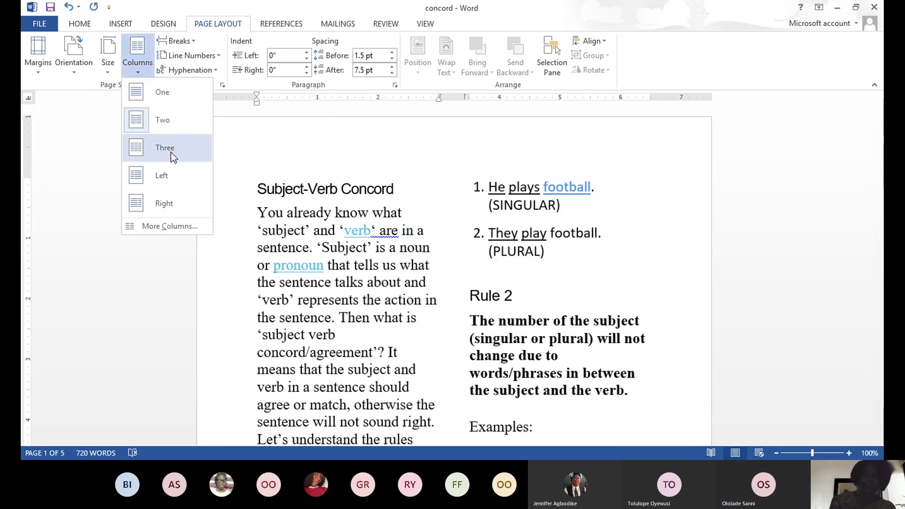
pyautogui.click(171, 152)
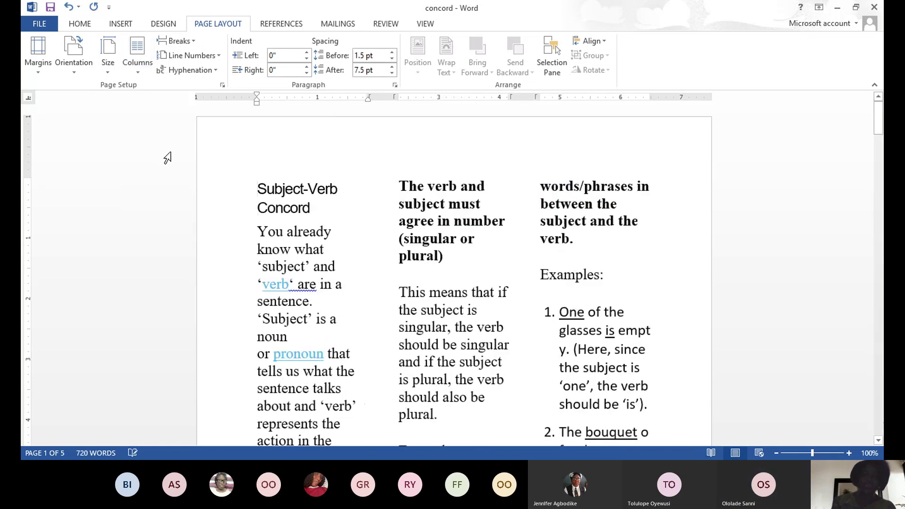
pyautogui.click(139, 74)
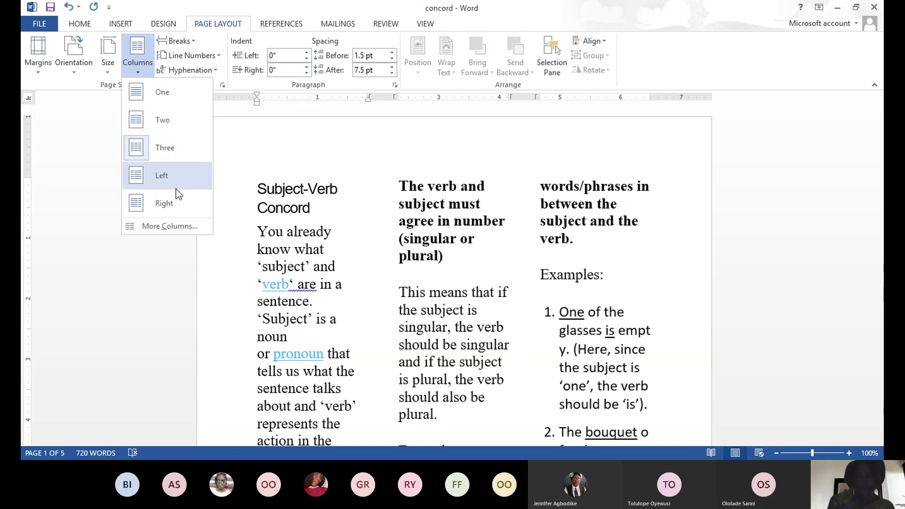
pyautogui.click(171, 227)
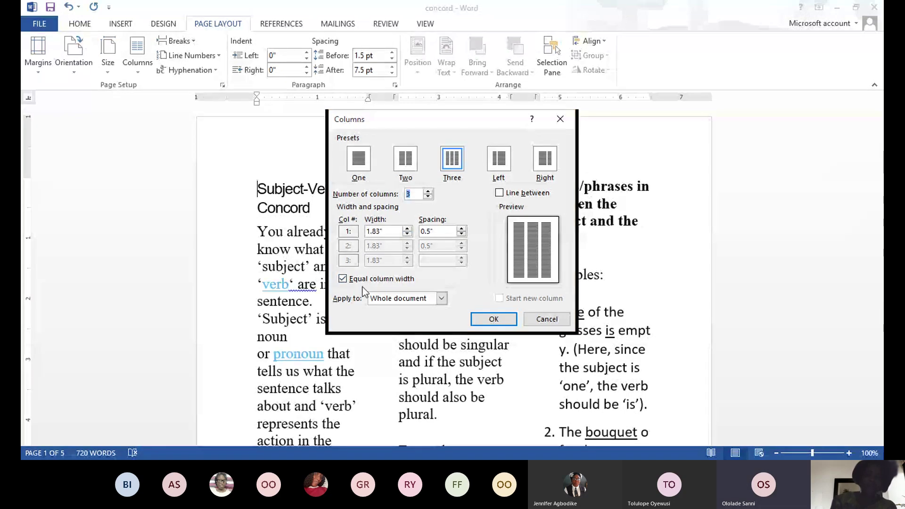
pyautogui.click(343, 279)
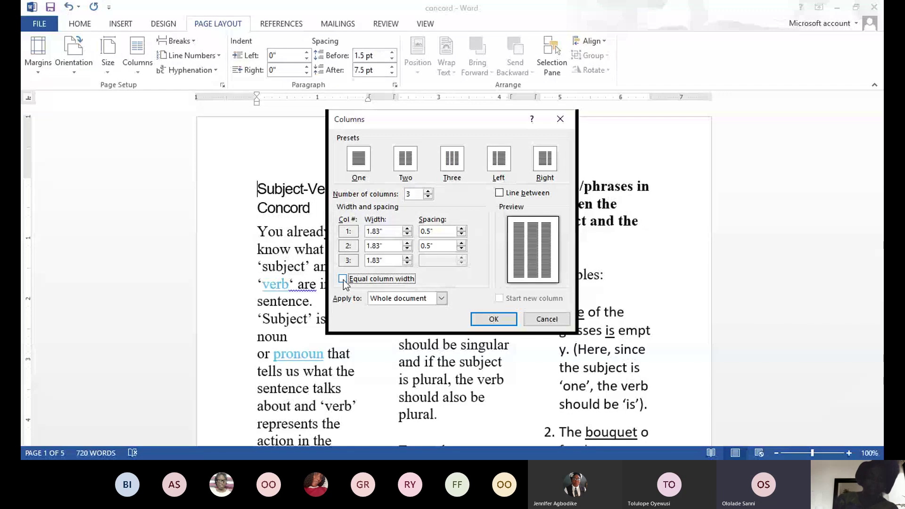
# Step: Set the width of column 2 to 1" in the column settings for the whole document
pyautogui.click(407, 244)
pyautogui.click(408, 249)
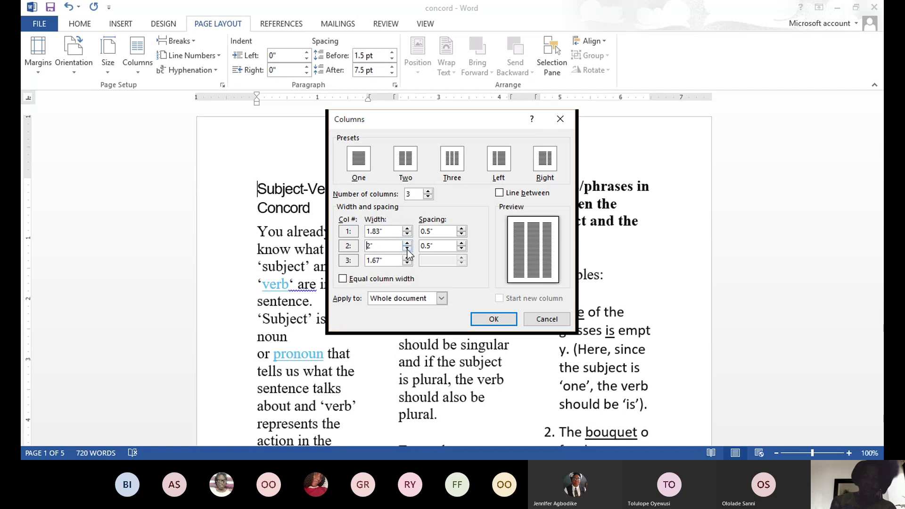
pyautogui.click(407, 249)
pyautogui.click(407, 249)
pyautogui.click(407, 249)
pyautogui.click(407, 249)
pyautogui.click(407, 249)
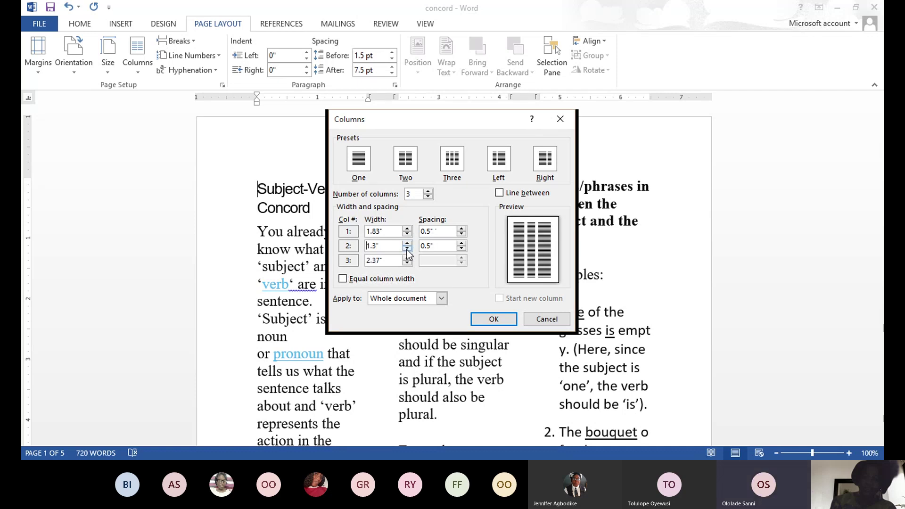
pyautogui.click(407, 249)
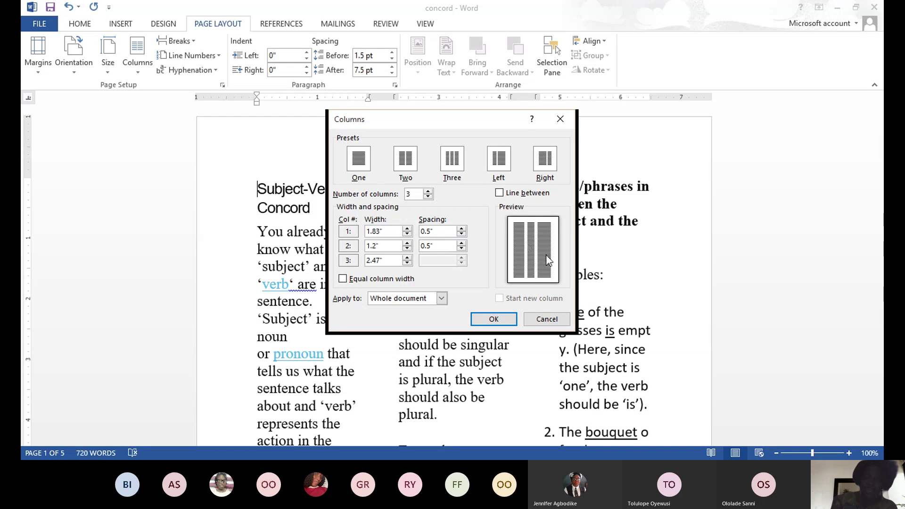
pyautogui.click(408, 248)
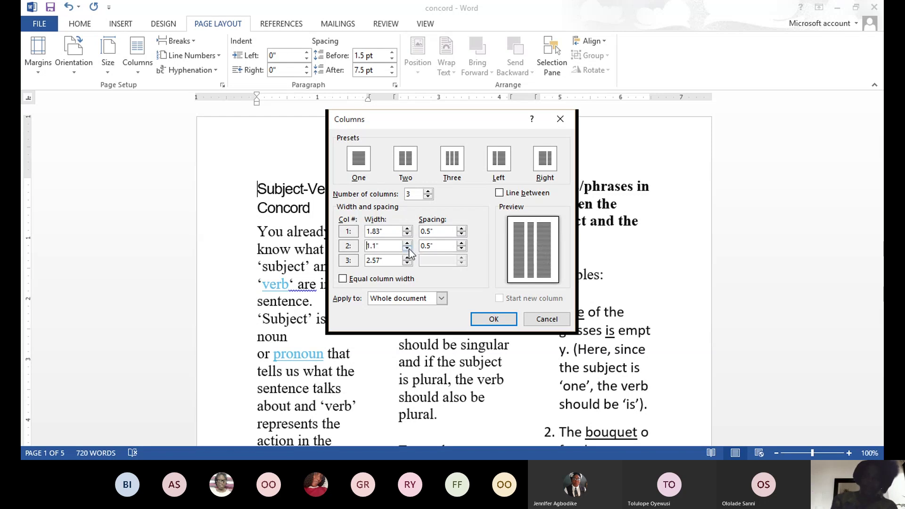
pyautogui.click(408, 249)
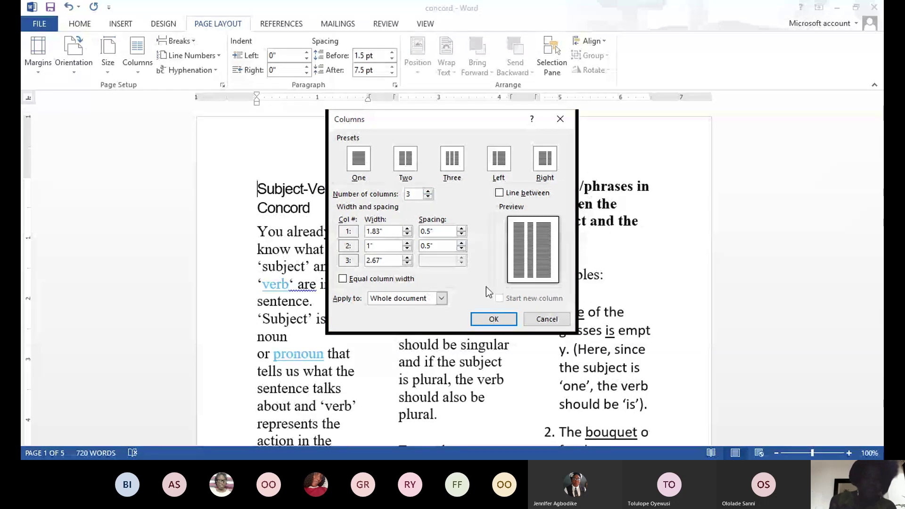
# Step: Apply the custom column widths to the concord document, review the text layout and return to the document's beginning
pyautogui.click(494, 321)
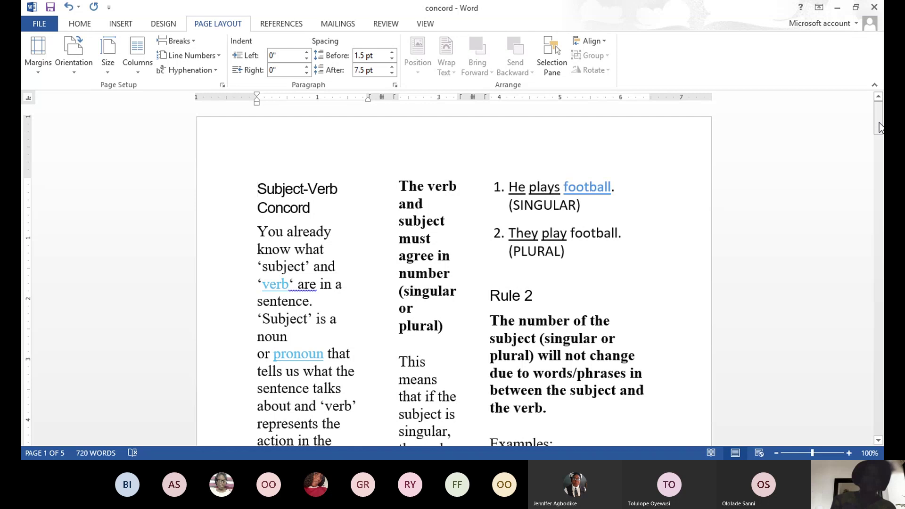
pyautogui.moveTo(879, 127); pyautogui.dragTo(882, 144)
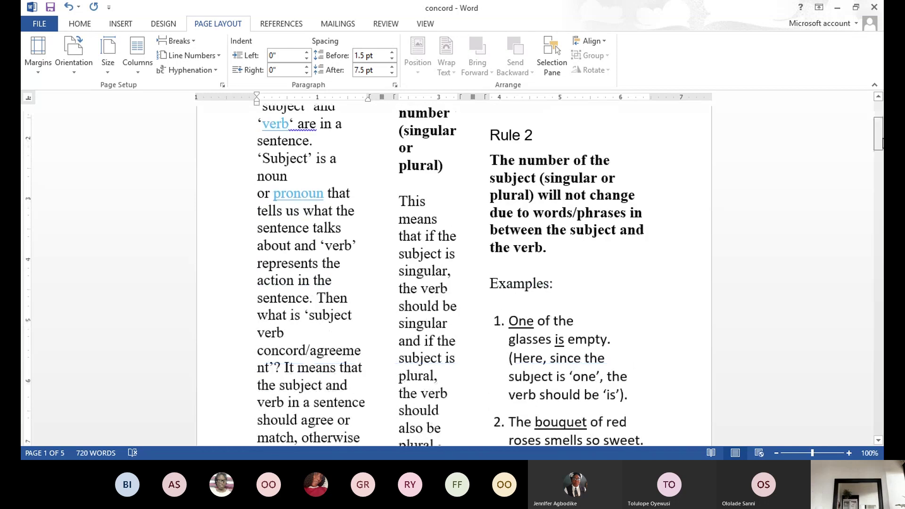
pyautogui.moveTo(883, 145); pyautogui.dragTo(882, 150)
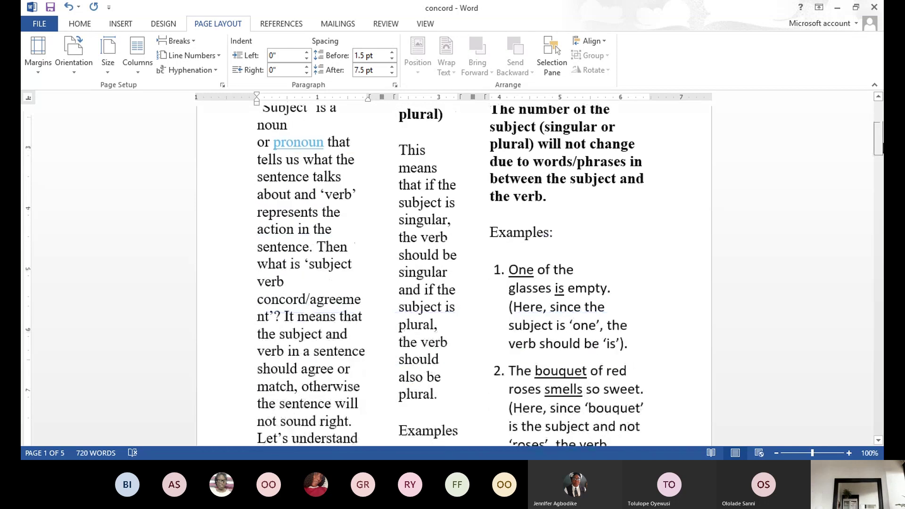
pyautogui.hotkey('ctrl', 'Home')
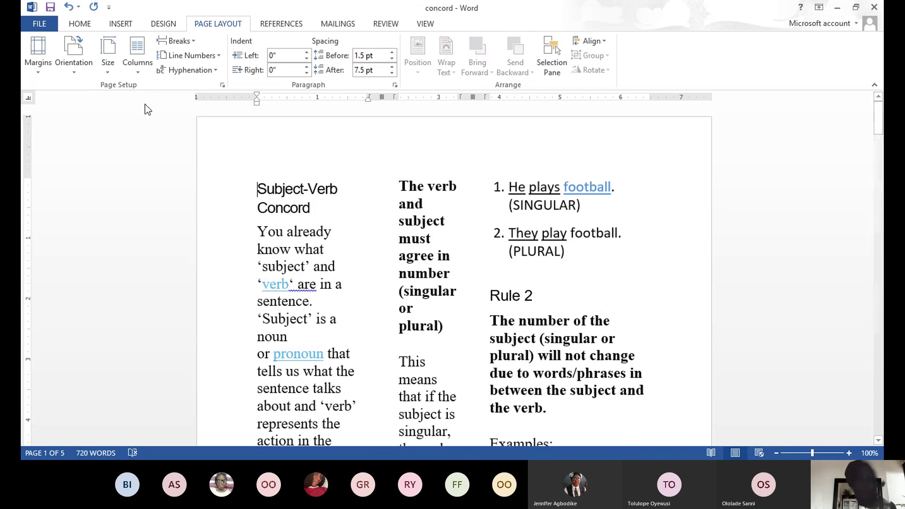
# Step: Set the width of column 3 to 1.83" for the whole concord document and review the layout
pyautogui.click(136, 76)
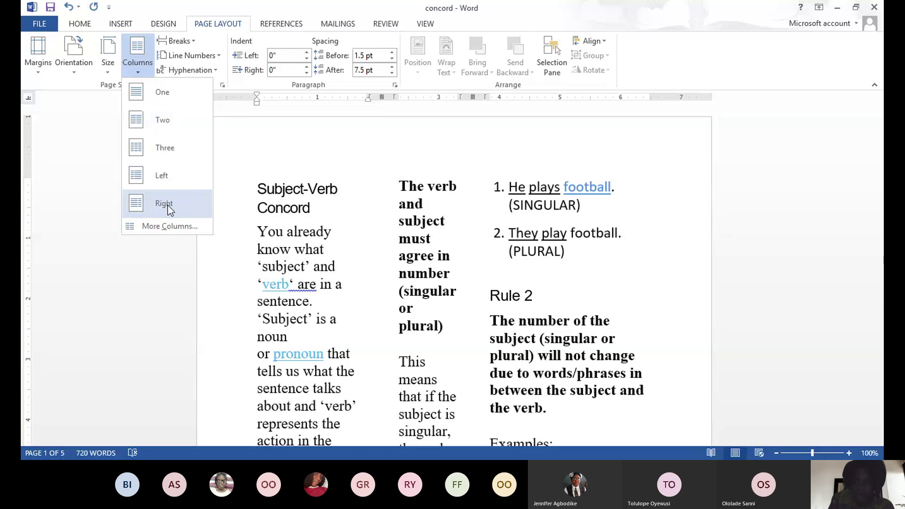
pyautogui.click(162, 225)
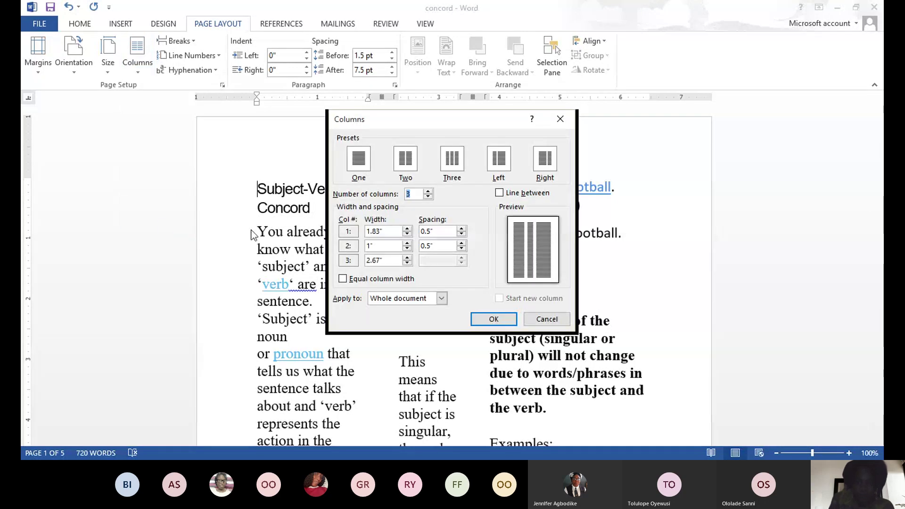
pyautogui.click(407, 263)
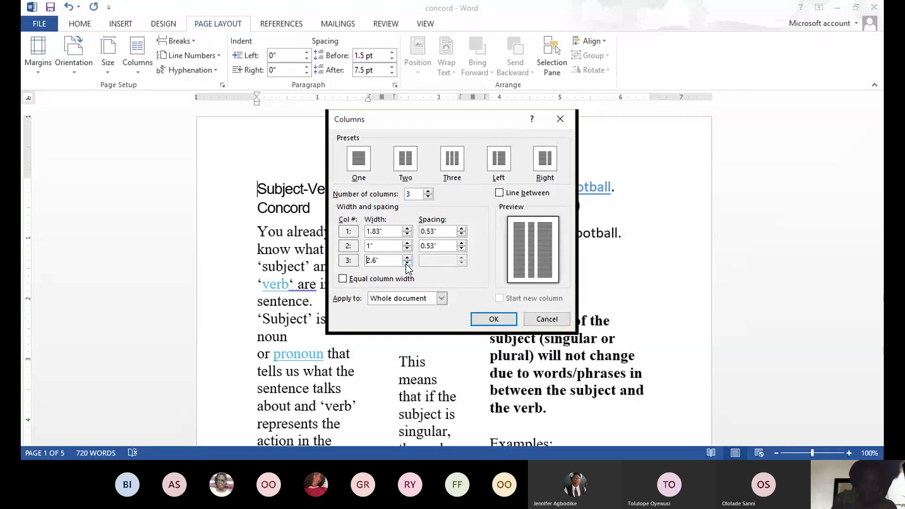
pyautogui.click(407, 263)
pyautogui.click(406, 263)
pyautogui.click(406, 264)
pyautogui.click(406, 263)
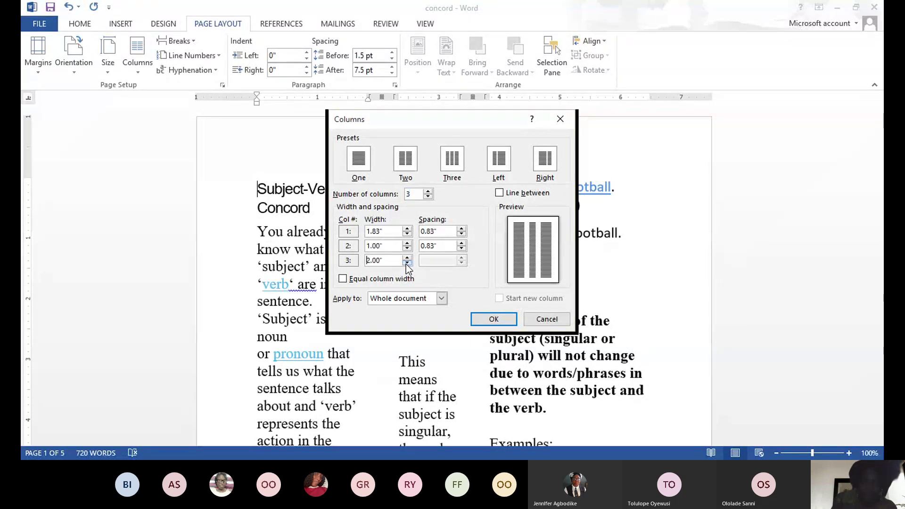
pyautogui.click(406, 263)
pyautogui.click(406, 263)
pyautogui.click(406, 263)
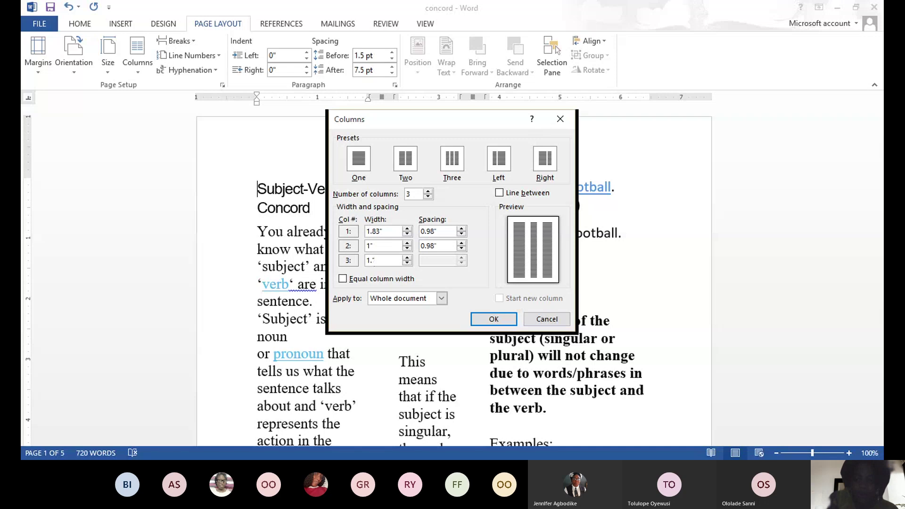
pyautogui.press('BackSpace')
pyautogui.press('BackSpace')
pyautogui.write('8')
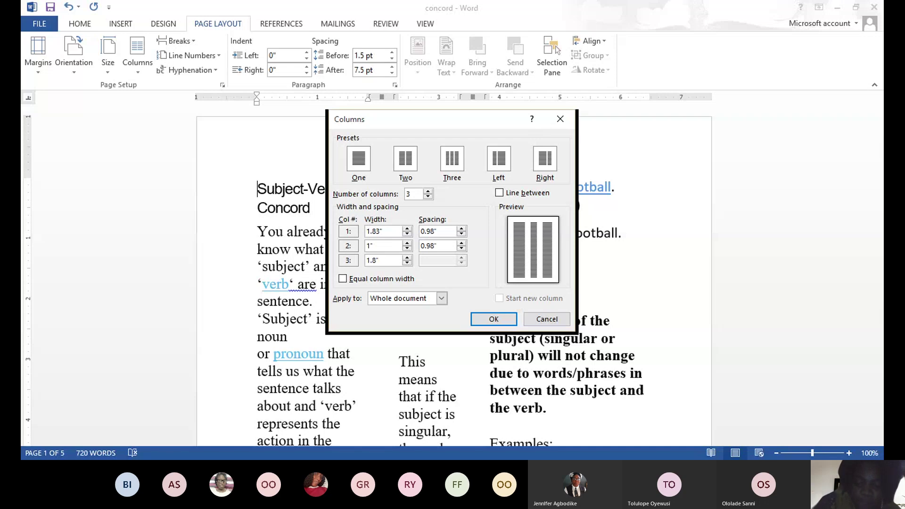
pyautogui.write('3')
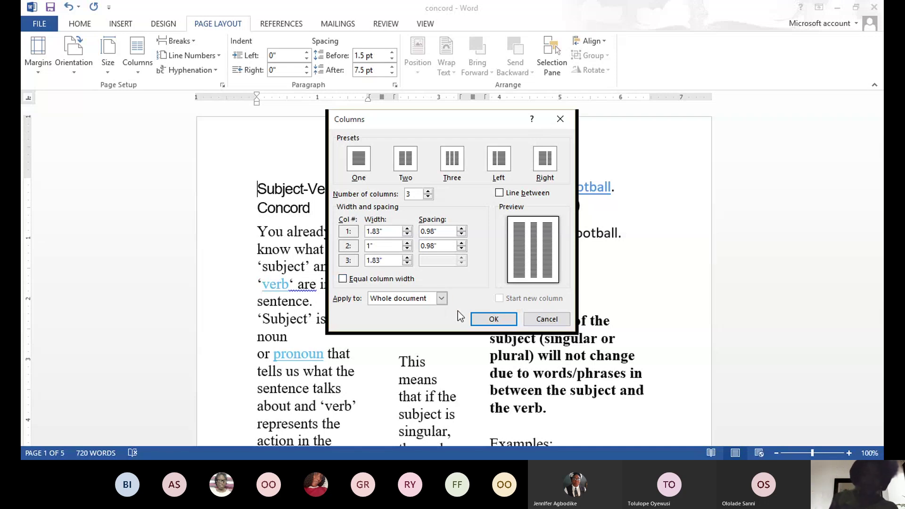
pyautogui.click(385, 259)
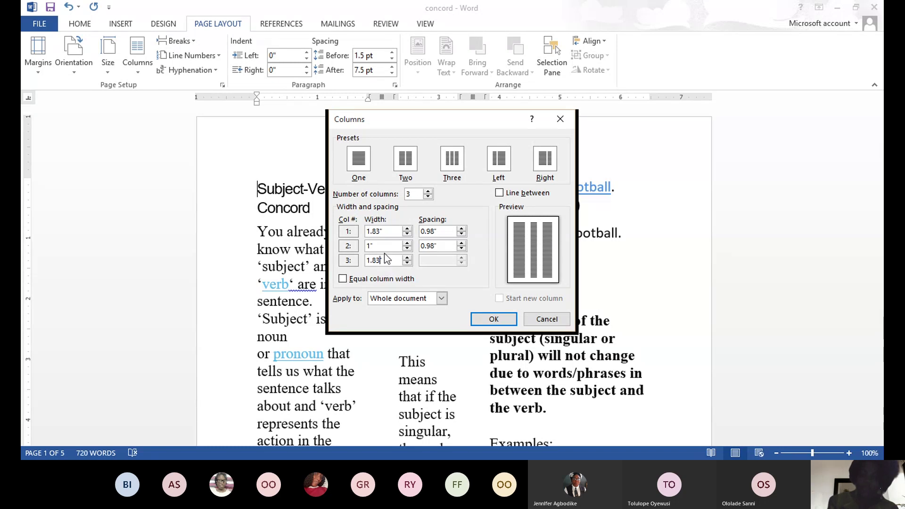
pyautogui.click(475, 319)
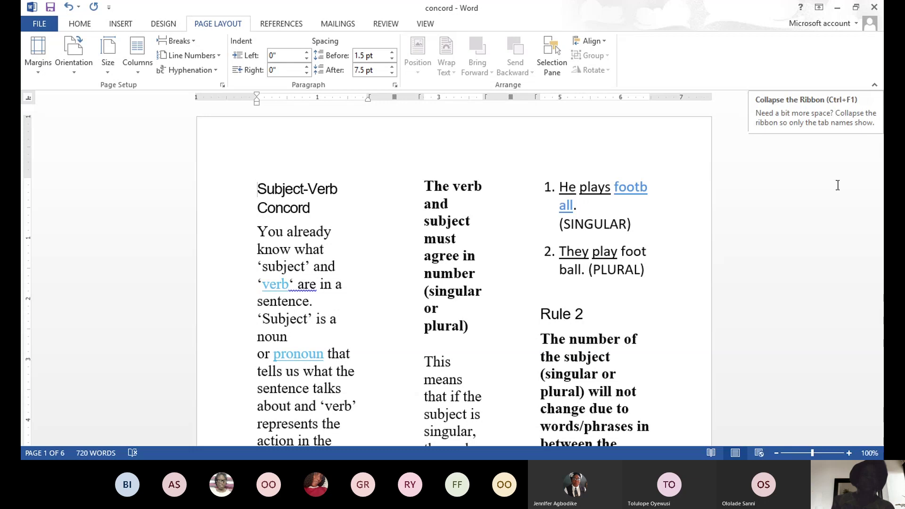
pyautogui.moveTo(880, 116); pyautogui.dragTo(880, 132)
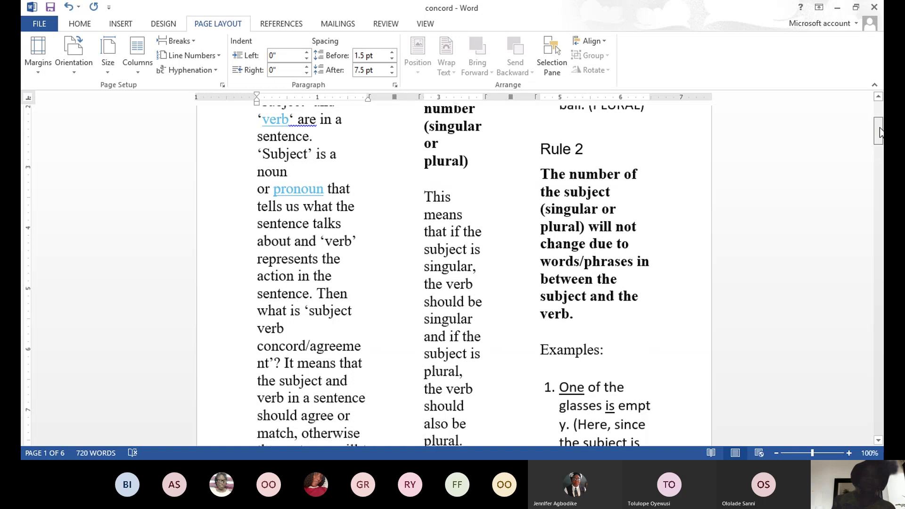
pyautogui.moveTo(879, 132); pyautogui.dragTo(880, 111)
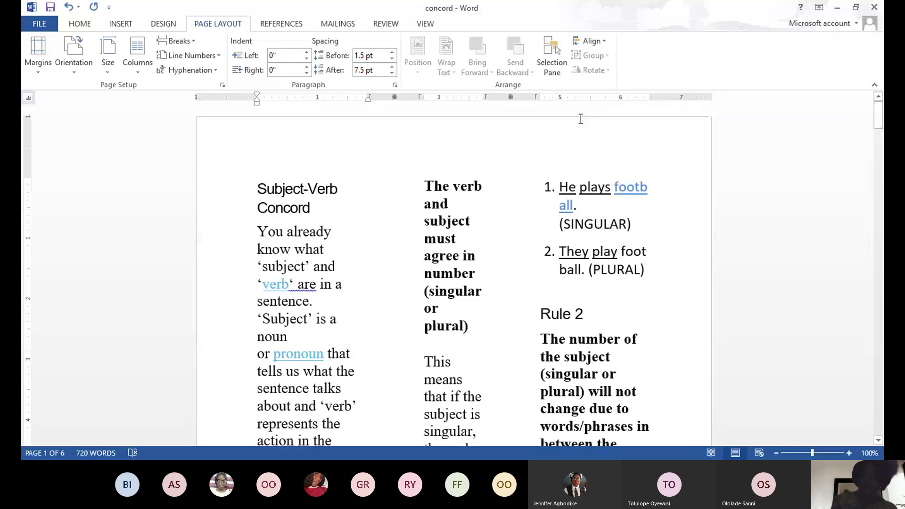
# Step: Arrange the whole concord document in seven columns of equal width
pyautogui.click(145, 72)
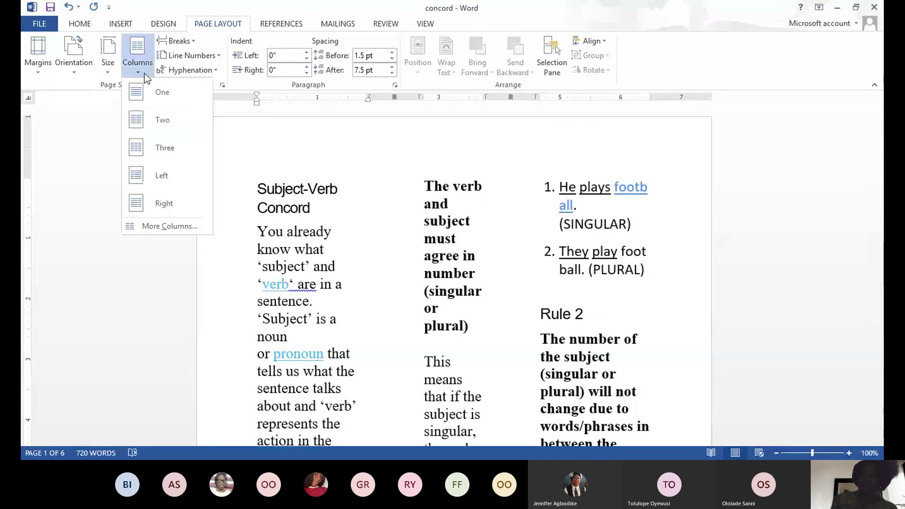
pyautogui.click(170, 227)
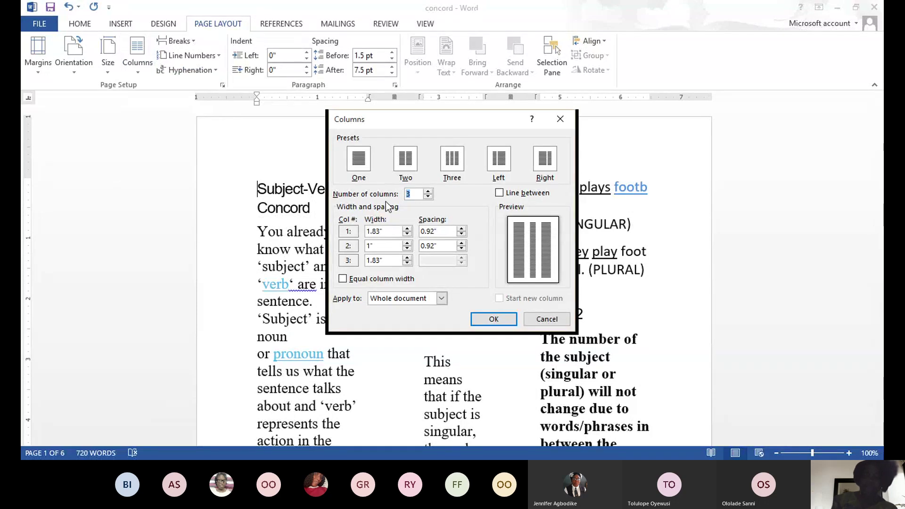
pyautogui.click(429, 191)
pyautogui.click(428, 191)
pyautogui.click(428, 191)
pyautogui.click(429, 191)
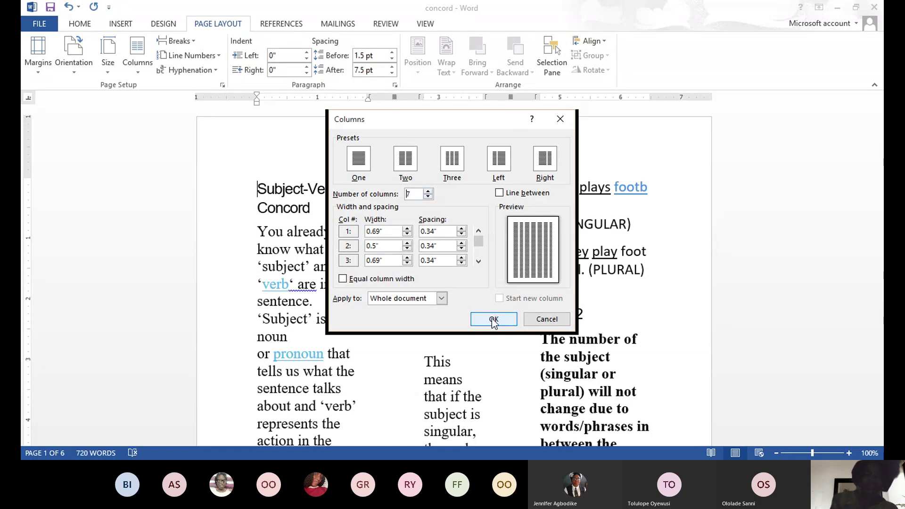
pyautogui.click(342, 278)
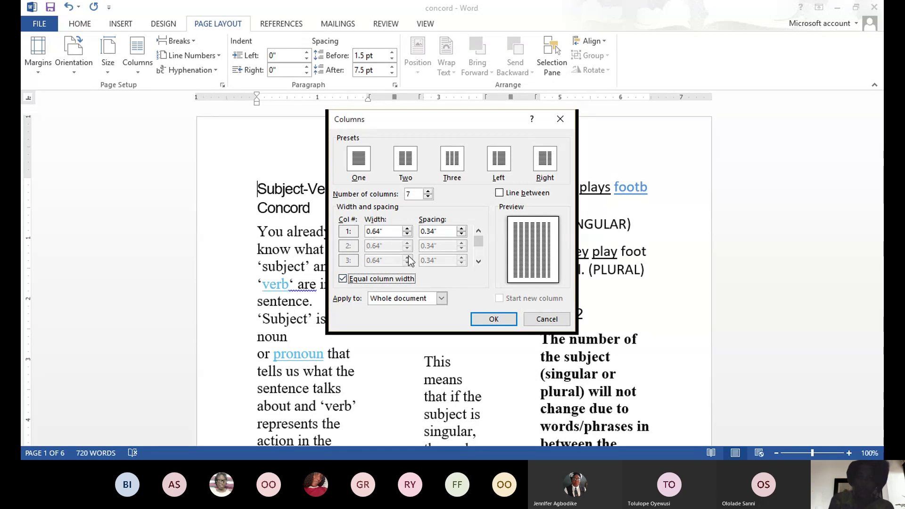
pyautogui.click(493, 319)
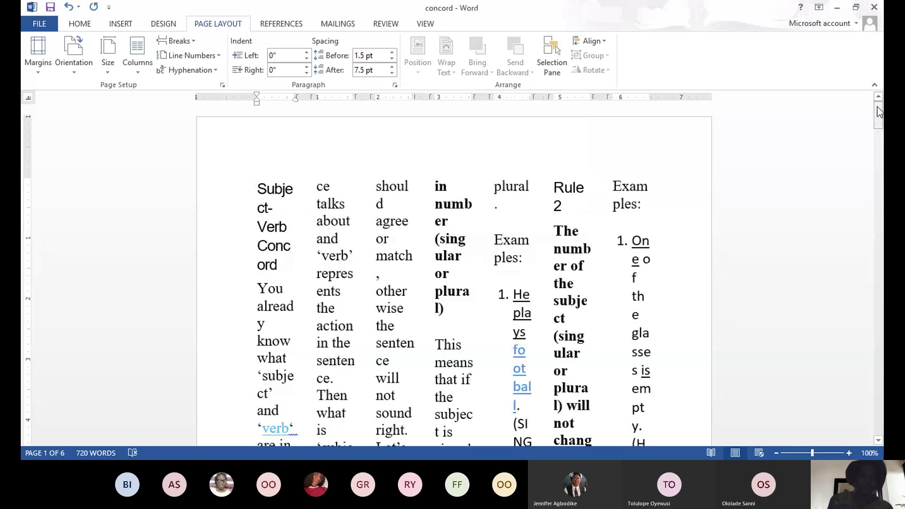
pyautogui.moveTo(881, 120)
pyautogui.mouseDown()
pyautogui.moveTo(879, 250)
pyautogui.moveTo(881, 105)
pyautogui.mouseUp()
# Step: Undo all the column layouts and the earlier text size change in the concord document, and deselect the text
pyautogui.click(70, 7)
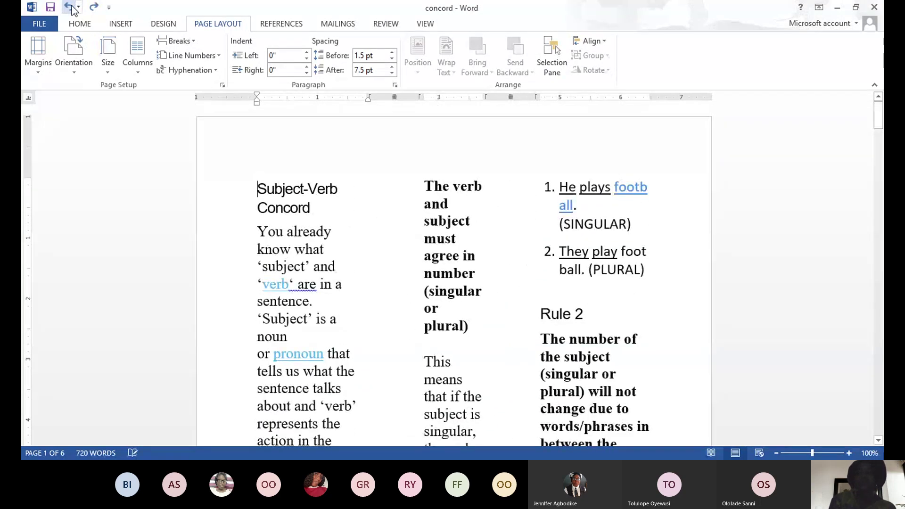
pyautogui.click(70, 7)
pyautogui.click(70, 8)
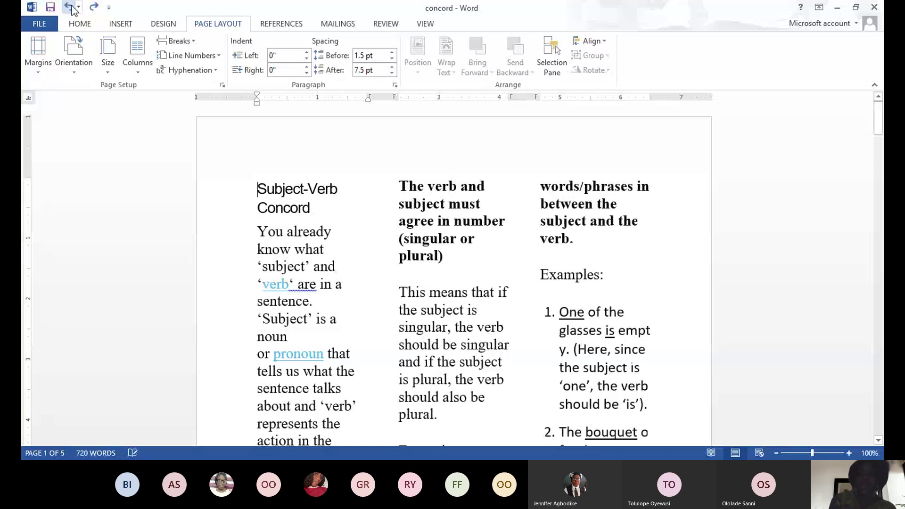
pyautogui.click(70, 7)
pyautogui.click(69, 7)
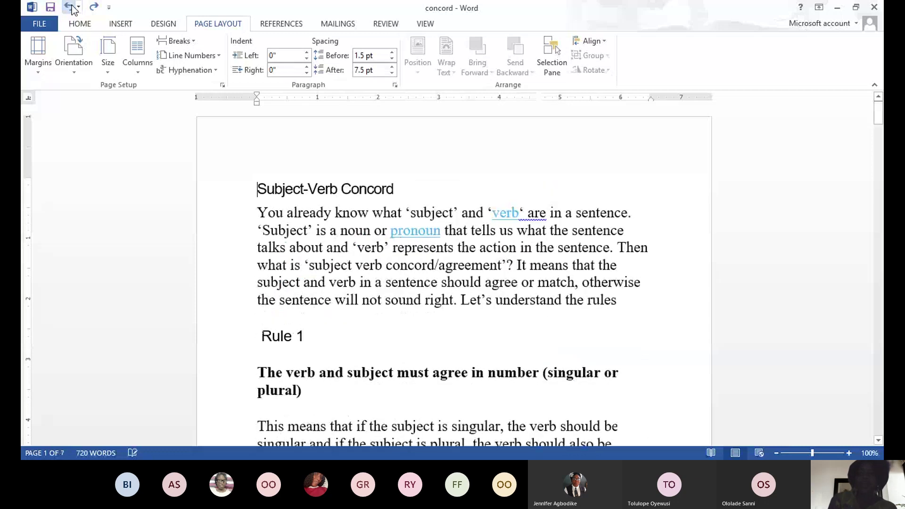
pyautogui.click(69, 7)
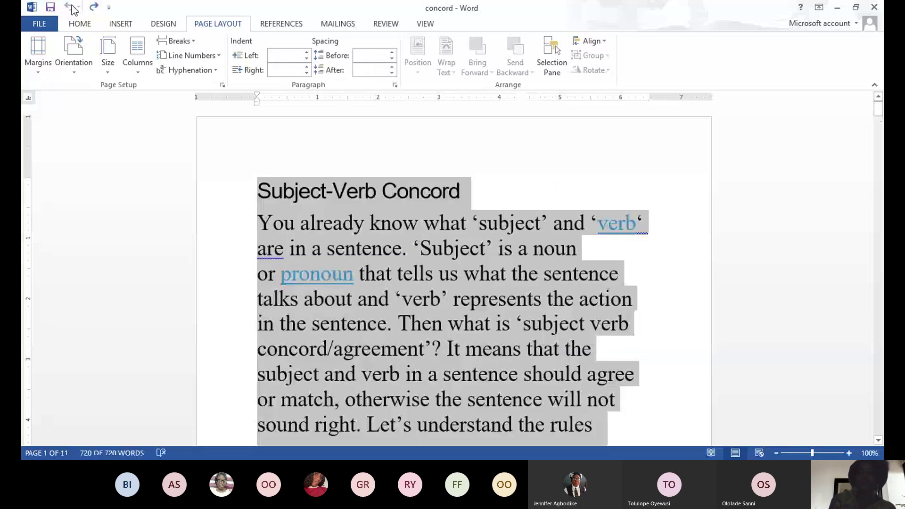
pyautogui.click(349, 176)
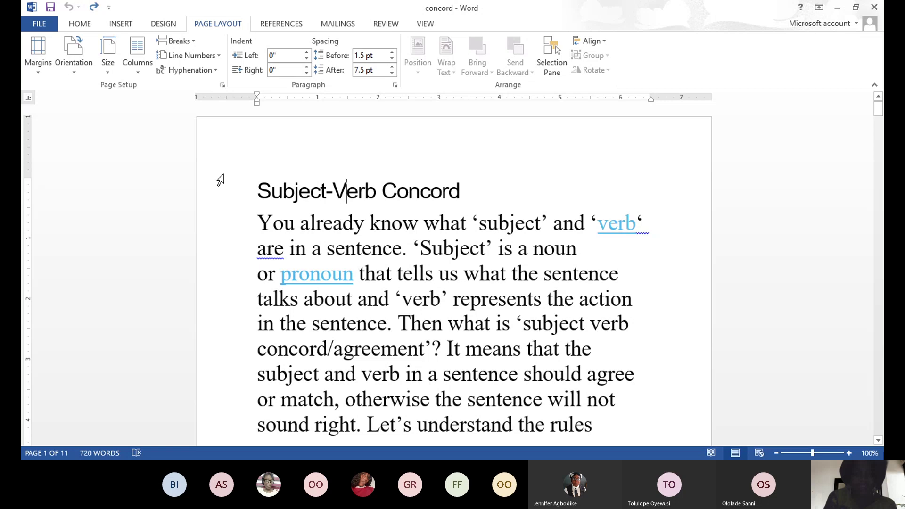
# Step: Browse the computer's picture folders and the OneDrive documents for a picture to insert, and close the browser without inserting one
pyautogui.click(130, 29)
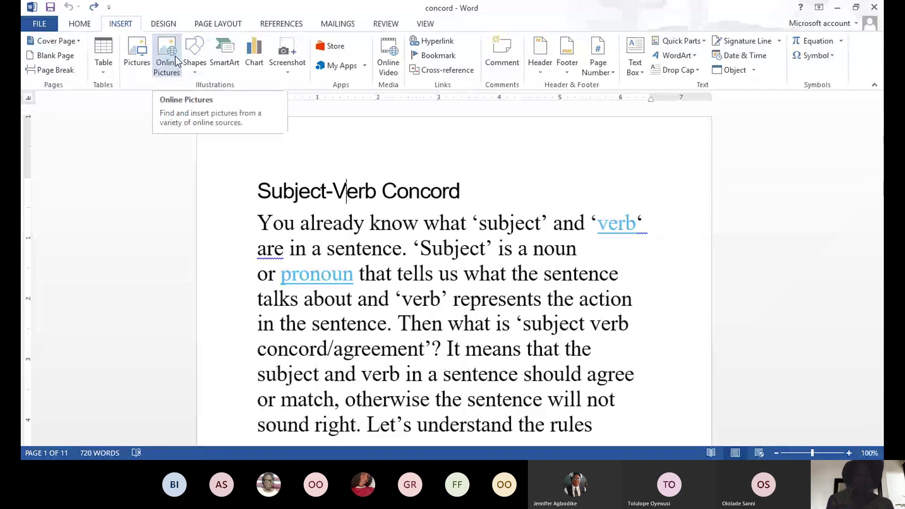
pyautogui.click(138, 60)
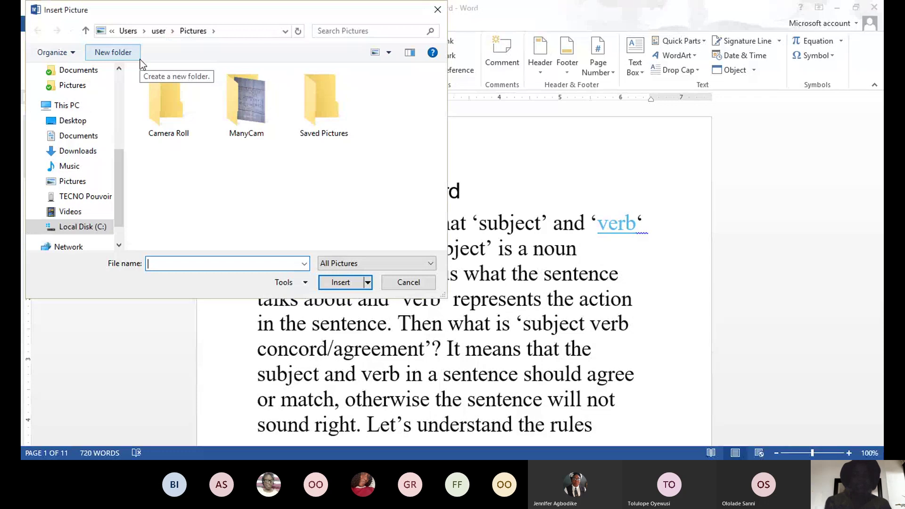
pyautogui.click(99, 72)
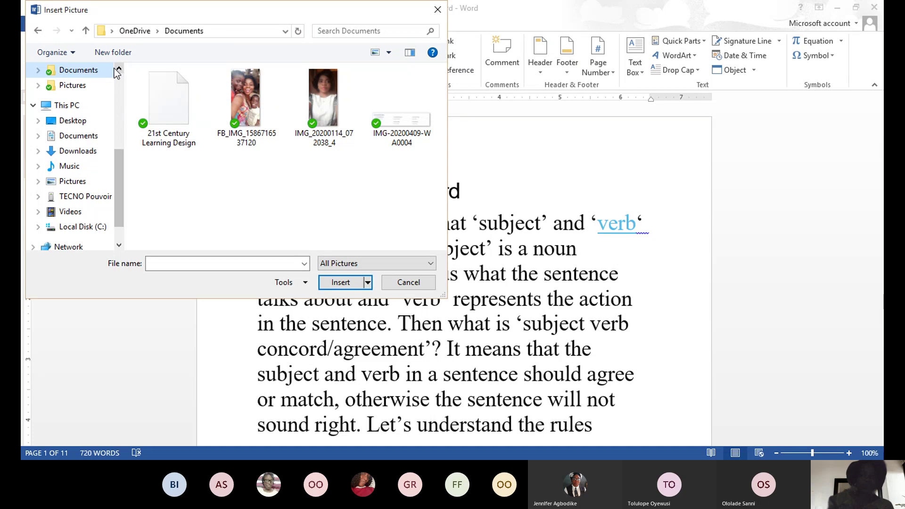
pyautogui.click(35, 32)
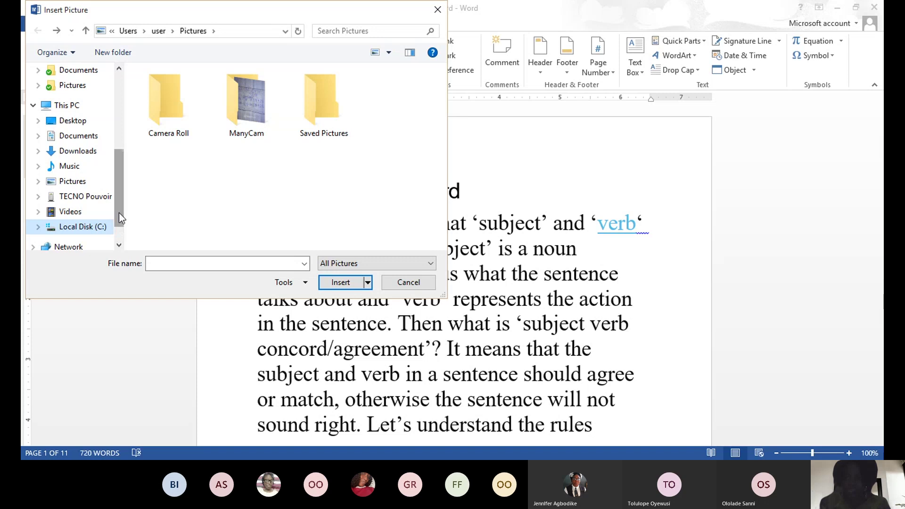
pyautogui.scroll(-2, 119, 236)
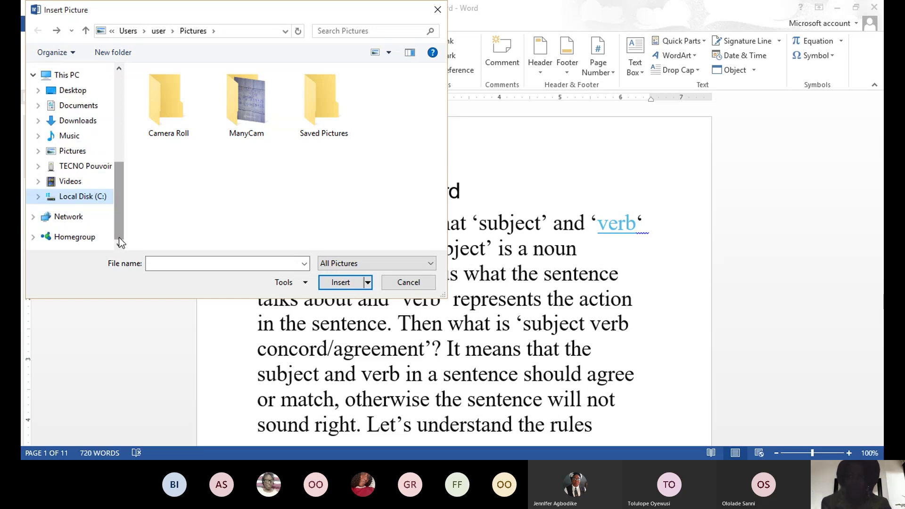
pyautogui.moveTo(118, 203); pyautogui.dragTo(123, 94)
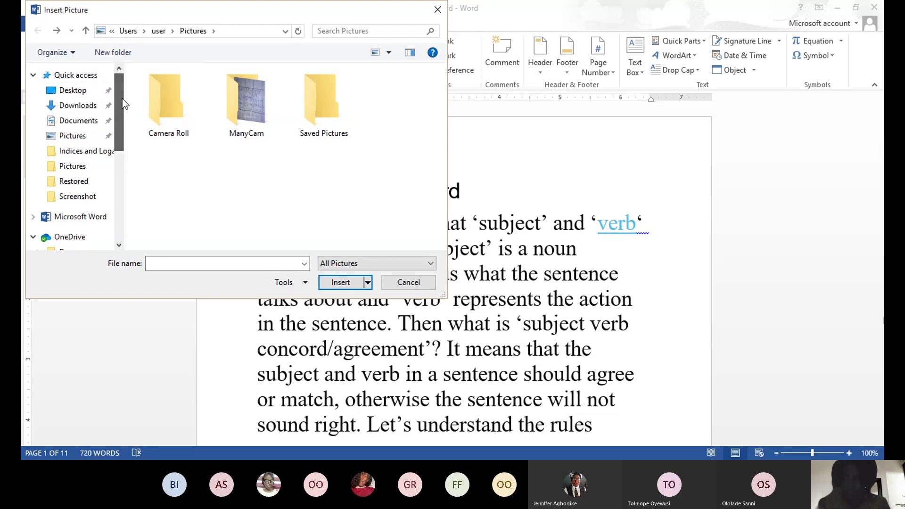
pyautogui.click(438, 12)
# Step: Search Bing's online pictures for "apple" to insert into the concord document
pyautogui.click(173, 74)
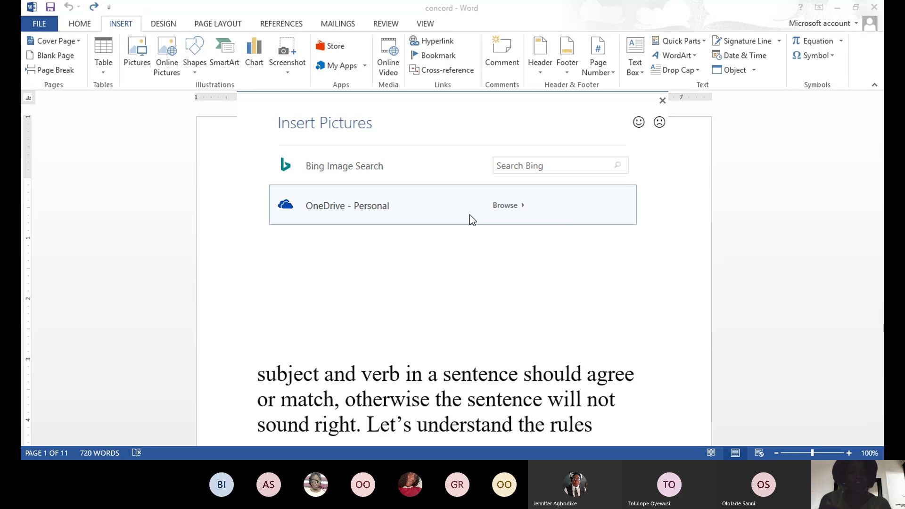
pyautogui.click(548, 164)
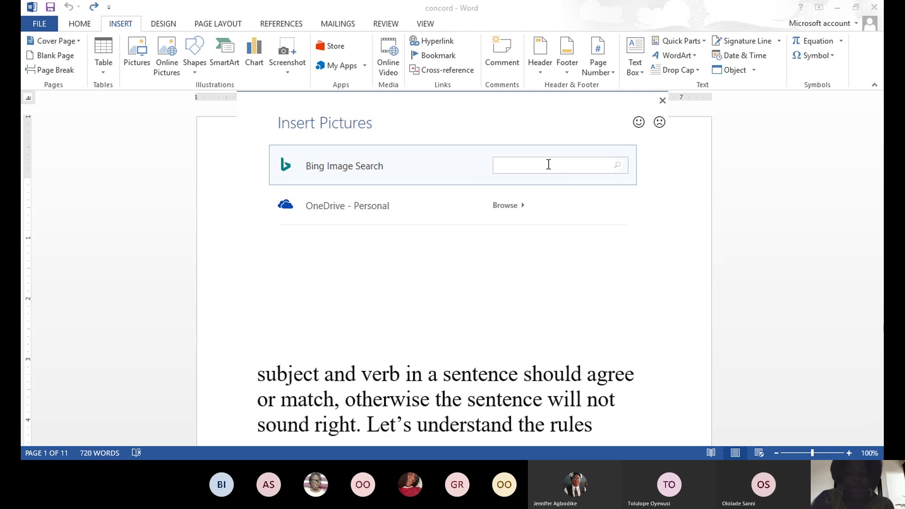
pyautogui.write('apple')
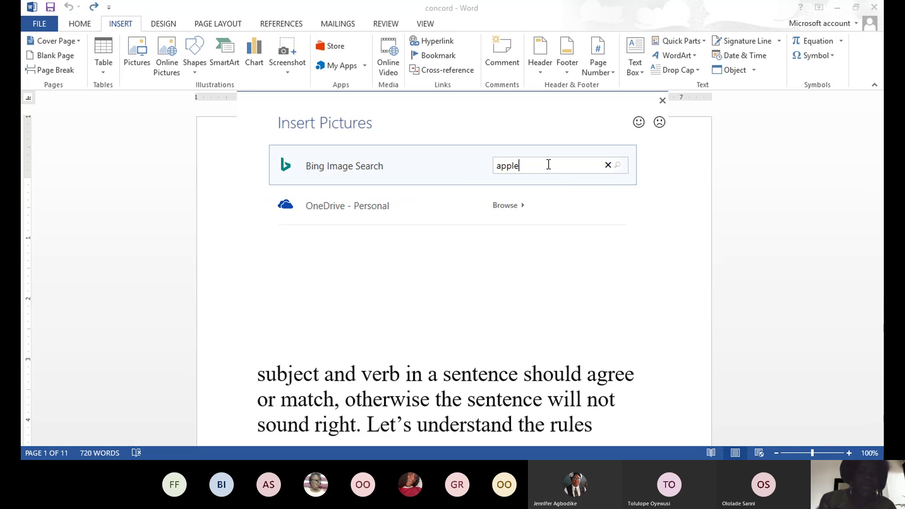
pyautogui.press('Return')
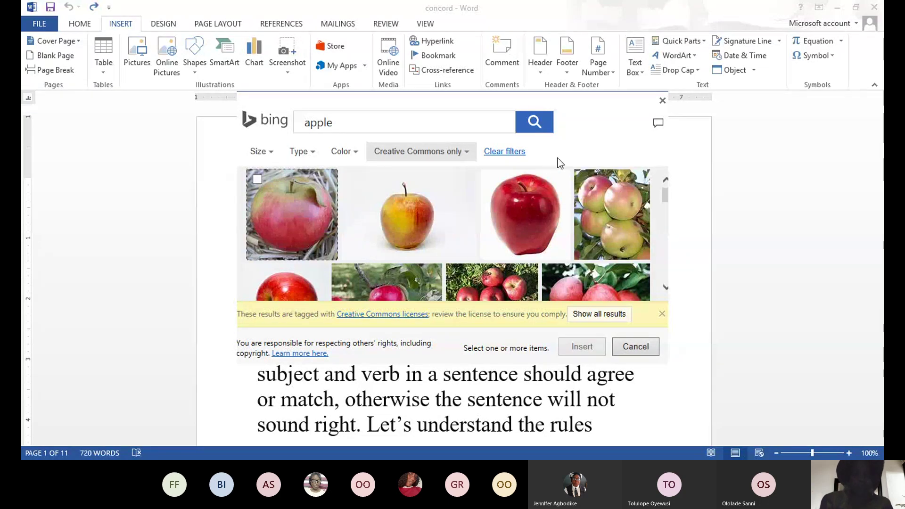
# Step: Insert the online picture of a single red apple with a green leaf on a white background, and deselect it
pyautogui.moveTo(668, 198); pyautogui.dragTo(666, 225)
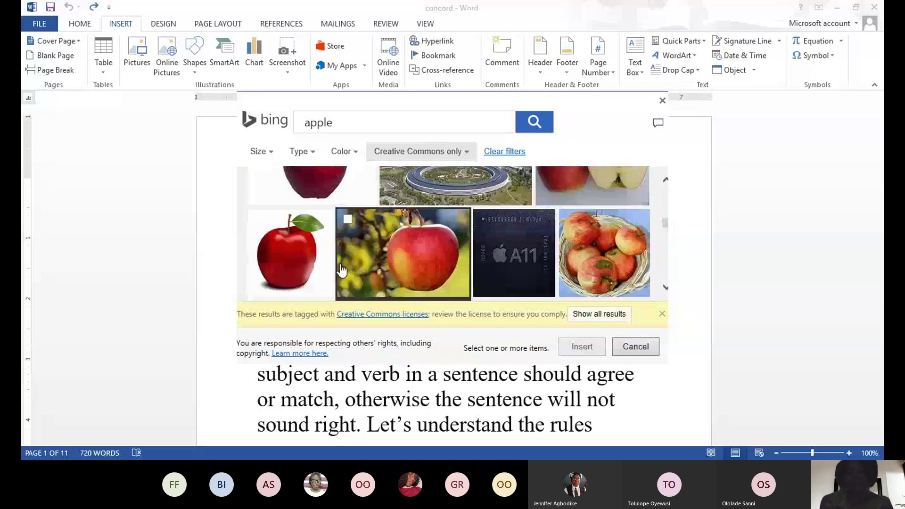
pyautogui.click(298, 270)
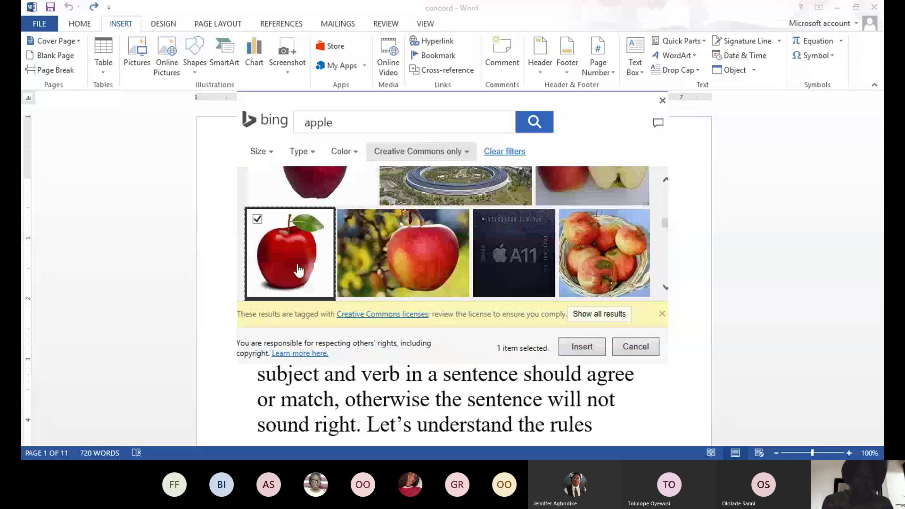
pyautogui.click(588, 351)
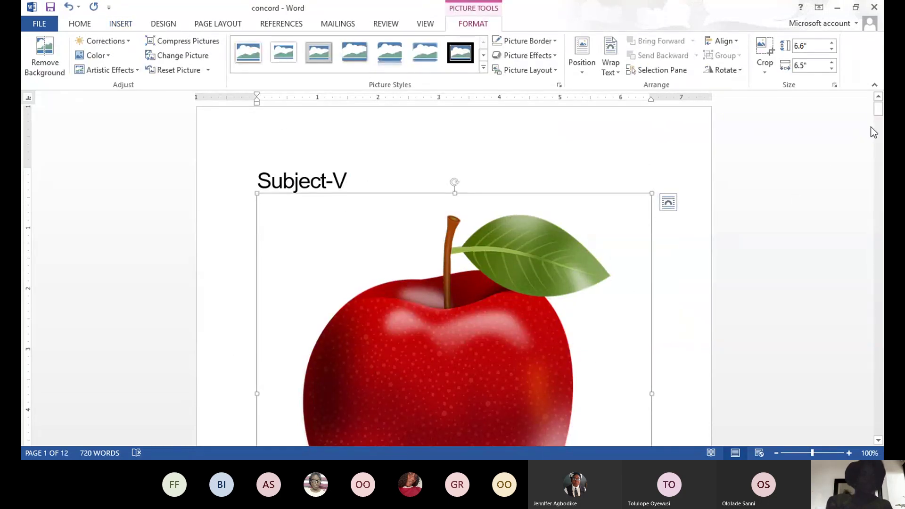
pyautogui.moveTo(878, 117)
pyautogui.mouseDown()
pyautogui.moveTo(879, 133)
pyautogui.moveTo(878, 114)
pyautogui.moveTo(878, 126)
pyautogui.mouseUp()
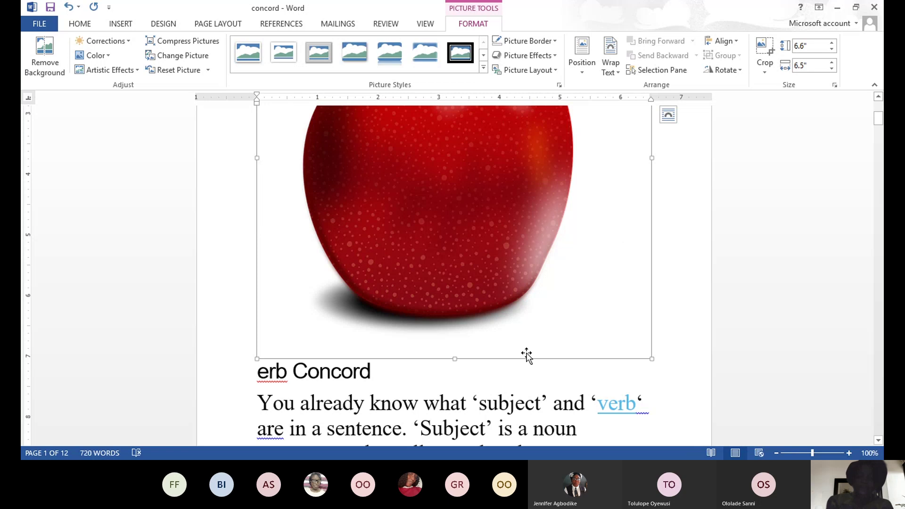
pyautogui.click(494, 412)
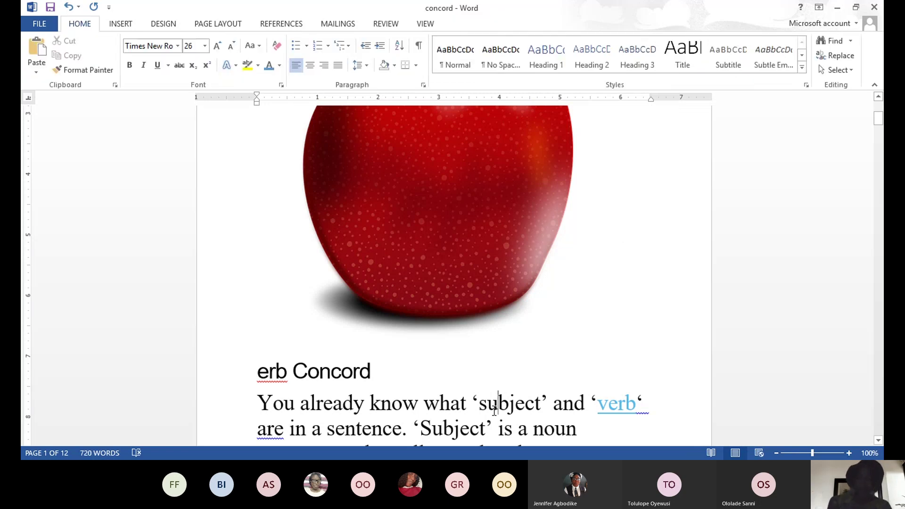
# Step: Shrink the apple picture proportionally to about 2.18" high by 2.15" wide
pyautogui.click(510, 257)
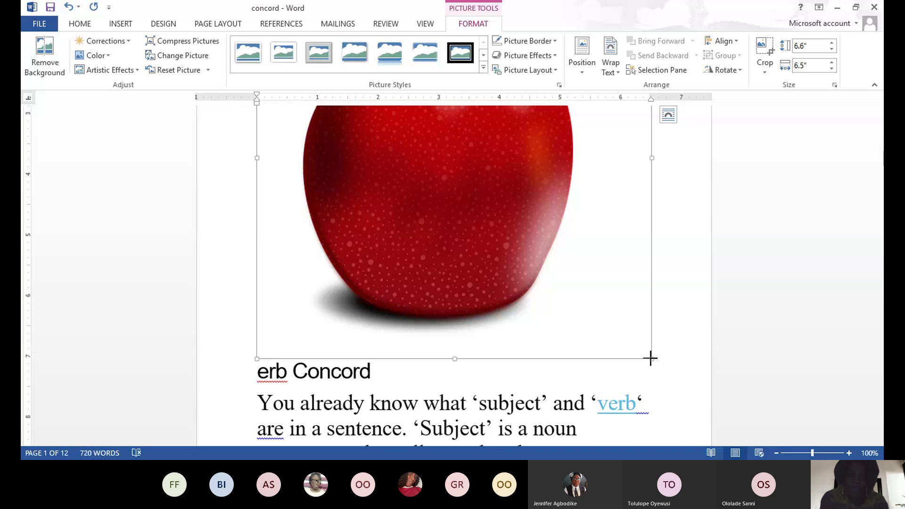
pyautogui.moveTo(651, 358); pyautogui.dragTo(491, 256)
pyautogui.scroll(3, 495, 264)
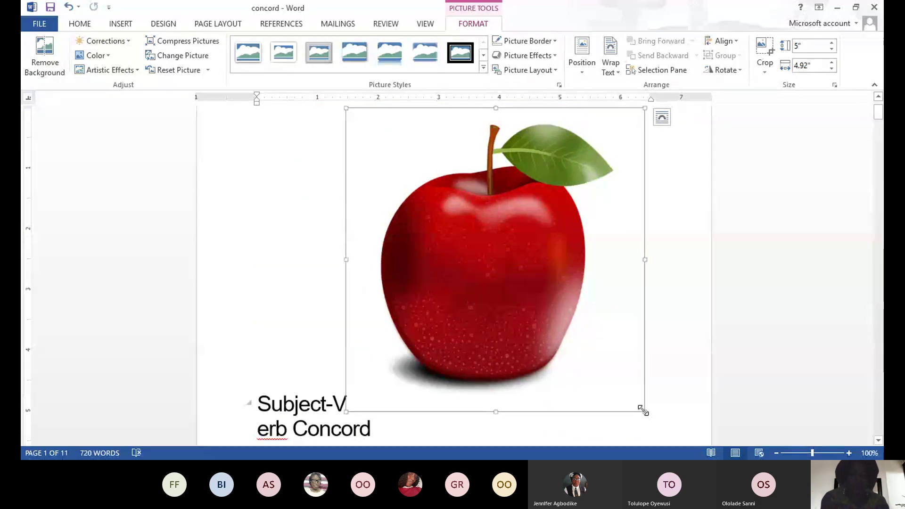
pyautogui.moveTo(643, 410); pyautogui.dragTo(500, 297)
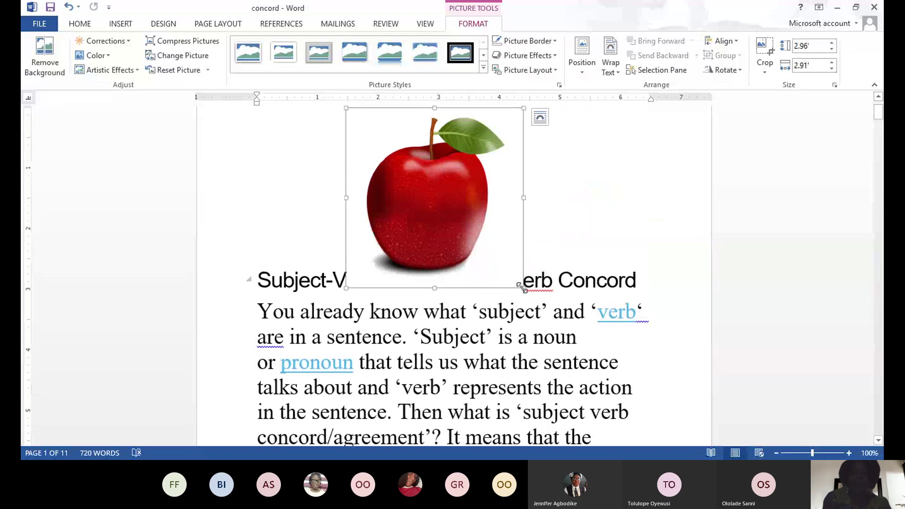
pyautogui.moveTo(522, 289); pyautogui.dragTo(406, 207)
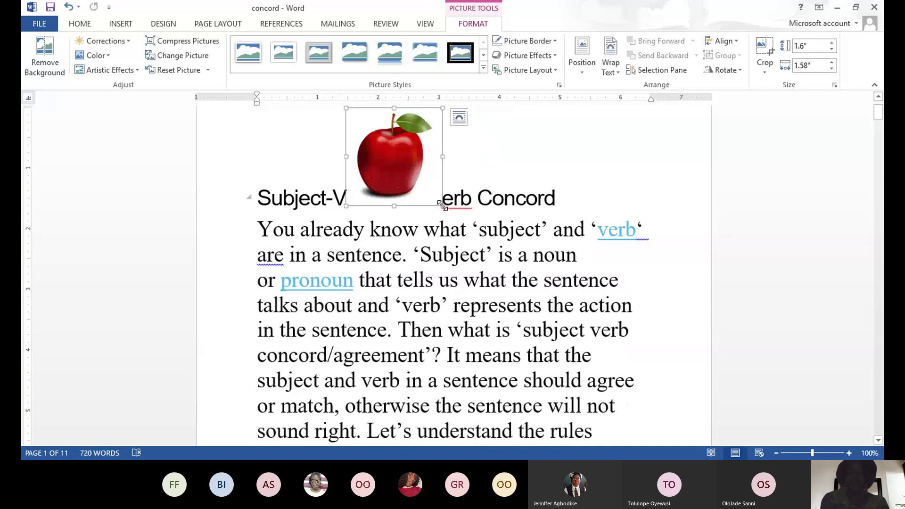
pyautogui.moveTo(442, 206); pyautogui.dragTo(476, 218)
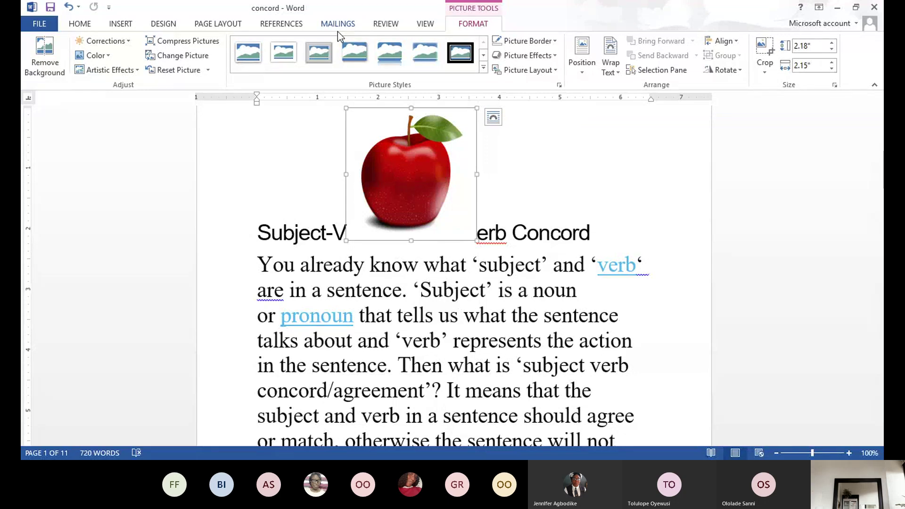
# Step: Set the apple picture's text wrapping to Square and move it down the page beside the Rule 1 heading
pyautogui.click(230, 26)
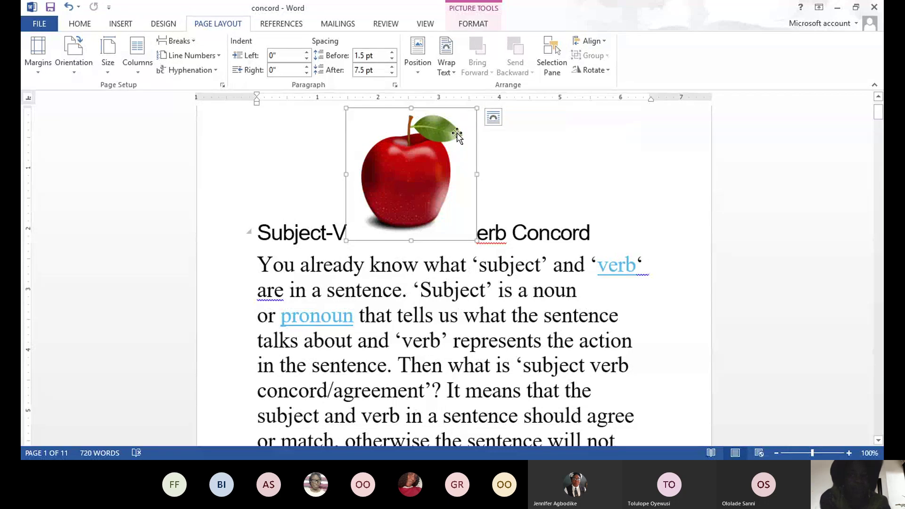
pyautogui.click(490, 122)
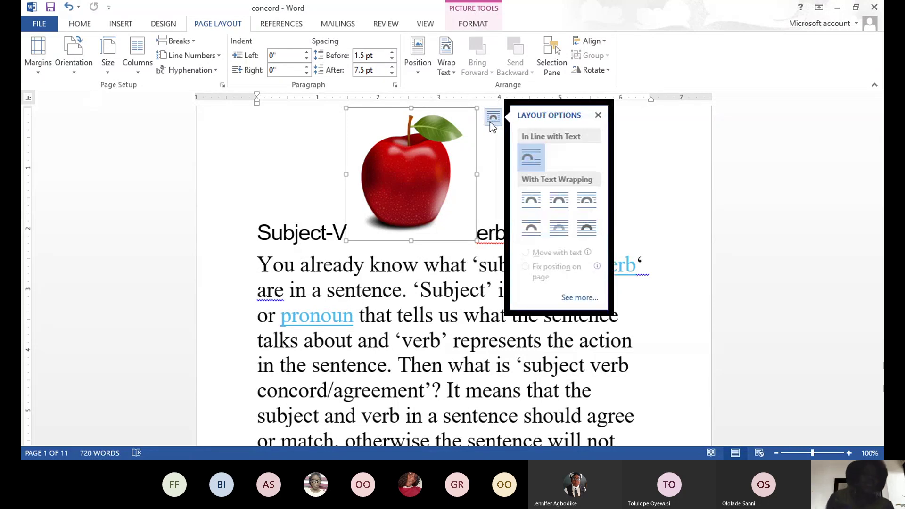
pyautogui.click(539, 211)
pyautogui.moveTo(452, 265); pyautogui.dragTo(497, 342)
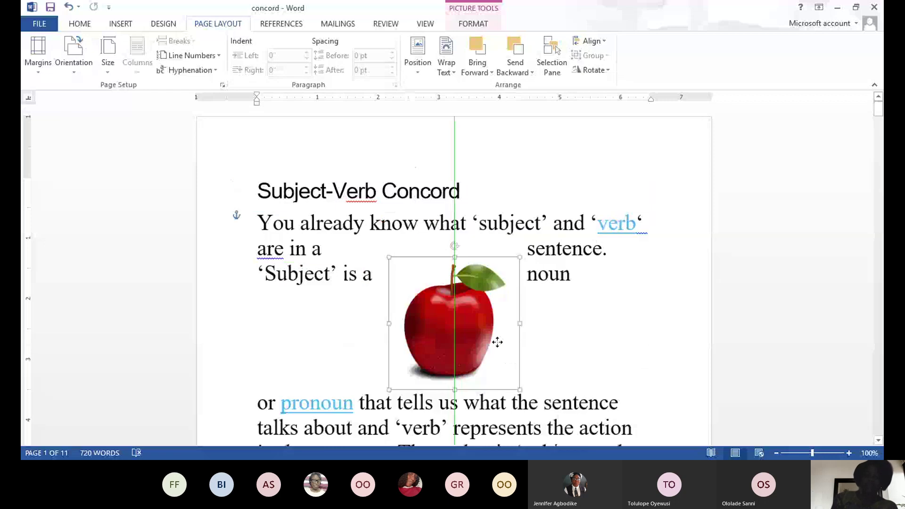
pyautogui.moveTo(497, 342); pyautogui.dragTo(450, 386)
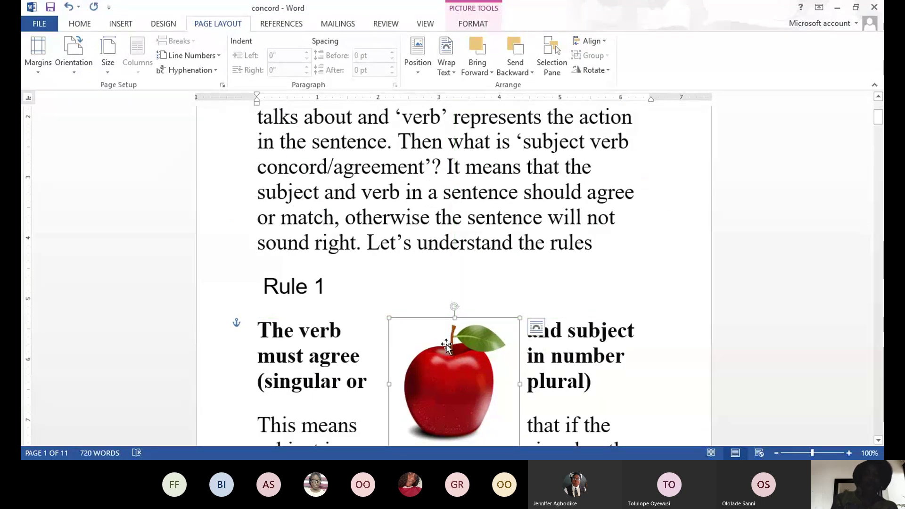
pyautogui.moveTo(447, 350); pyautogui.dragTo(438, 286)
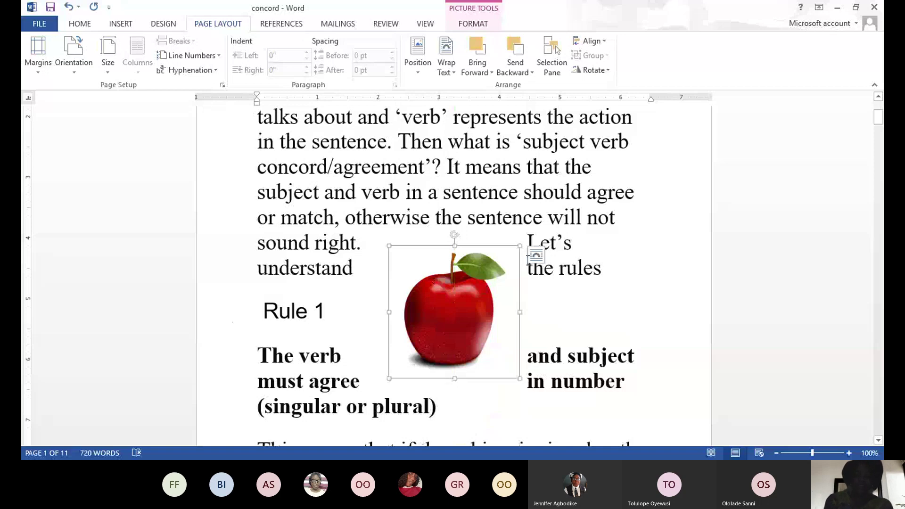
# Step: Change the apple picture's text wrapping to Tight, close the layout options and deselect the picture
pyautogui.click(535, 256)
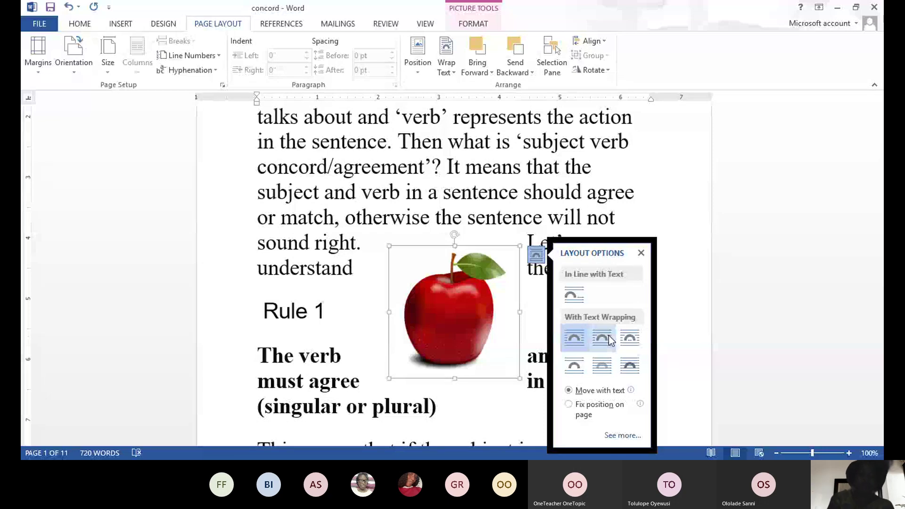
pyautogui.click(611, 340)
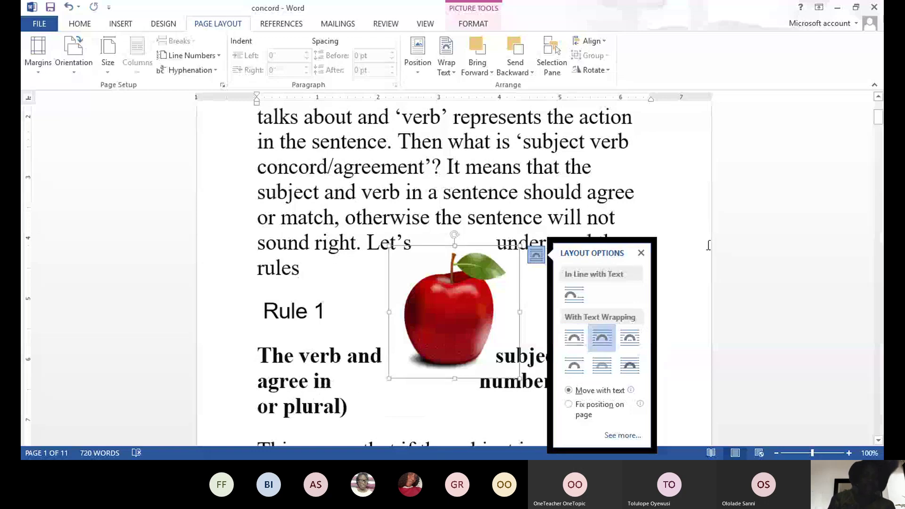
pyautogui.click(641, 253)
pyautogui.click(709, 246)
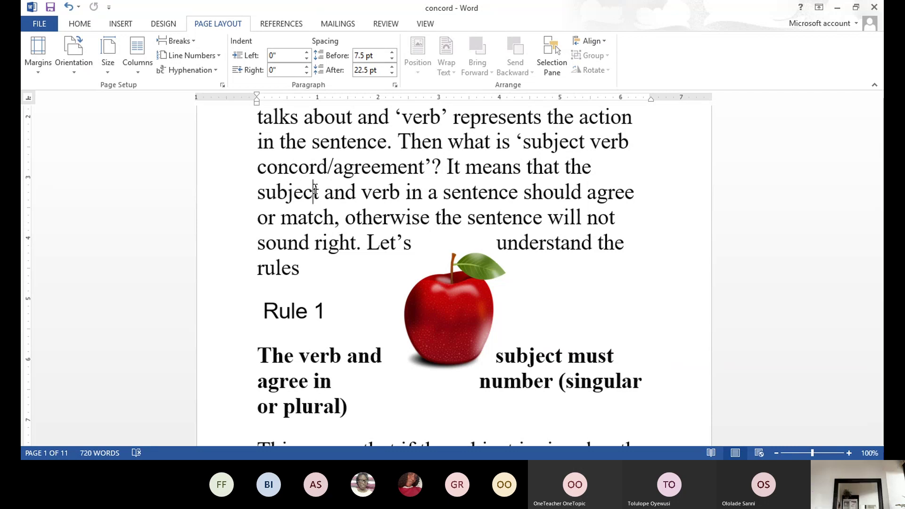
# Step: Set the font size of the whole concord document to 14 and deselect the text
pyautogui.hotkey('ctrl', 'a')
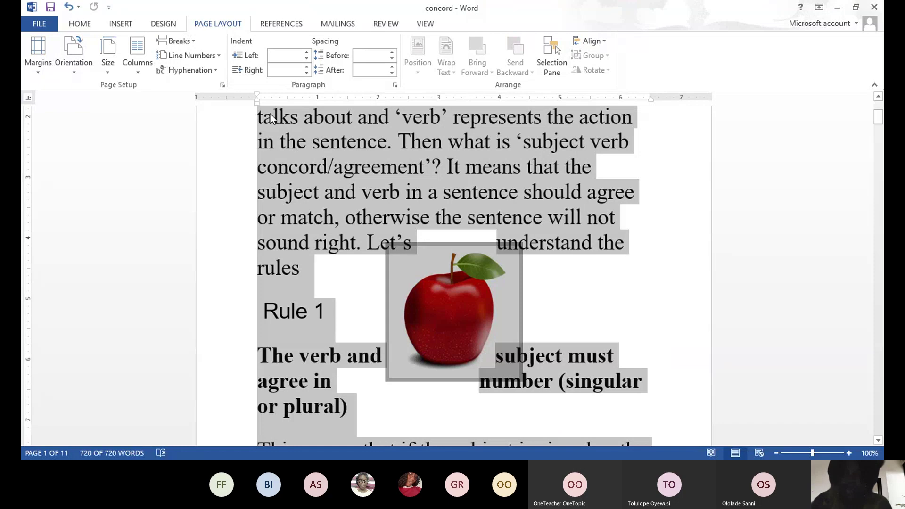
pyautogui.click(88, 20)
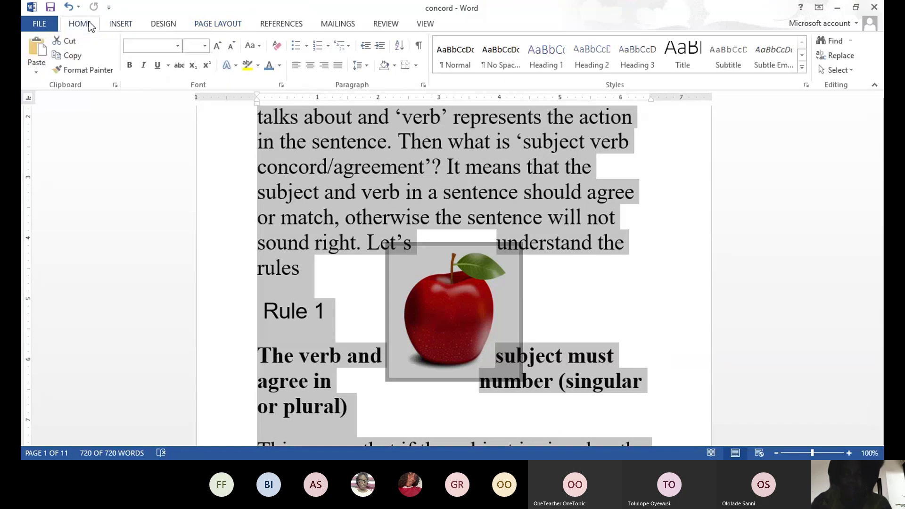
pyautogui.click(205, 47)
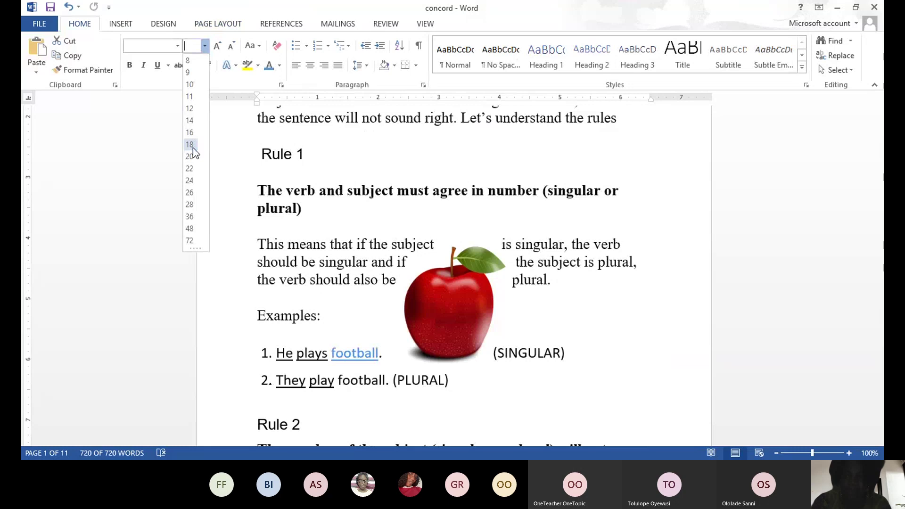
pyautogui.click(191, 121)
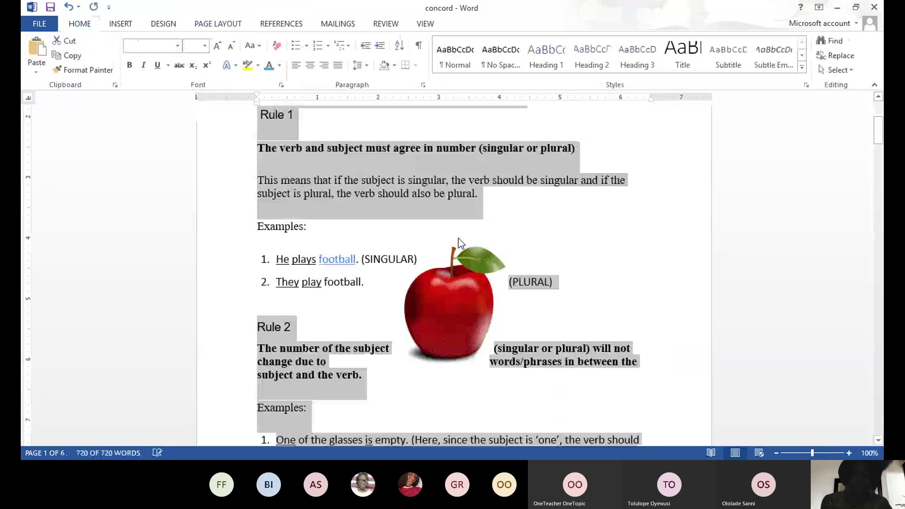
pyautogui.click(577, 271)
# Step: Move the apple picture up between the Rule 1 explanation and its two football examples, and deselect it
pyautogui.click(490, 310)
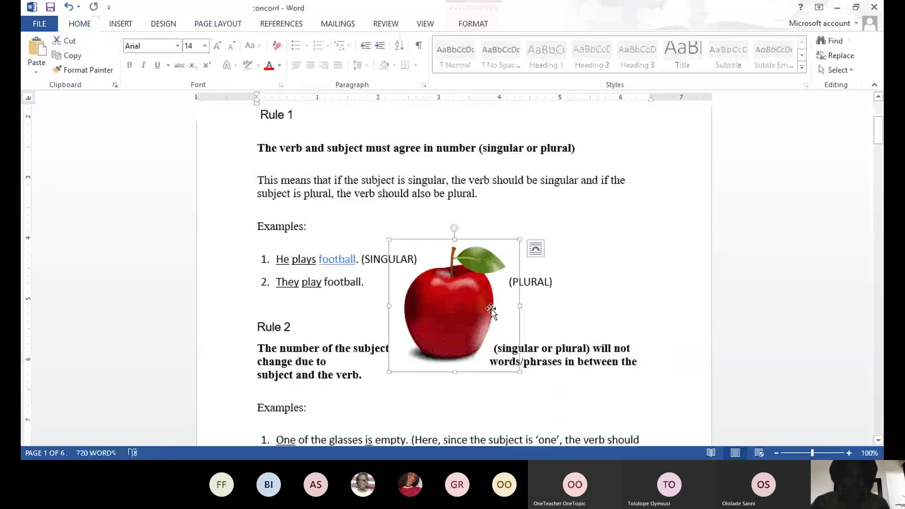
pyautogui.moveTo(490, 310); pyautogui.dragTo(496, 261)
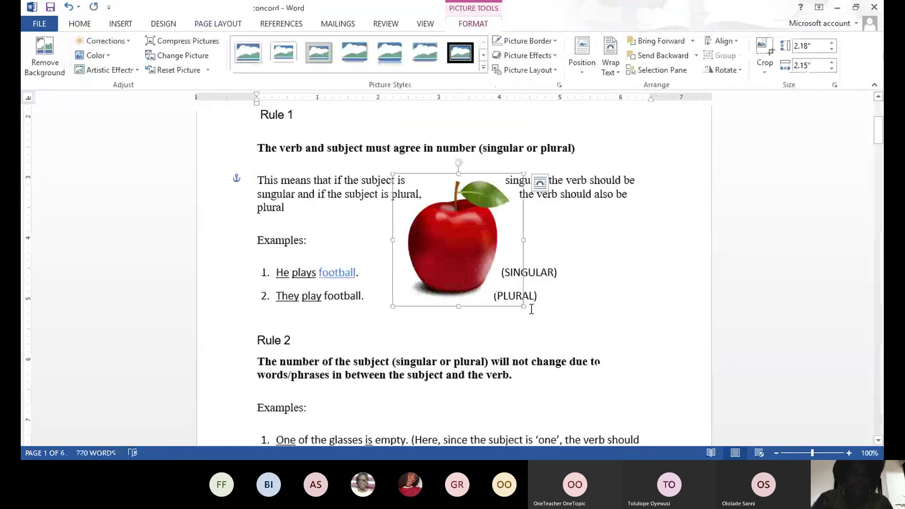
pyautogui.click(612, 249)
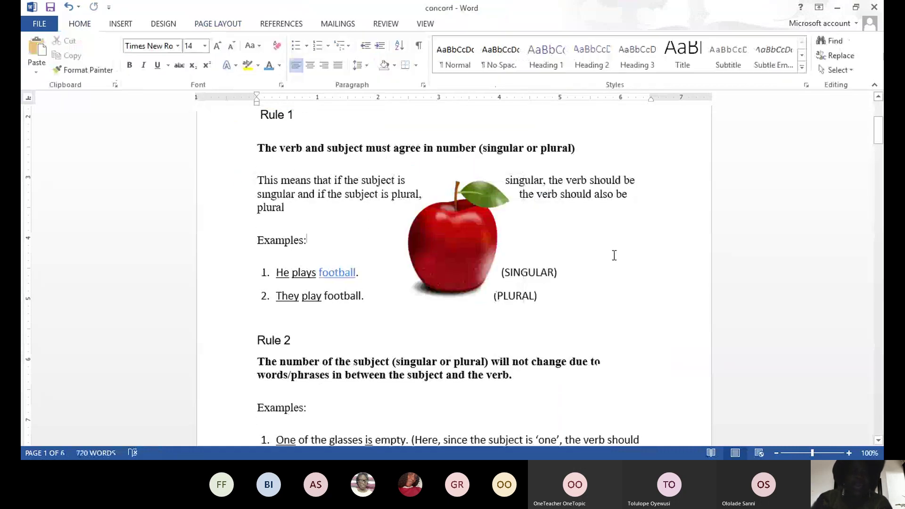
# Step: Set the apple picture's text wrapping to Top and Bottom
pyautogui.click(452, 244)
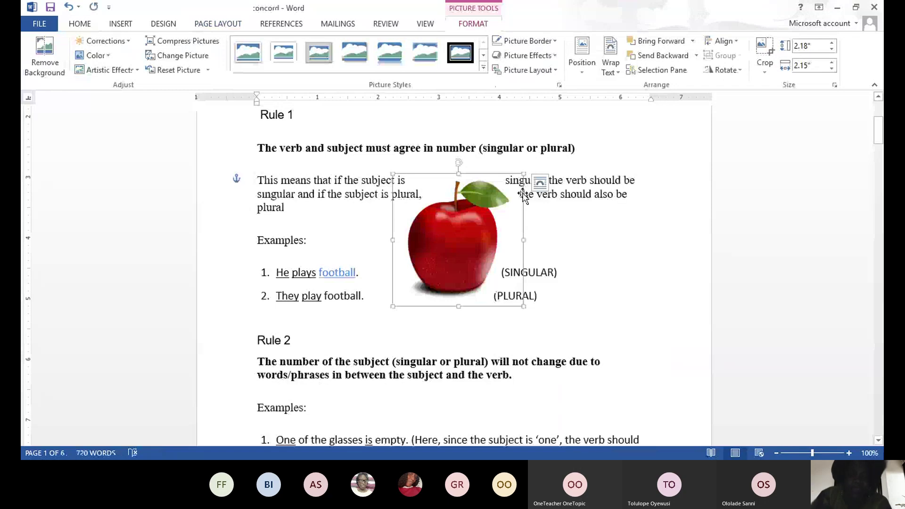
pyautogui.click(230, 27)
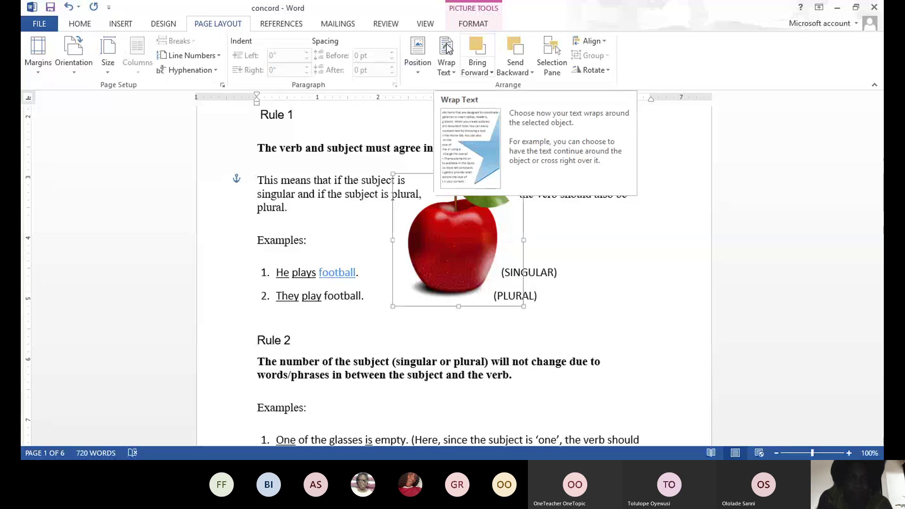
pyautogui.click(454, 75)
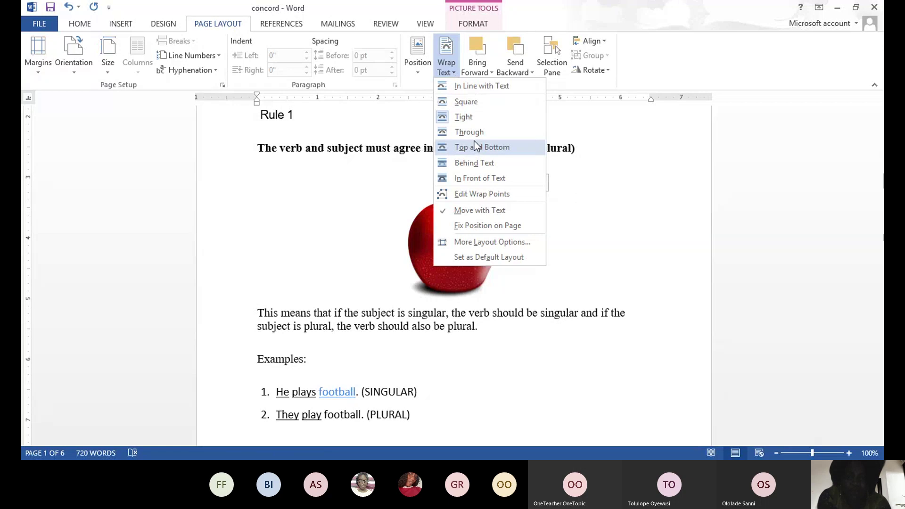
pyautogui.click(476, 147)
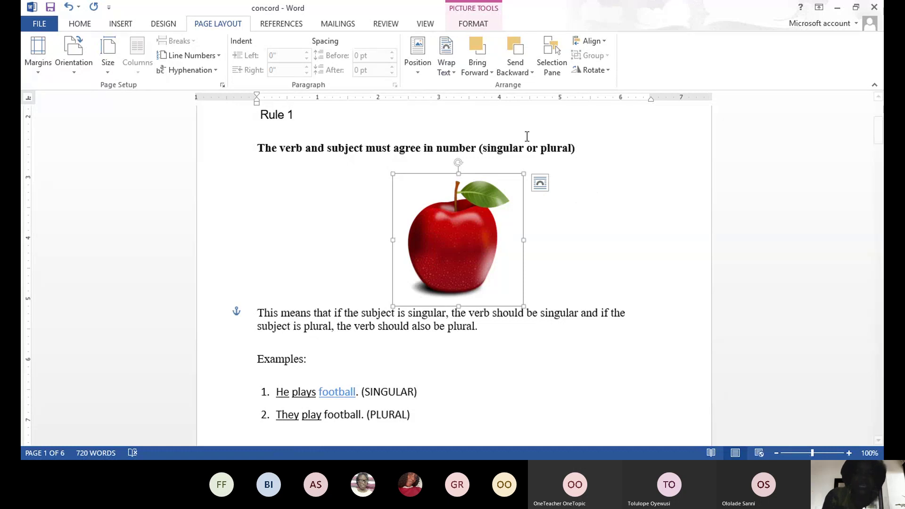
# Step: Edit the apple picture's wrap points, pulling the upper ones into a narrow spike that reaches above the stem into the Rule 1 heading line
pyautogui.click(454, 74)
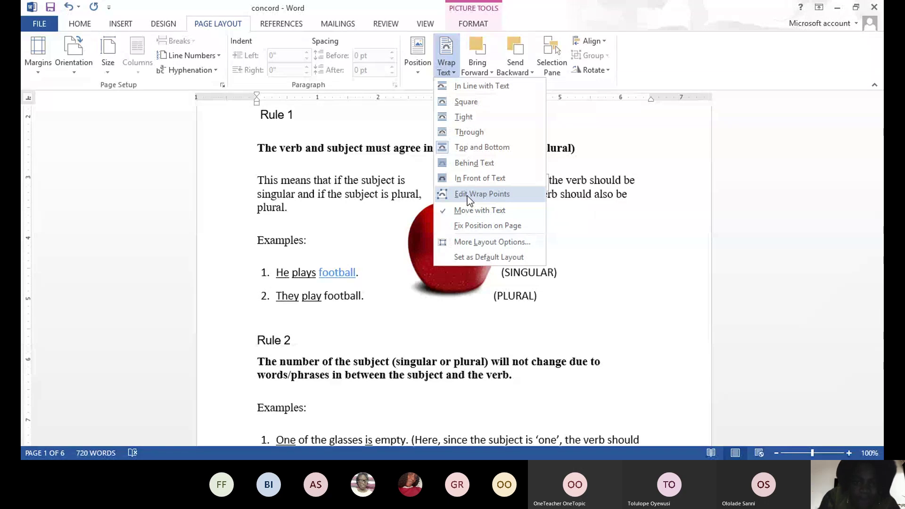
pyautogui.click(467, 194)
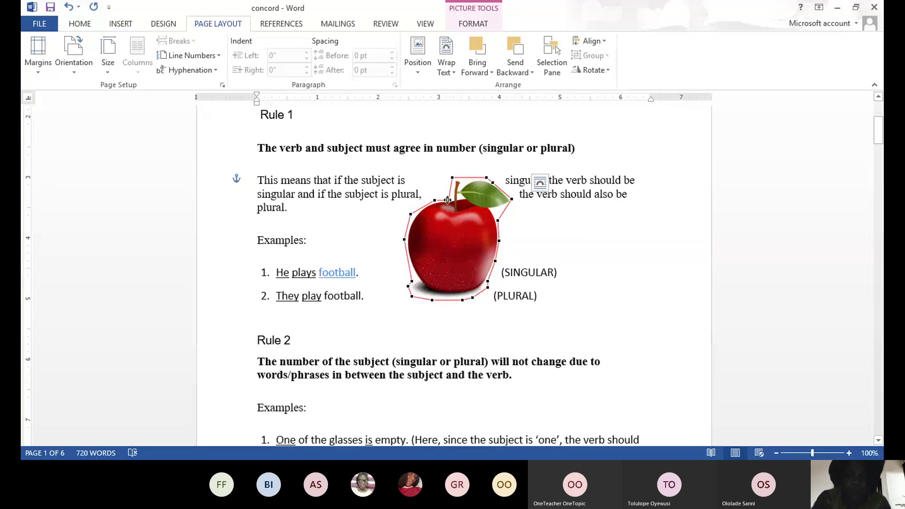
pyautogui.moveTo(447, 199); pyautogui.dragTo(443, 142)
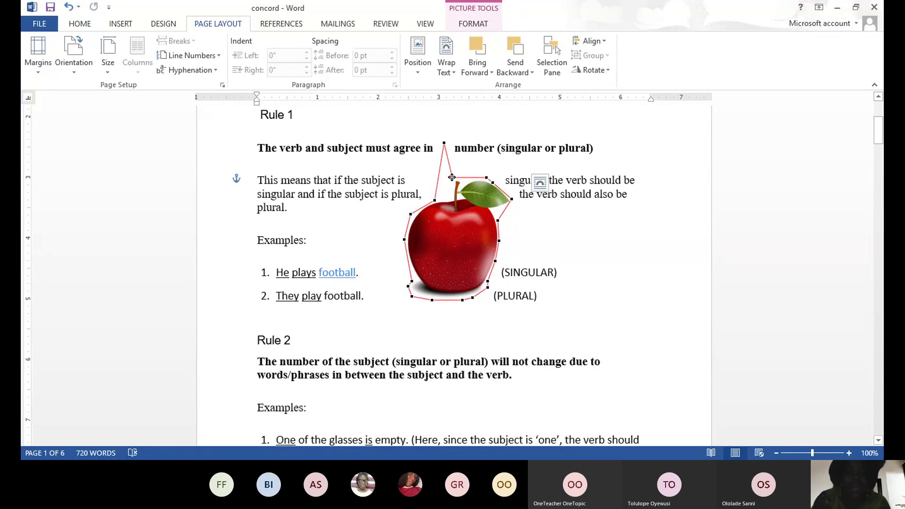
pyautogui.moveTo(451, 177); pyautogui.dragTo(448, 135)
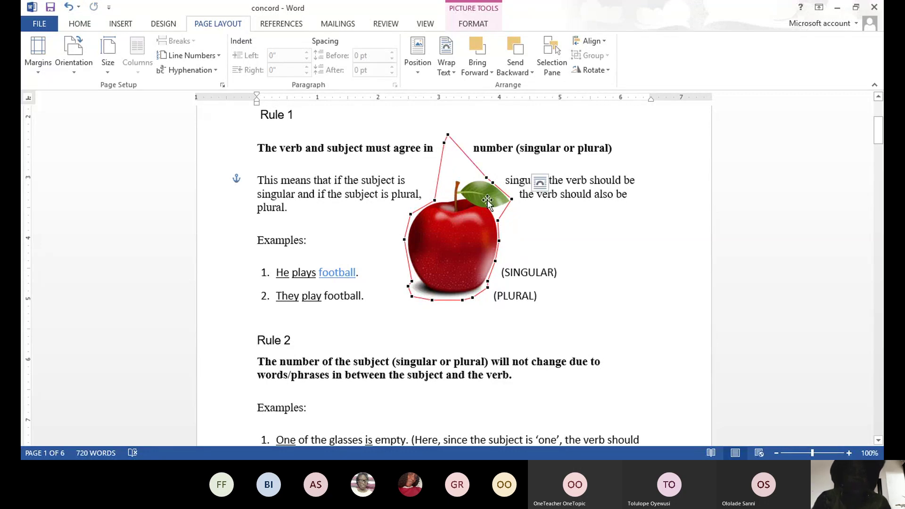
pyautogui.moveTo(489, 181); pyautogui.dragTo(462, 199)
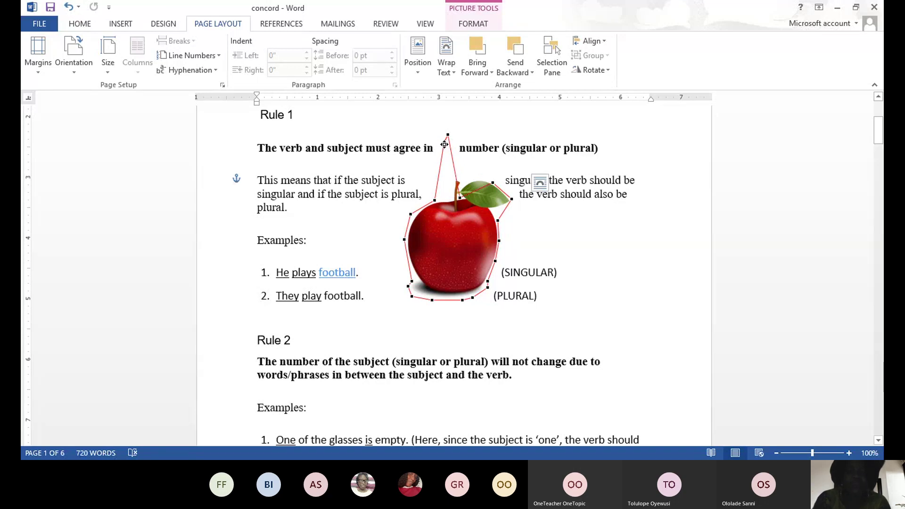
pyautogui.moveTo(445, 144); pyautogui.dragTo(446, 144)
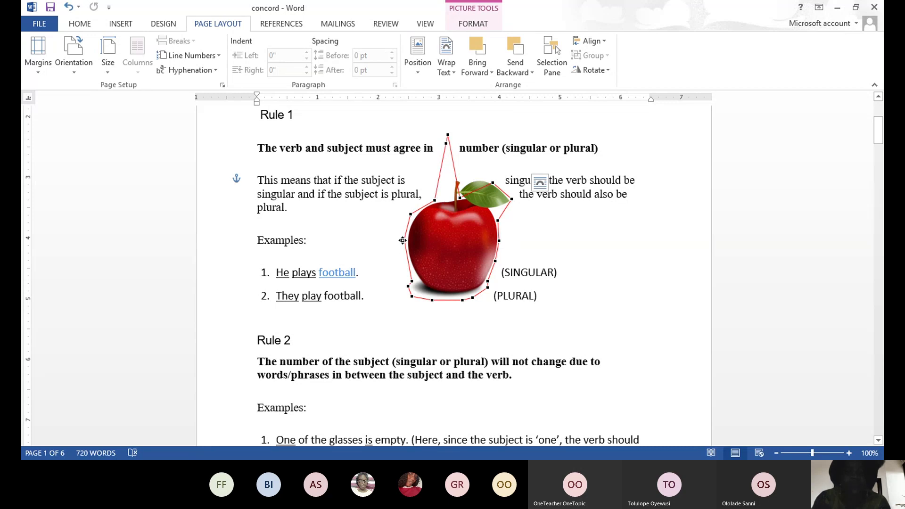
# Step: Stretch the apple's wrap boundary into one pointed spike on its left side and another on its right side
pyautogui.moveTo(373, 240); pyautogui.dragTo(309, 228)
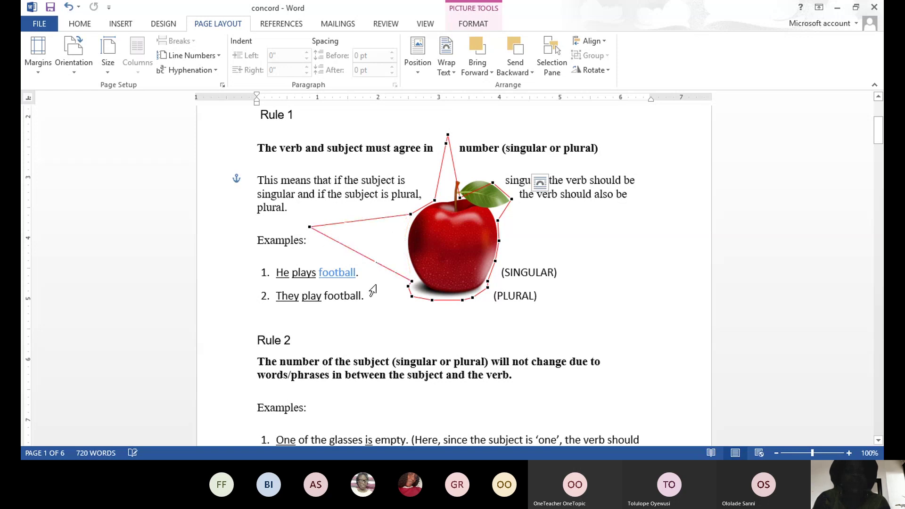
pyautogui.moveTo(410, 282); pyautogui.dragTo(412, 243)
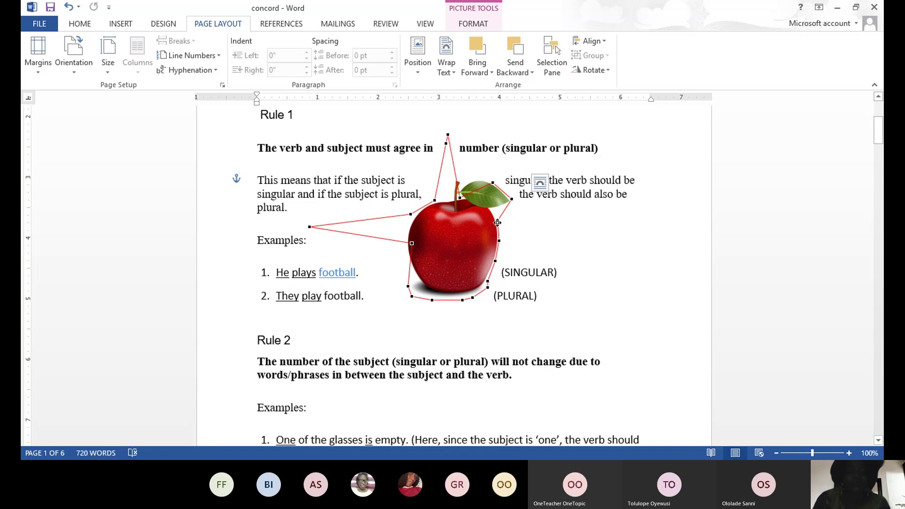
pyautogui.moveTo(499, 222); pyautogui.dragTo(596, 226)
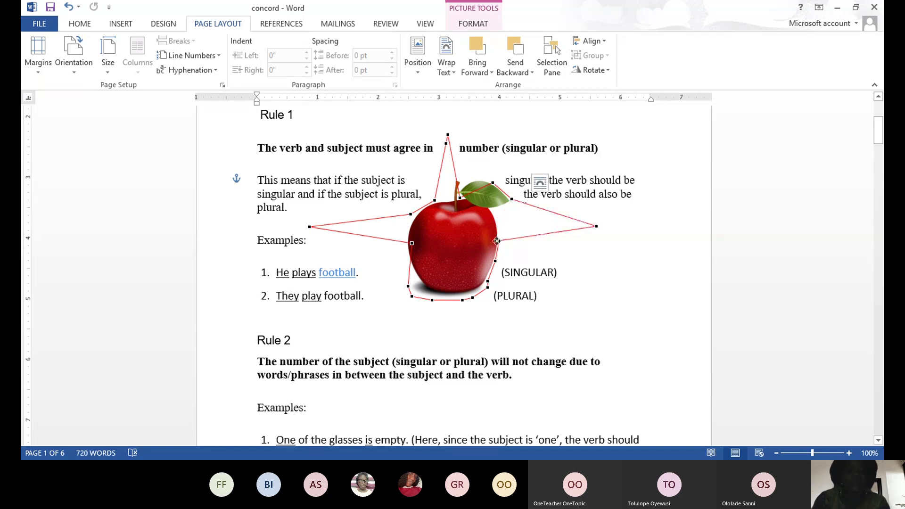
pyautogui.moveTo(500, 243); pyautogui.dragTo(499, 250)
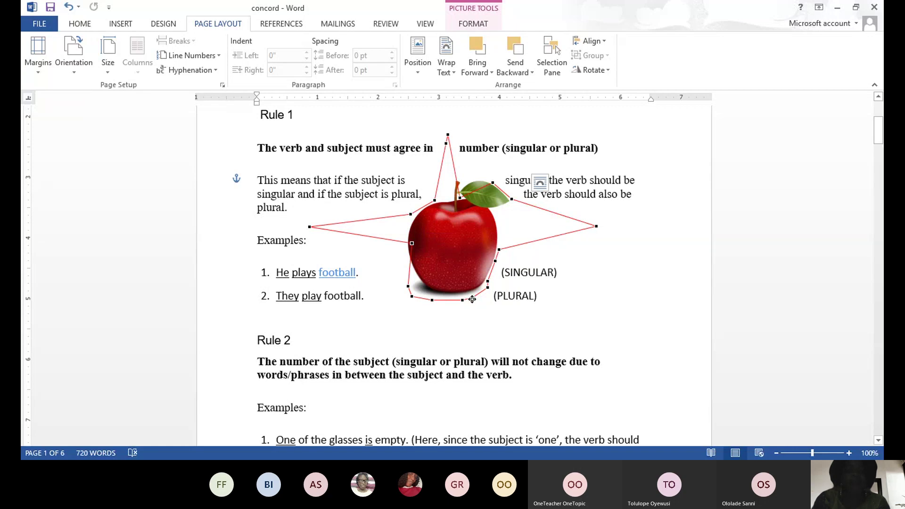
# Step: Pull the apple's lower wrap points down into two spikes reaching the Rule 2 heading text to complete a star outline, and deselect the picture
pyautogui.moveTo(488, 287); pyautogui.dragTo(507, 365)
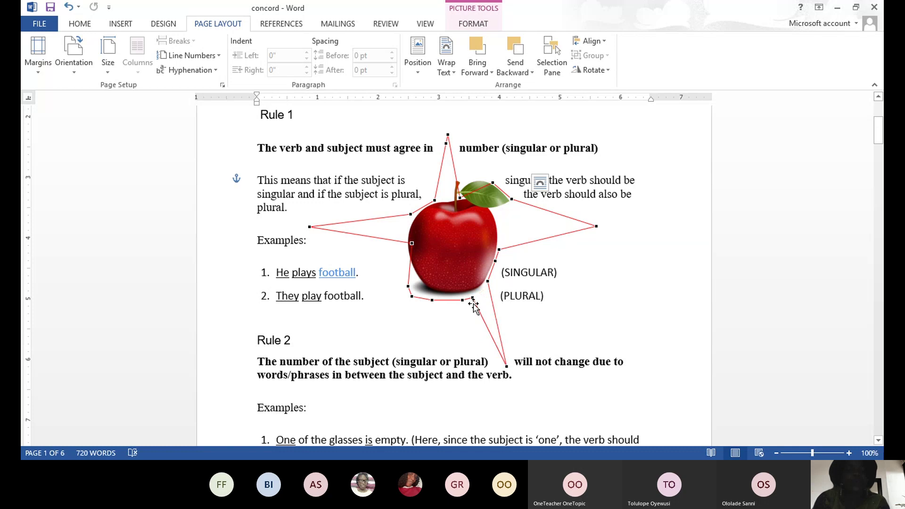
pyautogui.moveTo(473, 299); pyautogui.dragTo(464, 309)
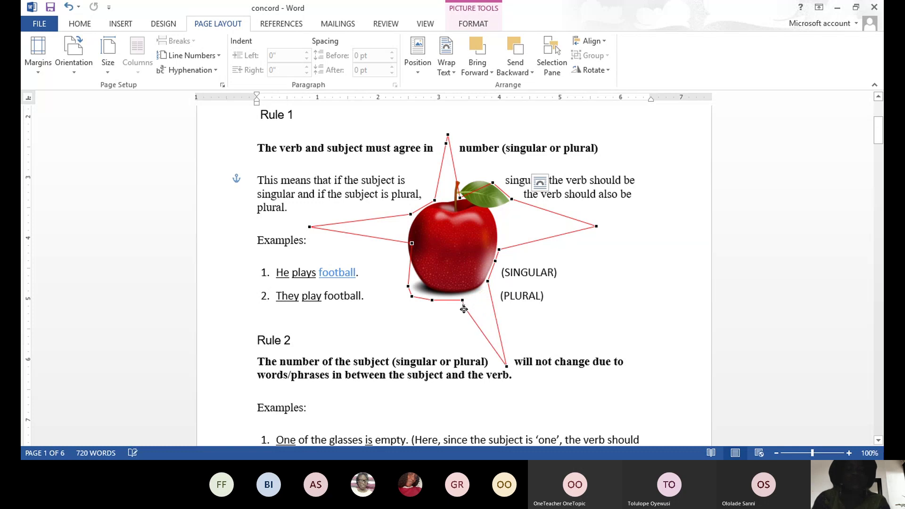
pyautogui.moveTo(413, 299); pyautogui.dragTo(395, 363)
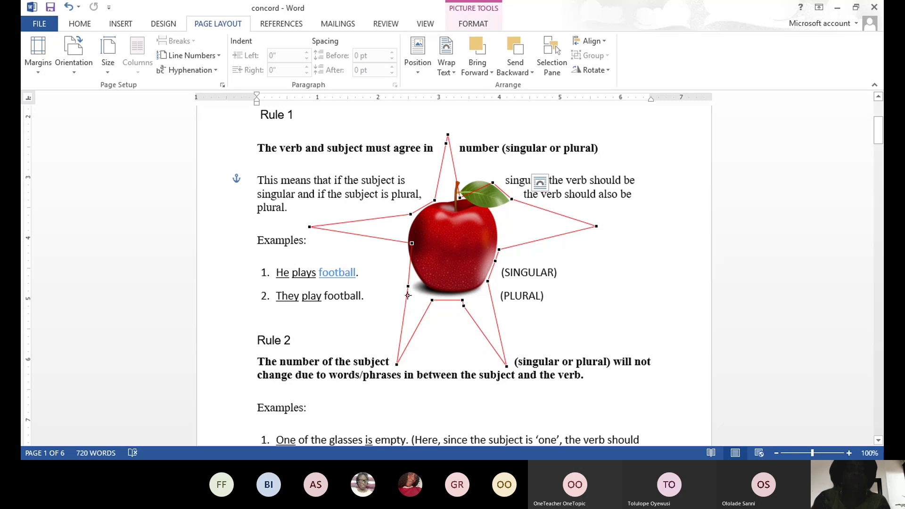
pyautogui.moveTo(409, 287); pyautogui.dragTo(464, 305)
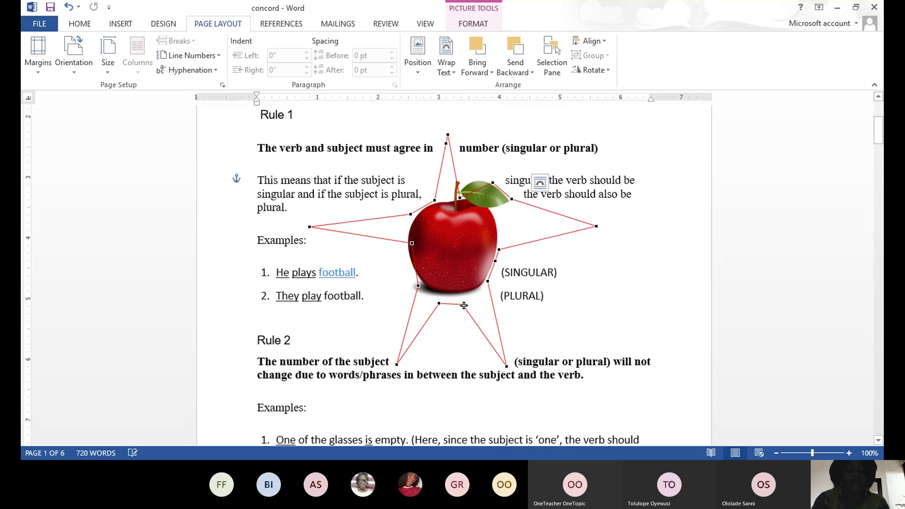
pyautogui.click(624, 297)
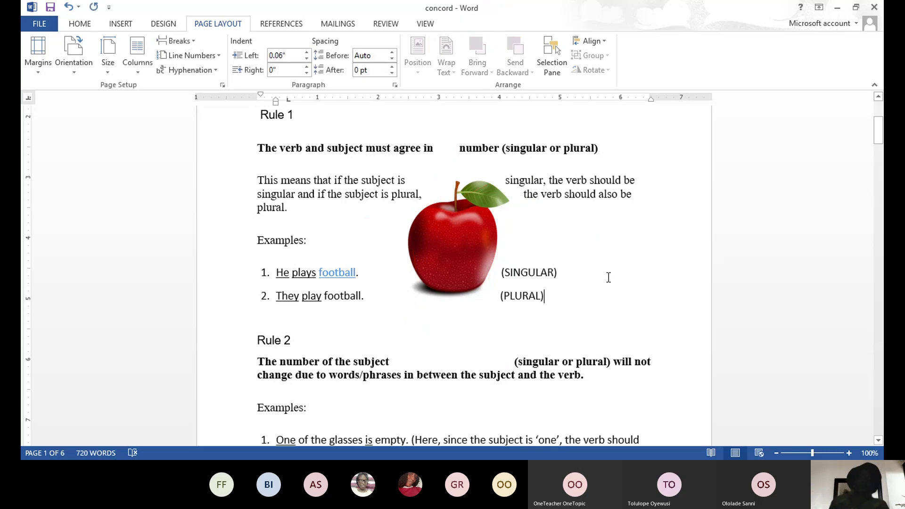
pyautogui.click(503, 186)
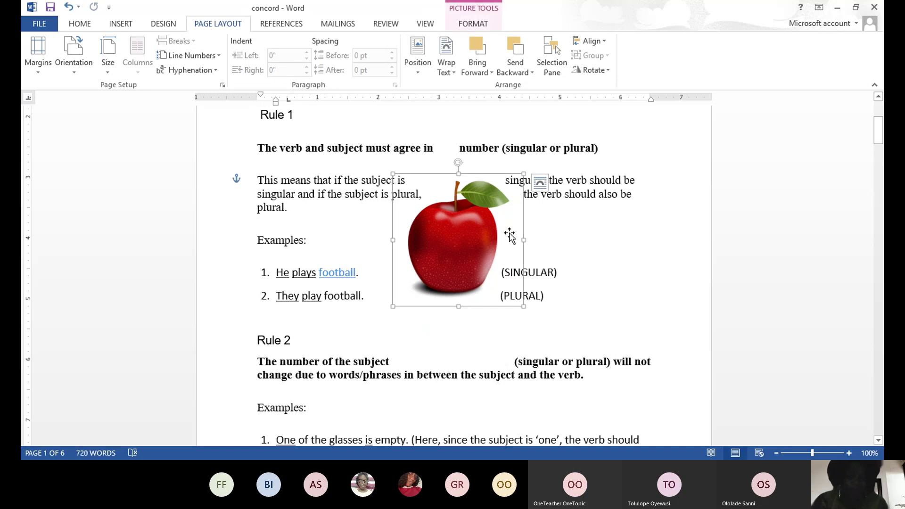
pyautogui.click(681, 213)
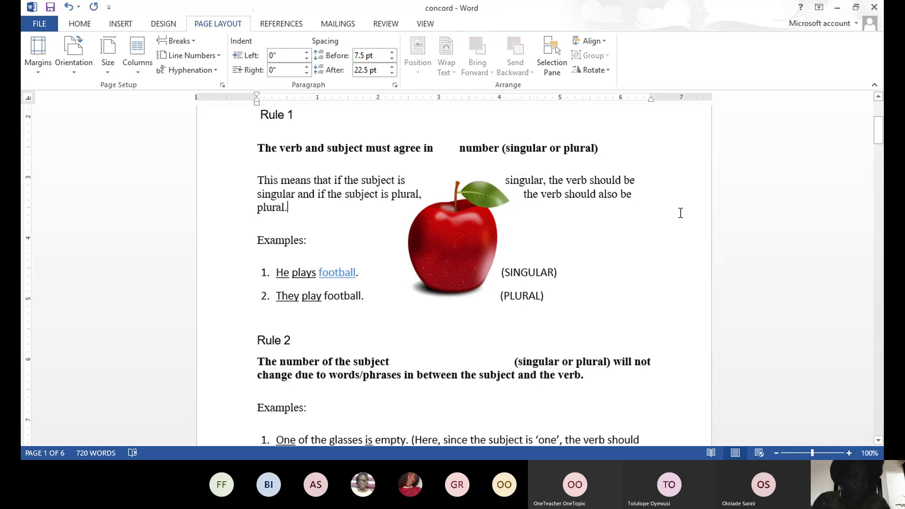
pyautogui.click(486, 272)
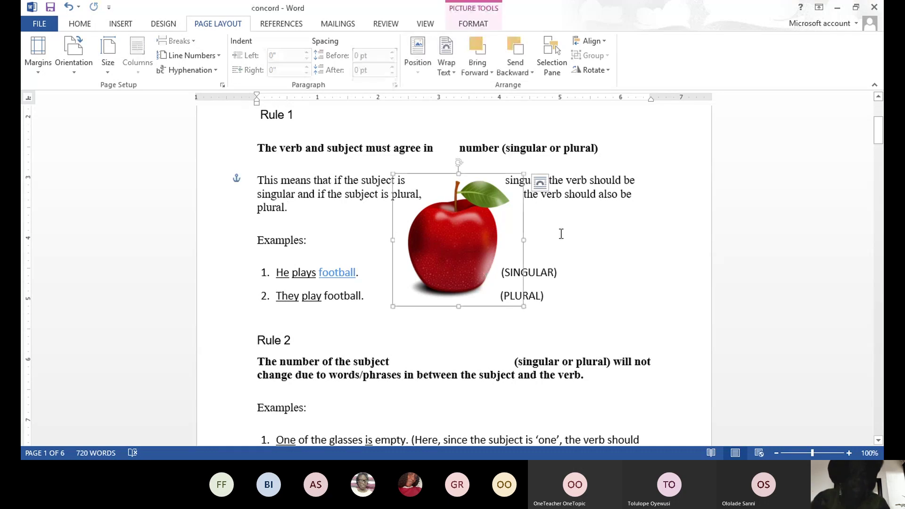
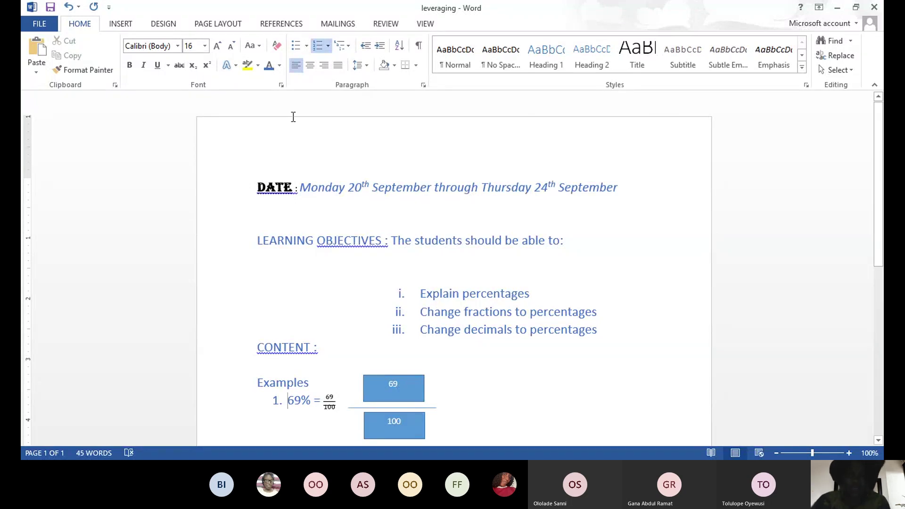
pyautogui.click(219, 28)
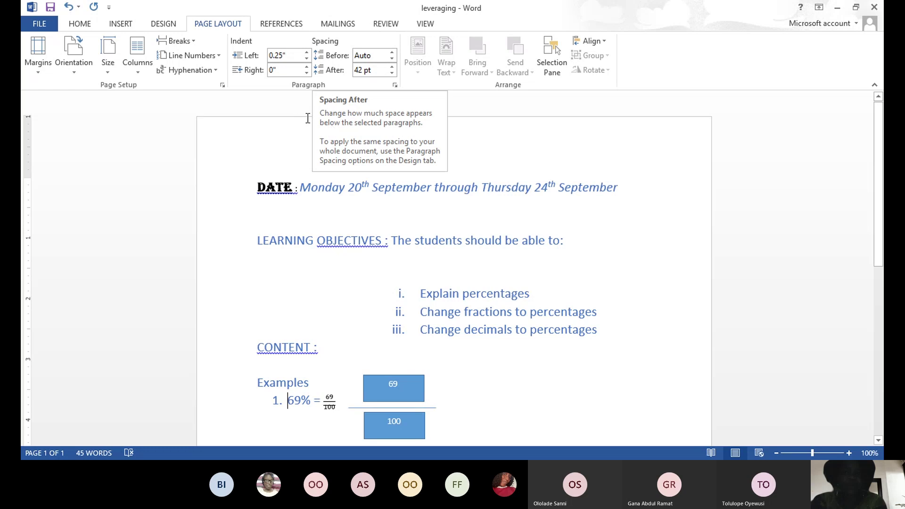
pyautogui.click(395, 85)
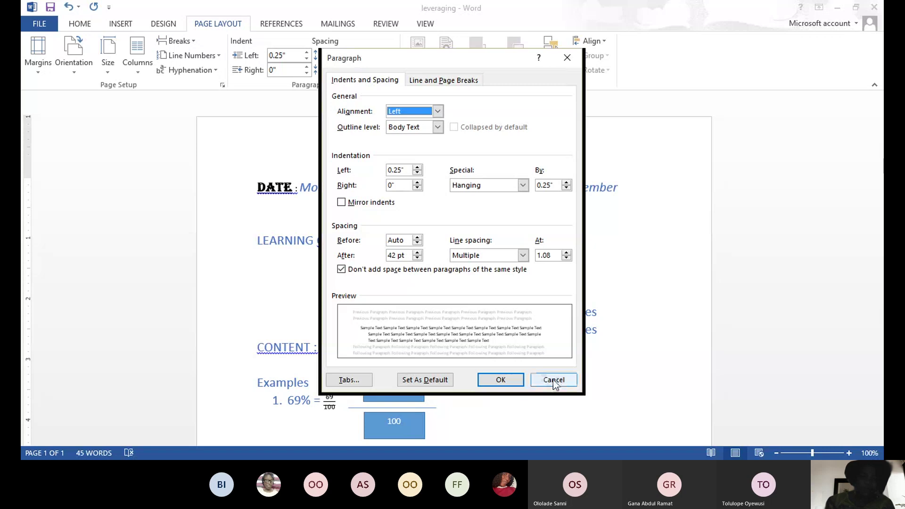
pyautogui.click(573, 380)
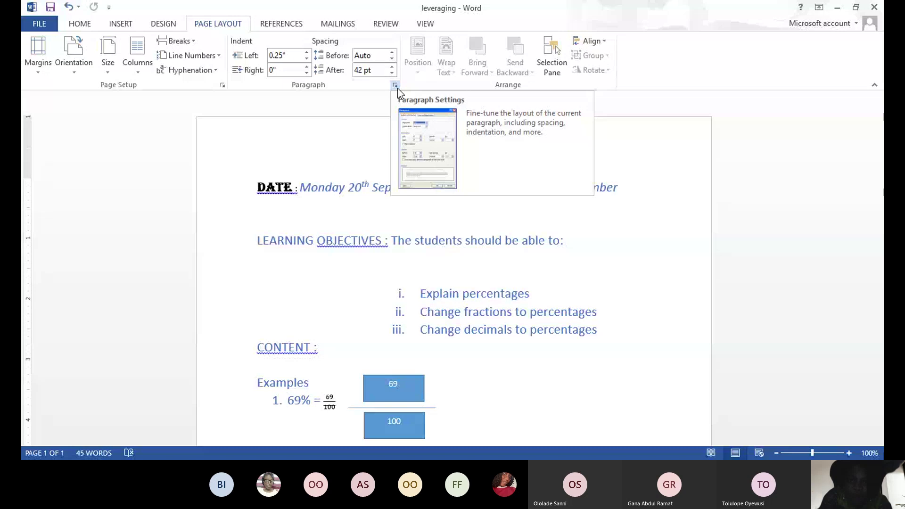
pyautogui.click(396, 87)
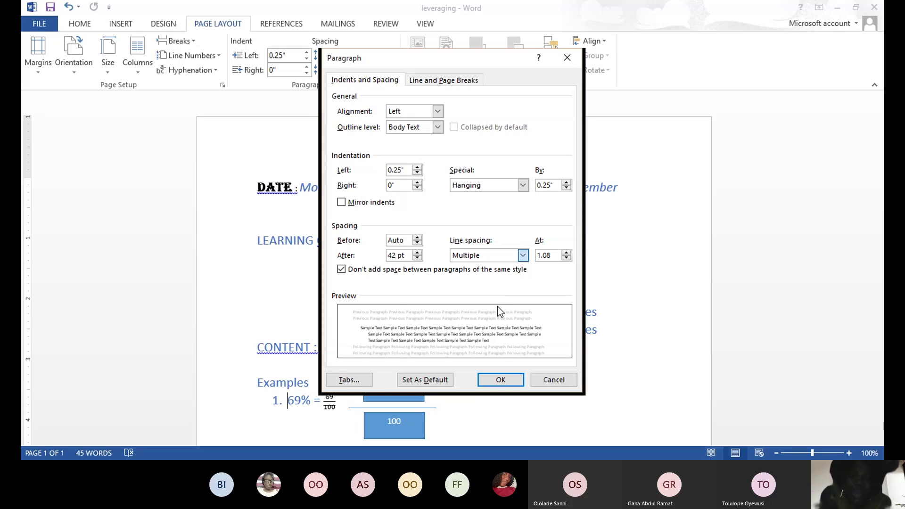
pyautogui.press('Home')
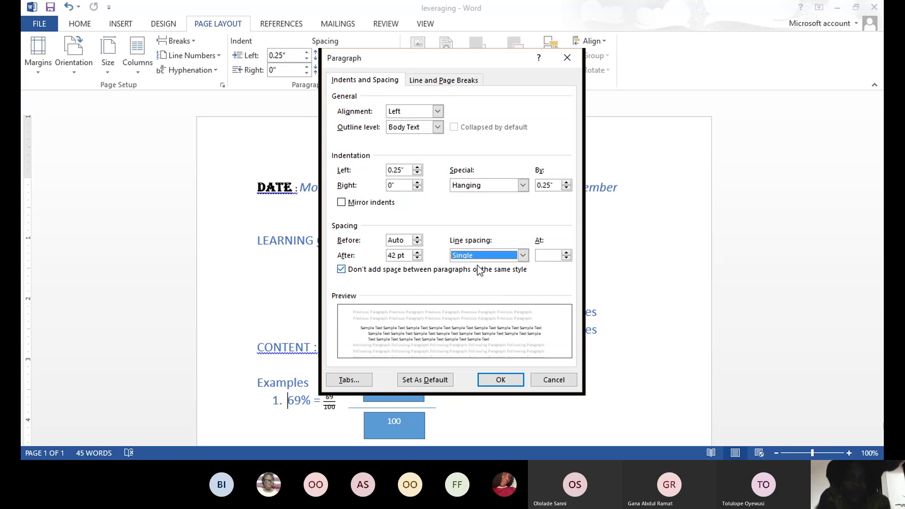
pyautogui.click(563, 385)
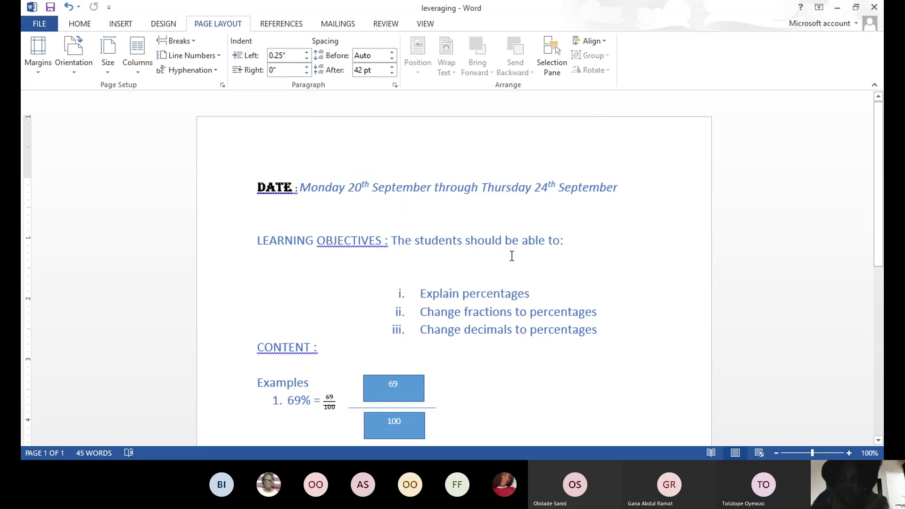
# Step: Select the whole leveraging document and set its line spacing to Single in the paragraph settings
pyautogui.hotkey('ctrl', 'a')
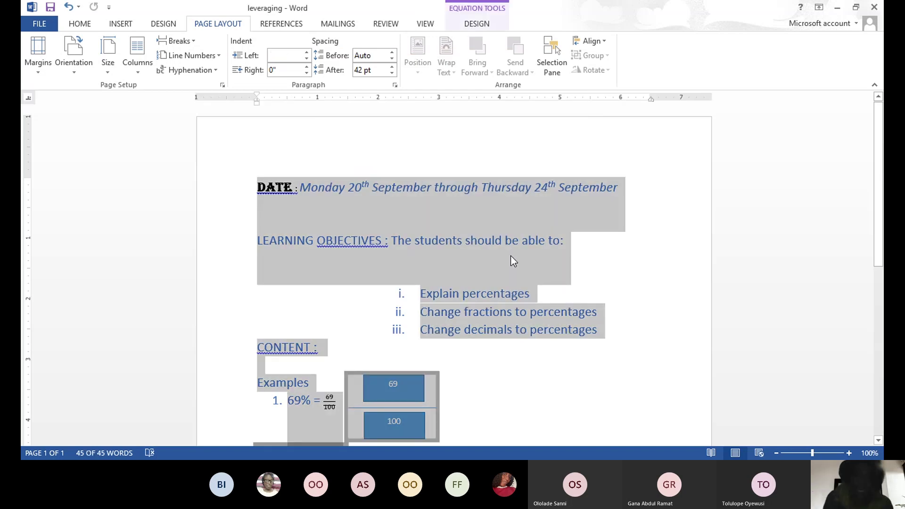
pyautogui.click(396, 86)
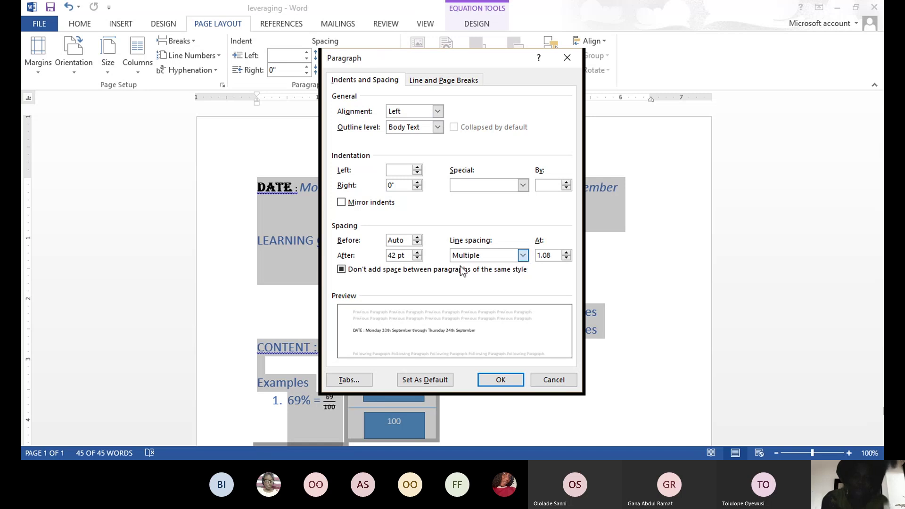
pyautogui.press('Home')
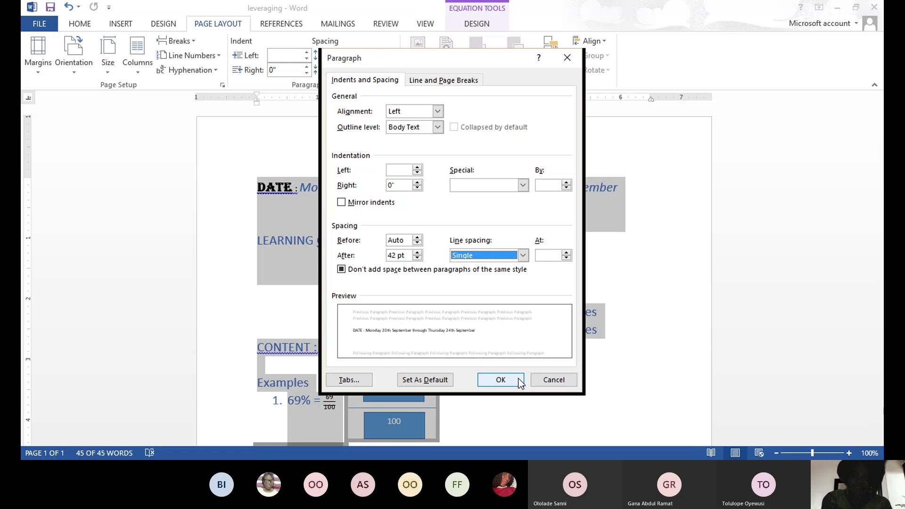
pyautogui.click(501, 380)
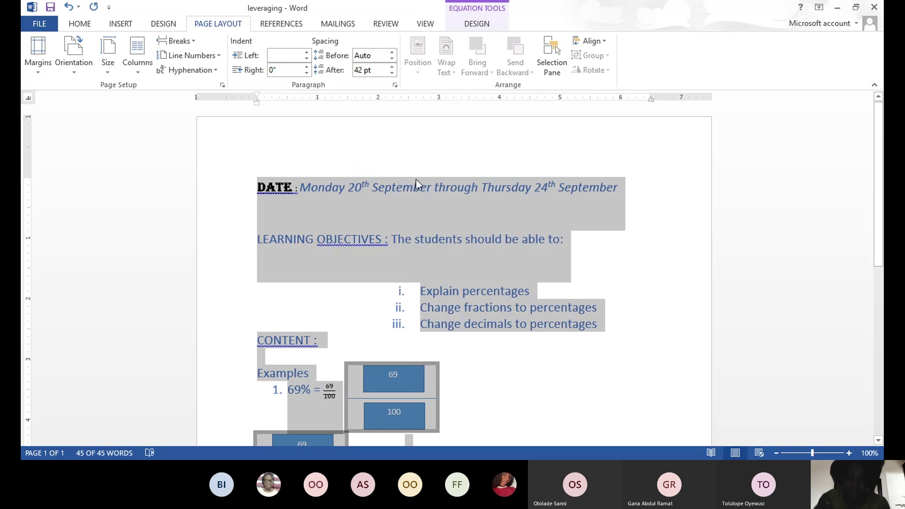
# Step: Set the line spacing of the whole selected document to 1.5 lines
pyautogui.click(395, 86)
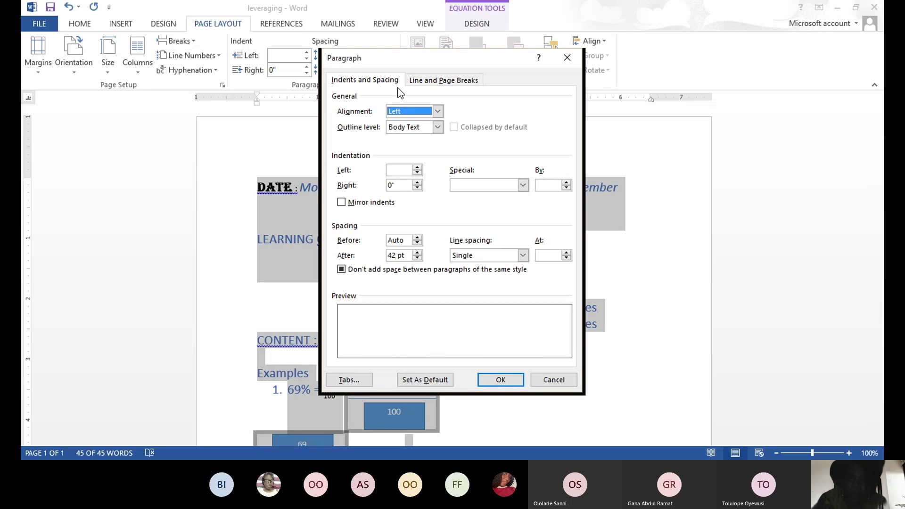
pyautogui.click(523, 255)
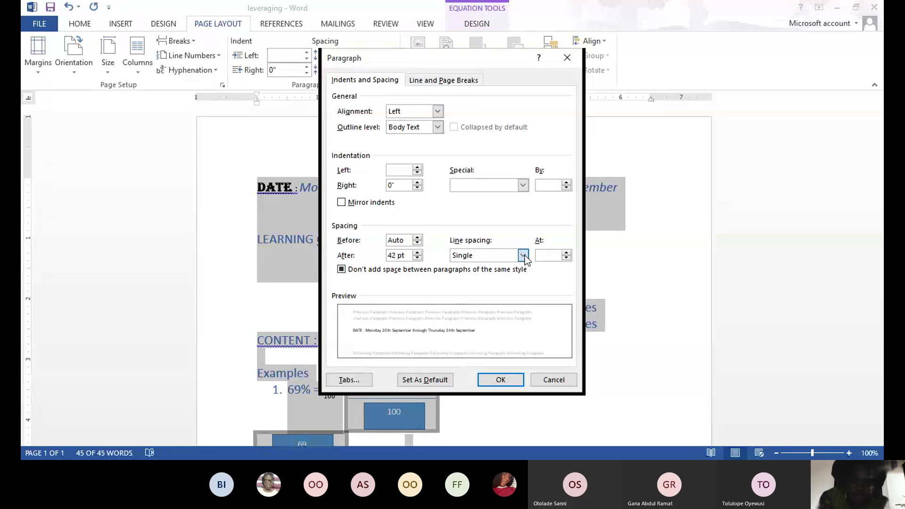
pyautogui.press('Down')
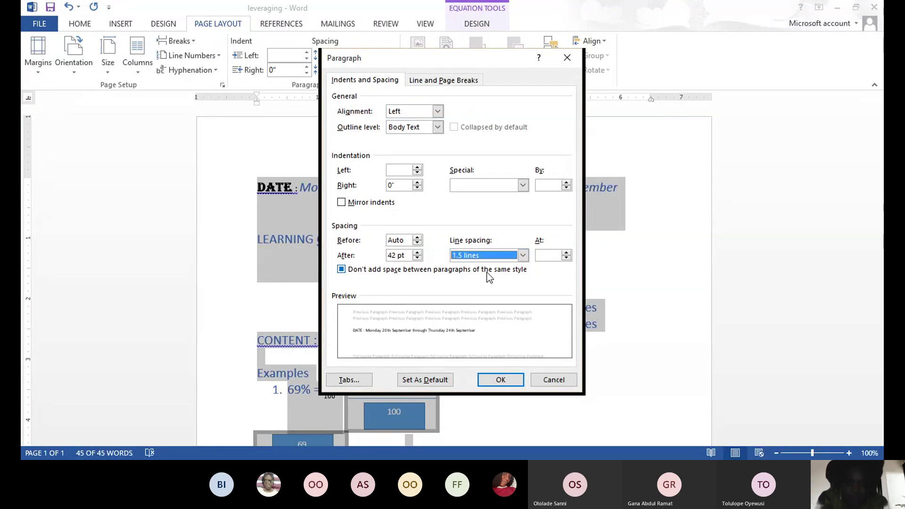
pyautogui.click(512, 380)
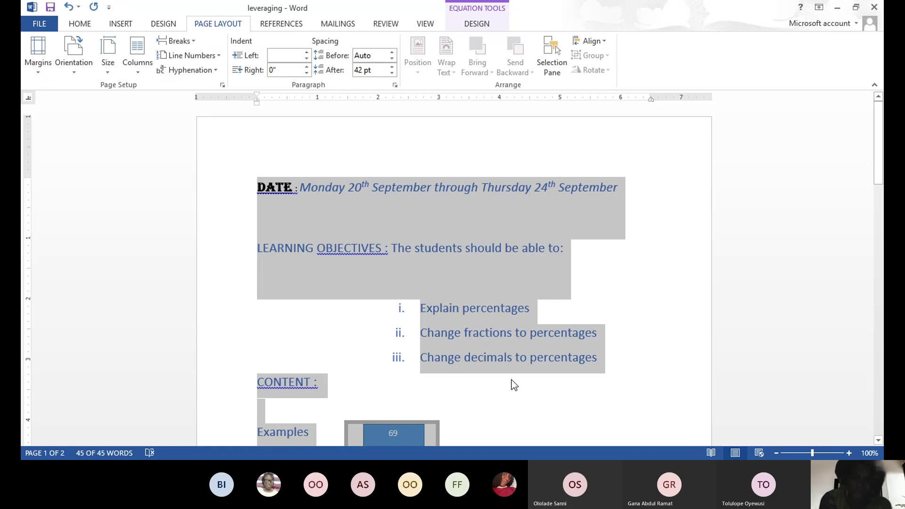
# Step: Set the line spacing of the whole selected document to At least 1 pt and clear the selection
pyautogui.click(395, 85)
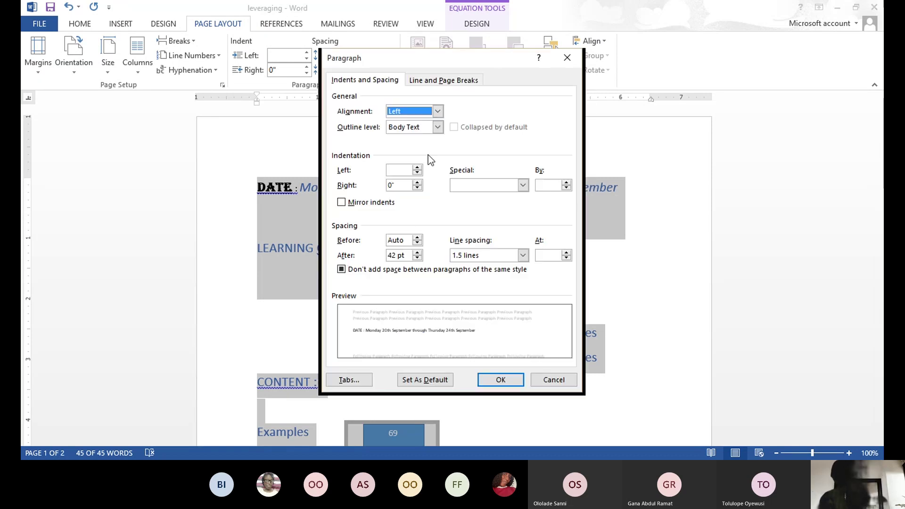
pyautogui.click(523, 260)
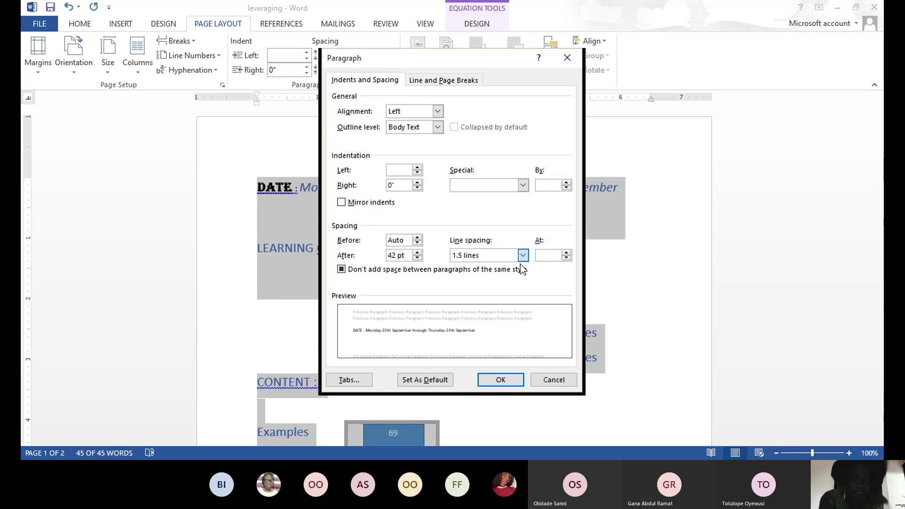
pyautogui.click(490, 293)
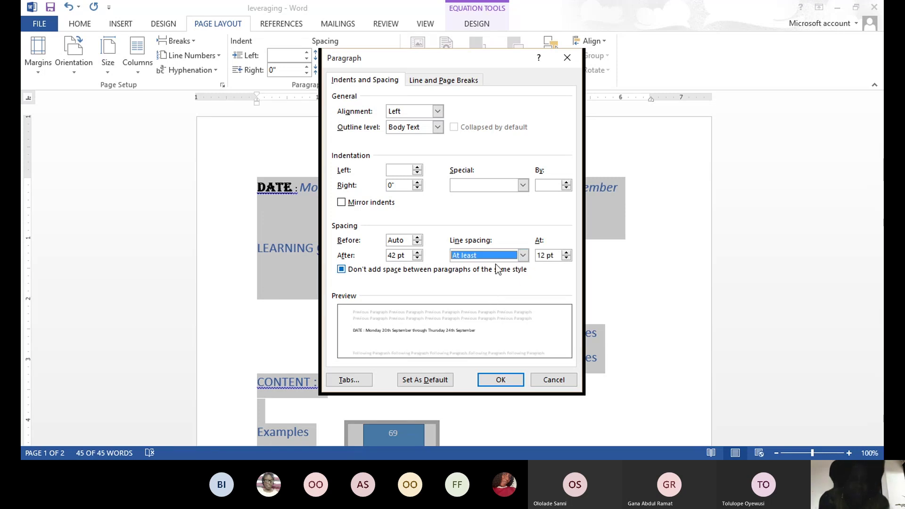
pyautogui.click(566, 258)
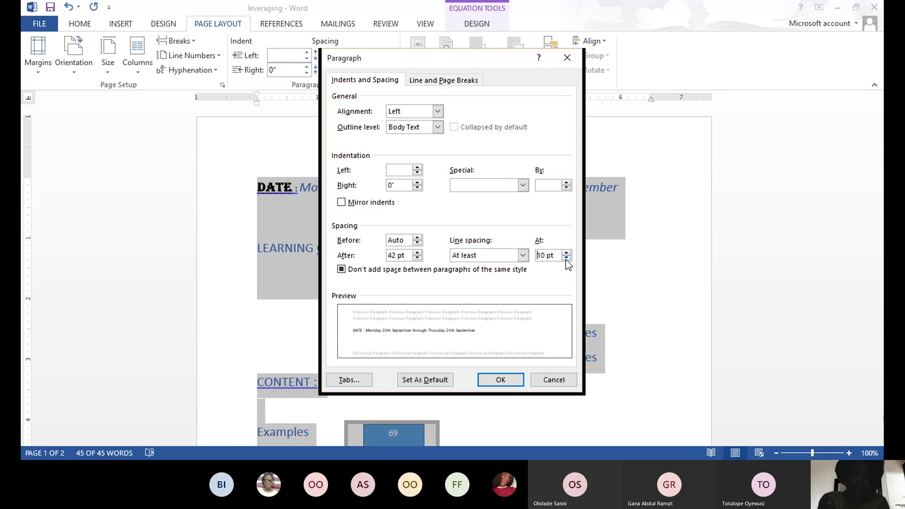
pyautogui.click(566, 260)
pyautogui.click(566, 259)
pyautogui.click(565, 259)
pyautogui.click(566, 258)
pyautogui.click(500, 379)
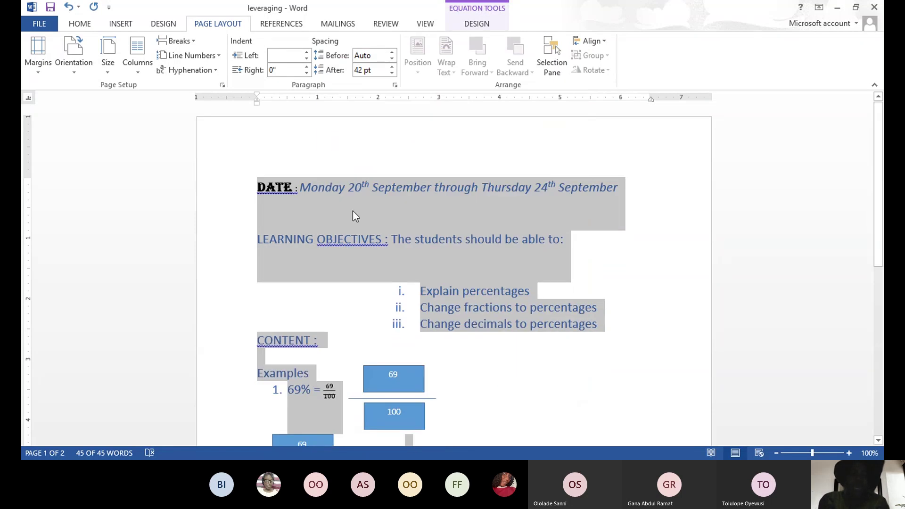
pyautogui.click(420, 181)
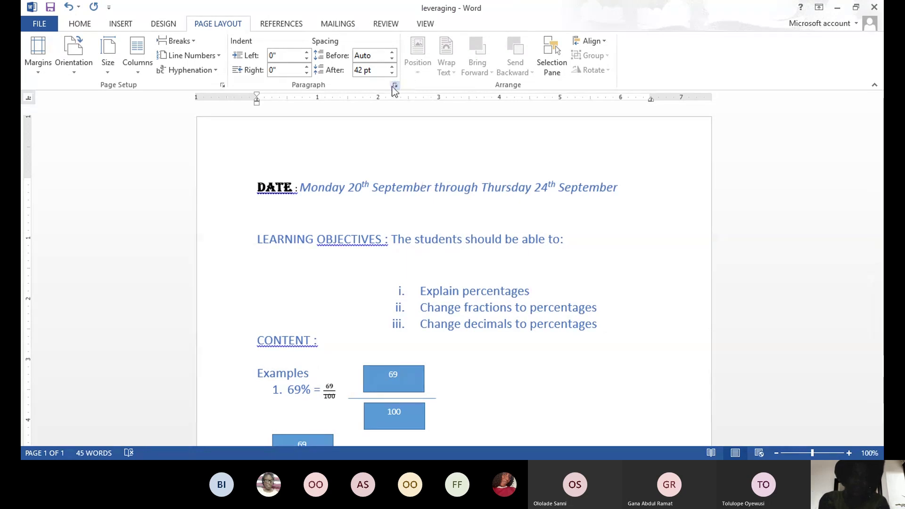
# Step: Select the whole document again and lower its At least line spacing to 0.5 pt
pyautogui.hotkey('ctrl', 'a')
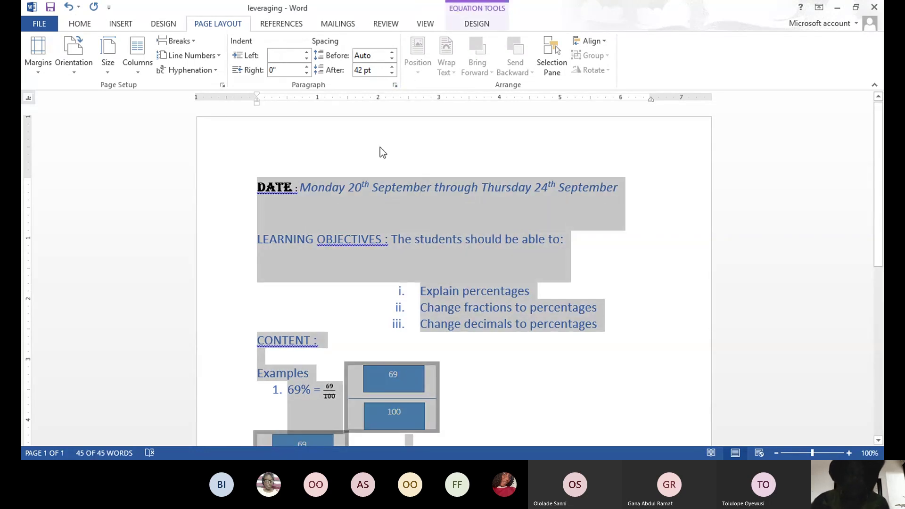
pyautogui.click(395, 87)
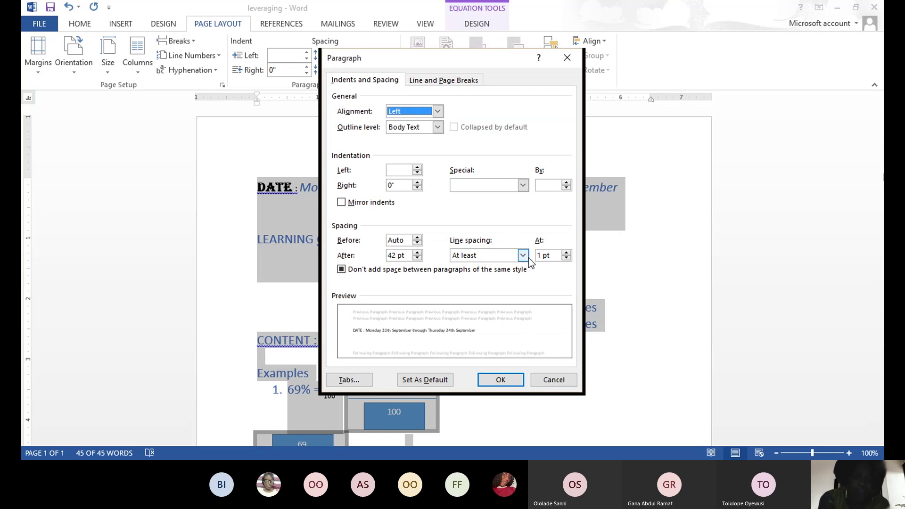
pyautogui.click(566, 258)
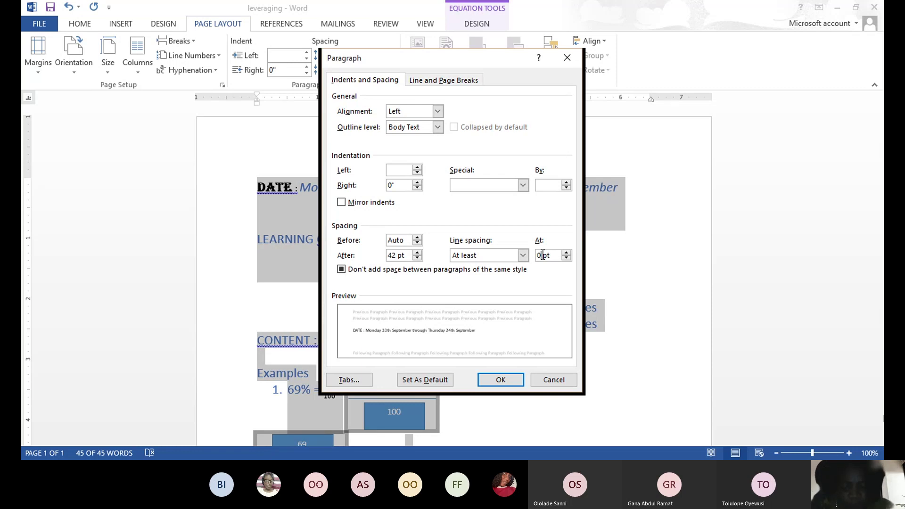
pyautogui.write('.5')
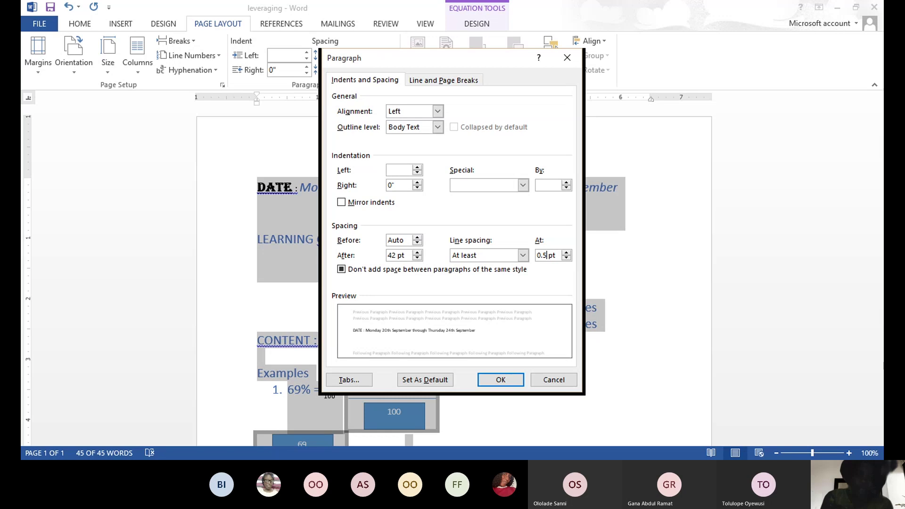
pyautogui.click(512, 381)
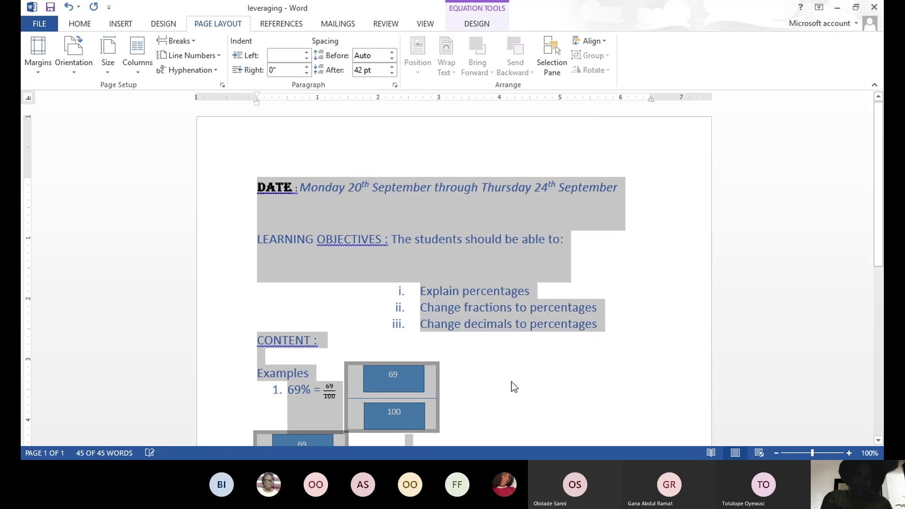
pyautogui.click(511, 382)
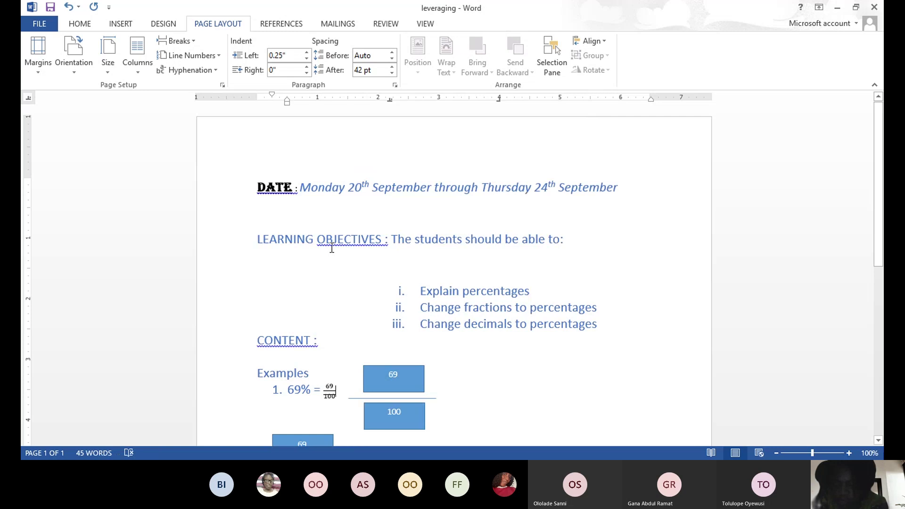
# Step: Select all the text, set its line spacing to At least 0 pt, and deselect it
pyautogui.hotkey('ctrl', 'a')
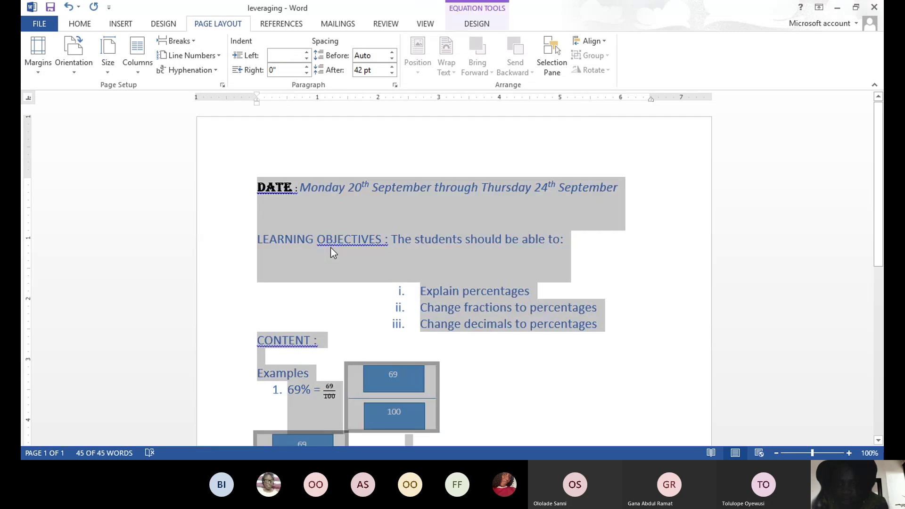
pyautogui.click(395, 86)
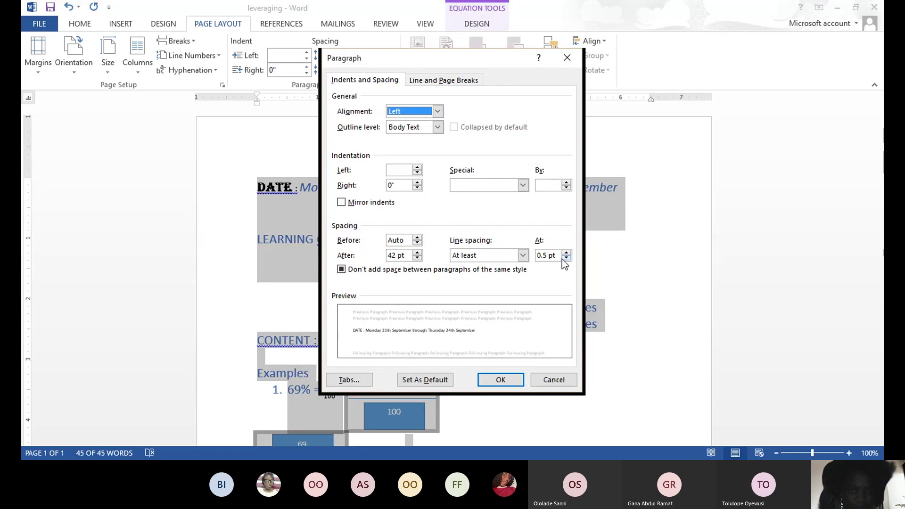
pyautogui.click(525, 256)
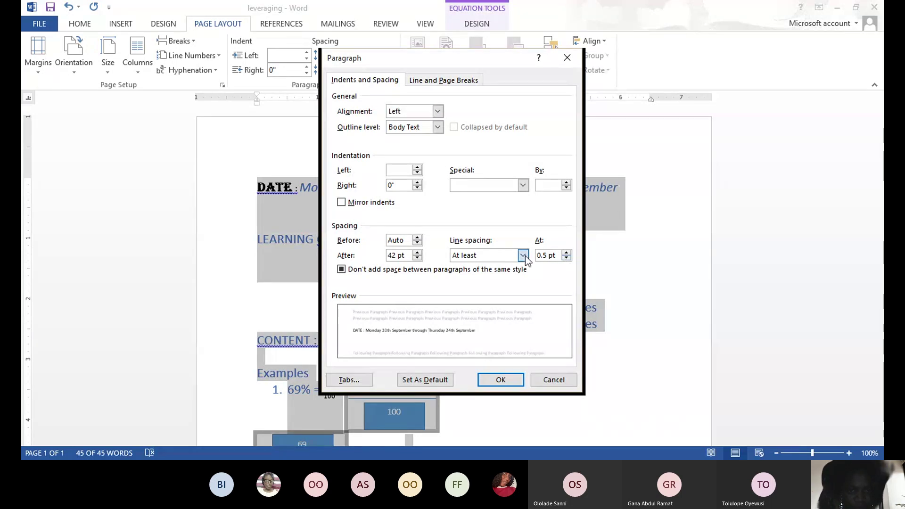
pyautogui.click(502, 289)
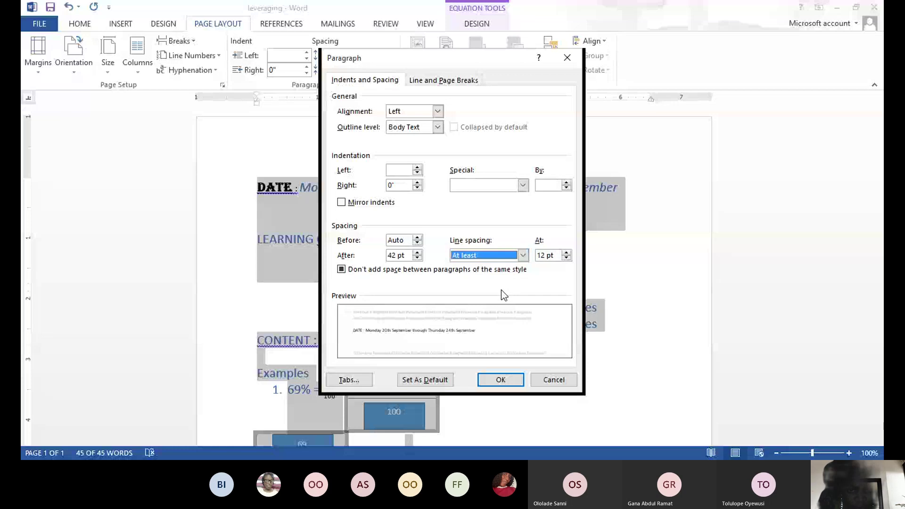
pyautogui.click(567, 258)
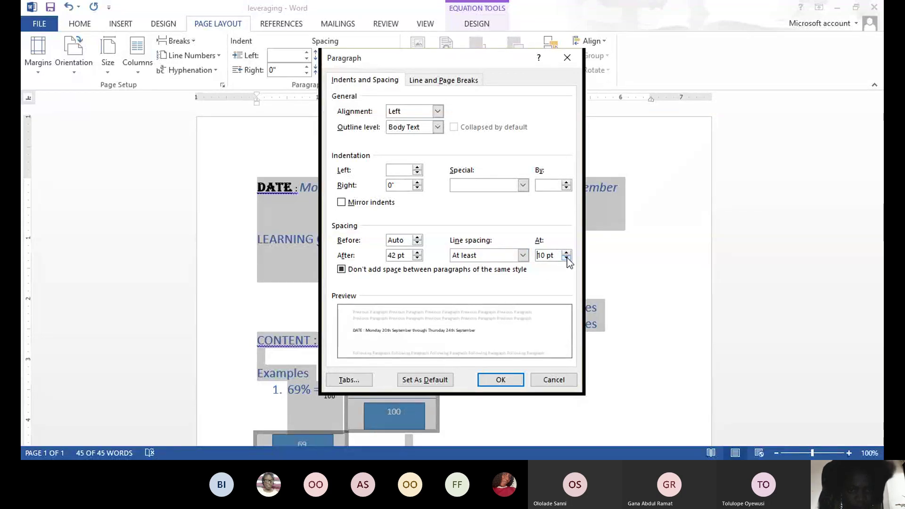
pyautogui.click(567, 258)
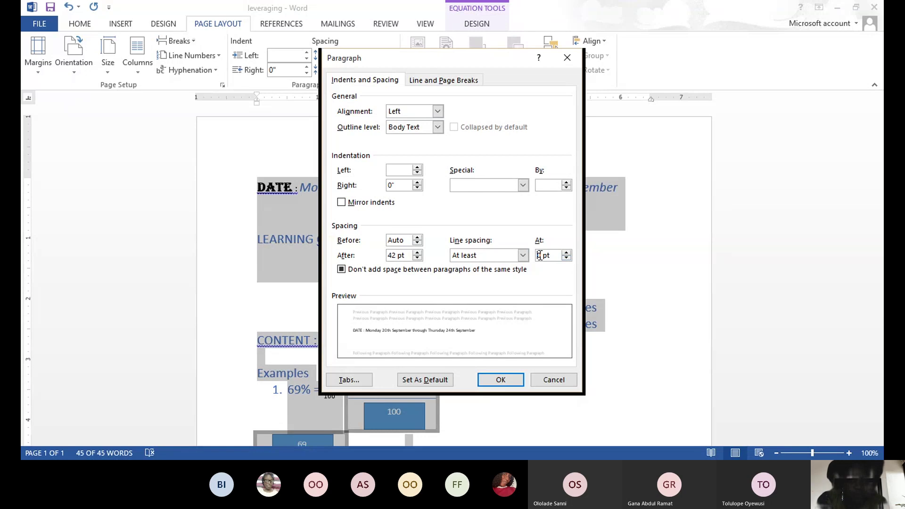
pyautogui.click(508, 382)
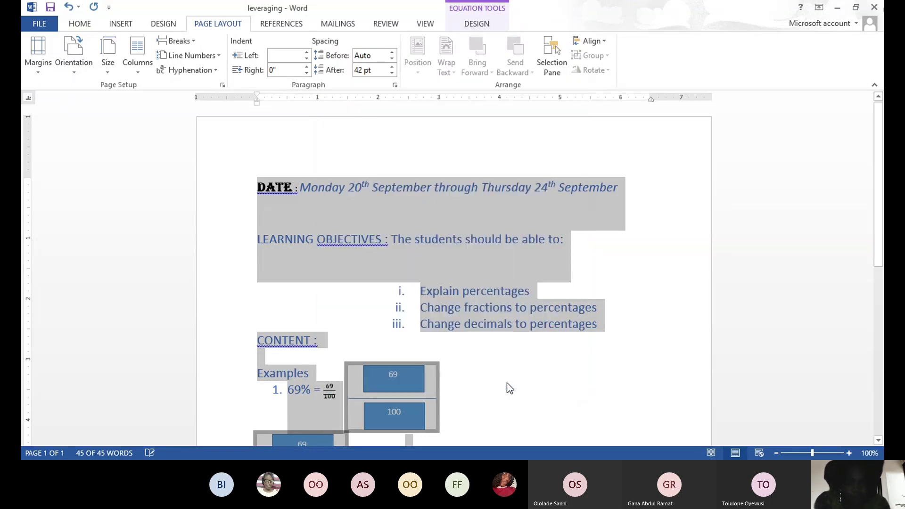
pyautogui.click(464, 325)
pyautogui.click(479, 260)
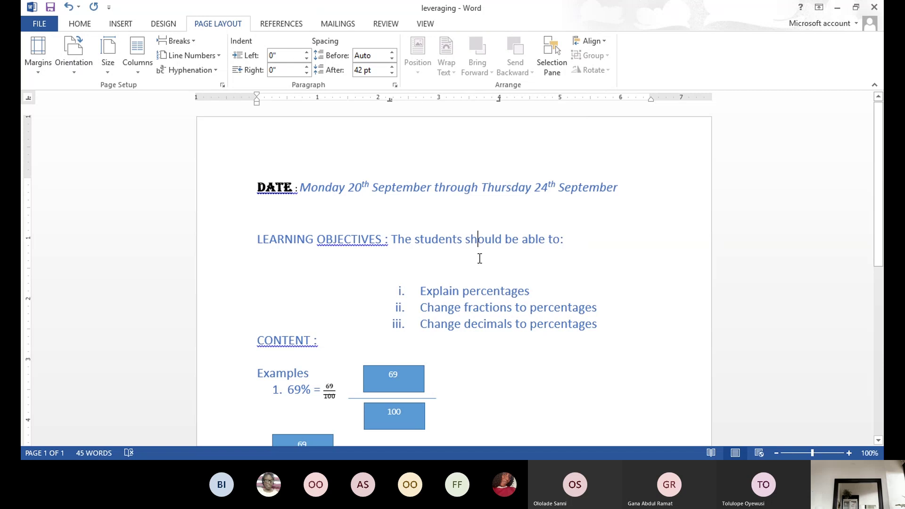
# Step: Join the LEARNING OBJECTIVES line to the date line, and split them into separate paragraphs again
pyautogui.click(257, 239)
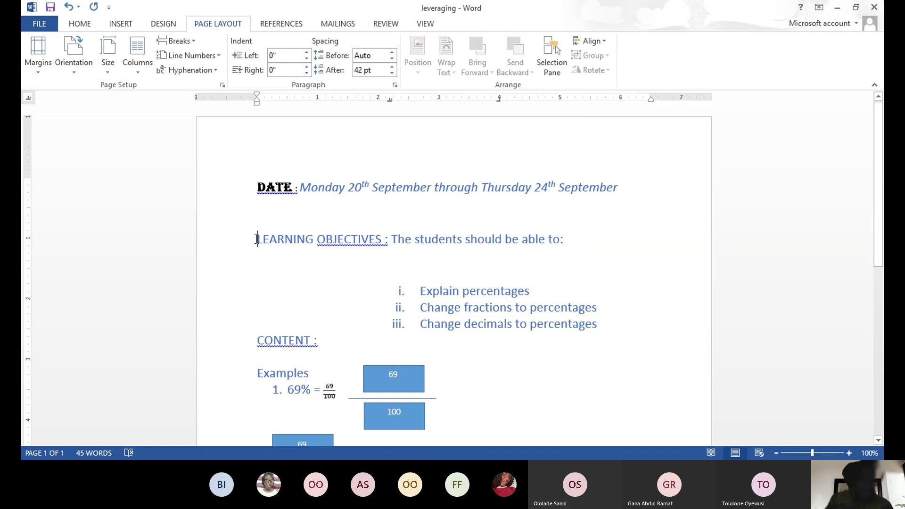
pyautogui.press('BackSpace')
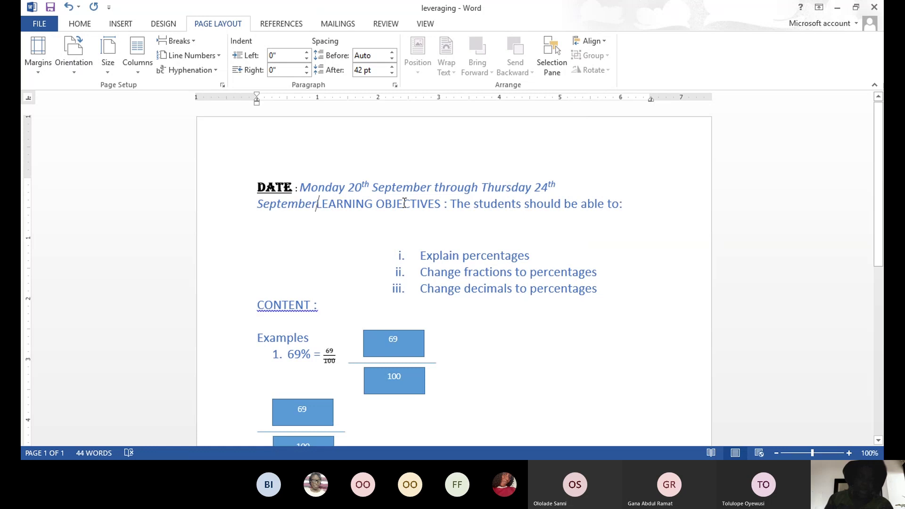
pyautogui.click(575, 178)
pyautogui.press('Return')
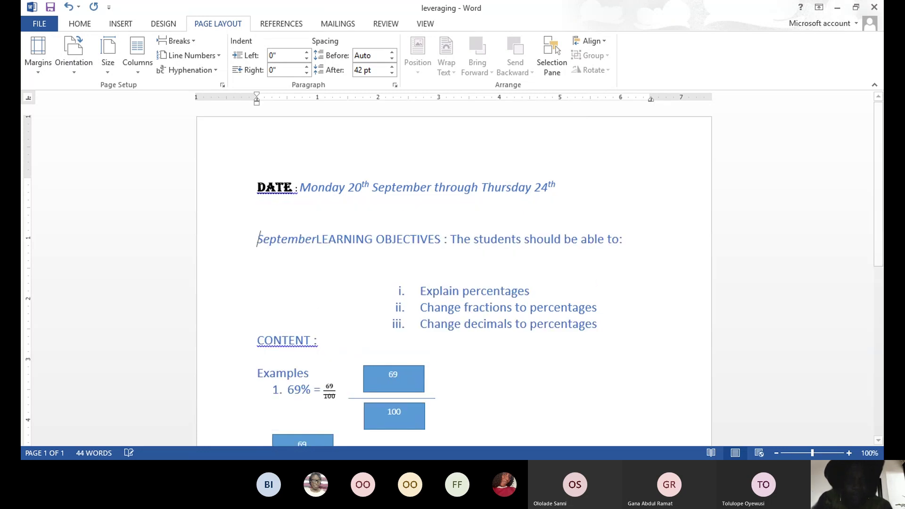
pyautogui.press('BackSpace')
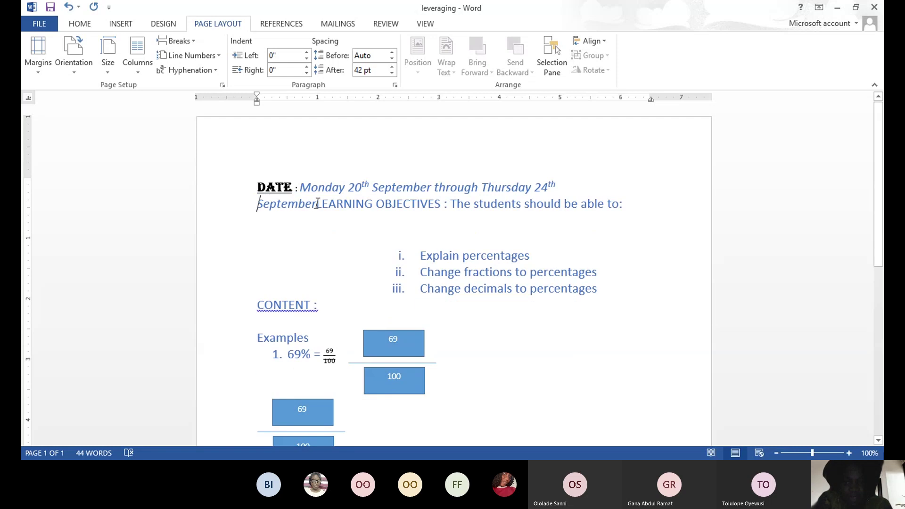
pyautogui.press('Return')
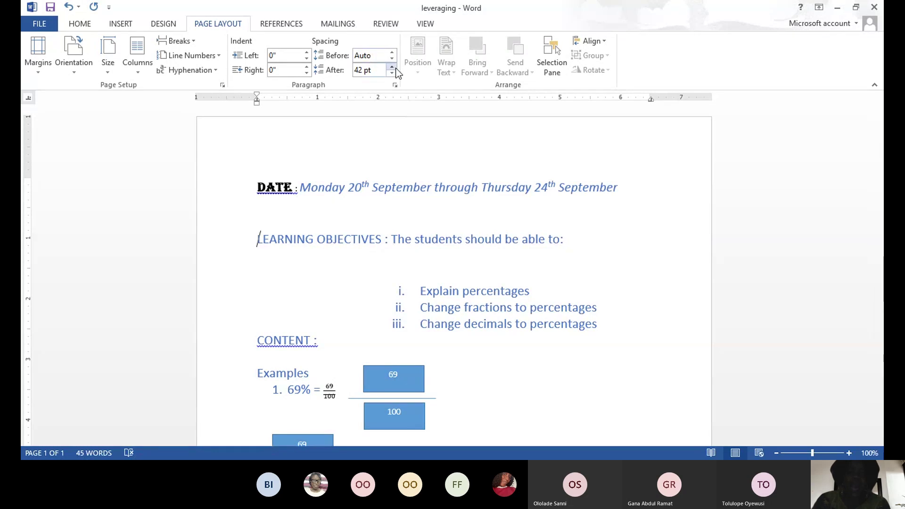
# Step: Try to set the LEARNING OBJECTIVES paragraph's line spacing to Exactly 0.5 pt, and close the paragraph settings without applying it
pyautogui.click(395, 85)
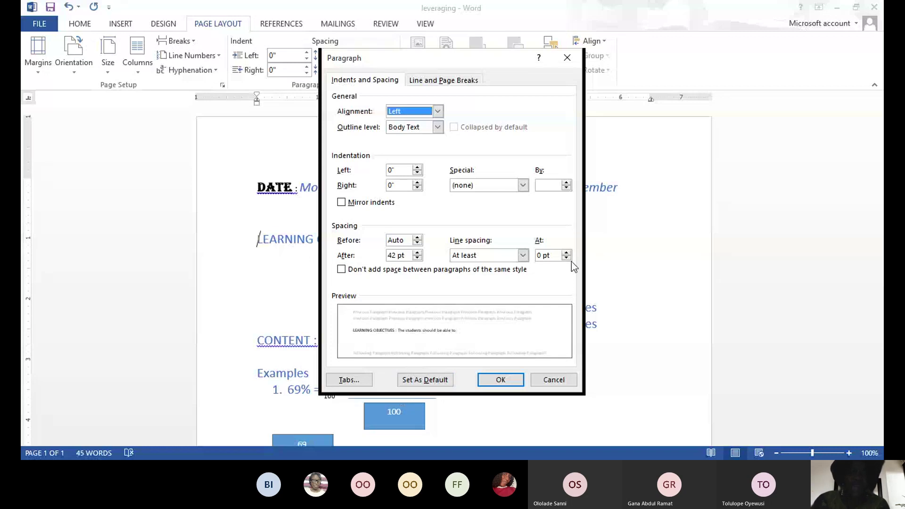
pyautogui.click(522, 256)
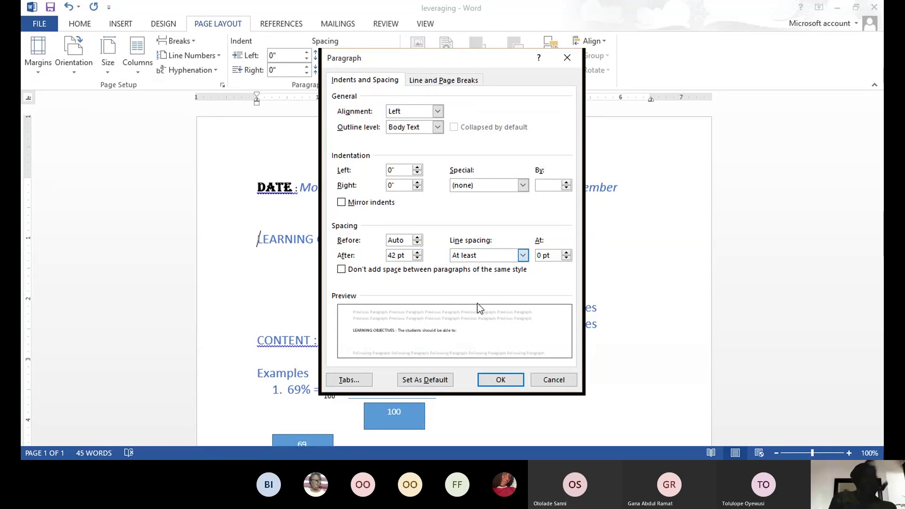
pyautogui.press('Down')
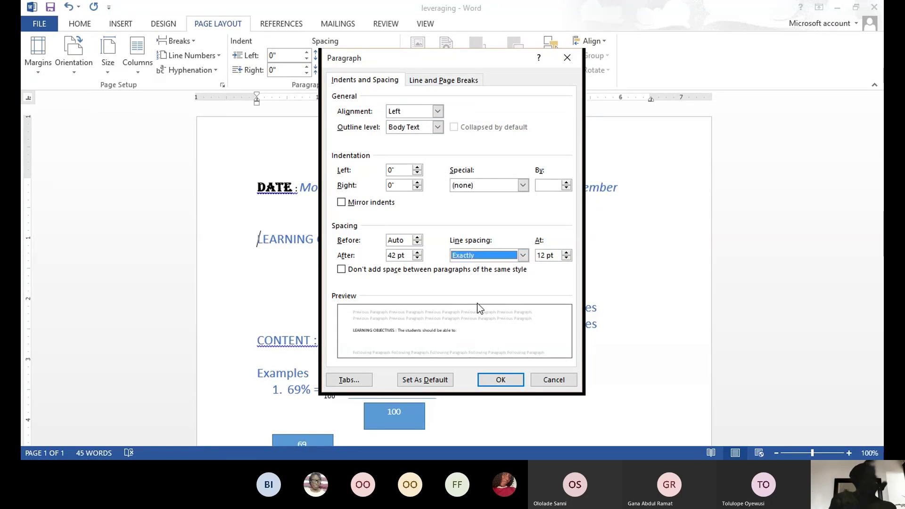
pyautogui.click(567, 259)
pyautogui.click(567, 259)
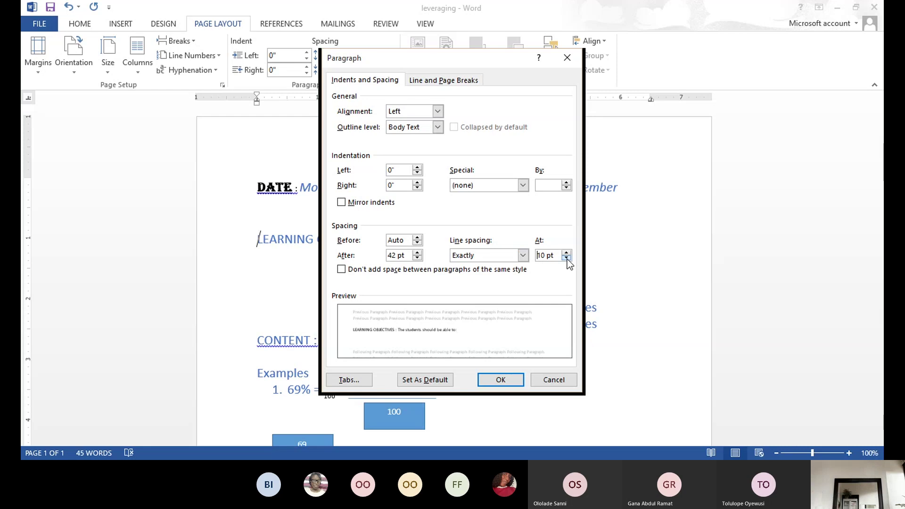
pyautogui.click(567, 259)
pyautogui.click(567, 260)
pyautogui.click(567, 259)
pyautogui.click(543, 256)
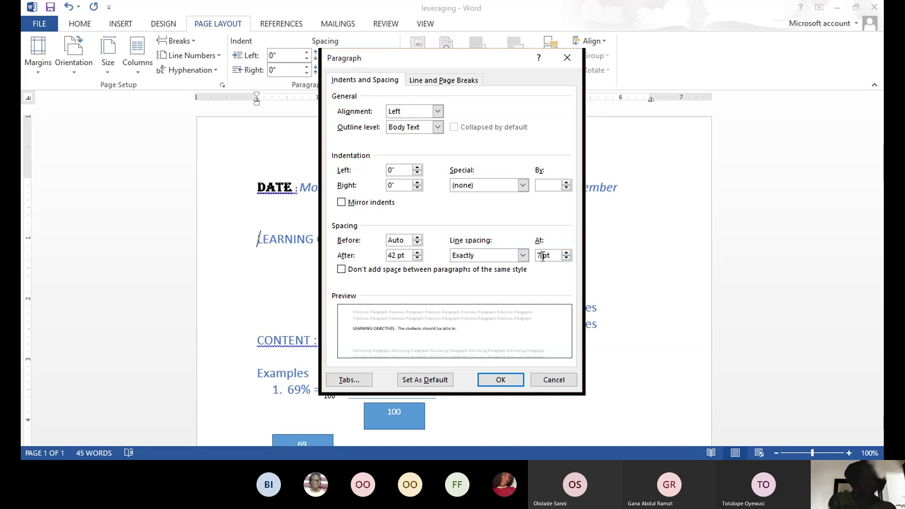
pyautogui.press('BackSpace')
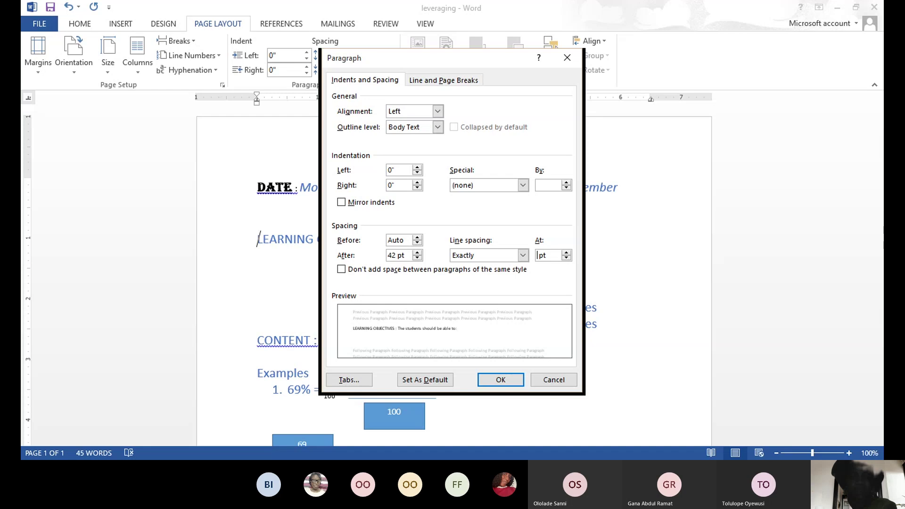
pyautogui.write('0.5')
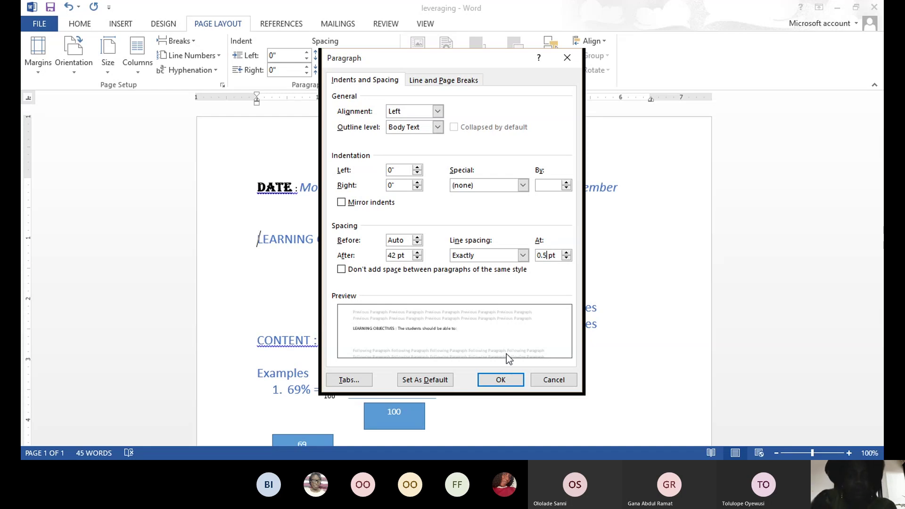
pyautogui.click(504, 380)
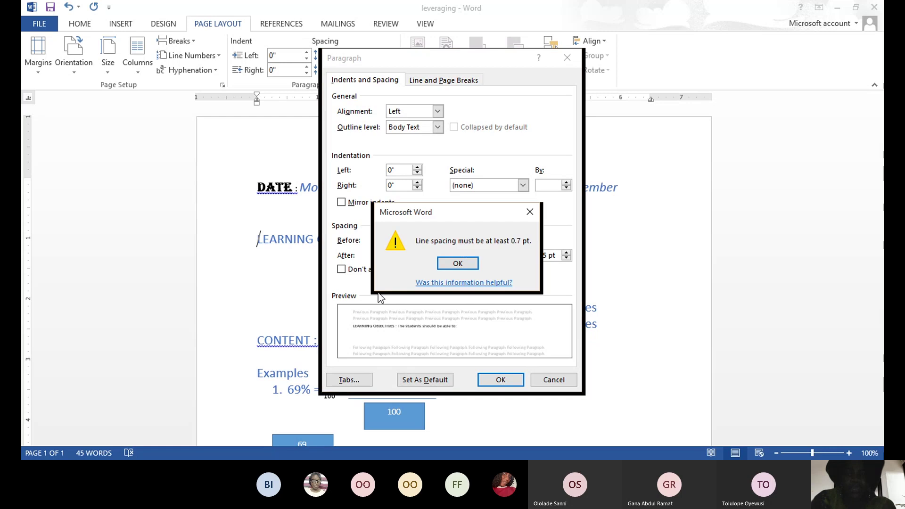
pyautogui.click(450, 265)
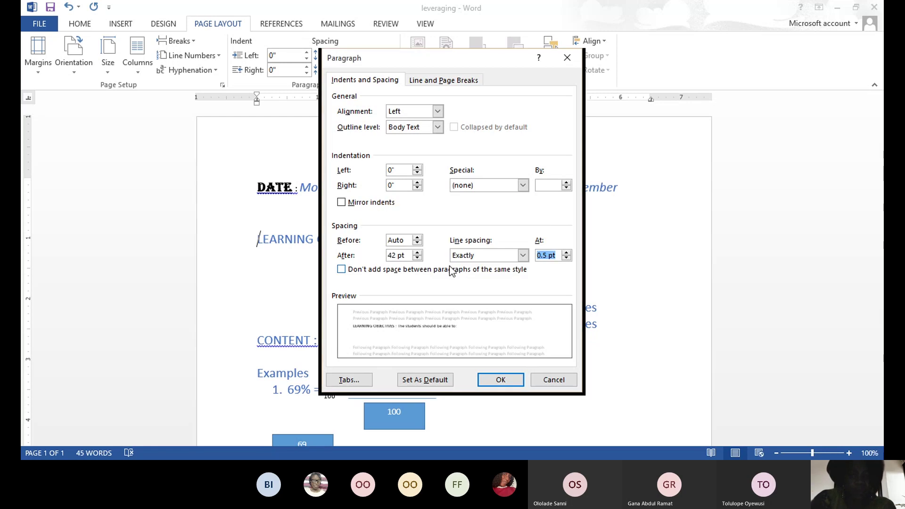
pyautogui.click(564, 61)
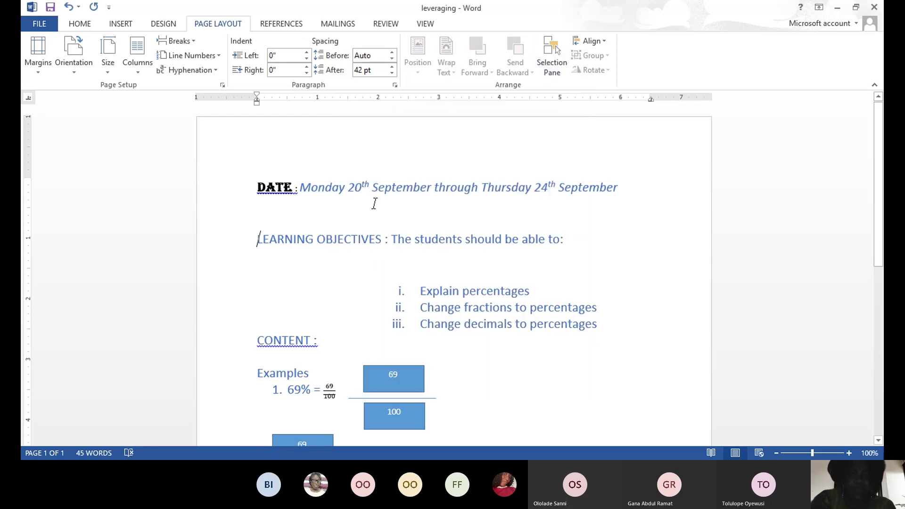
# Step: Select the whole document and set its line spacing to Exactly 0.7 pt
pyautogui.hotkey('ctrl', 'a')
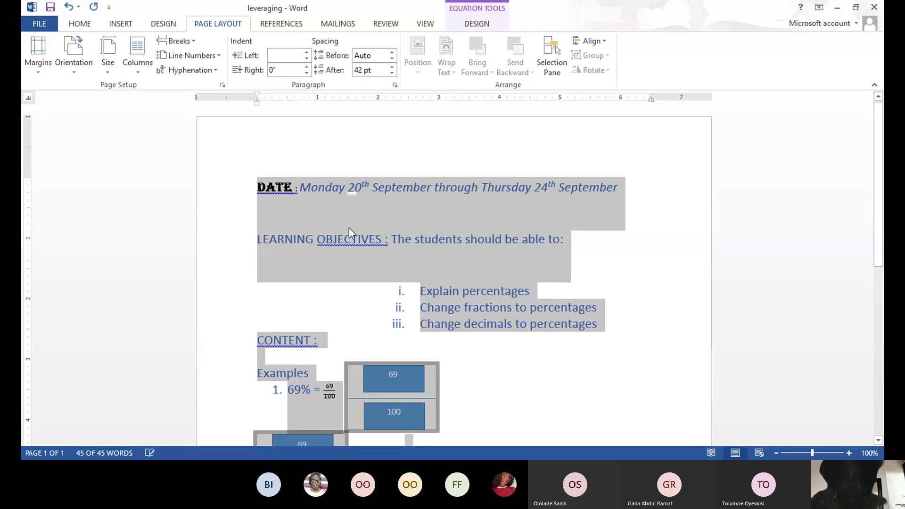
pyautogui.click(396, 85)
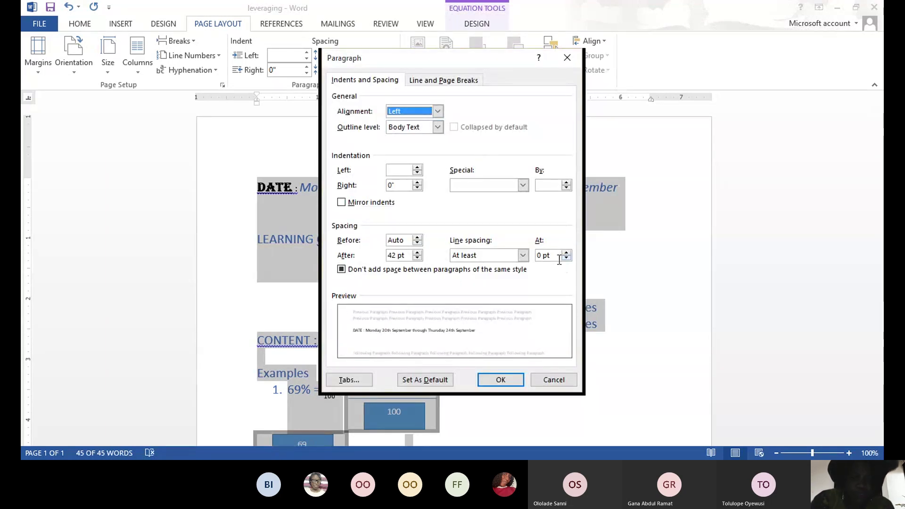
pyautogui.click(523, 256)
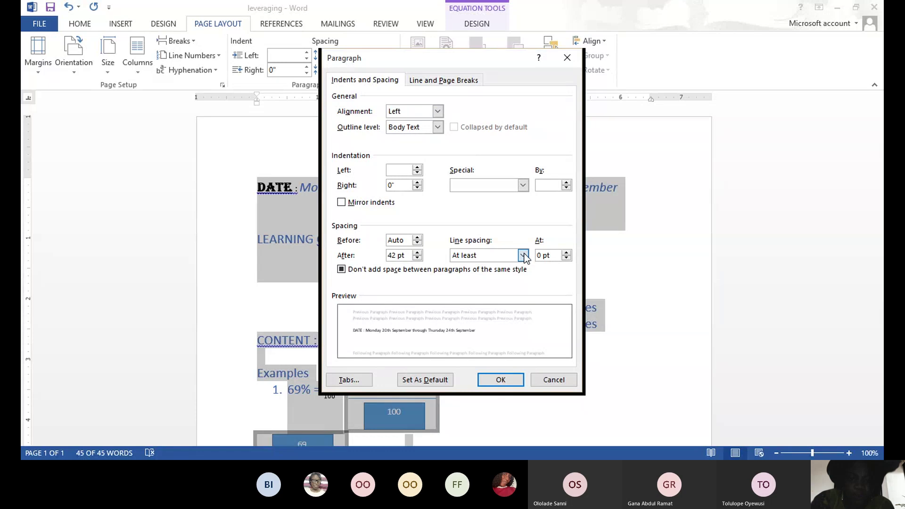
pyautogui.press('Down')
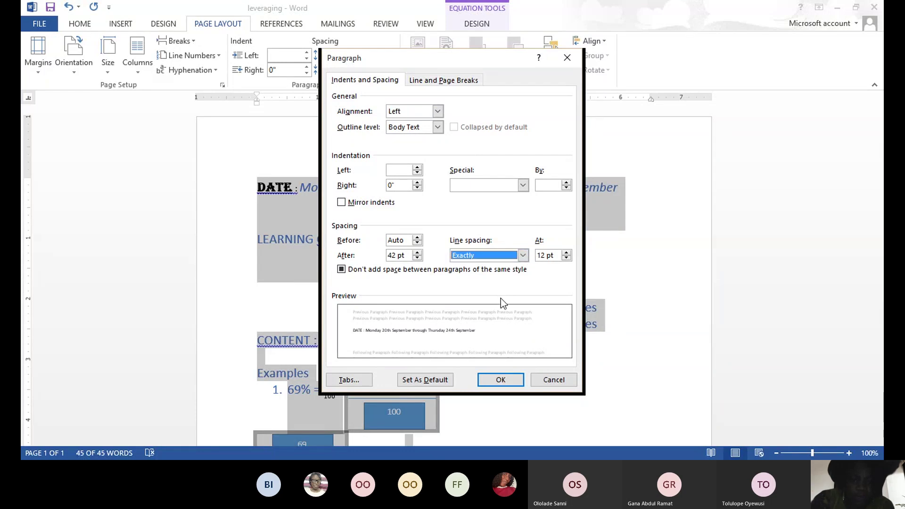
pyautogui.click(546, 255)
pyautogui.press('BackSpace')
pyautogui.press('BackSpace')
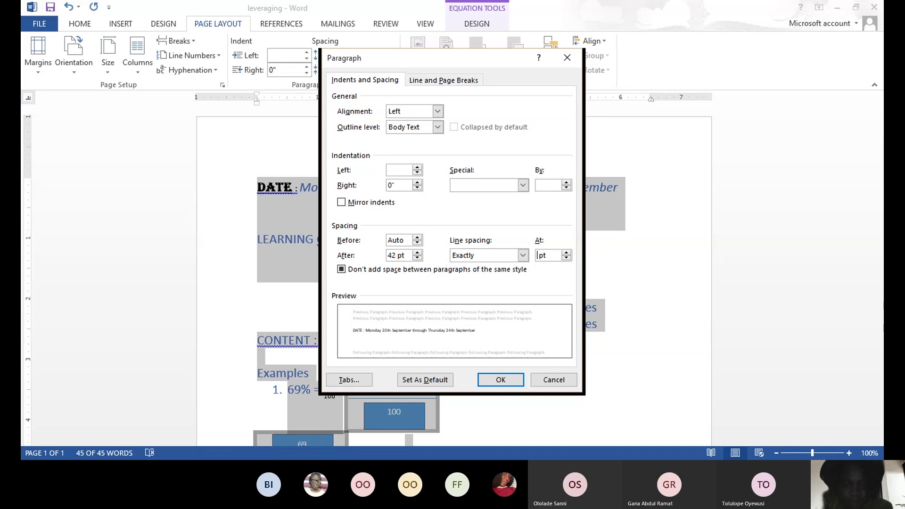
pyautogui.write('0')
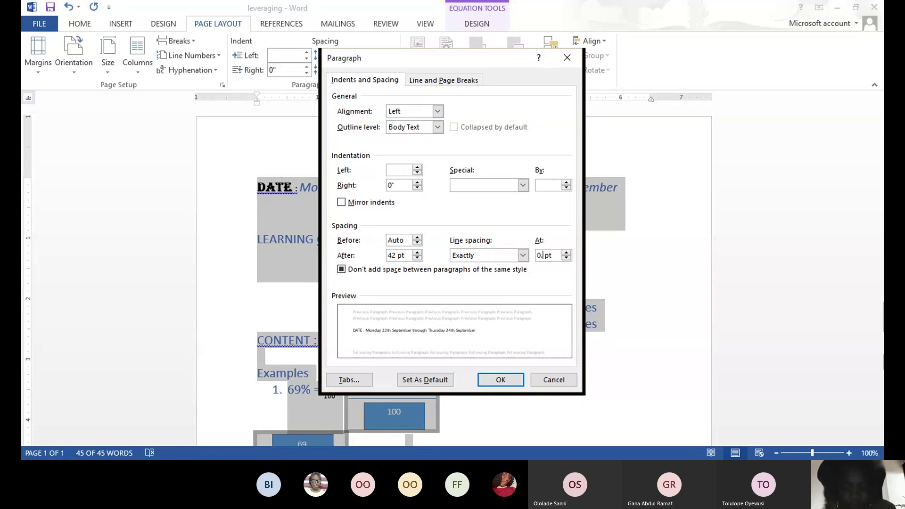
pyautogui.write('.7')
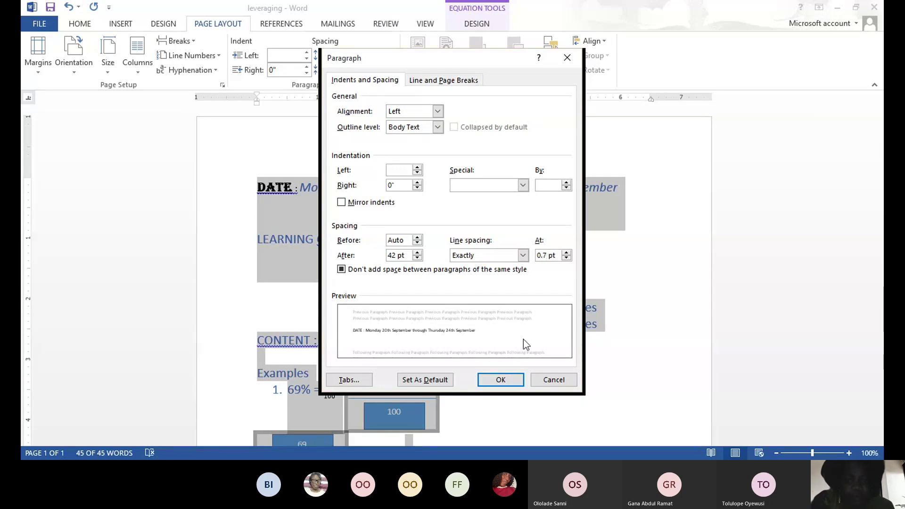
pyautogui.click(499, 379)
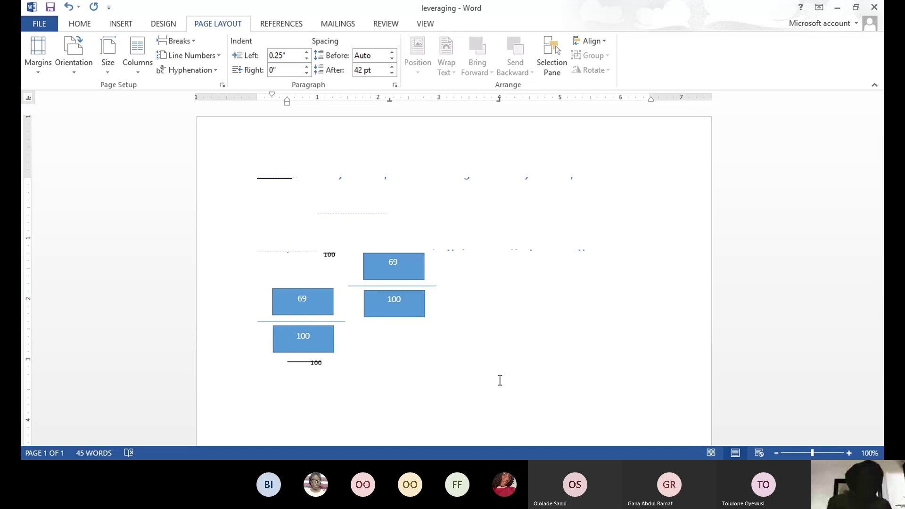
# Step: Select the whole document again and raise its Exactly line spacing to 1.5 pt
pyautogui.hotkey('ctrl', 'a')
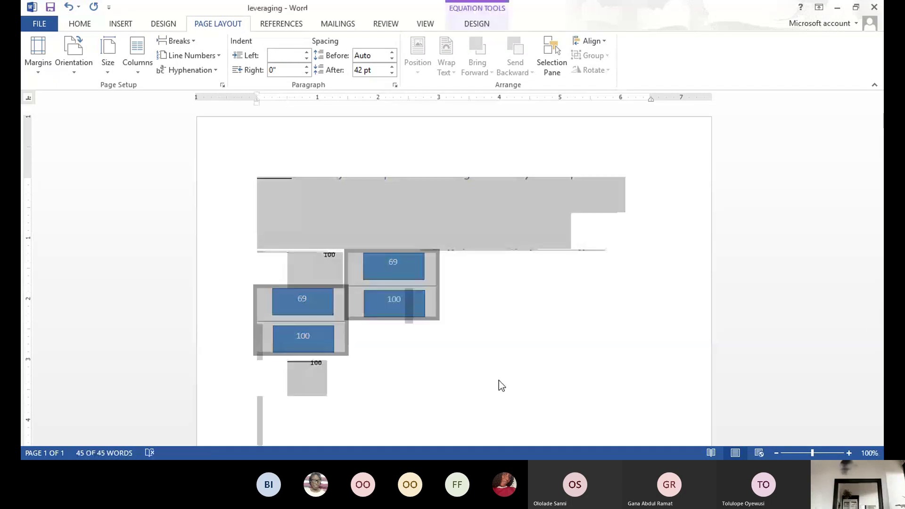
pyautogui.click(394, 85)
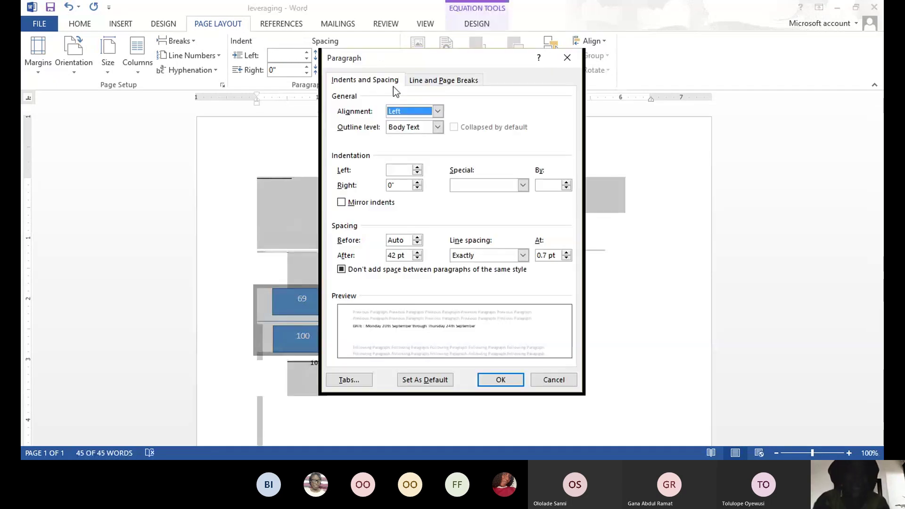
pyautogui.click(548, 256)
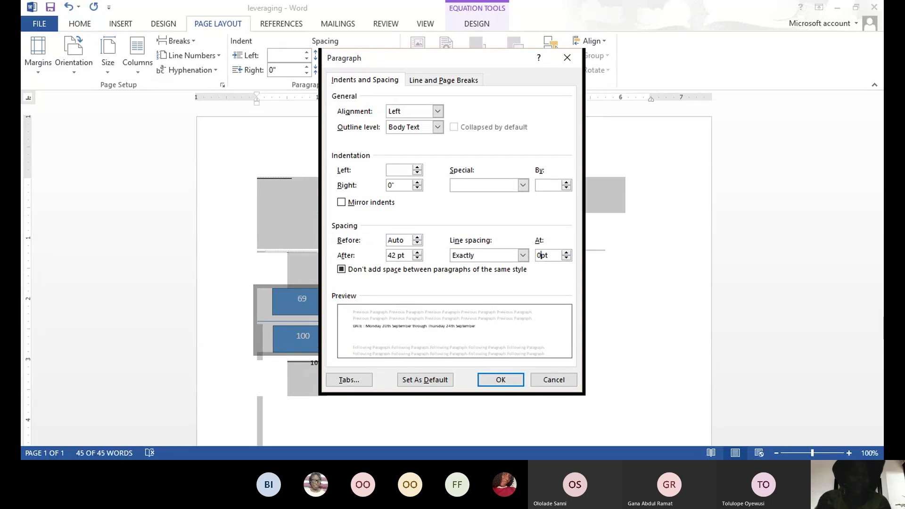
pyautogui.press('BackSpace')
pyautogui.press('BackSpace')
pyautogui.press('BackSpace')
pyautogui.write('1')
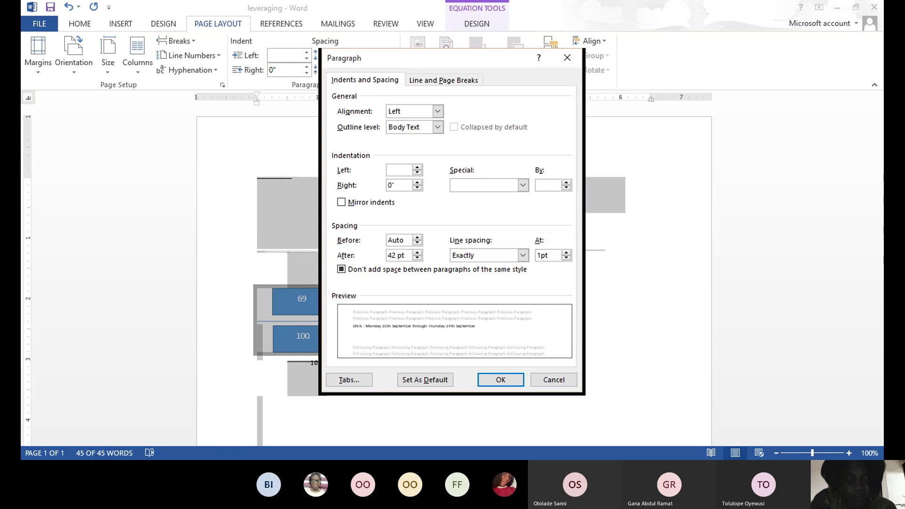
pyautogui.write('.5')
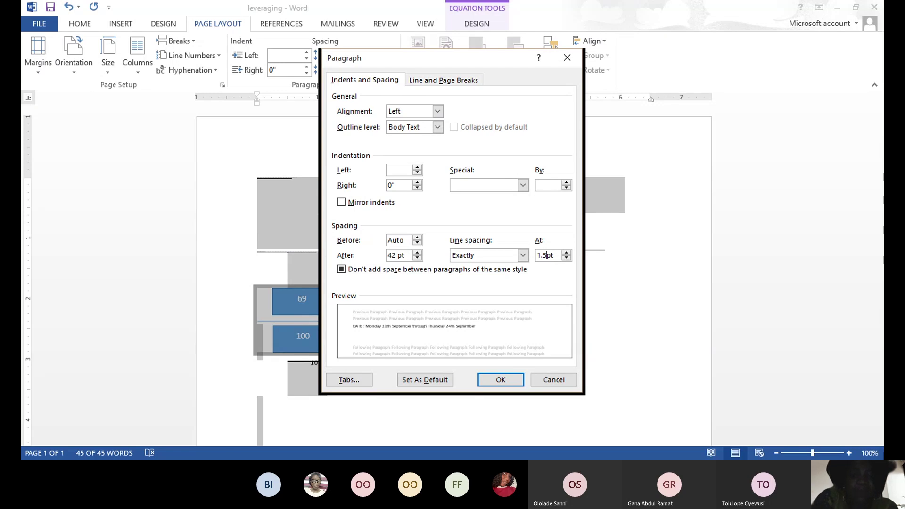
pyautogui.click(500, 382)
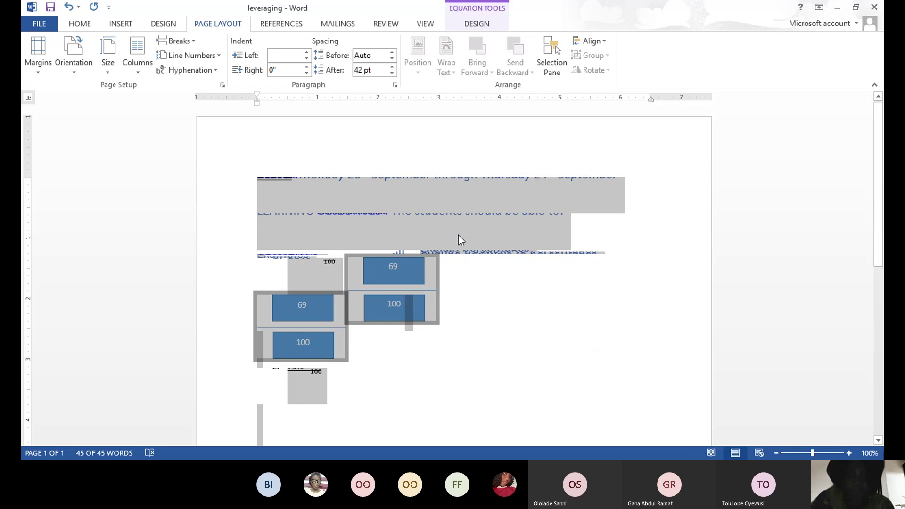
# Step: Set the Exactly line spacing of the selected text to 2 pt
pyautogui.click(395, 85)
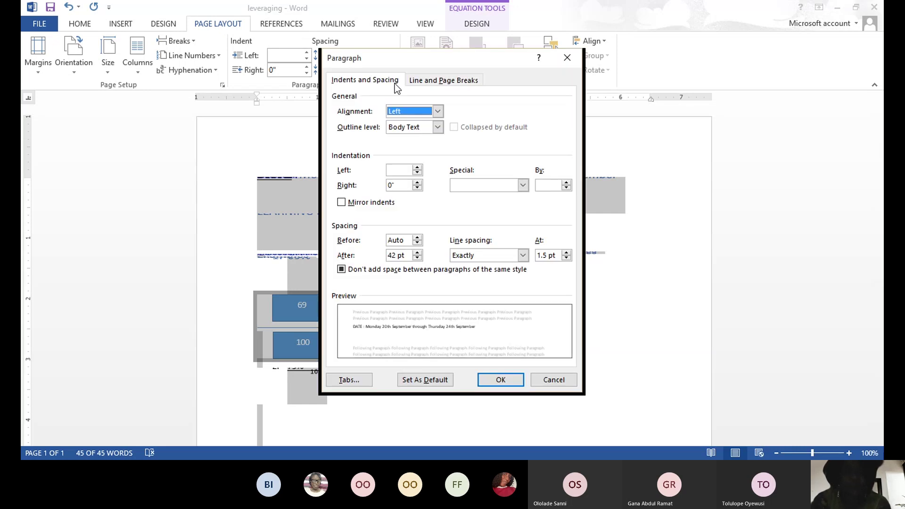
pyautogui.click(548, 255)
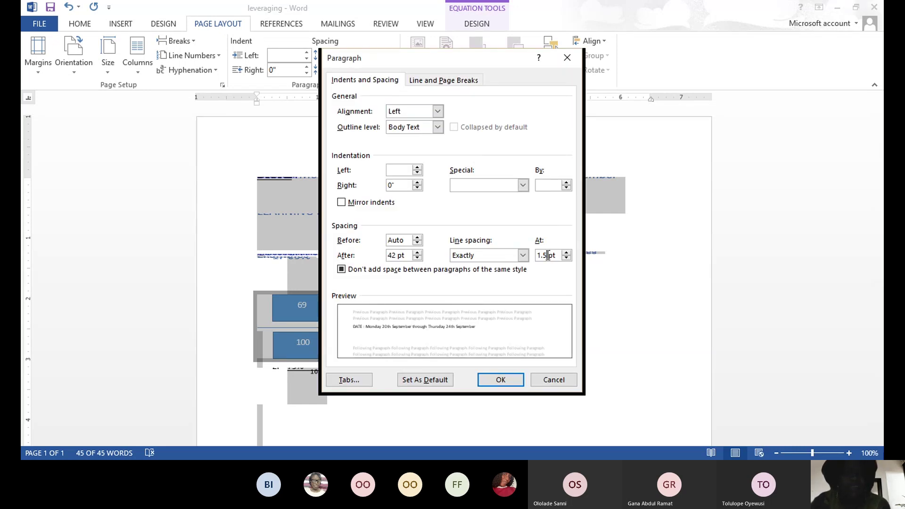
pyautogui.press('BackSpace')
pyautogui.press('BackSpace')
pyautogui.press('BackSpace')
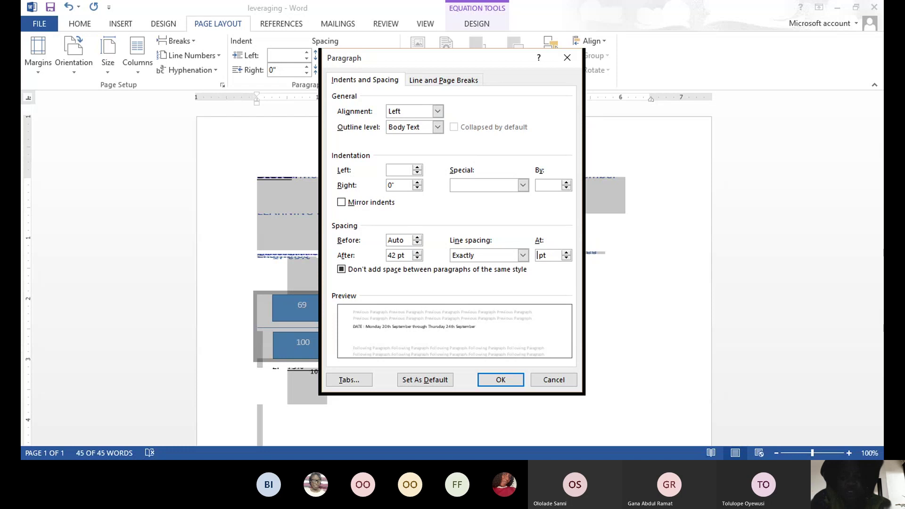
pyautogui.write('2.')
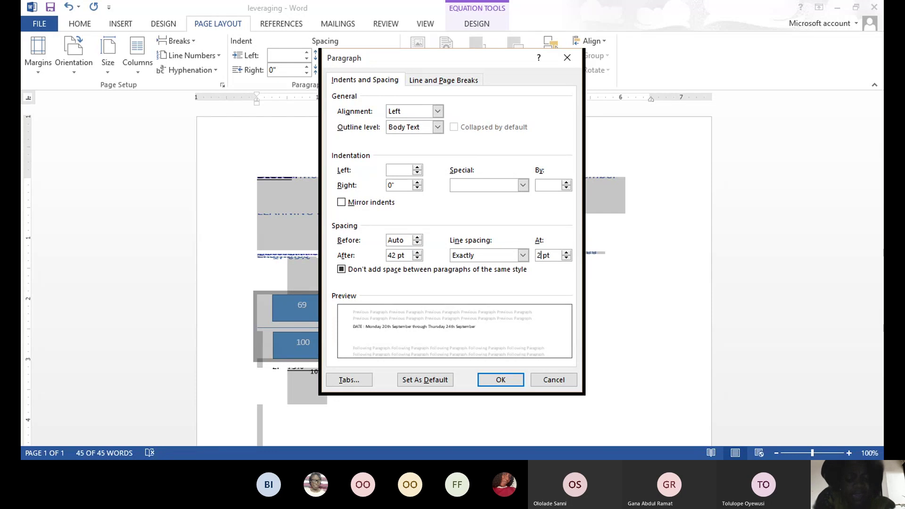
pyautogui.write('0')
pyautogui.click(501, 380)
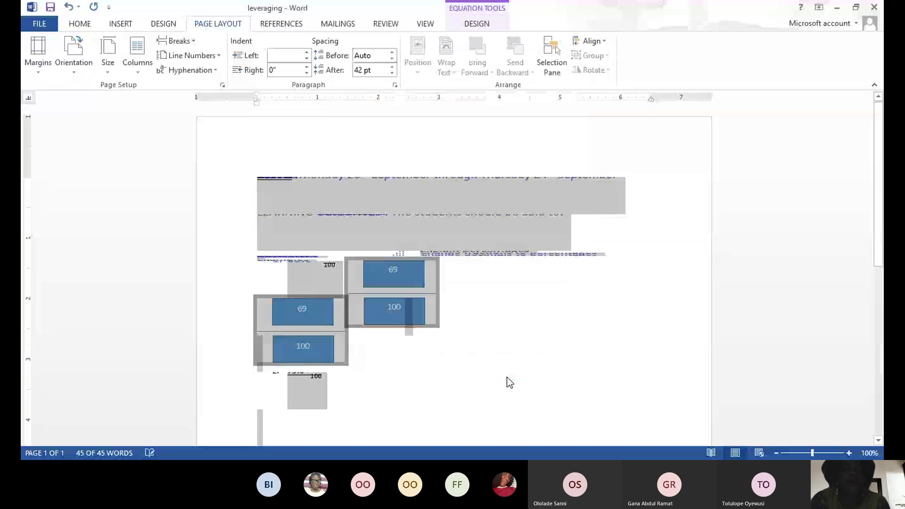
# Step: Increase the selected text's Exactly line spacing to 10 pt, and deselect the text
pyautogui.click(394, 85)
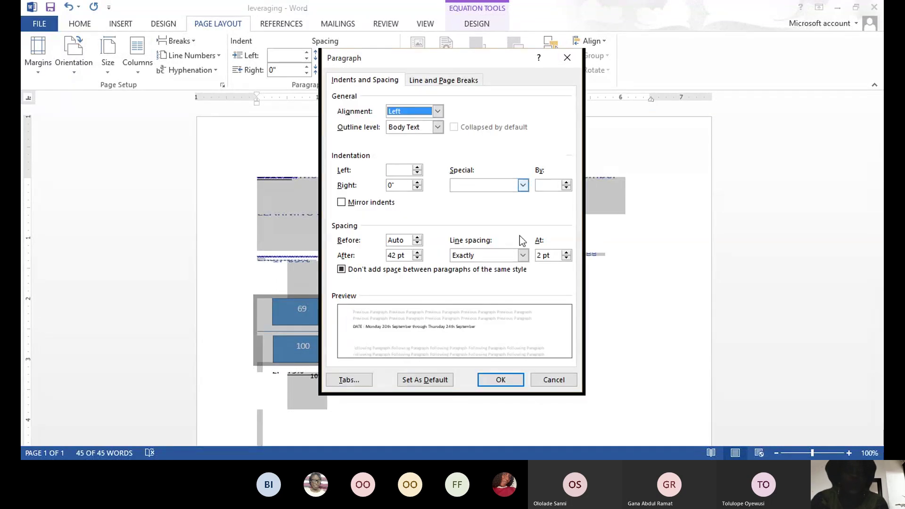
pyautogui.click(567, 253)
pyautogui.click(567, 253)
pyautogui.click(567, 253)
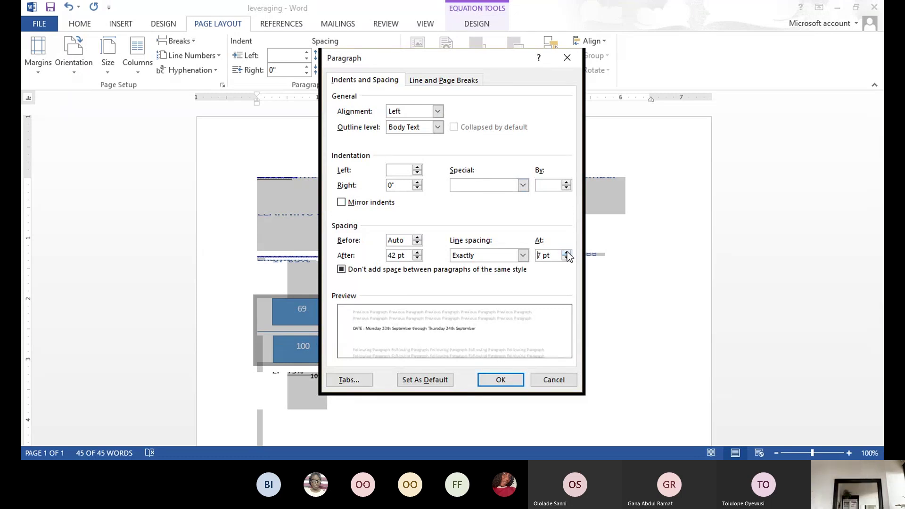
pyautogui.click(567, 253)
pyautogui.click(567, 253)
pyautogui.click(567, 253)
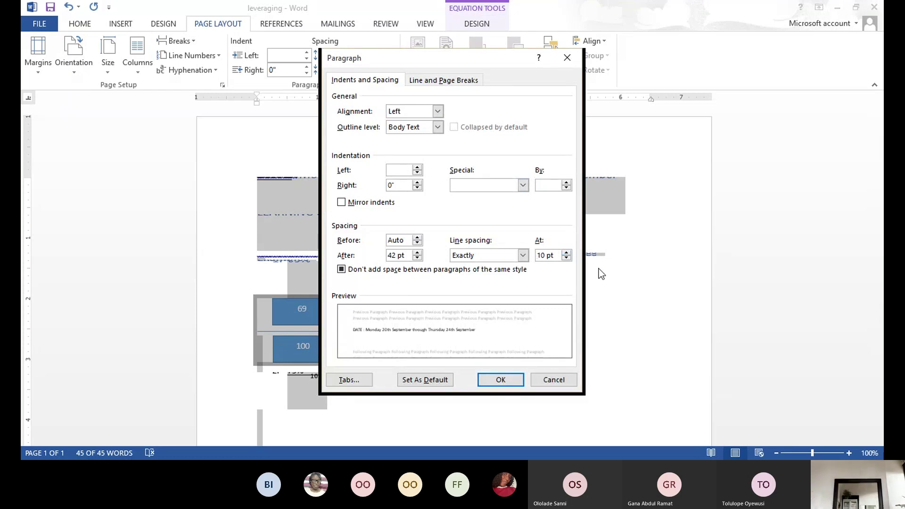
pyautogui.click(497, 382)
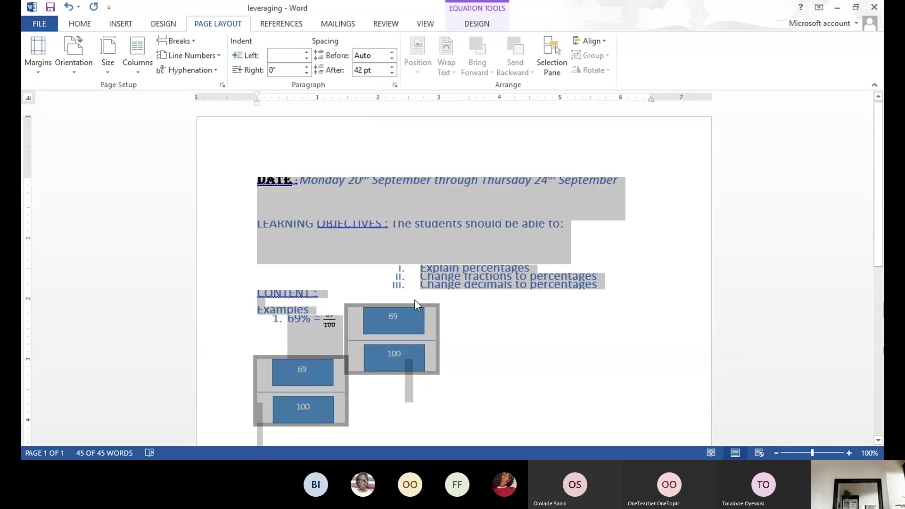
pyautogui.click(394, 85)
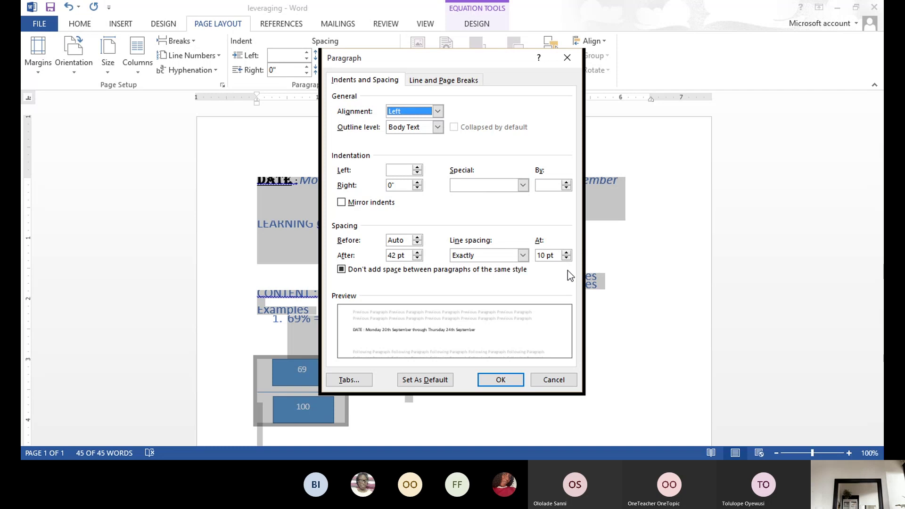
pyautogui.click(566, 60)
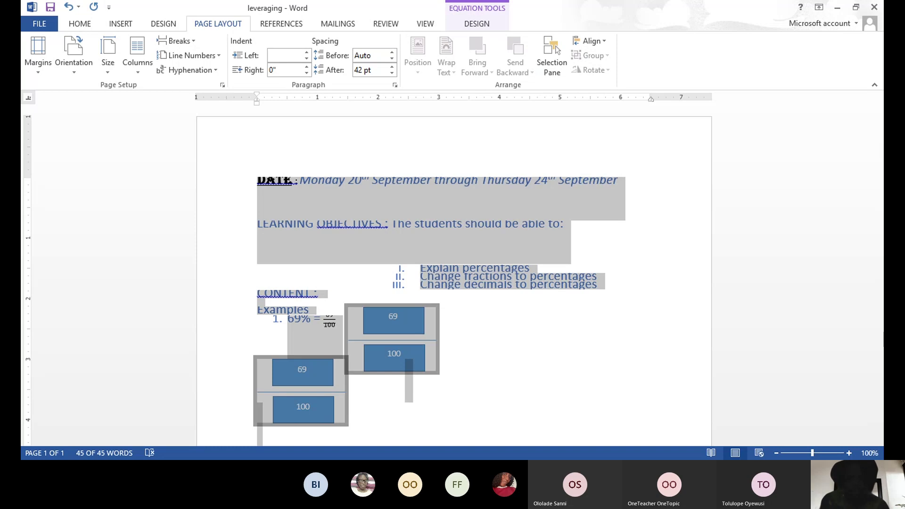
pyautogui.click(378, 377)
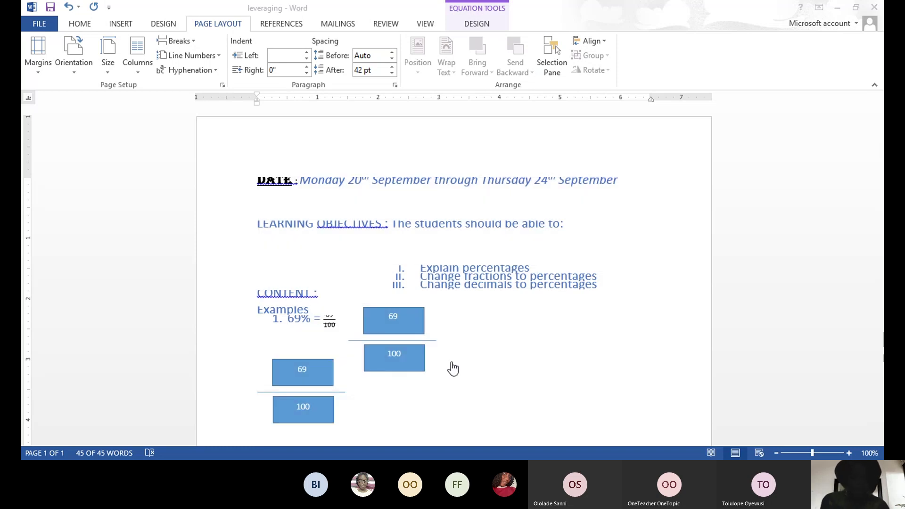